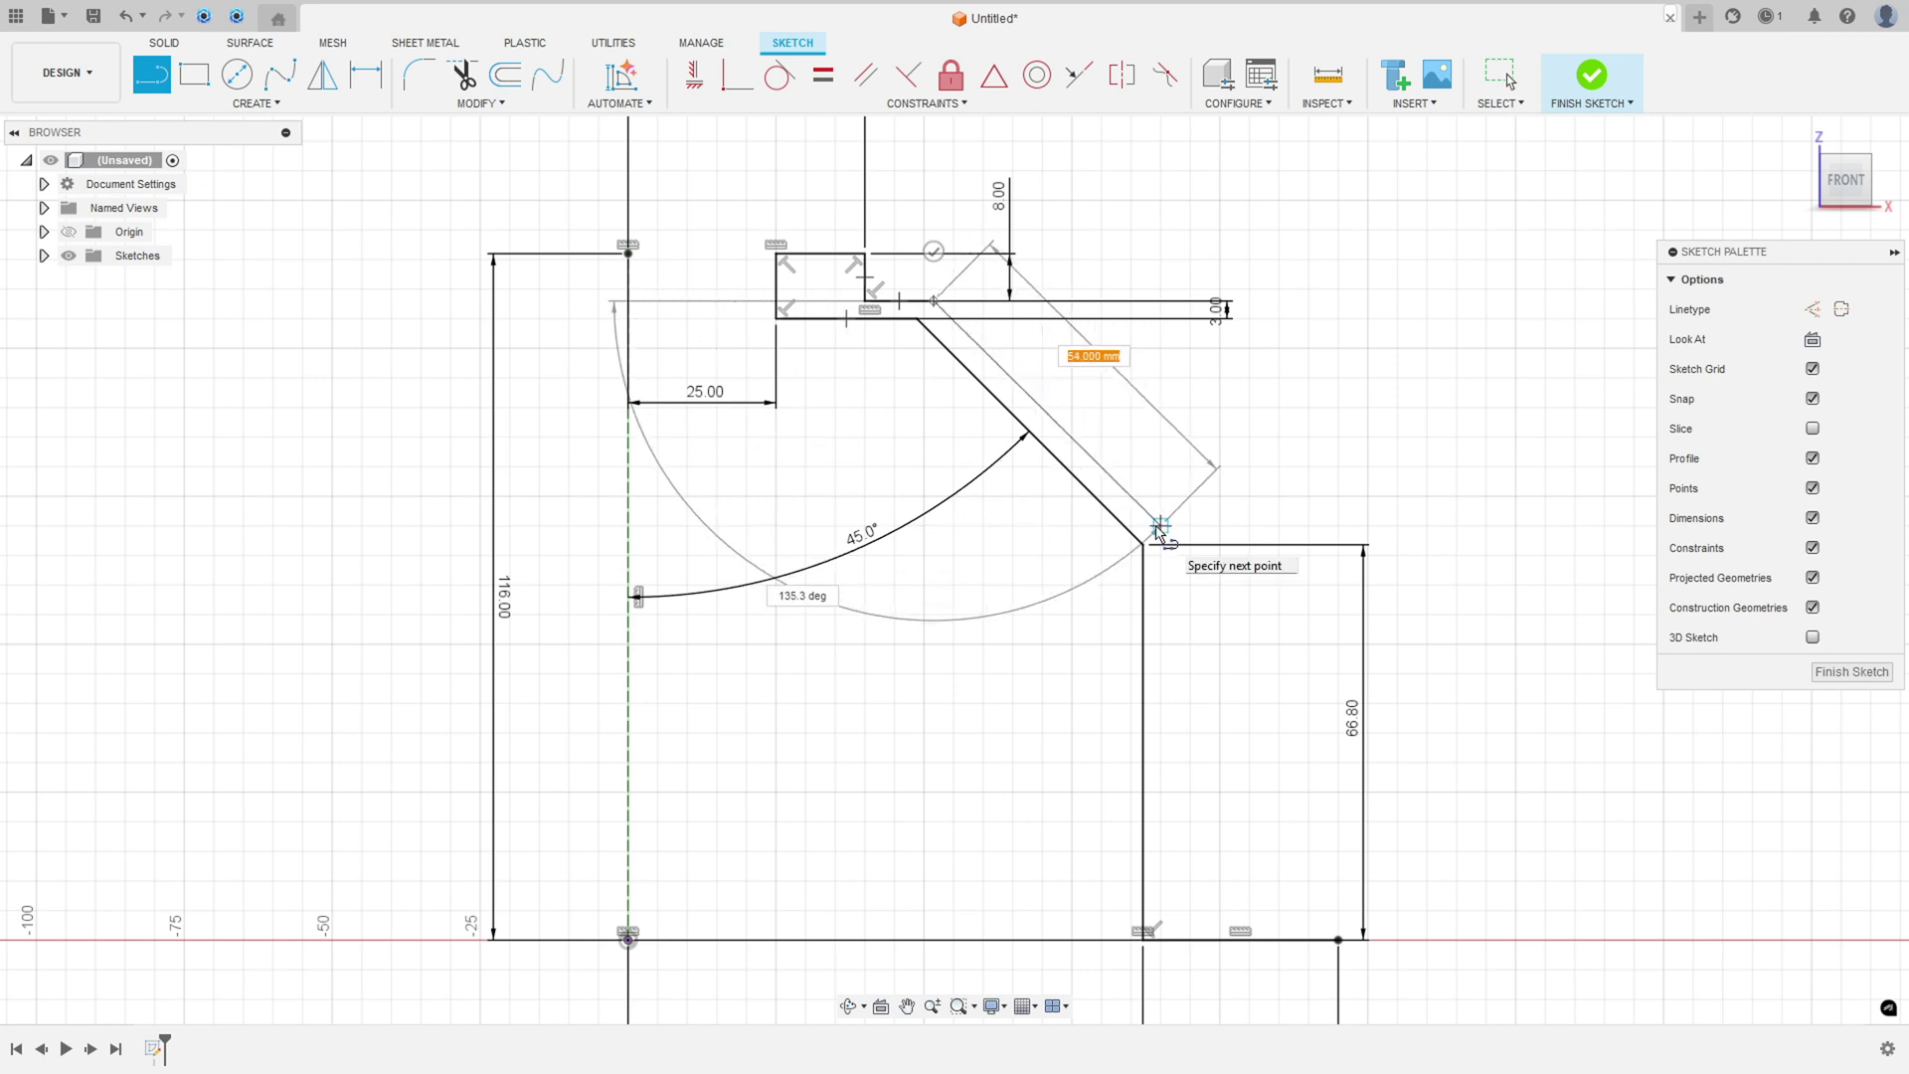
# Draw the outer vertical wall line about 55 mm long, running down from the outer sloped line's end and stopping above the base.
pyautogui.click(1160, 861)
pyautogui.press('Escape')
pyautogui.click(364, 77)
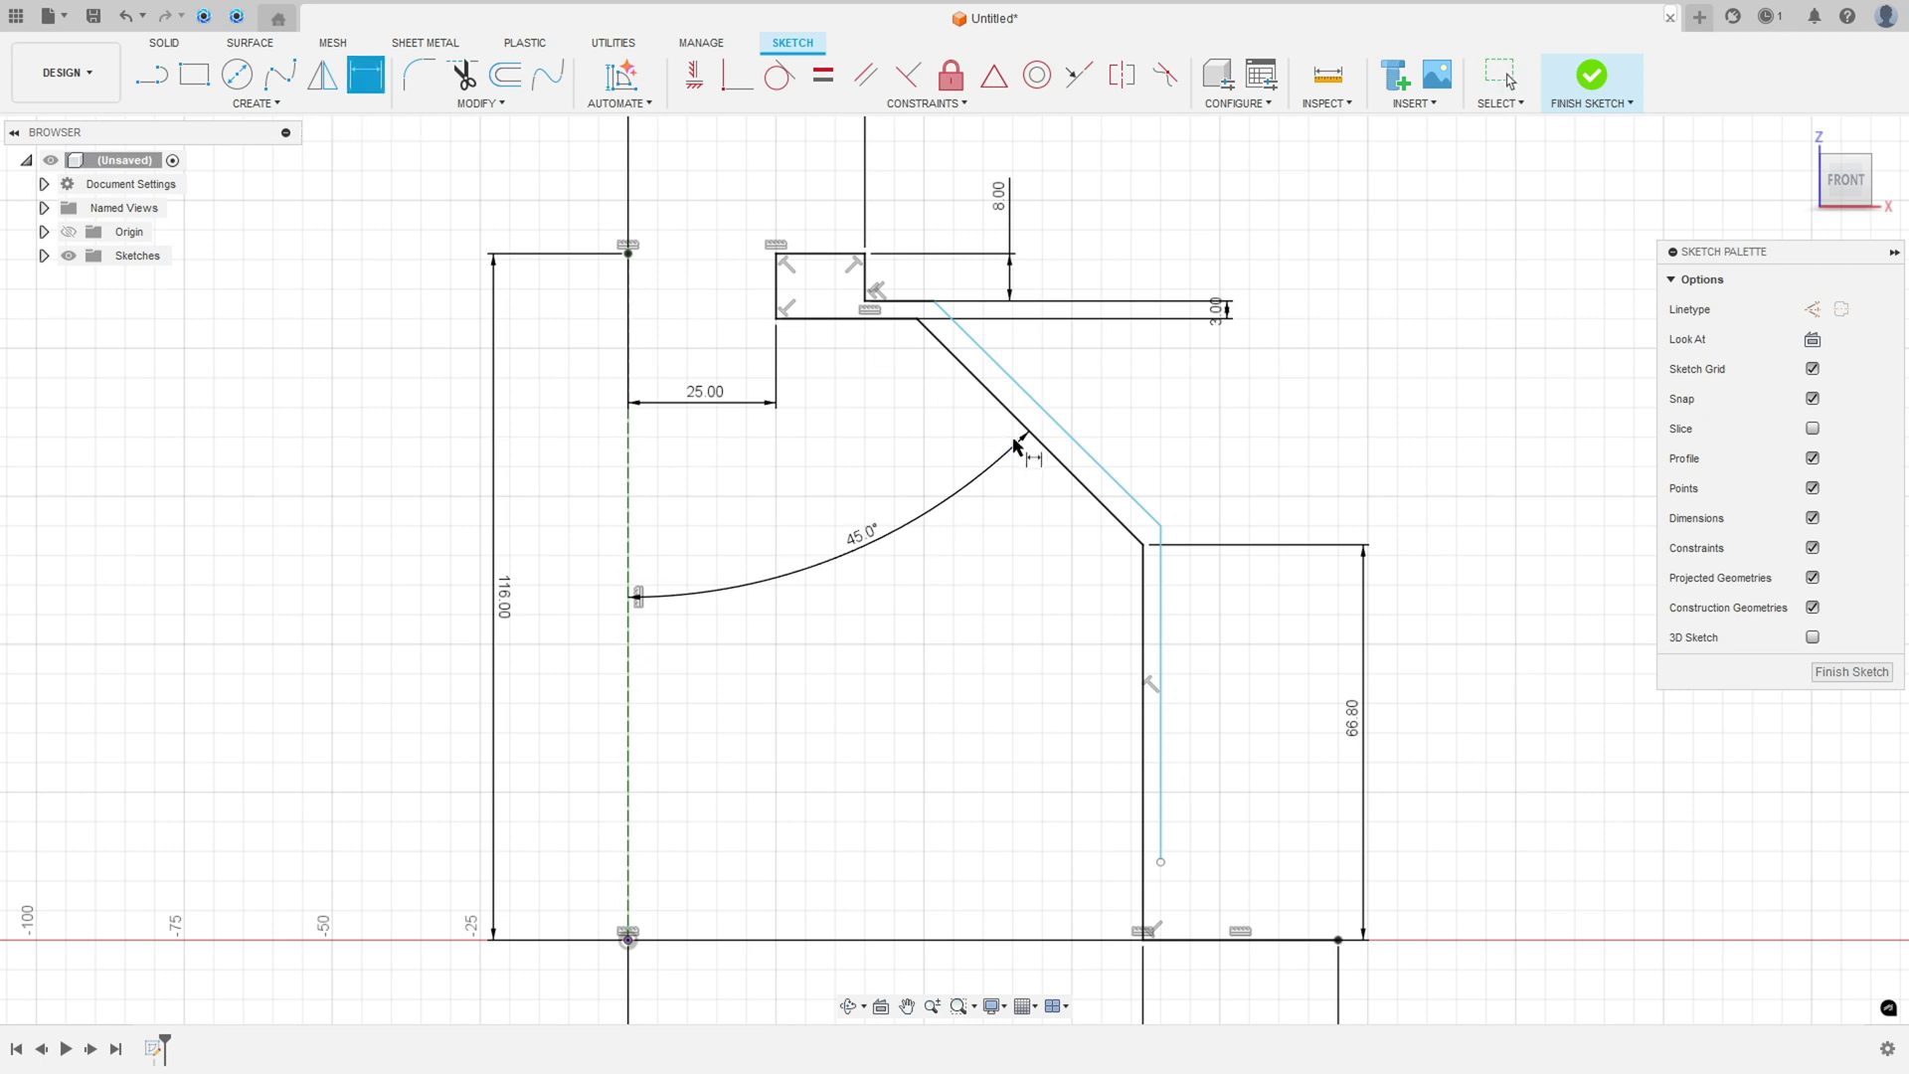
pyautogui.click(1076, 443)
pyautogui.click(1069, 472)
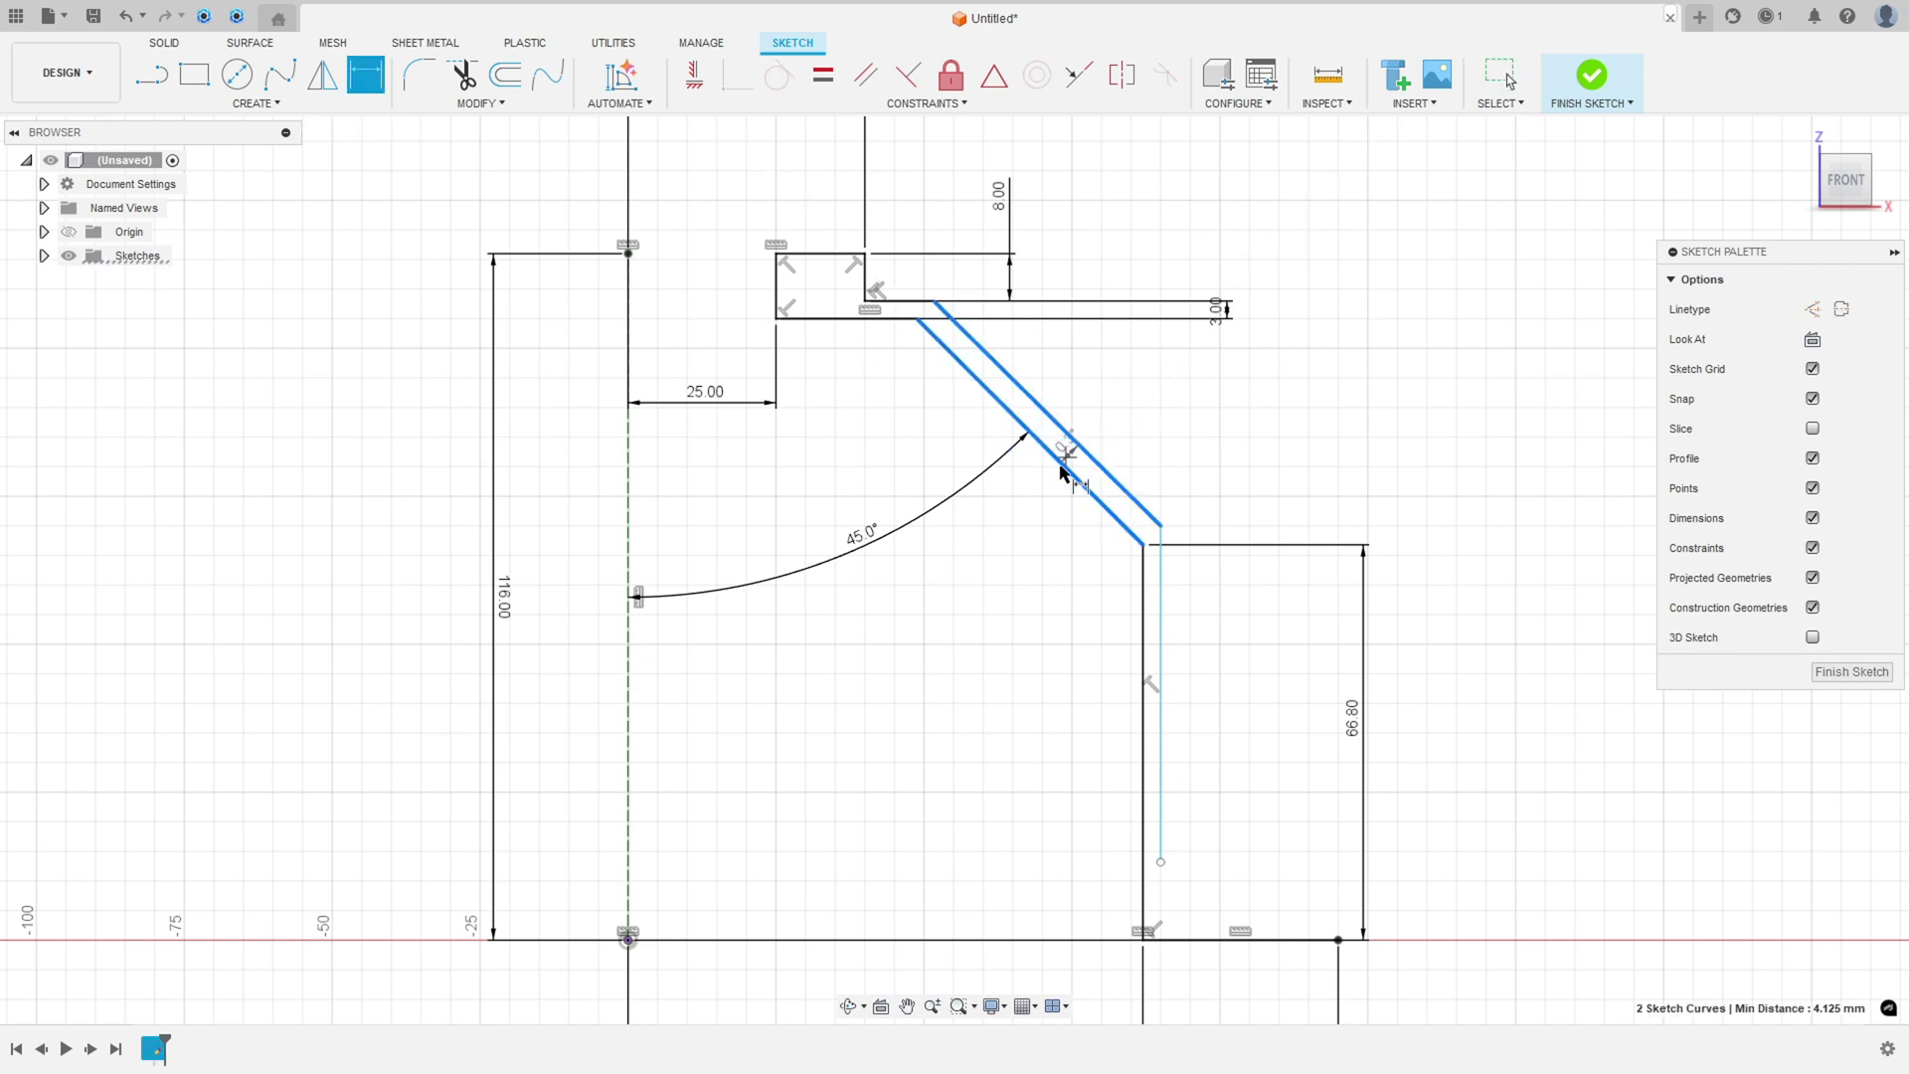
pyautogui.press('Escape')
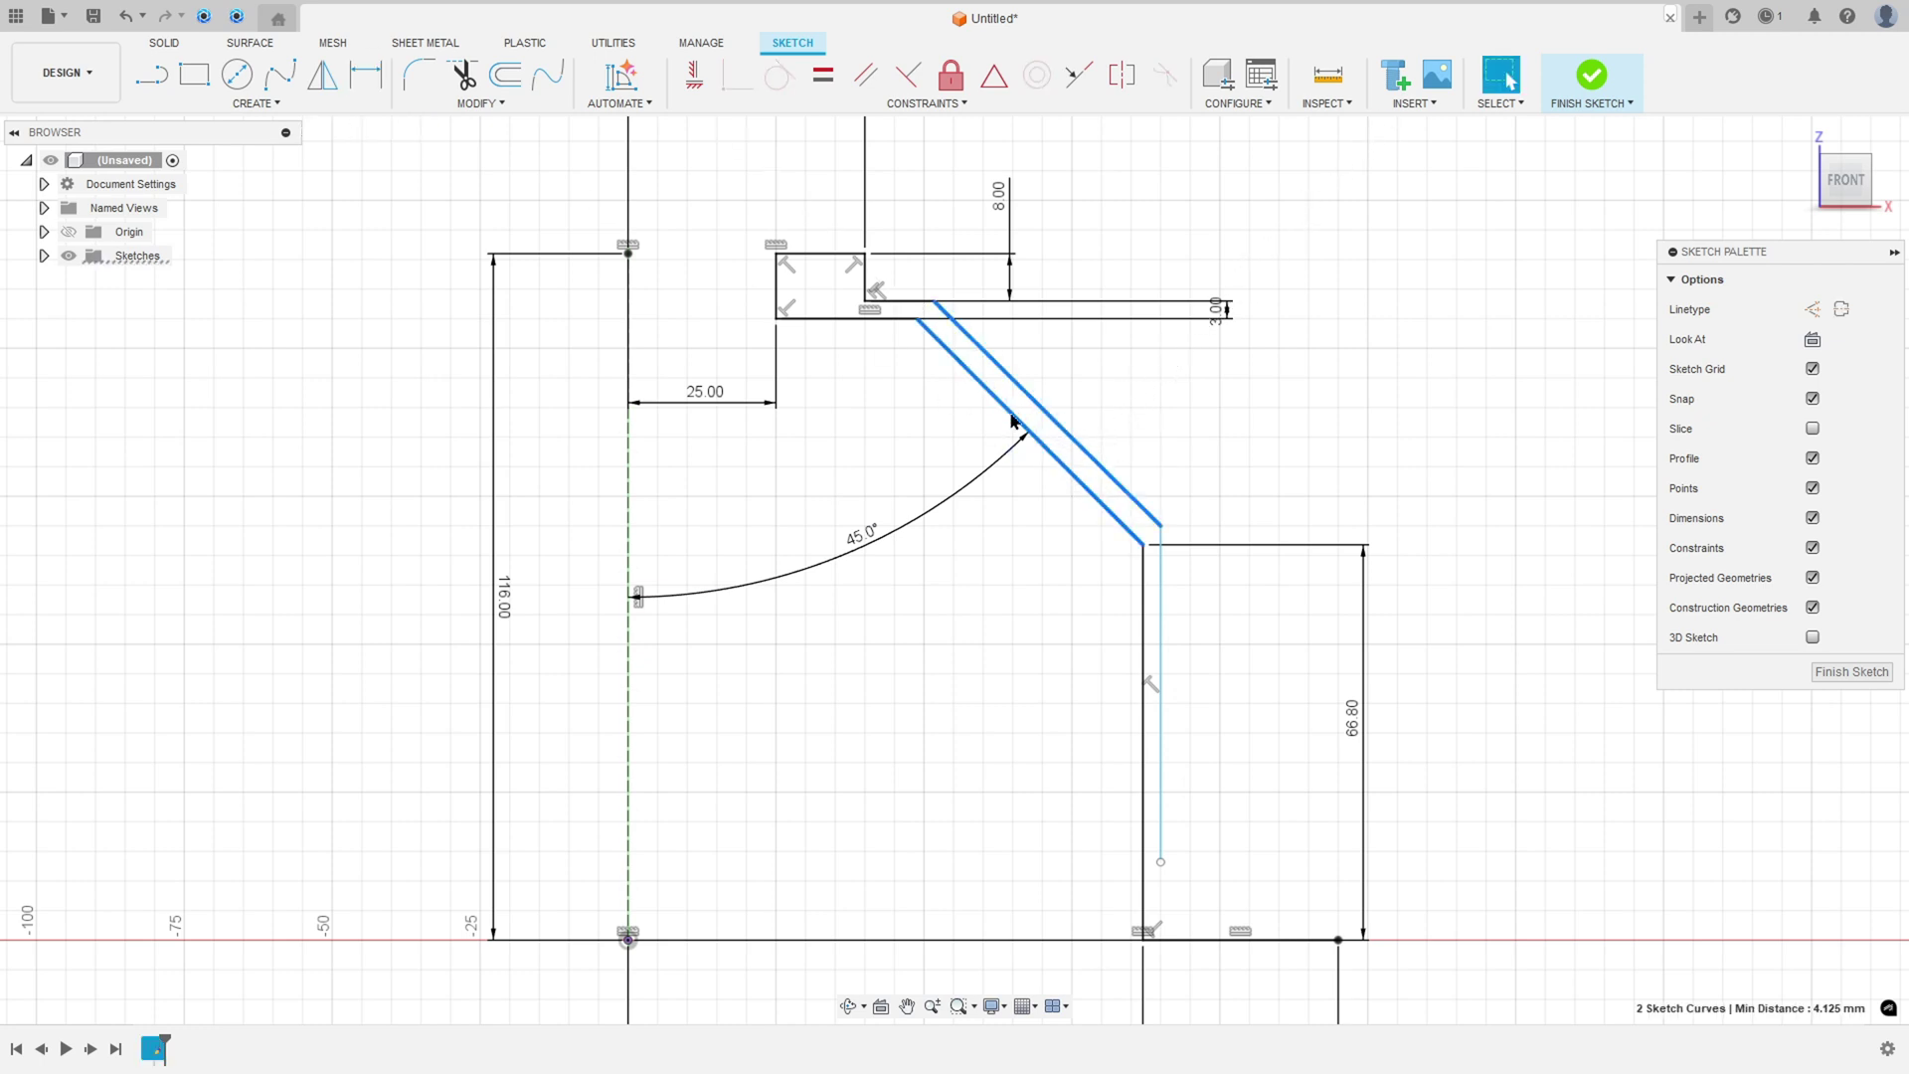
# Constrain the outer sloped line parallel to the inner sloped line.
pyautogui.click(862, 78)
pyautogui.click(1046, 413)
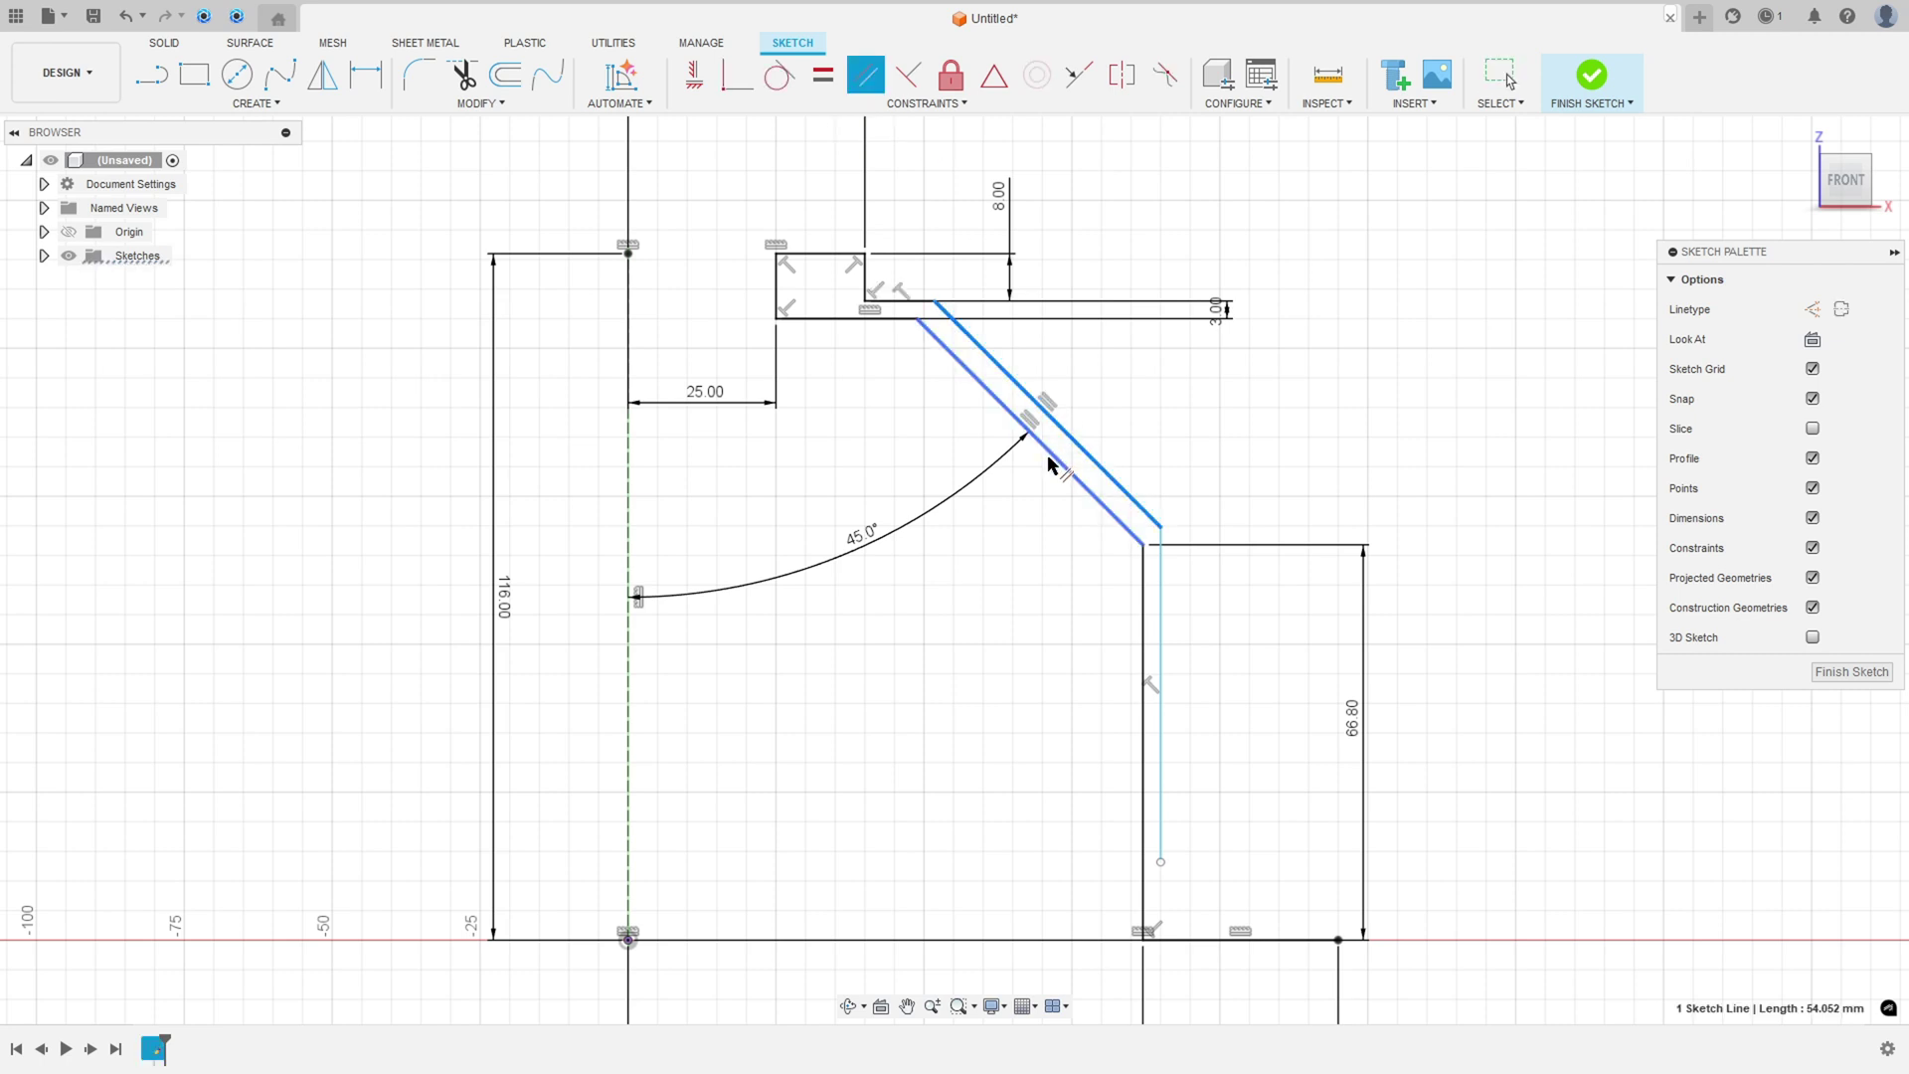
pyautogui.click(1034, 437)
pyautogui.click(1146, 676)
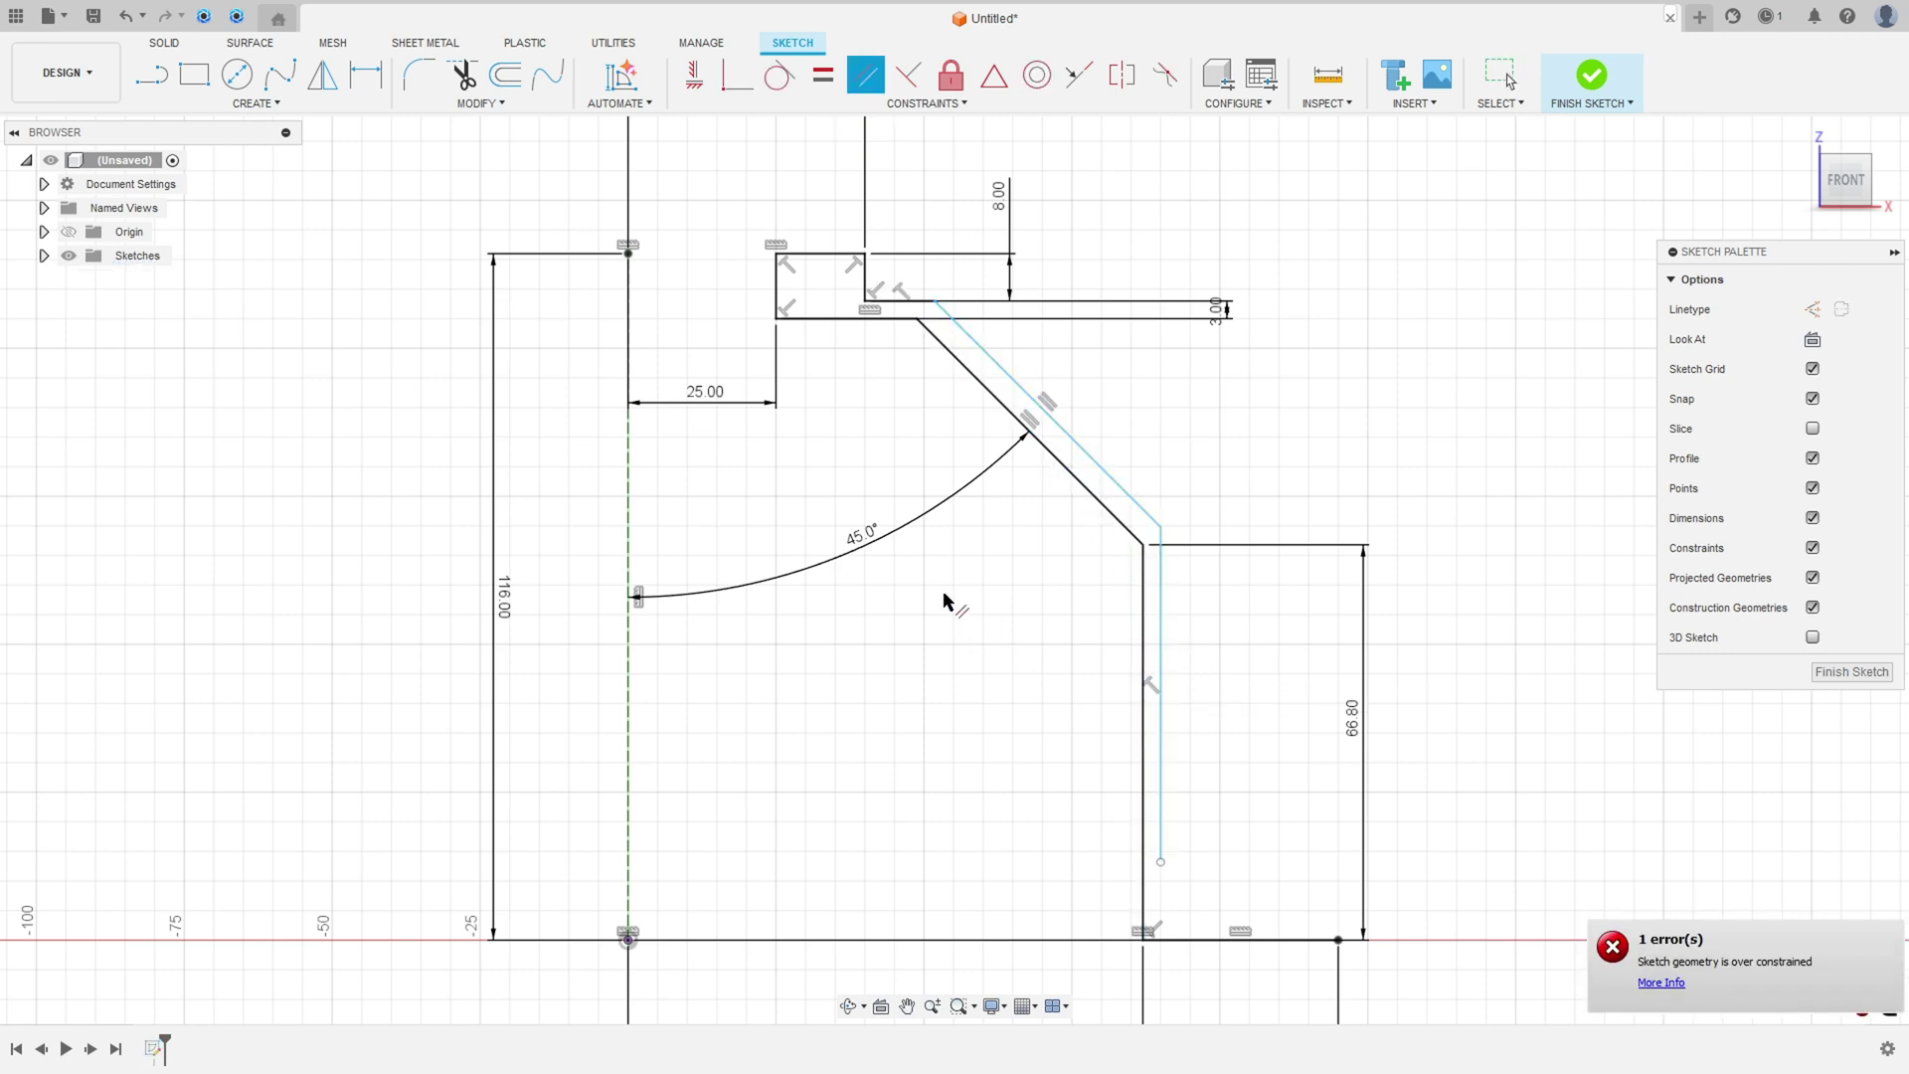
# Dimension the spacing between the two sloped wall lines as 3 mm.
pyautogui.click(366, 75)
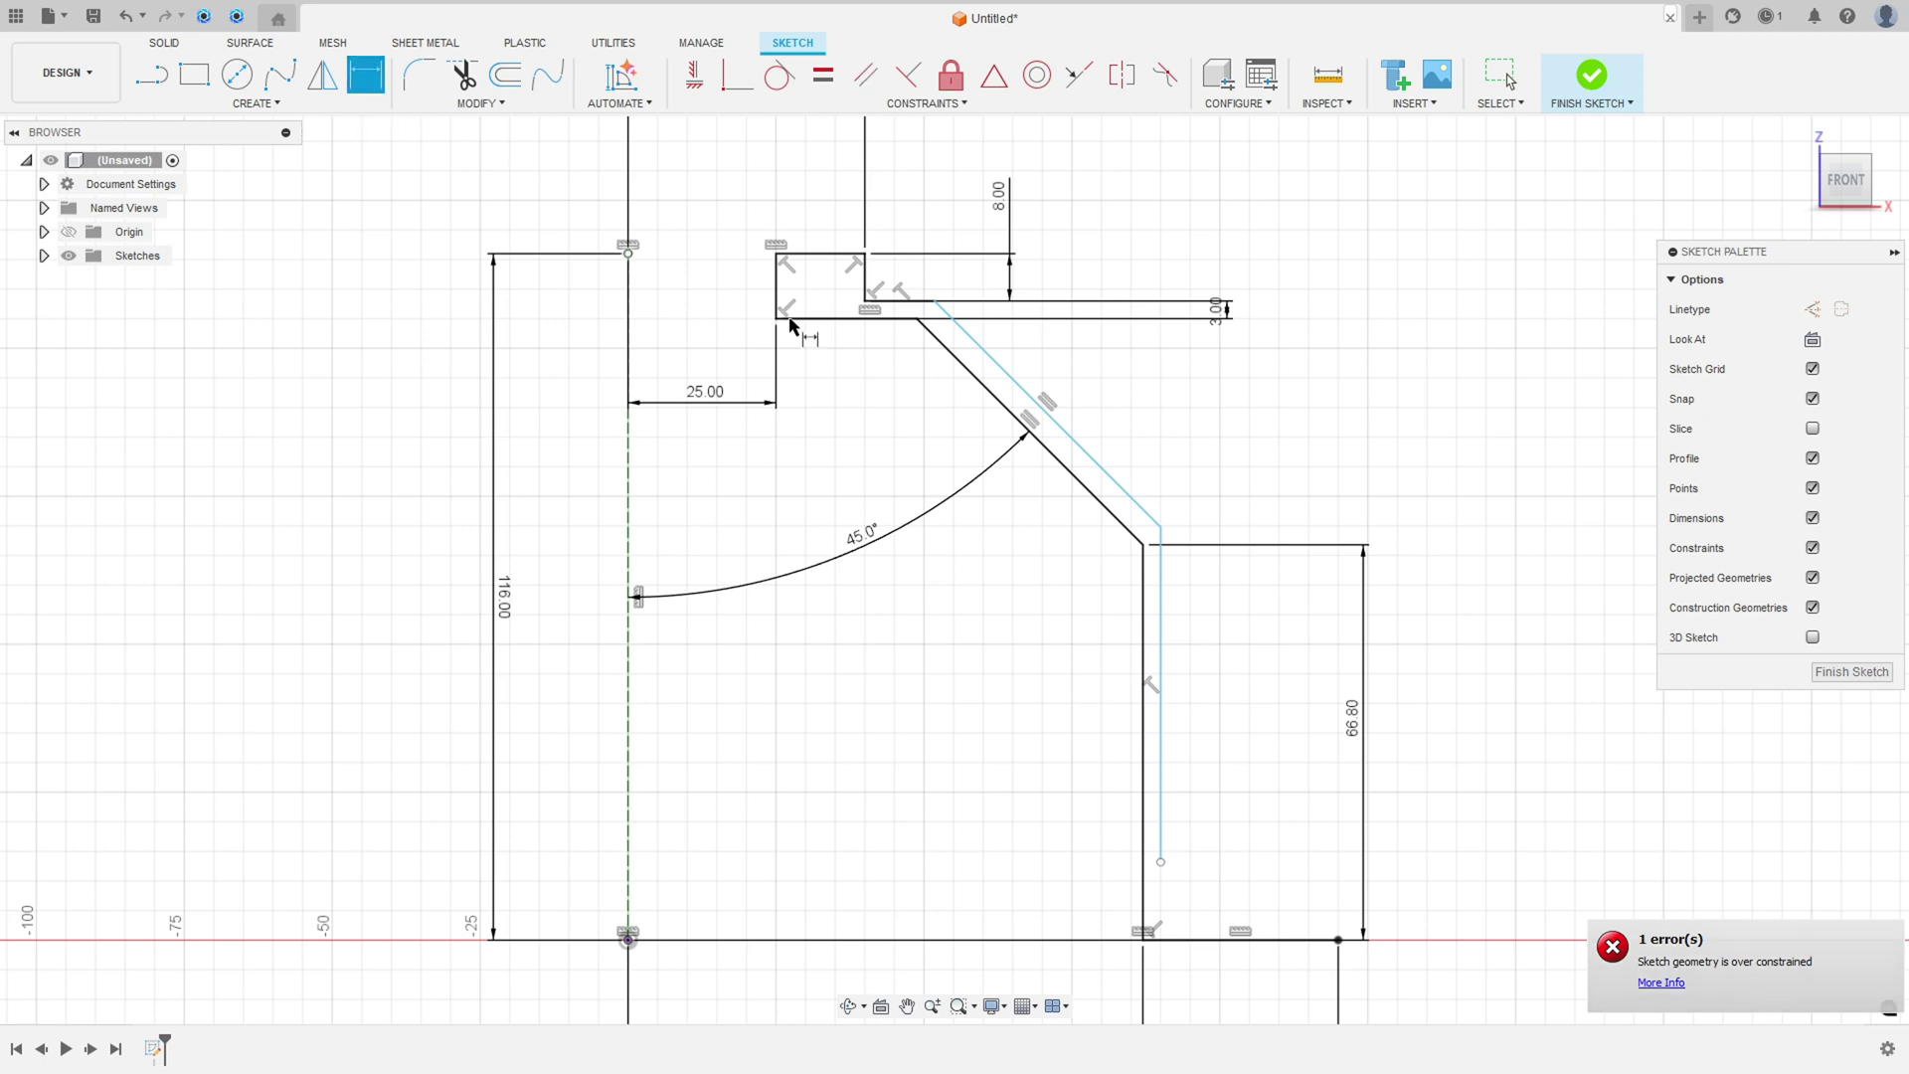
pyautogui.click(1044, 412)
pyautogui.click(1054, 455)
pyautogui.click(1102, 401)
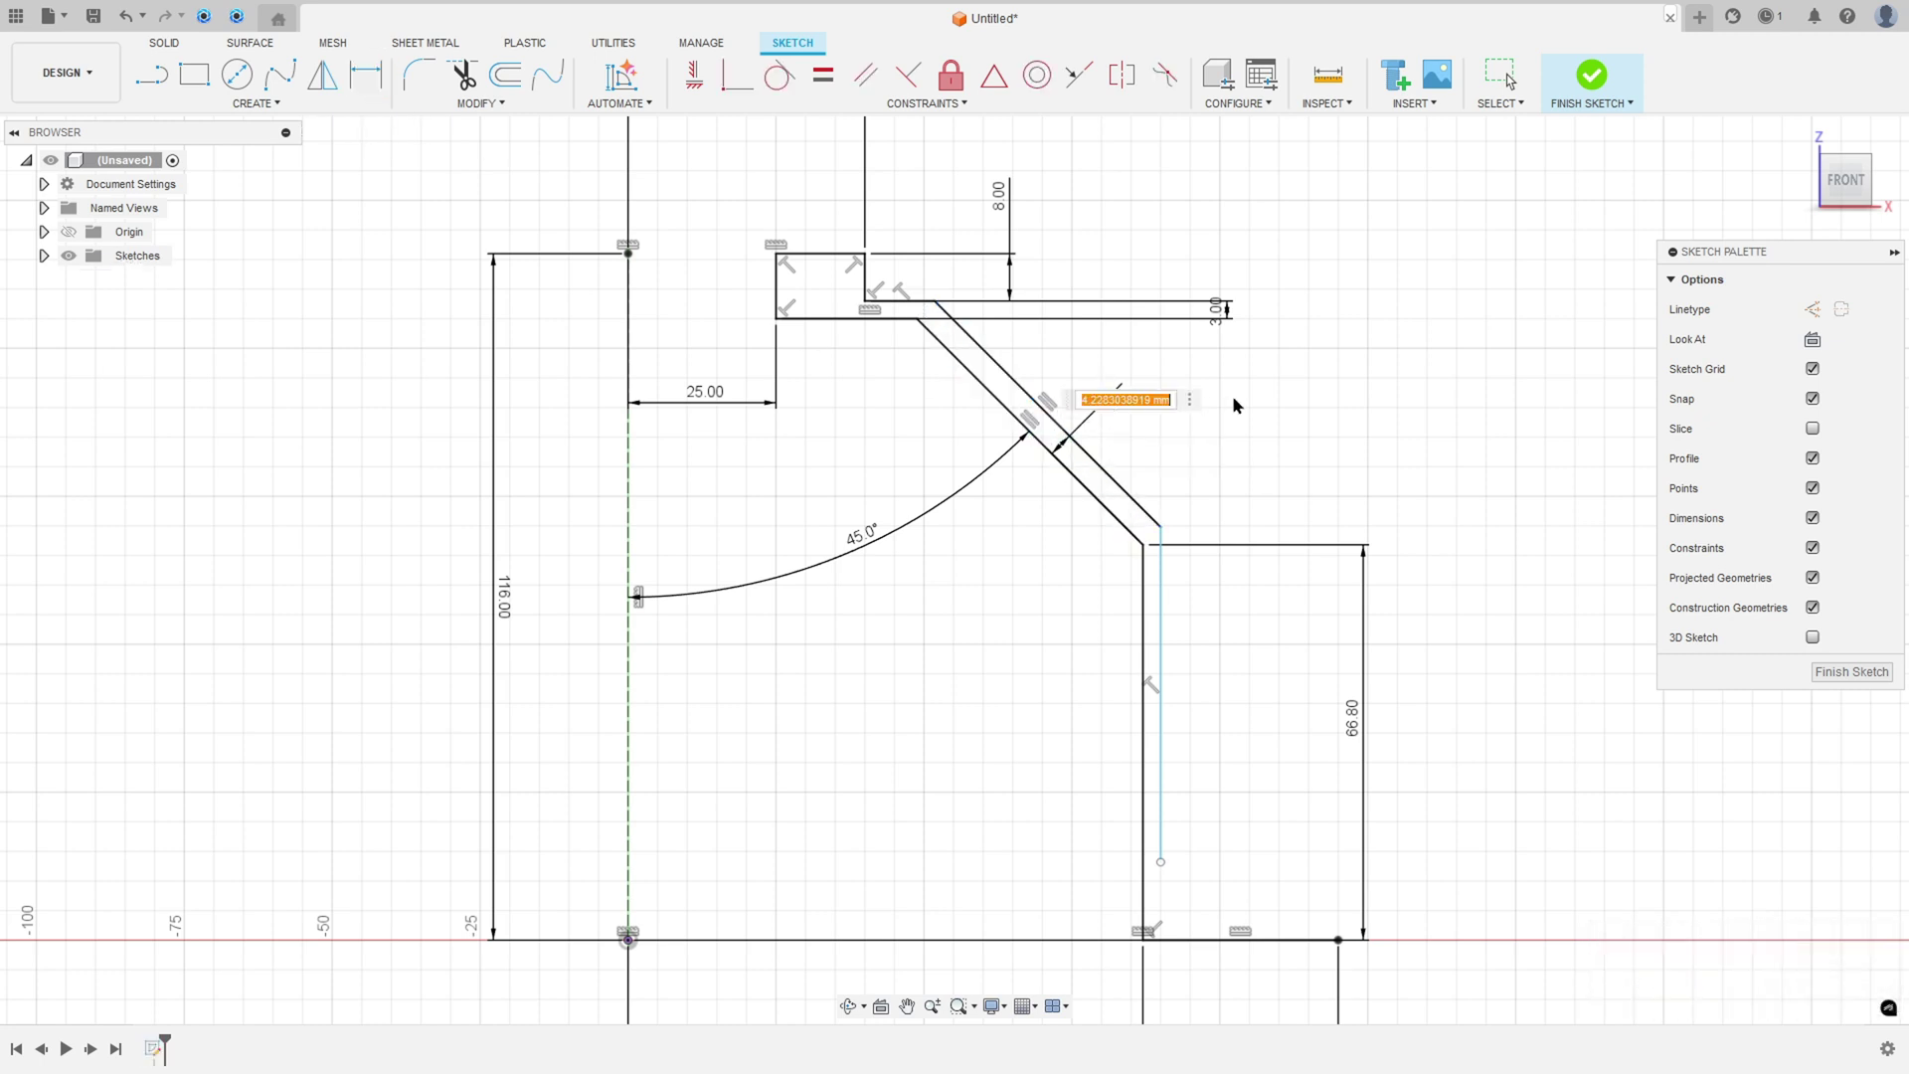
pyautogui.write('3')
pyautogui.press('Return')
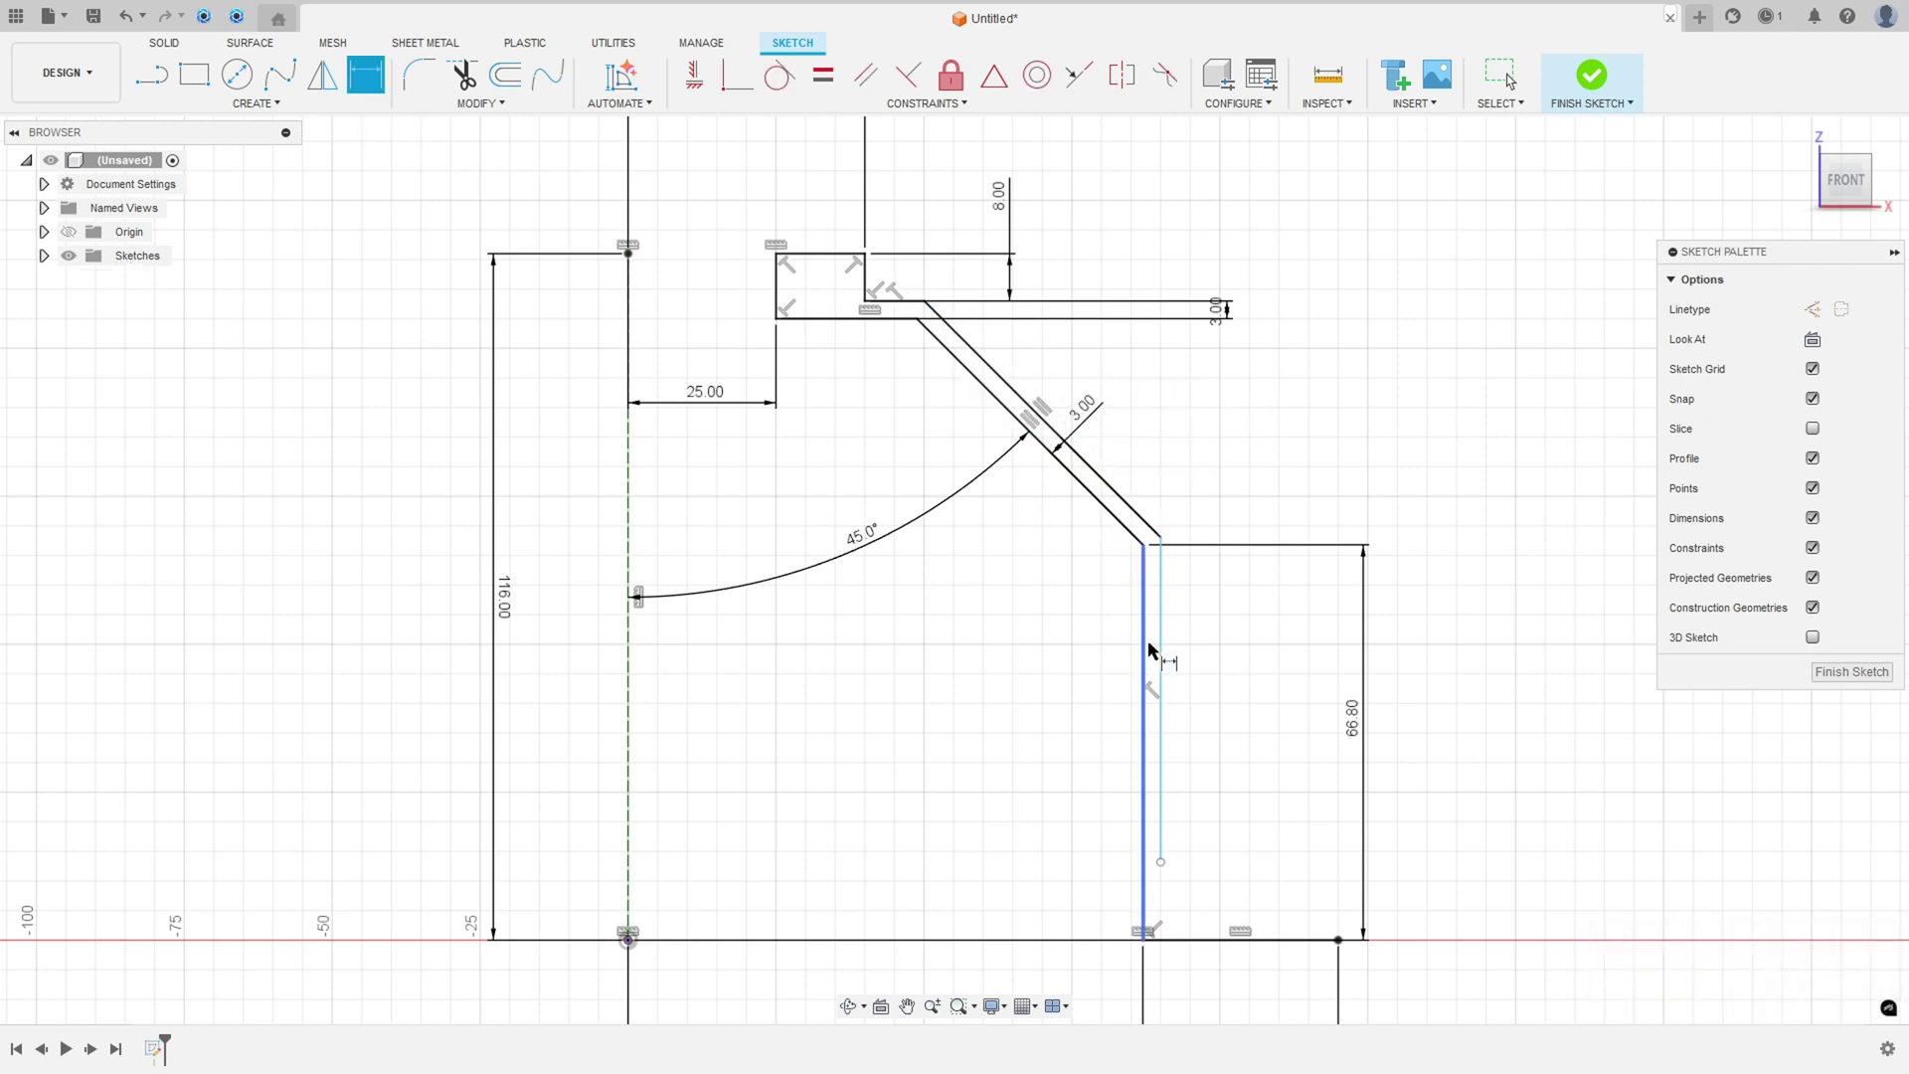
pyautogui.click(1161, 646)
pyautogui.click(1153, 644)
pyautogui.press('Return')
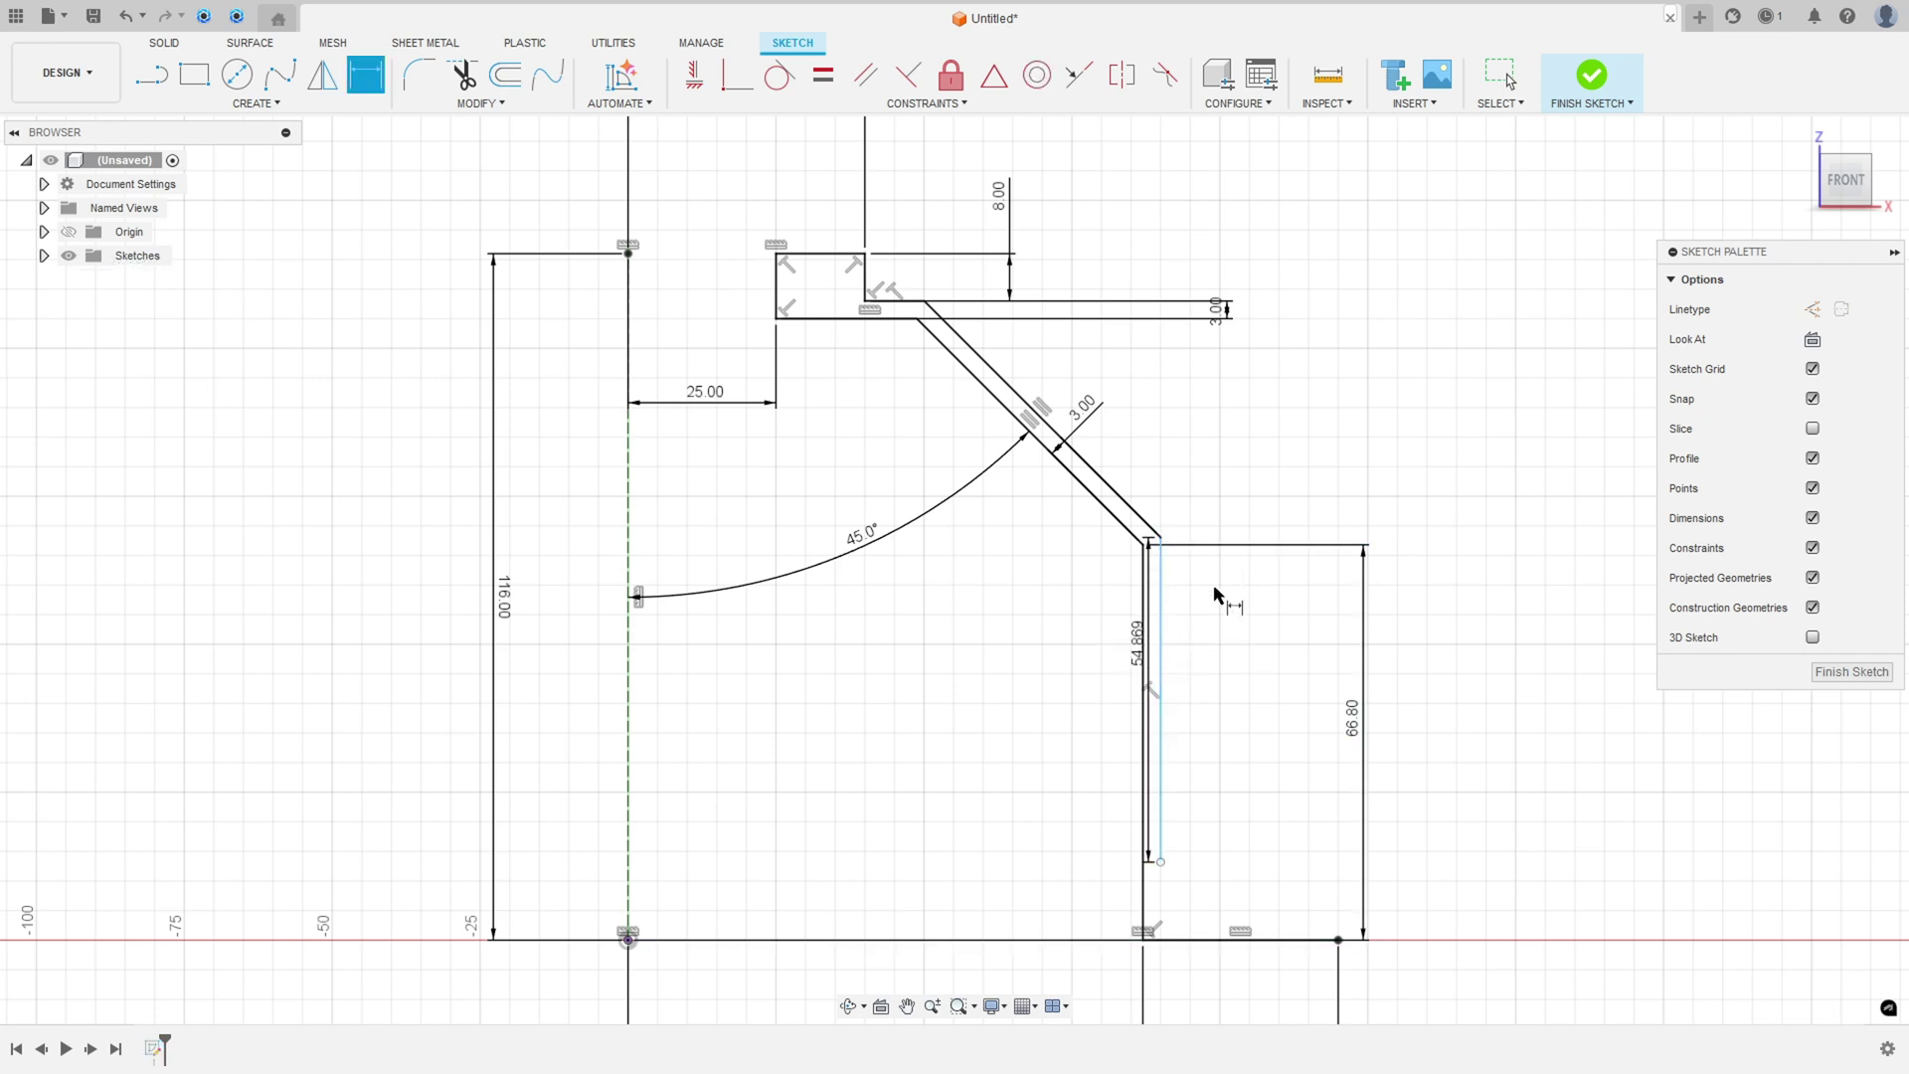
pyautogui.hotkey('ctrl', 'z')
# Dimension the spacing between the inner and outer vertical wall lines as 3 mm.
pyautogui.press('d')
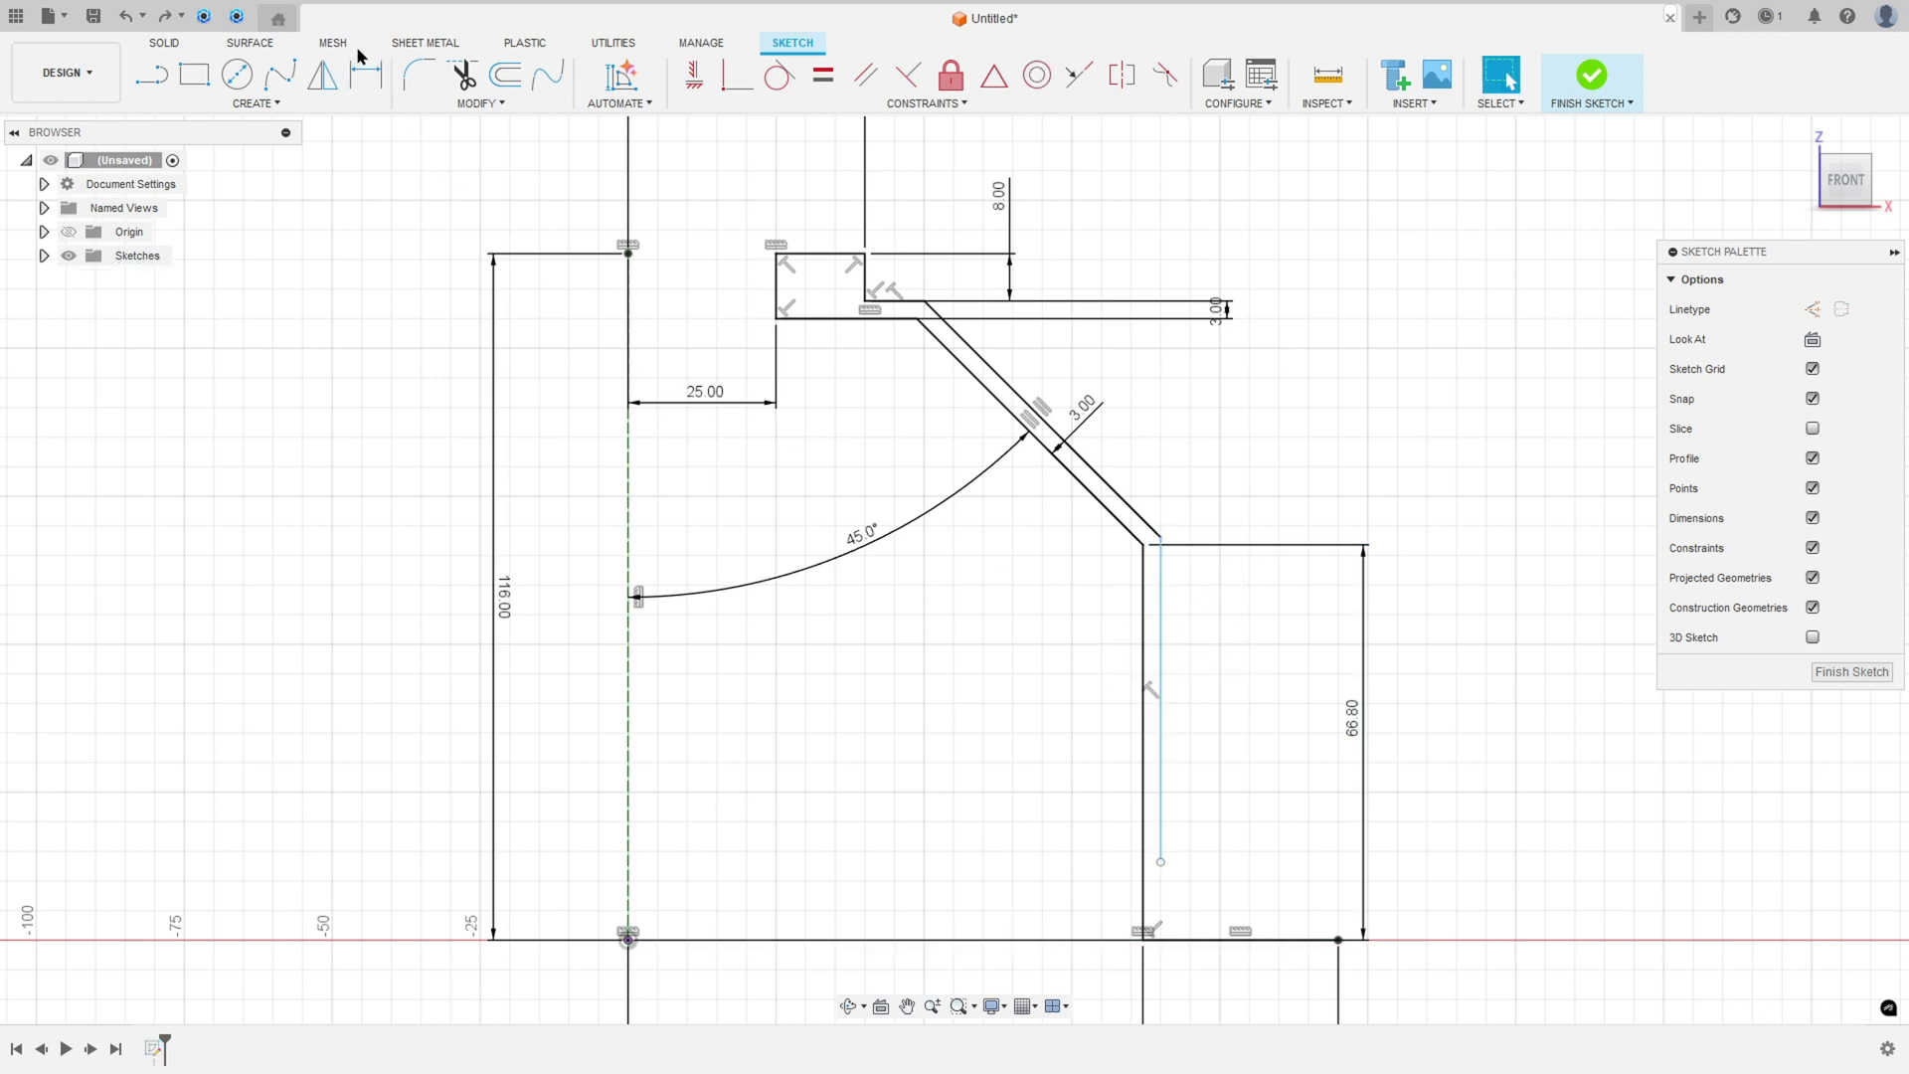
pyautogui.click(1159, 636)
pyautogui.click(1143, 646)
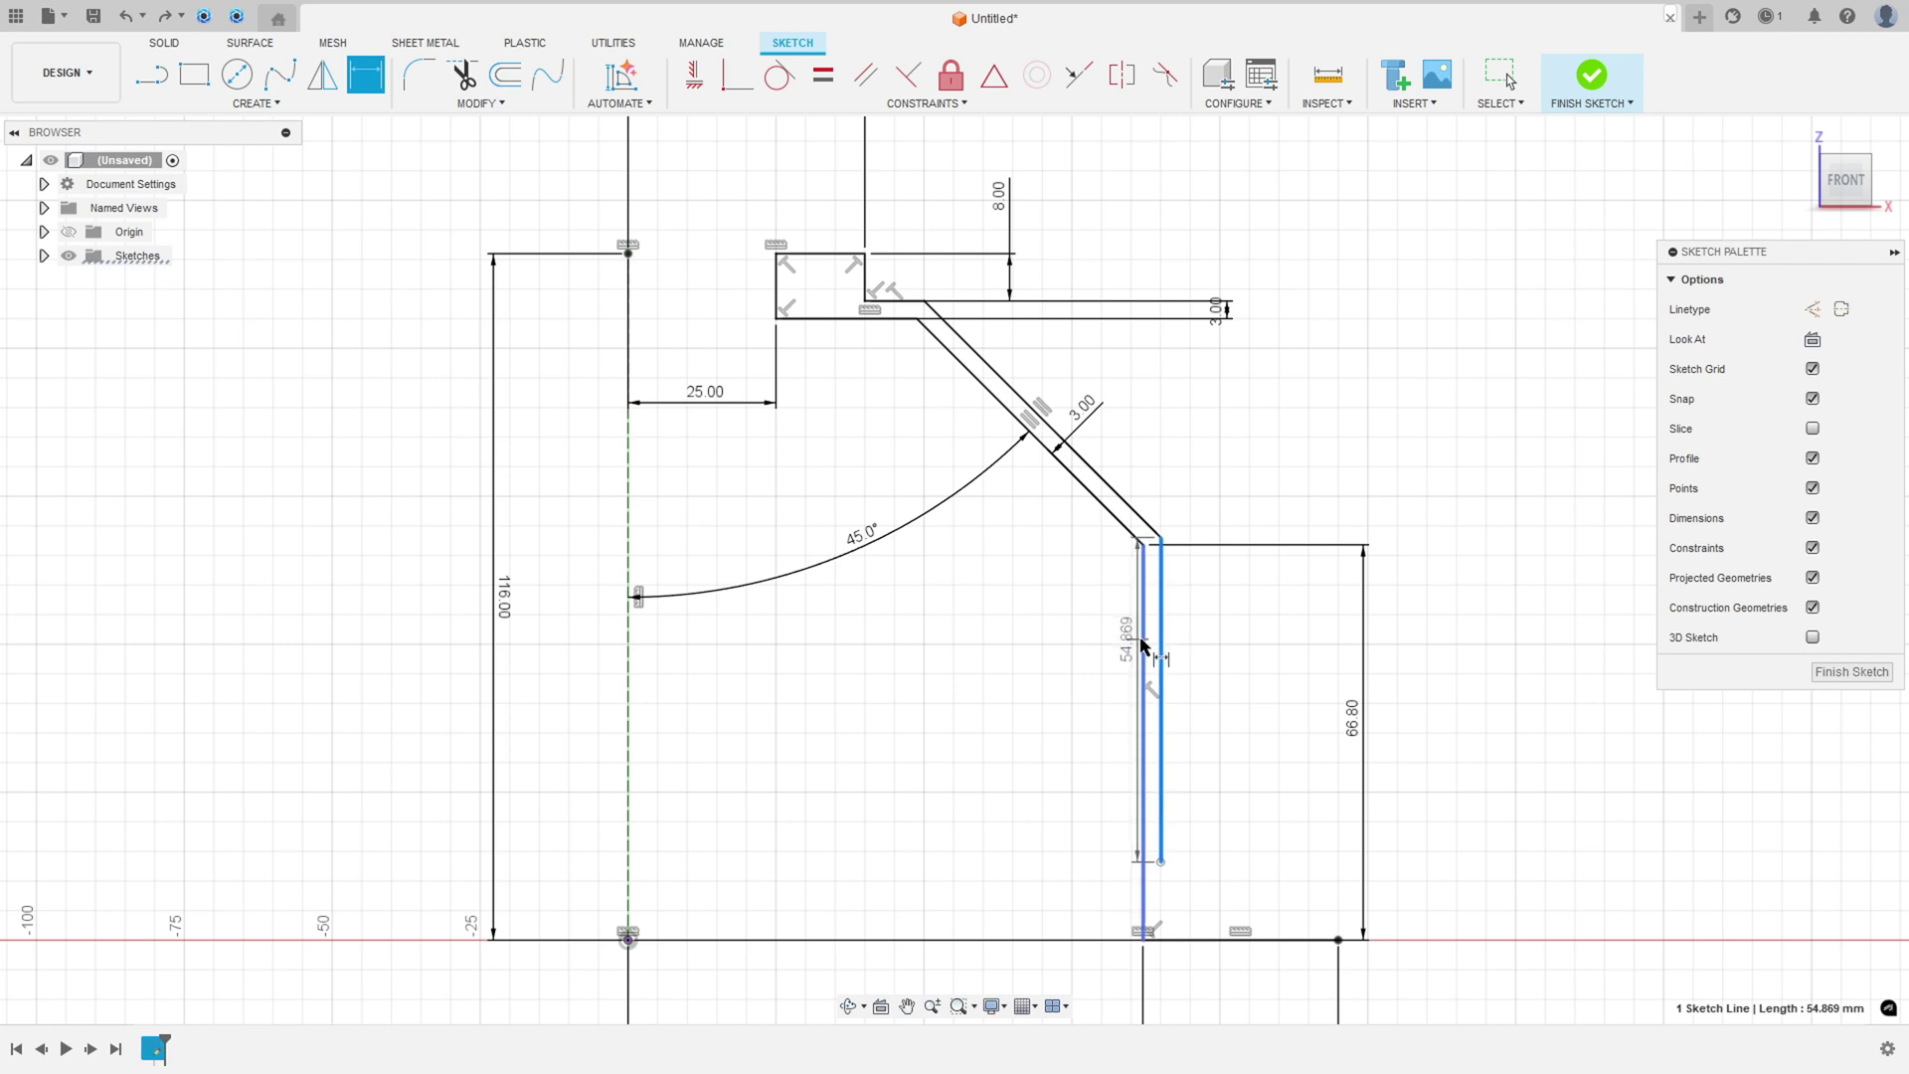
pyautogui.click(1171, 464)
pyautogui.press('Return')
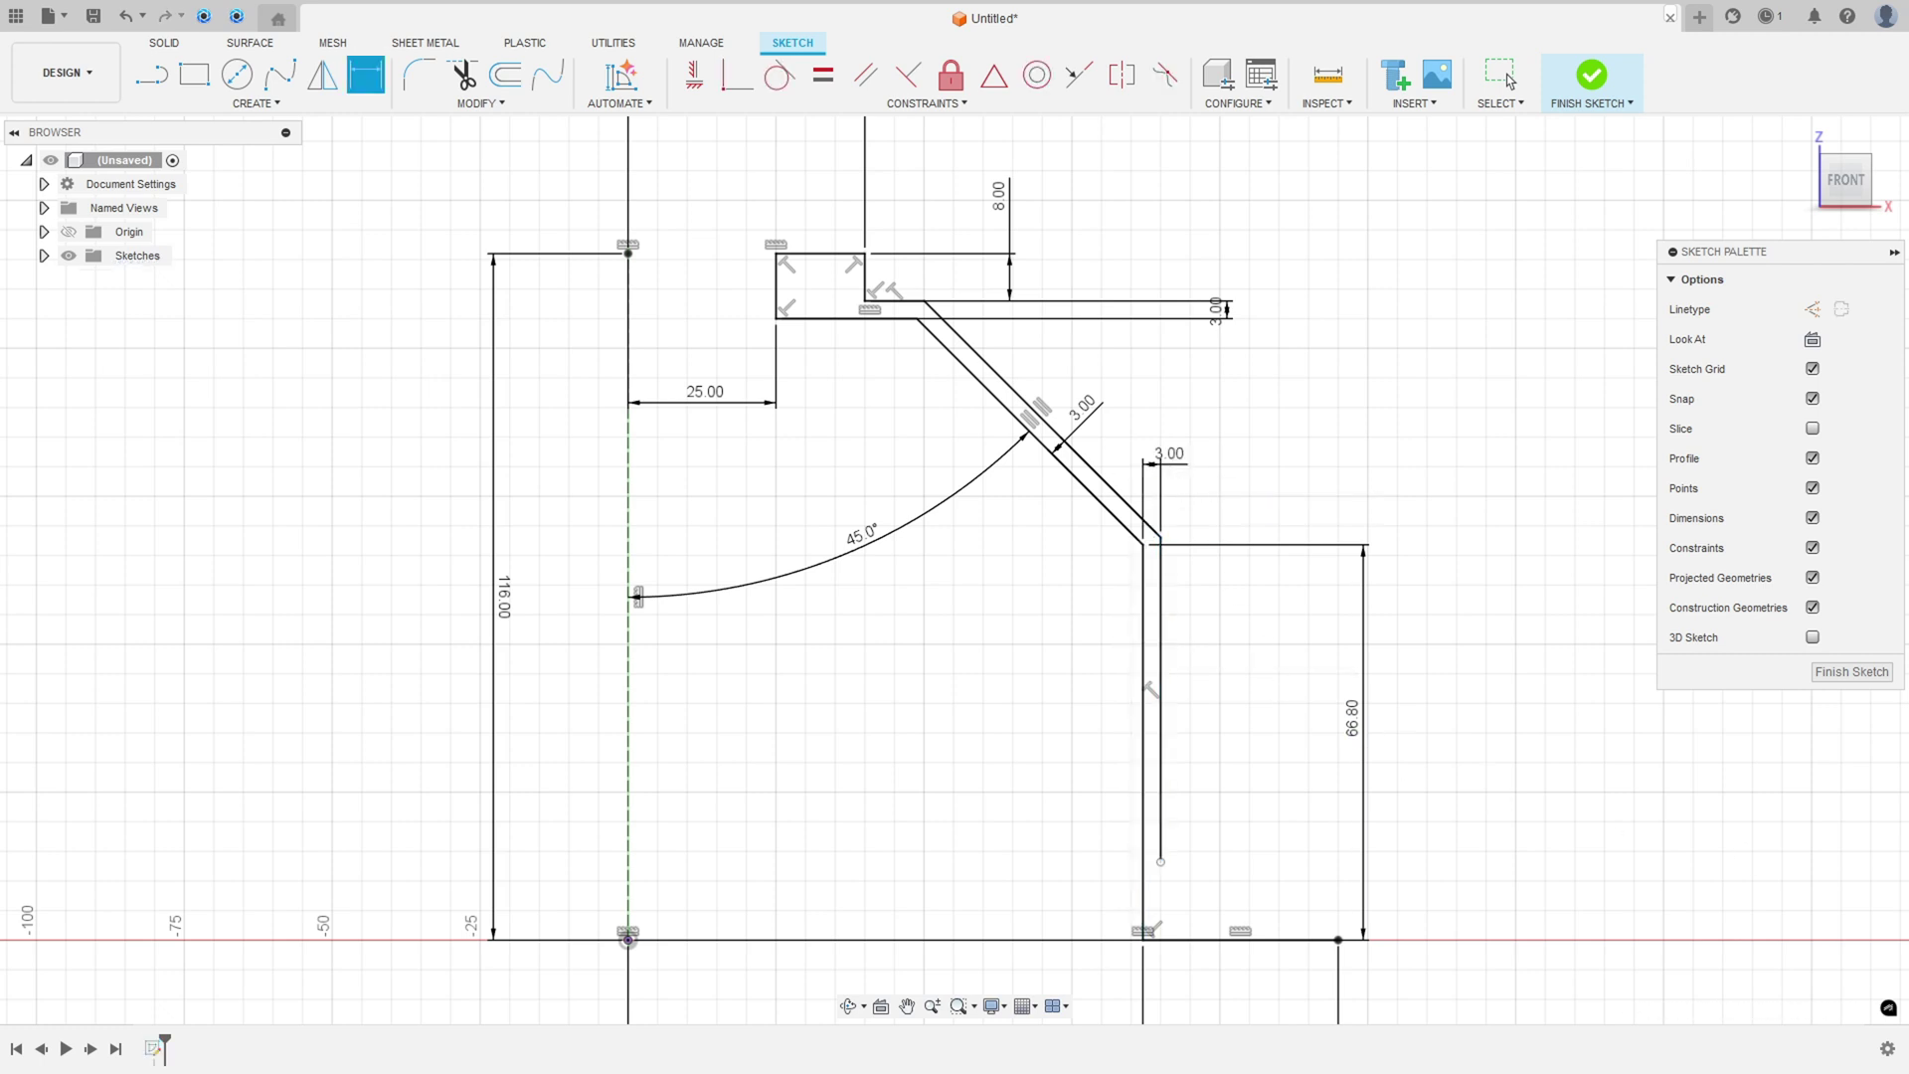
# Switch to the PDF drawing, trace the flange's outer and upper edges in red, and return to the Fusion sketch.
pyautogui.hotkey('alt', 'Tab')
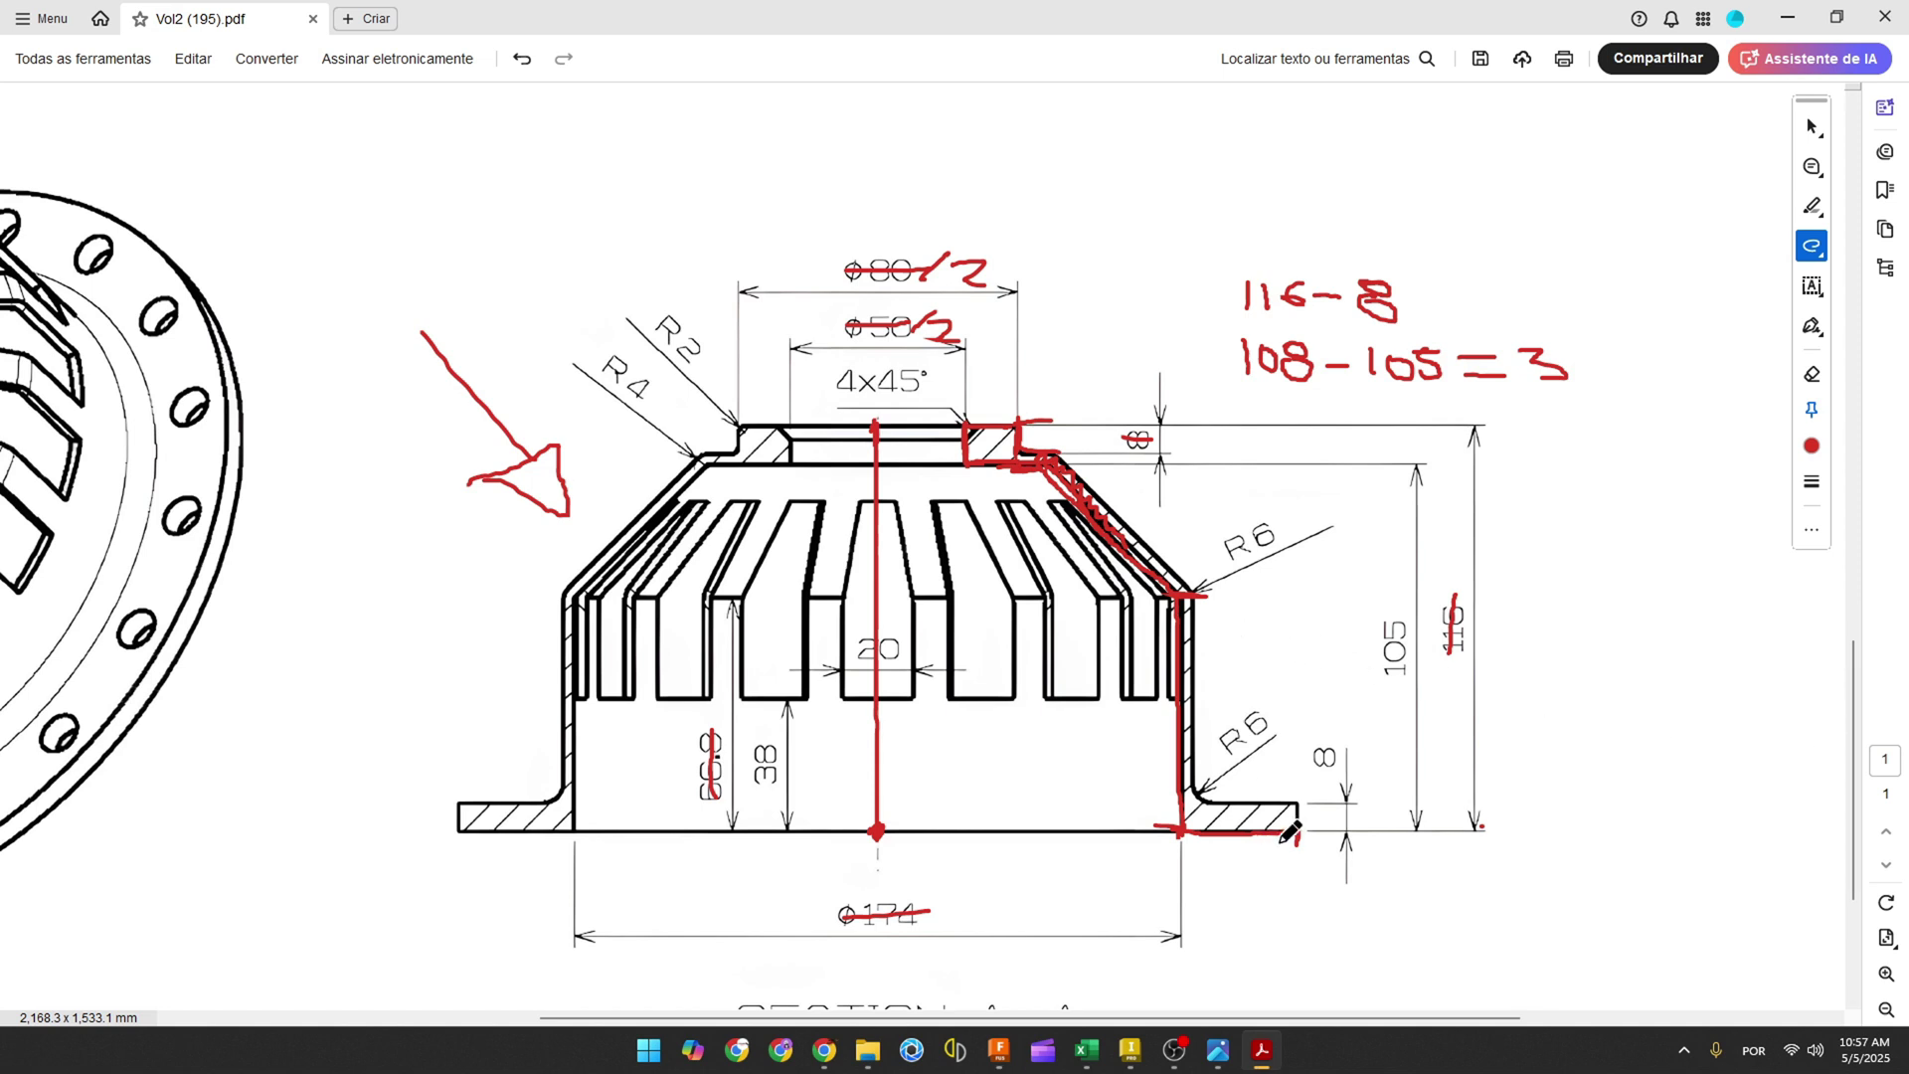
pyautogui.moveTo(1295, 838); pyautogui.dragTo(1294, 812)
pyautogui.moveTo(1297, 803); pyautogui.dragTo(1189, 803)
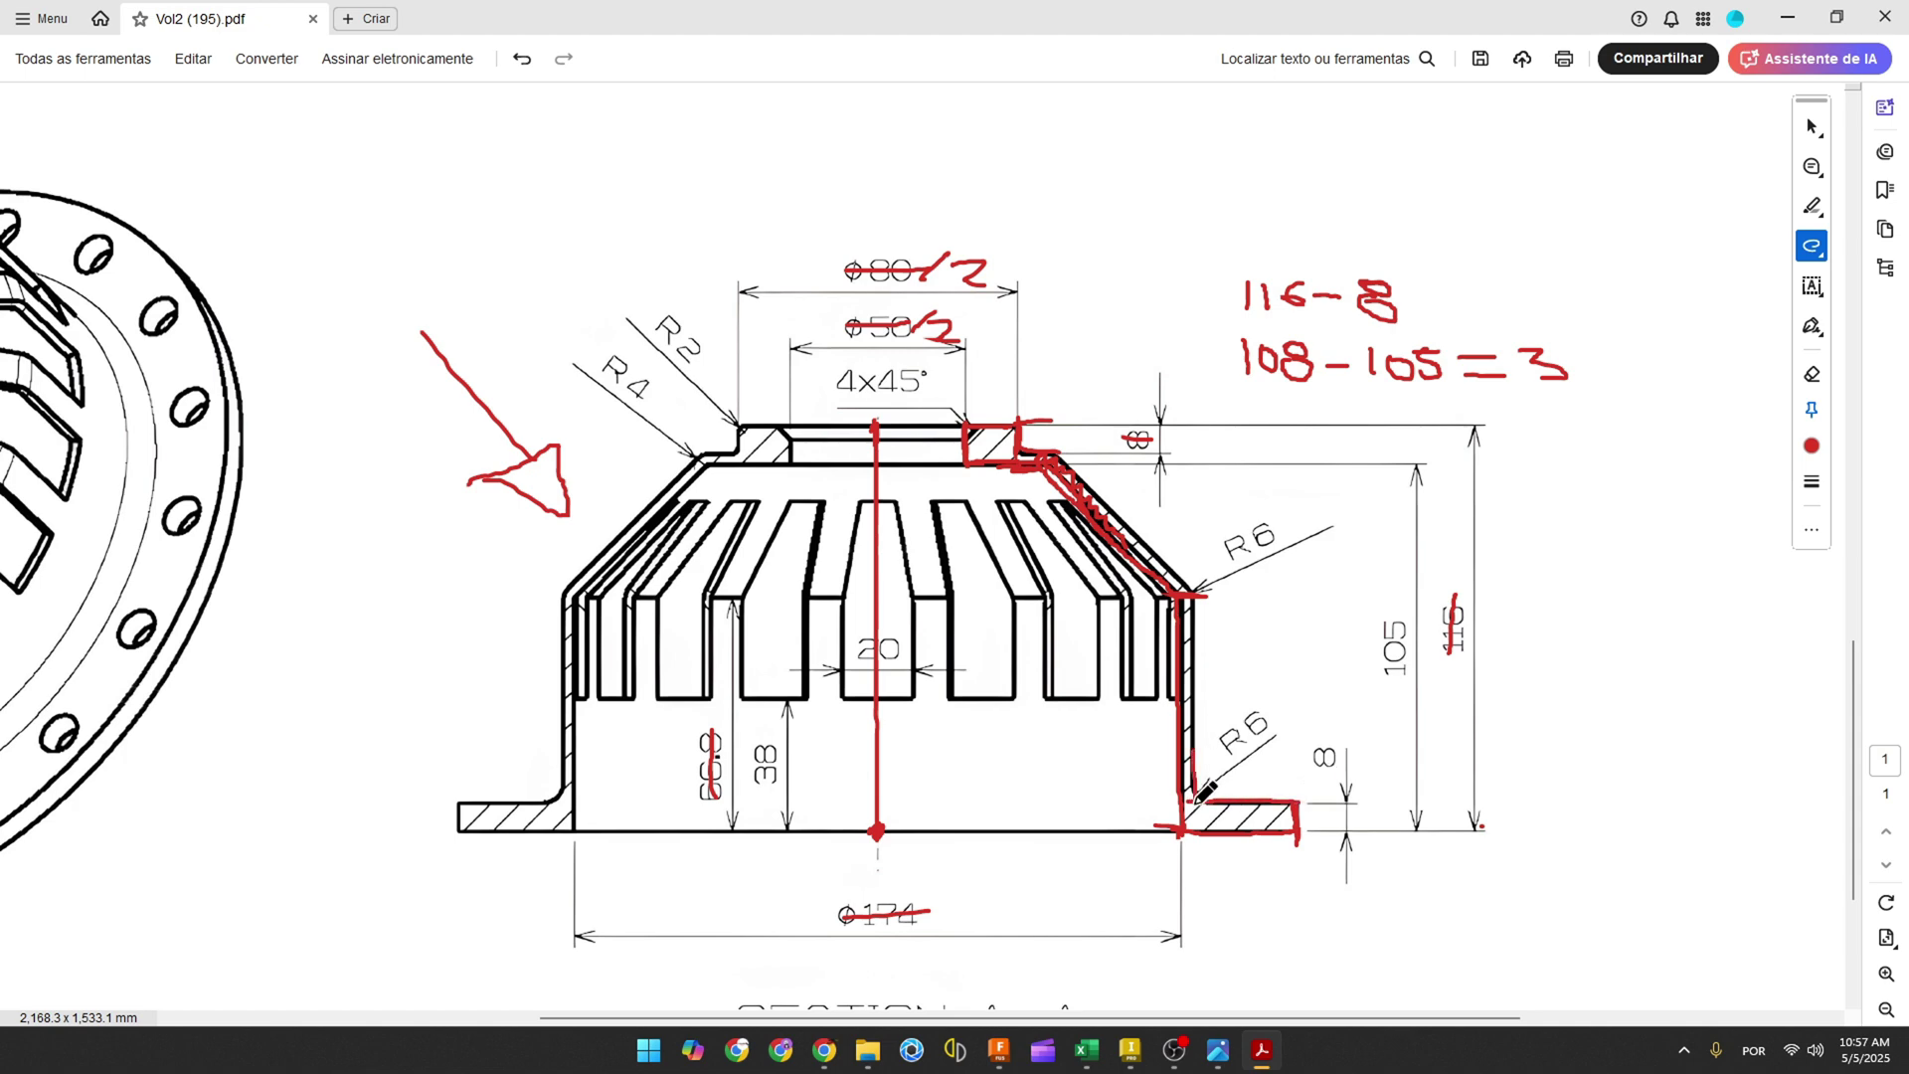
pyautogui.click(1000, 1049)
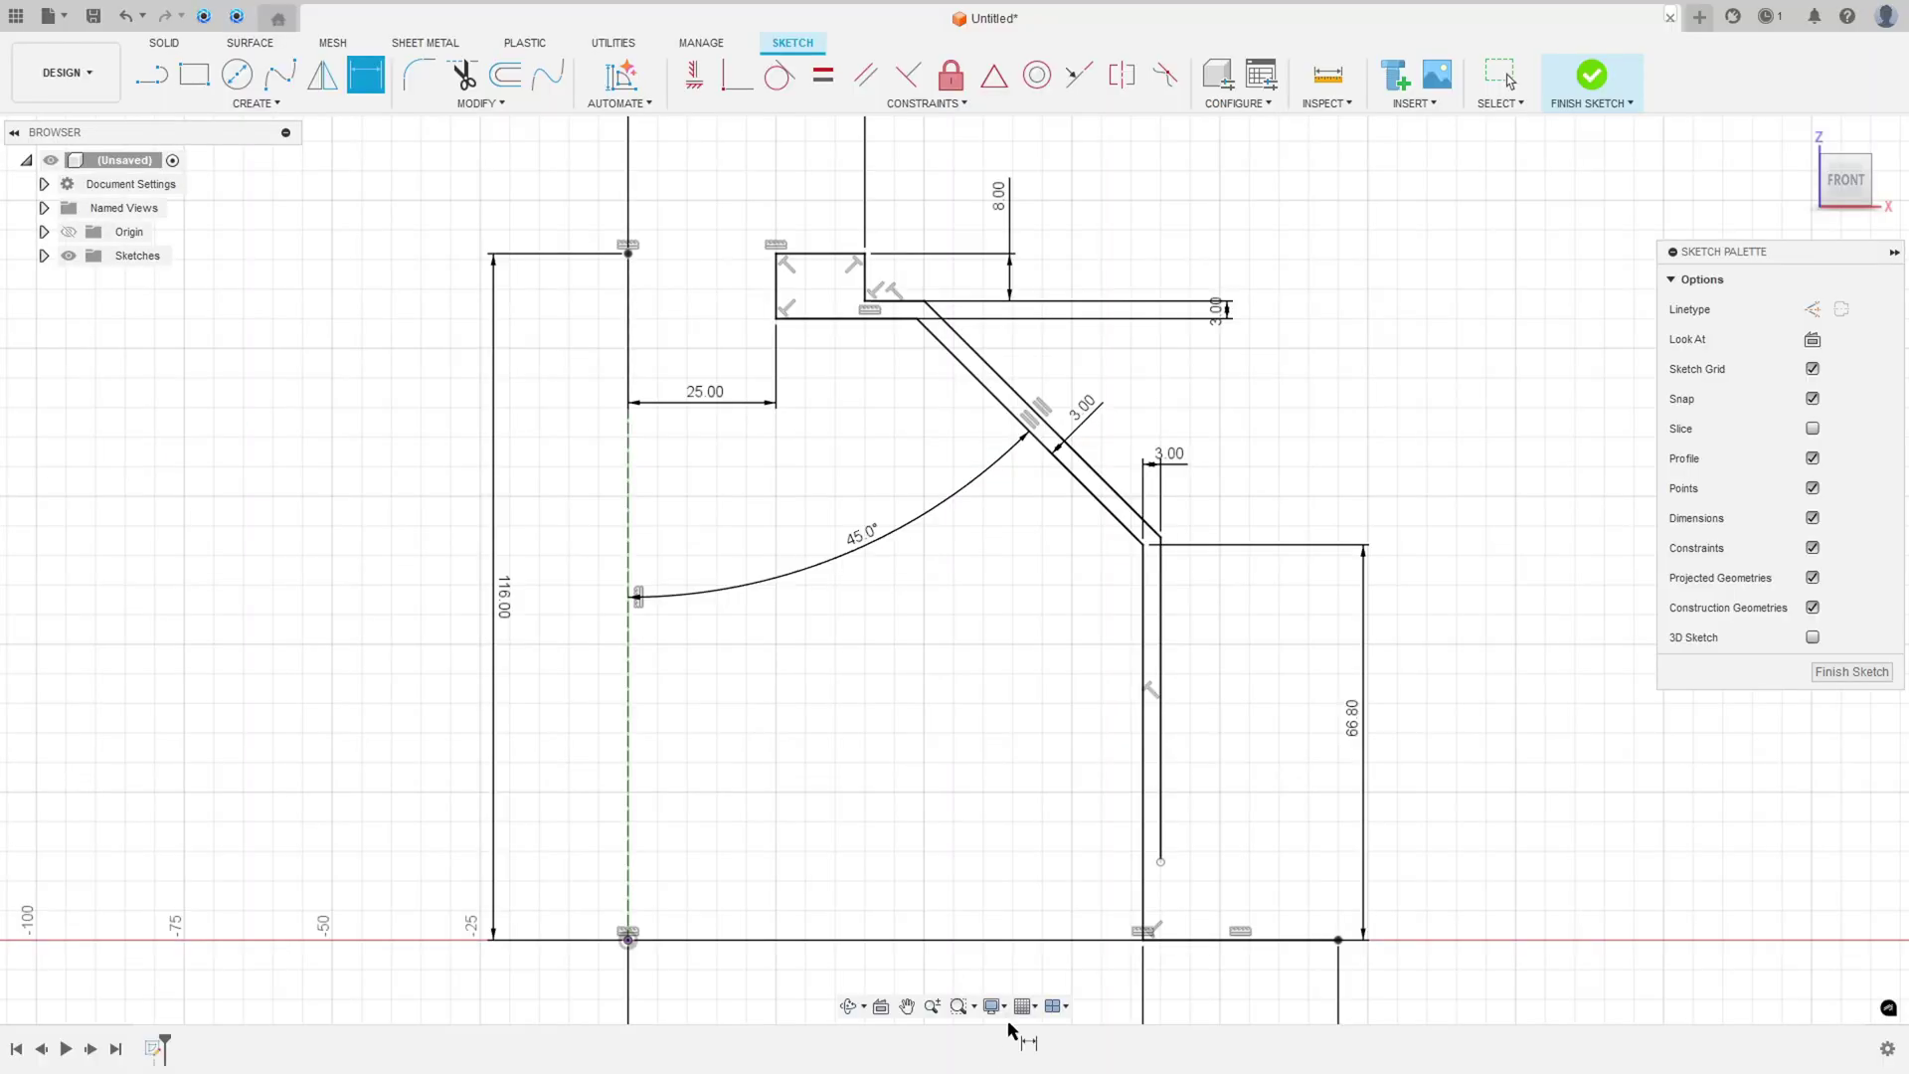
# Draw the flange's 8 mm high outer edge and its horizontal upper edge back to just below the outer wall line.
pyautogui.click(151, 74)
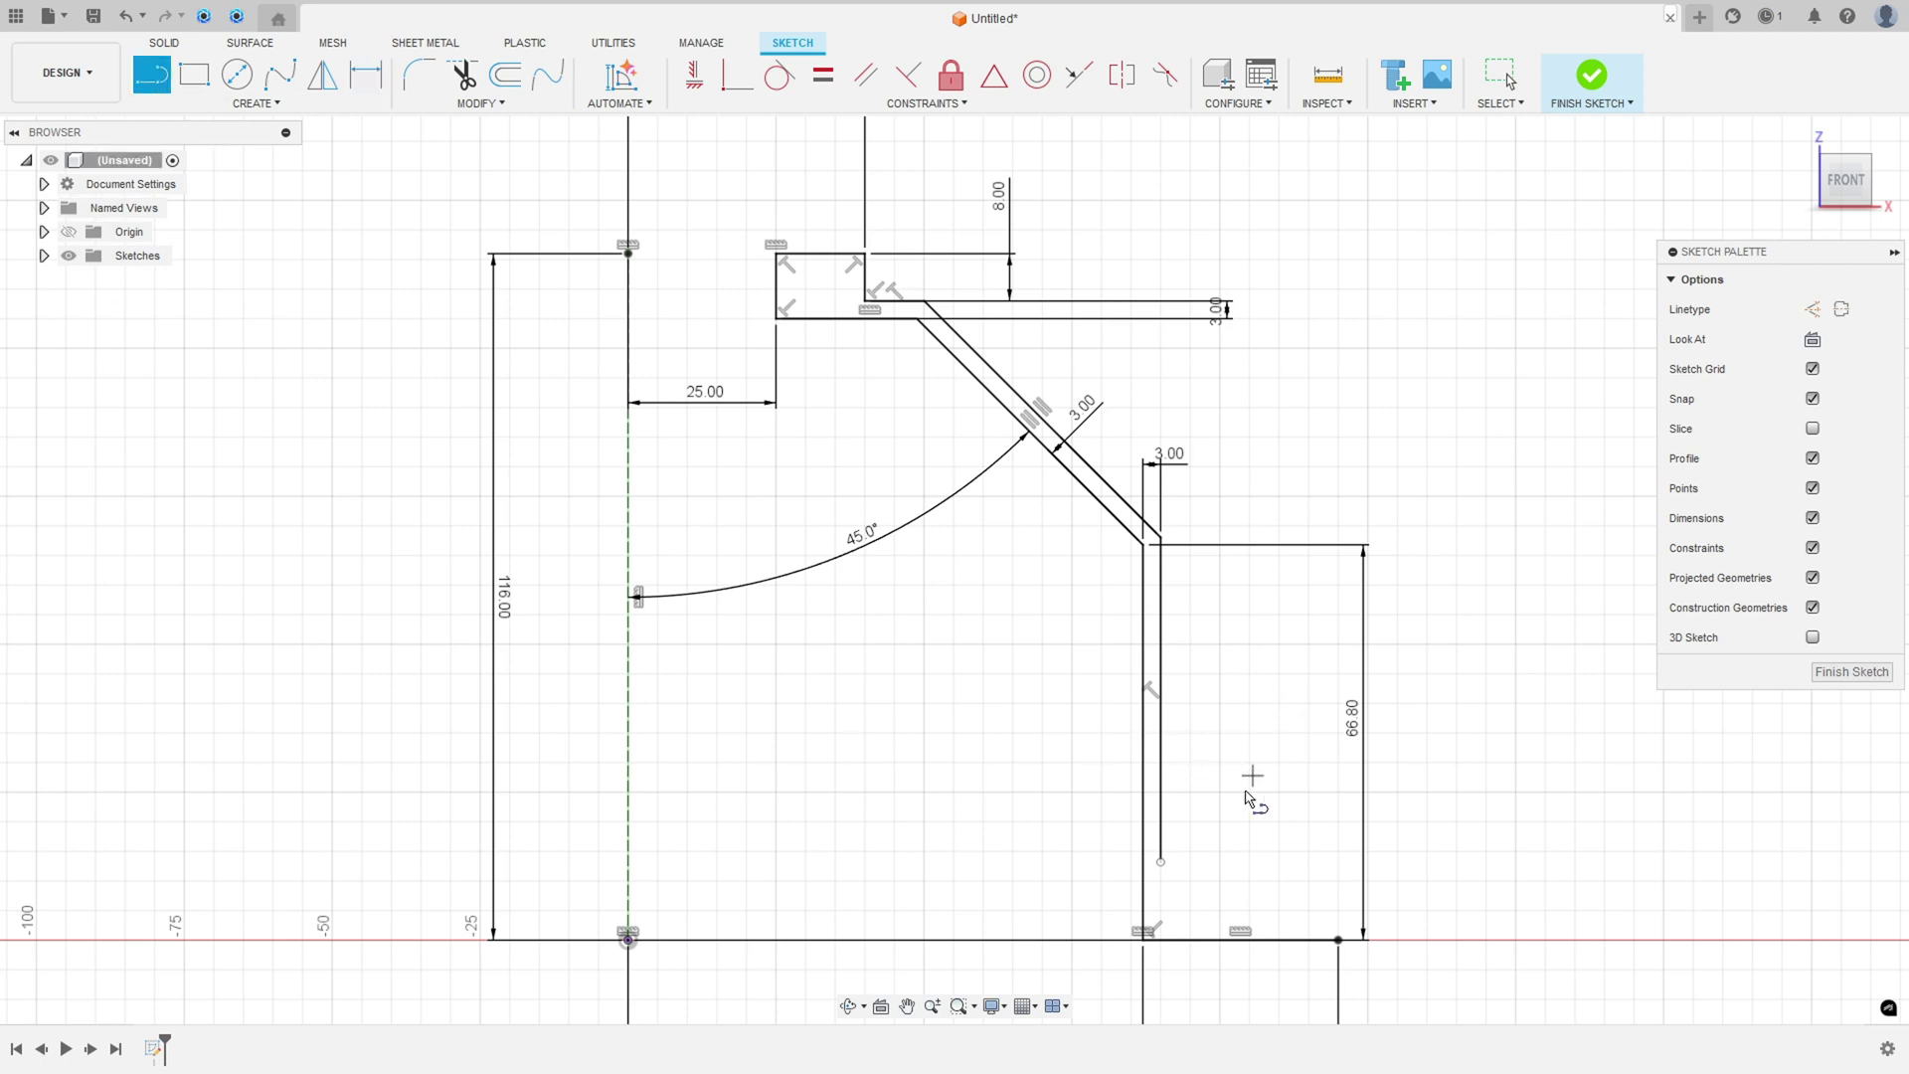
pyautogui.click(1337, 940)
pyautogui.write('8')
pyautogui.press('Return')
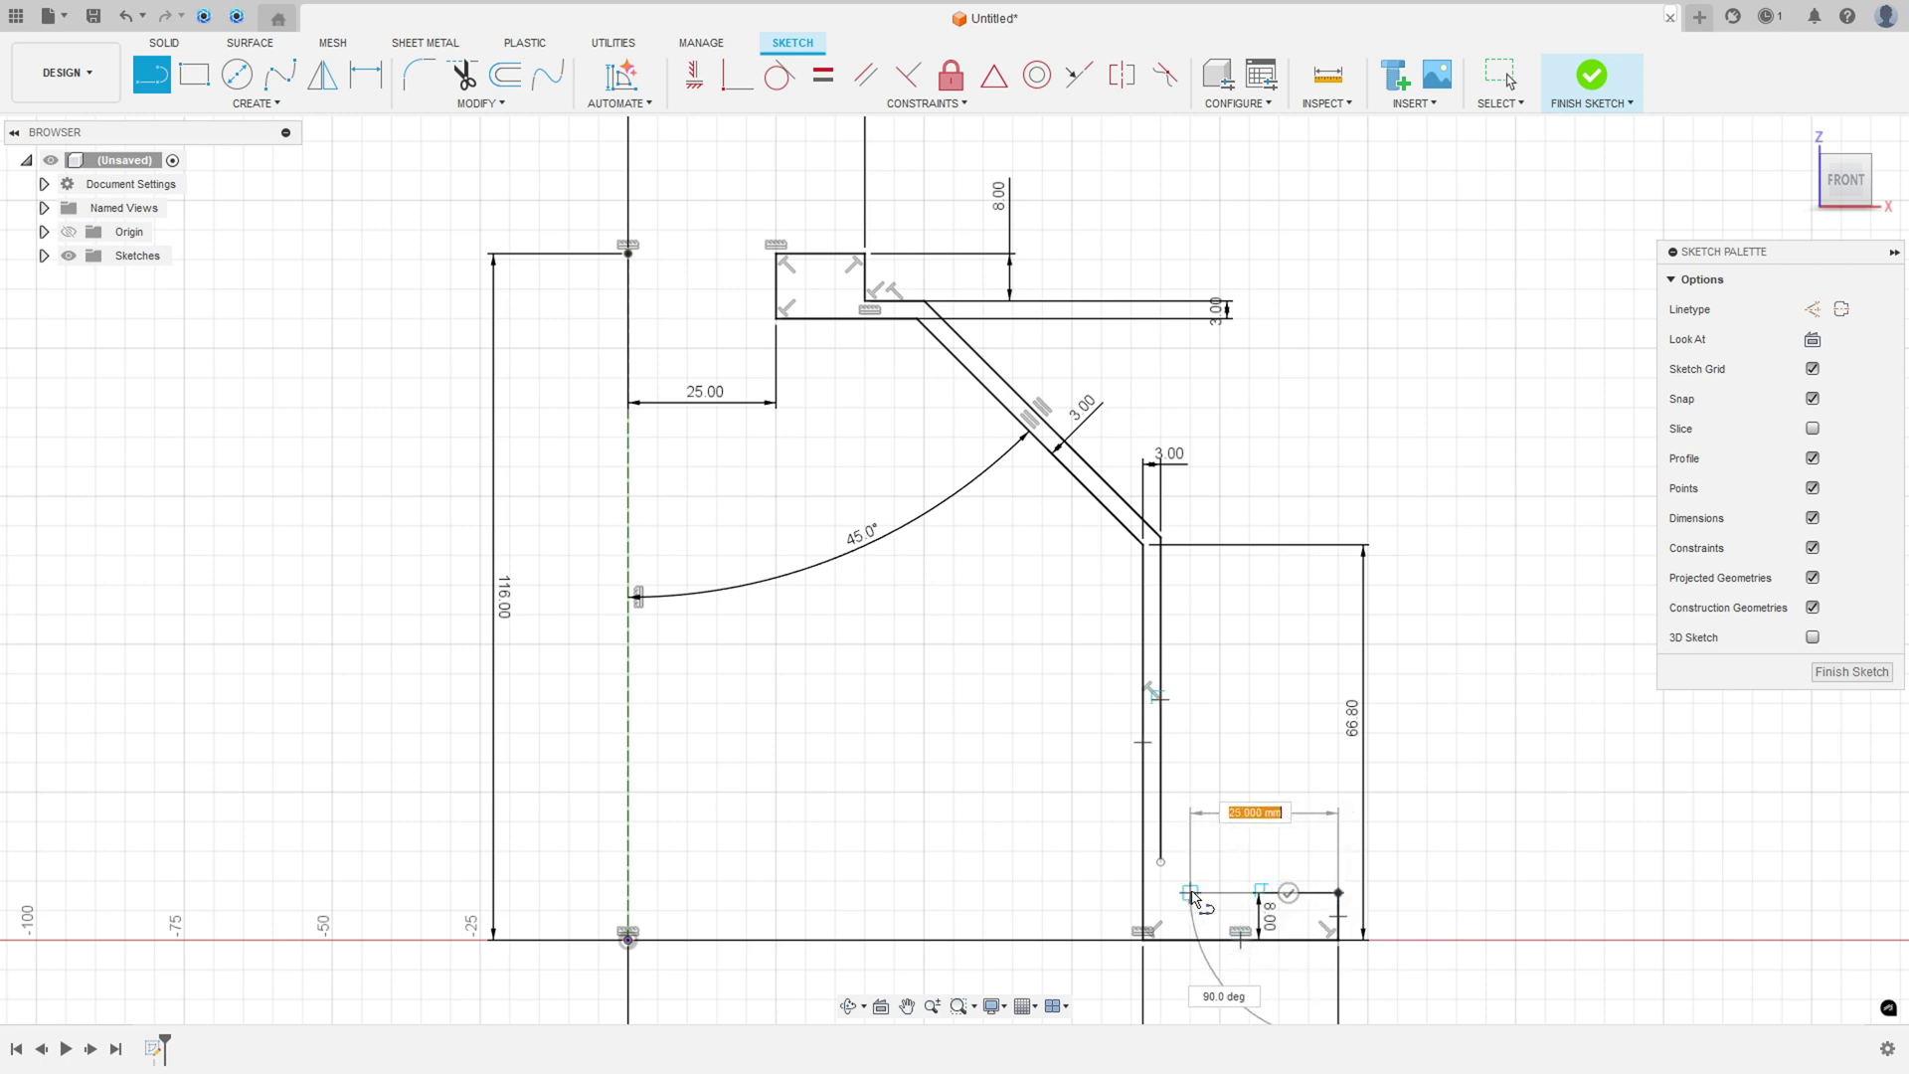
pyautogui.click(1161, 893)
pyautogui.press('Escape')
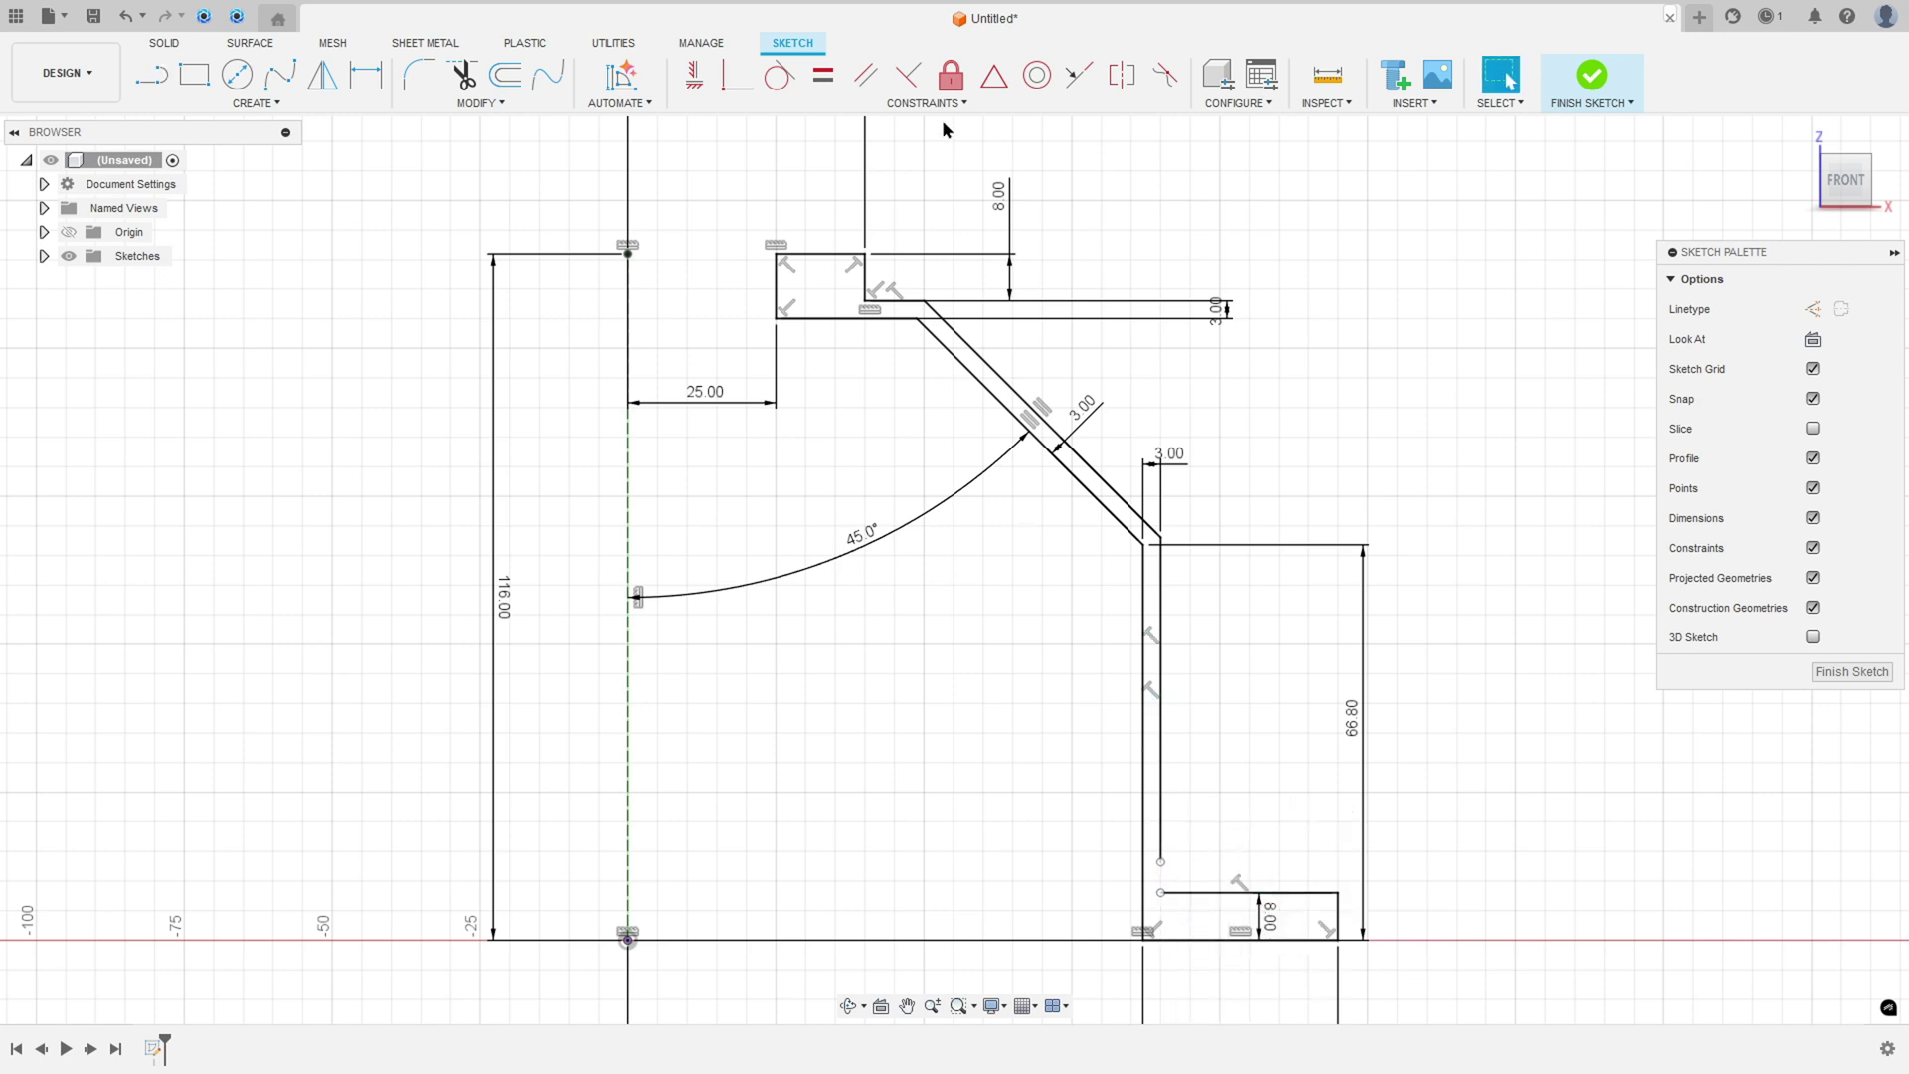
# Close the profile by making the outer wall line's lower endpoint coincident with the flange's upper edge endpoint.
pyautogui.click(734, 78)
pyautogui.click(1161, 867)
pyautogui.click(1162, 893)
pyautogui.press('Escape')
# Tidy the sketch by repositioning the 8, 66.80, 87, 120, 116 and 40 mm dimensions clear of the profile.
pyautogui.moveTo(1270, 915); pyautogui.dragTo(1354, 914)
pyautogui.moveTo(1368, 784); pyautogui.dragTo(1462, 736)
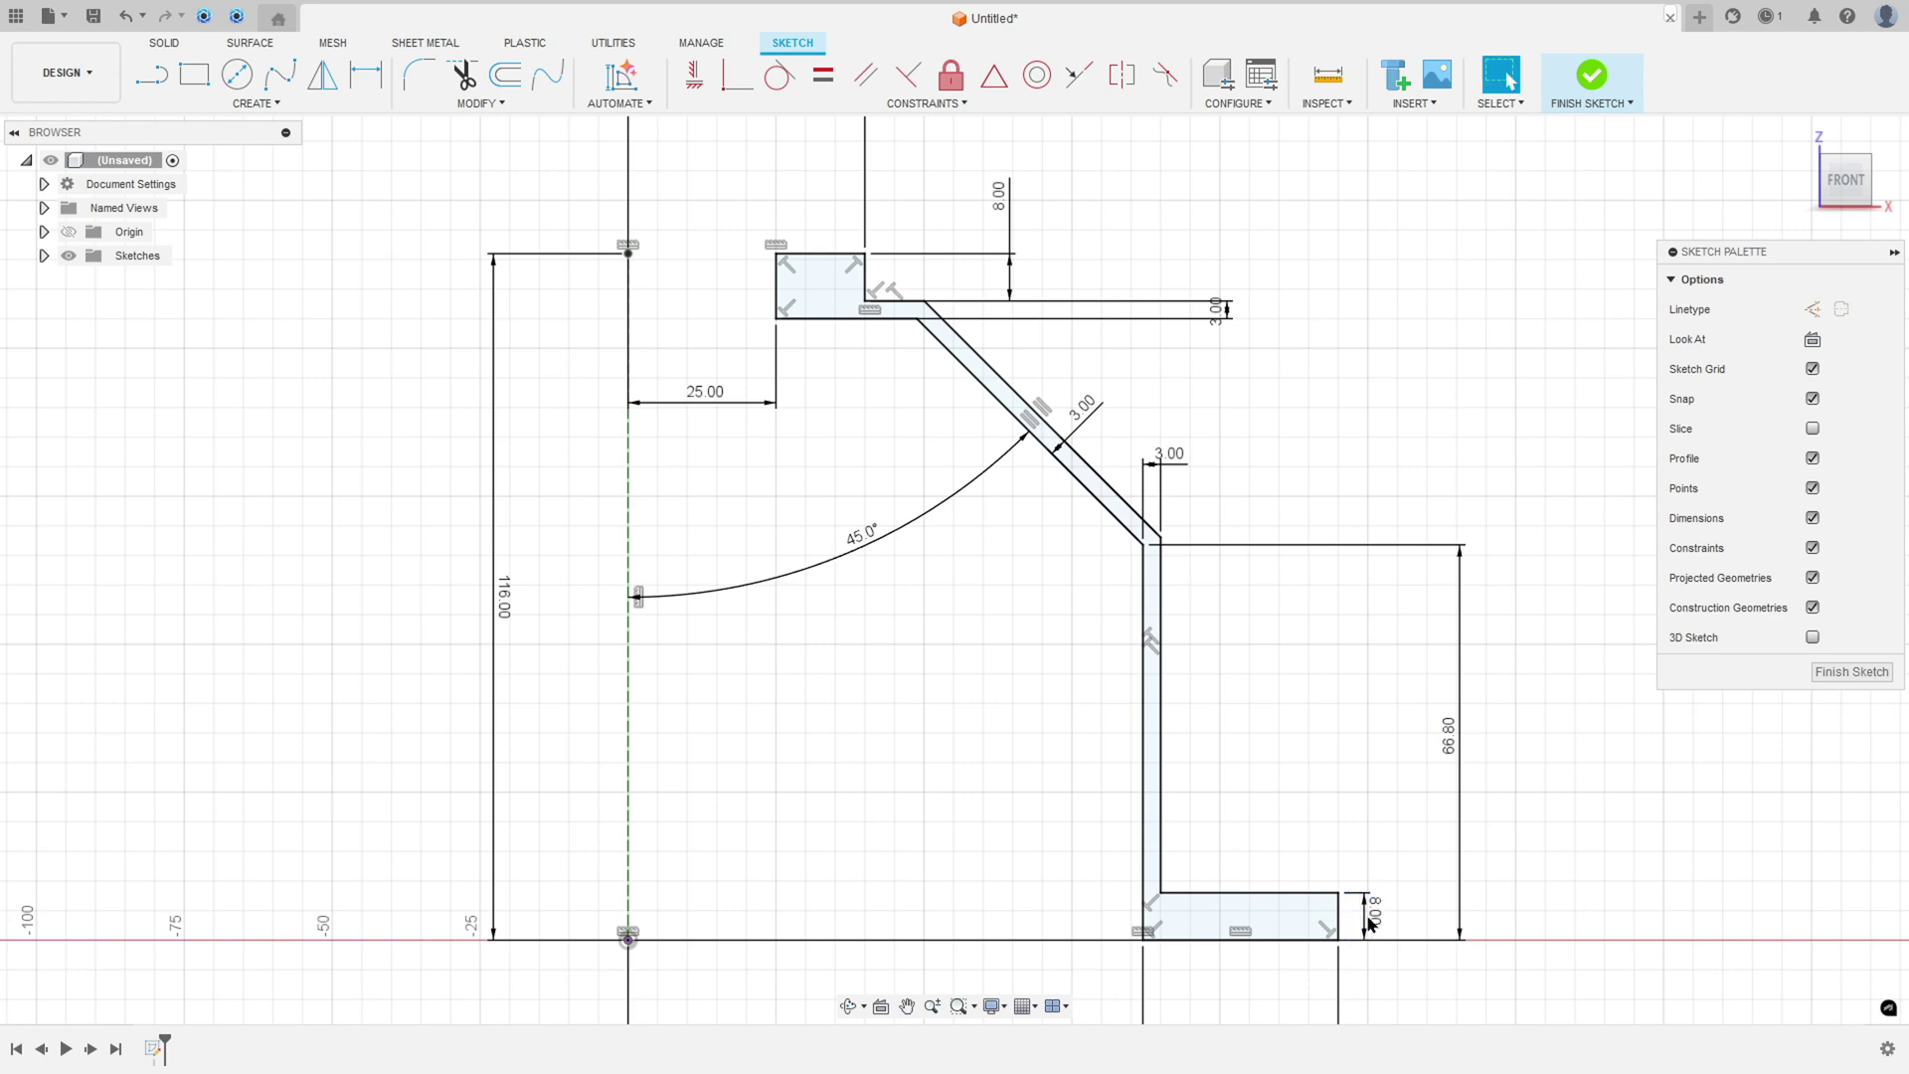
pyautogui.scroll(-3, 1164, 806)
pyautogui.moveTo(1119, 790); pyautogui.dragTo(1116, 541, button='middle')
pyautogui.moveTo(988, 801); pyautogui.dragTo(969, 723)
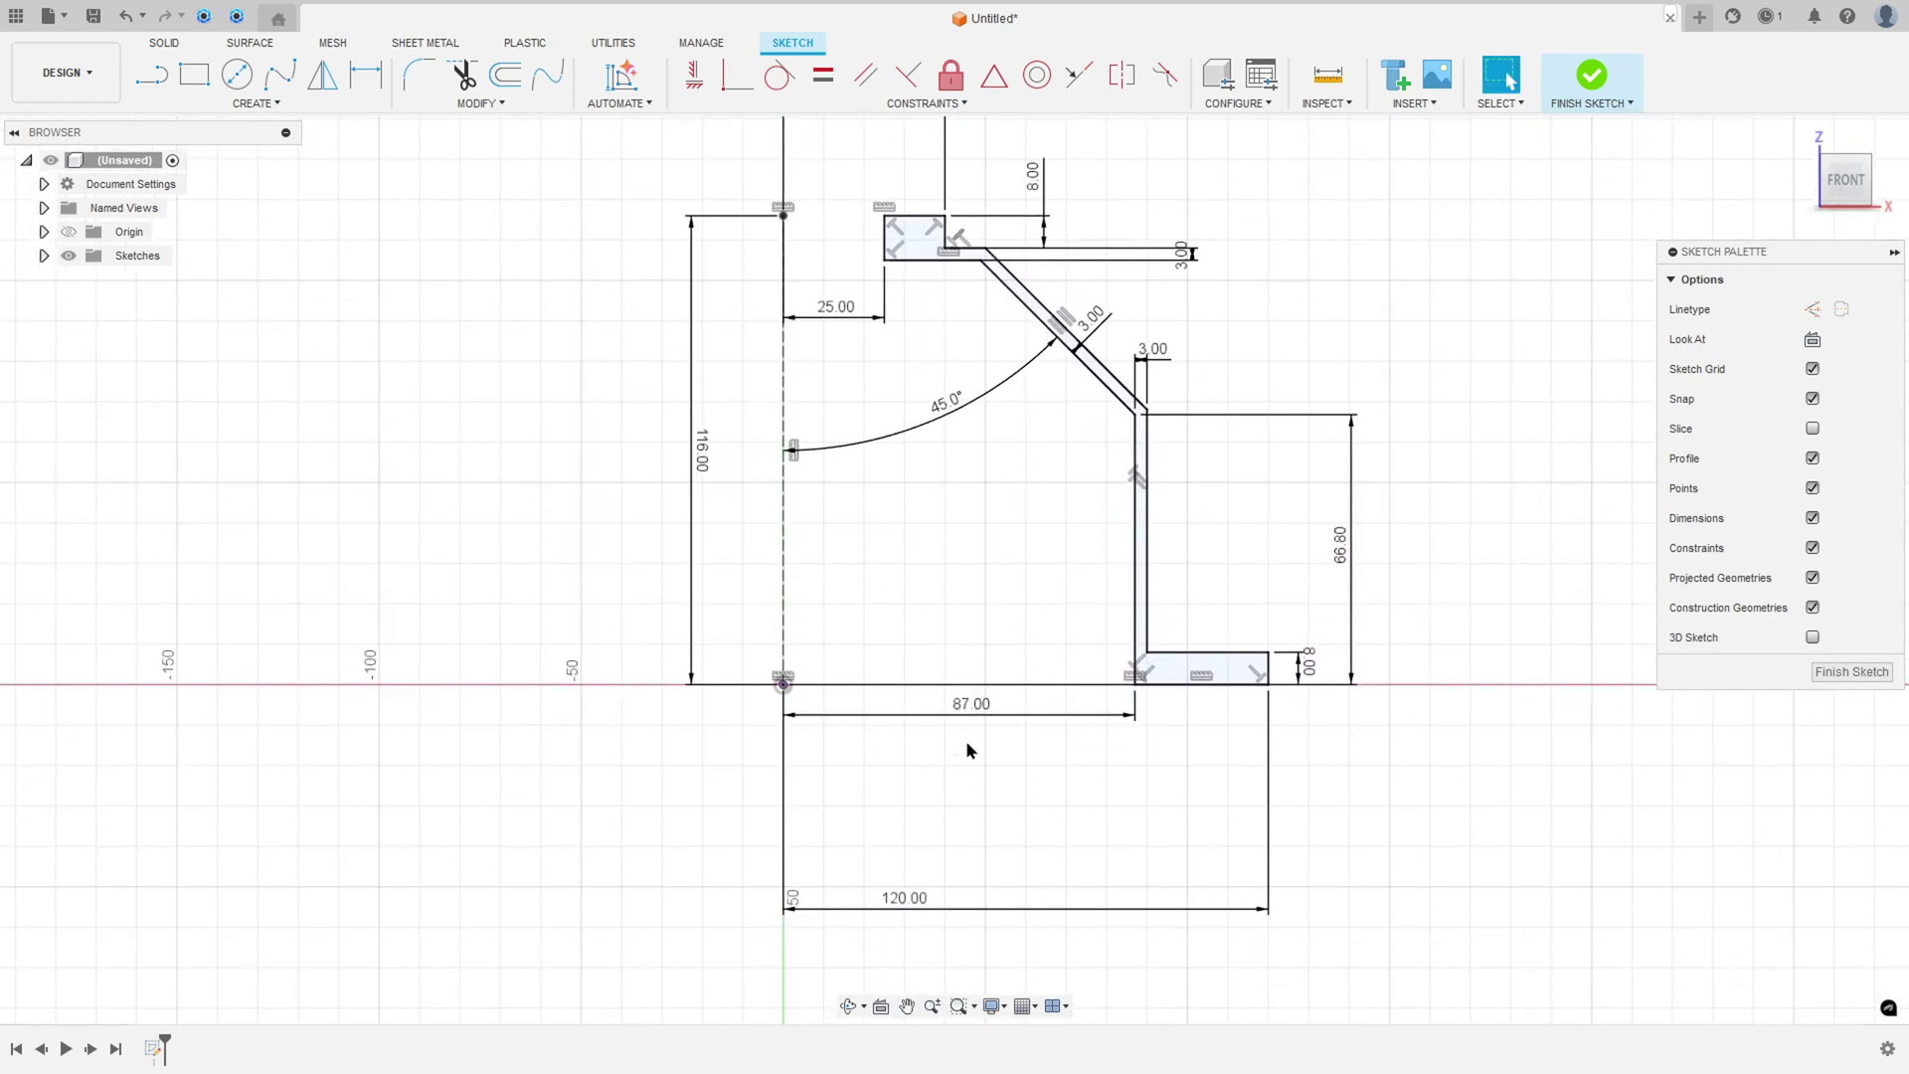
pyautogui.moveTo(935, 905); pyautogui.dragTo(1010, 760)
pyautogui.moveTo(700, 452); pyautogui.dragTo(737, 455)
pyautogui.moveTo(1004, 303); pyautogui.dragTo(1009, 411, button='middle')
pyautogui.scroll(1, 1009, 410)
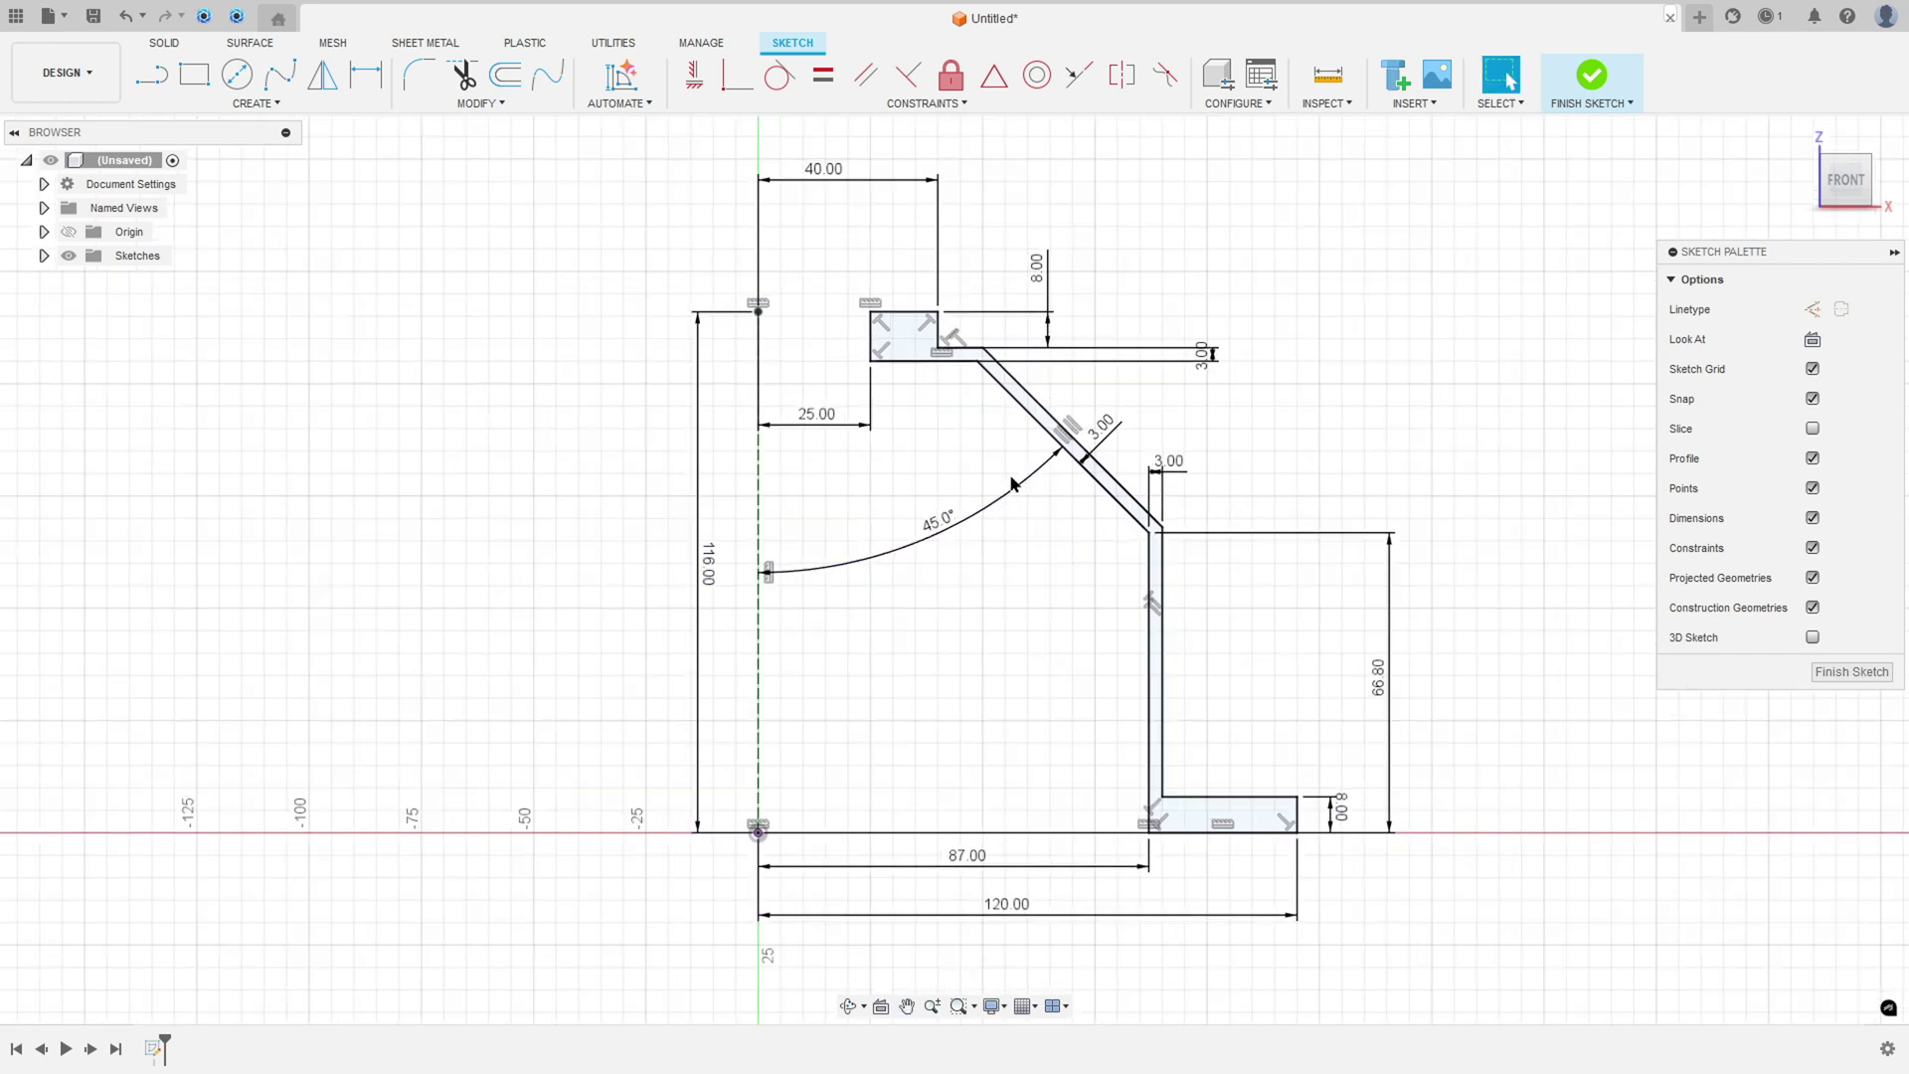
pyautogui.moveTo(839, 181); pyautogui.dragTo(852, 266)
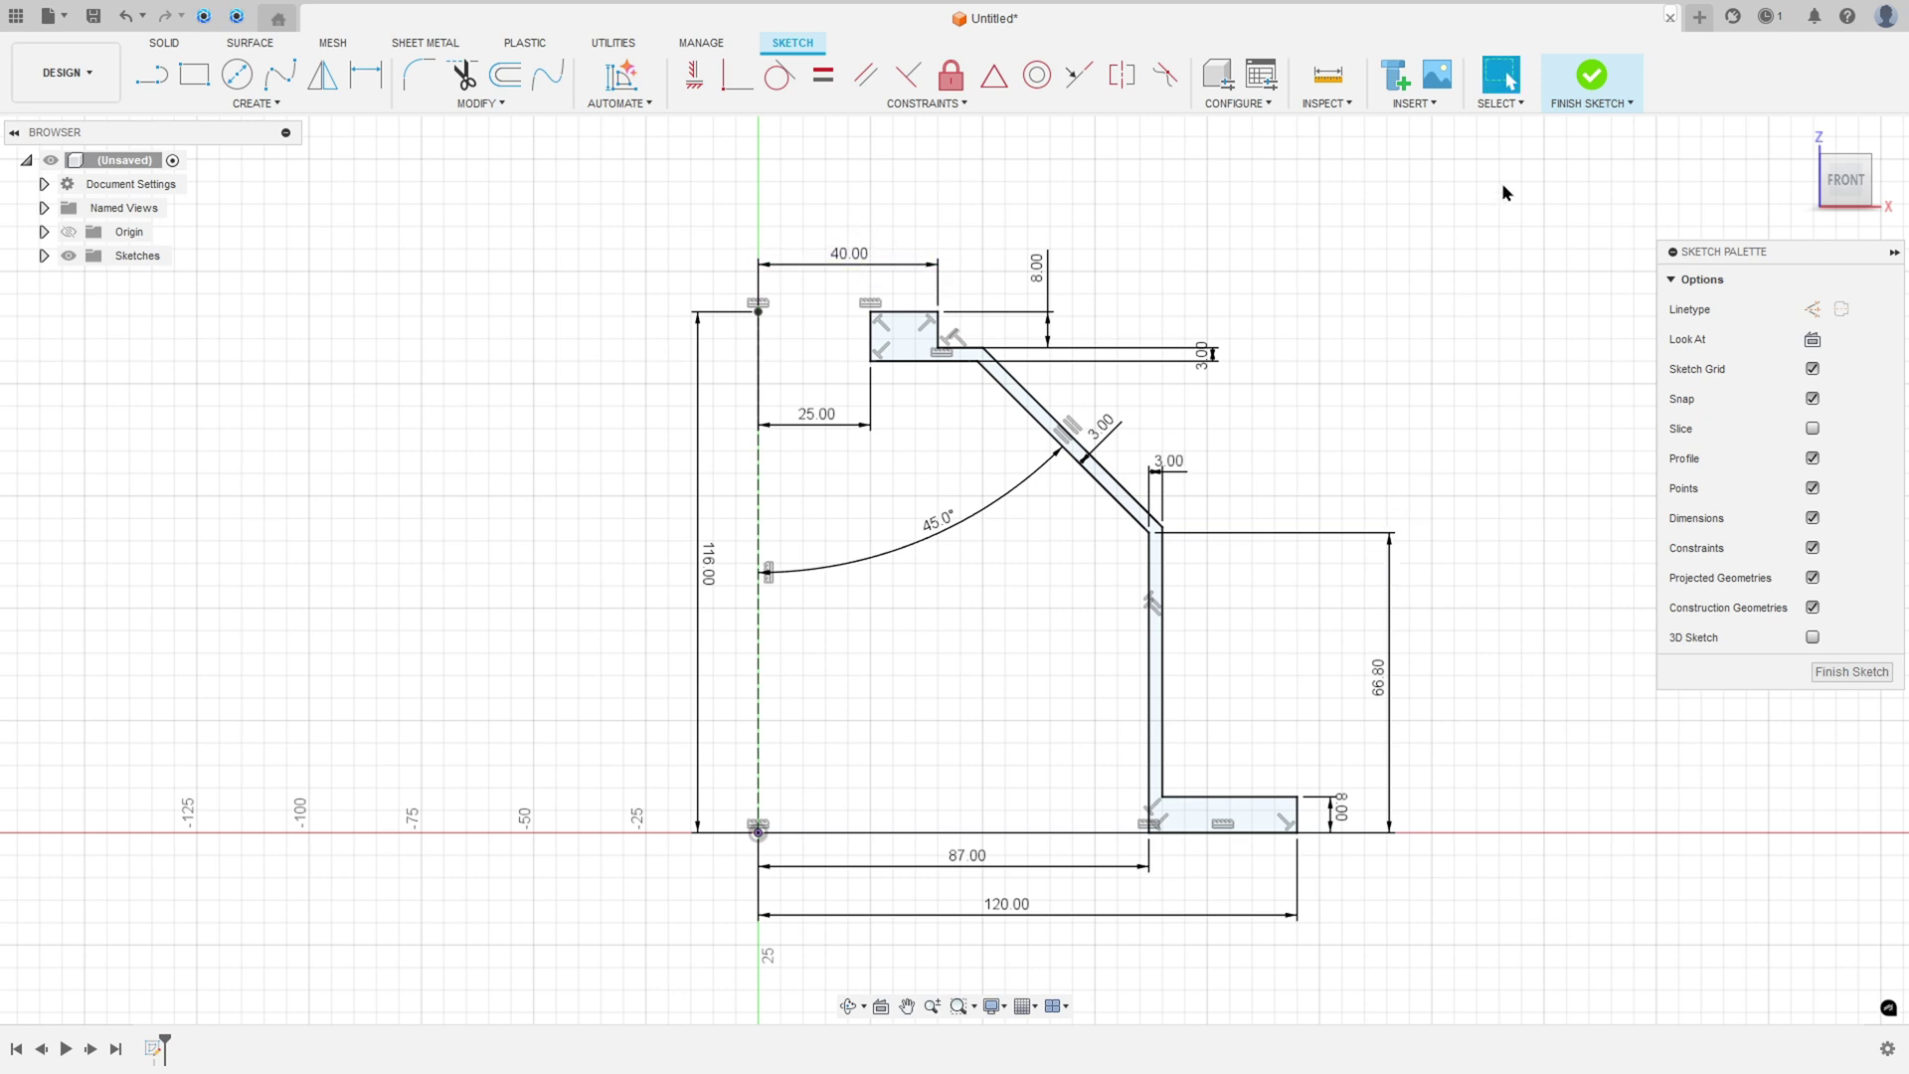
# Finish the sketch and revolve the profile 360 degrees about the vertical construction line as a new body.
pyautogui.click(1589, 78)
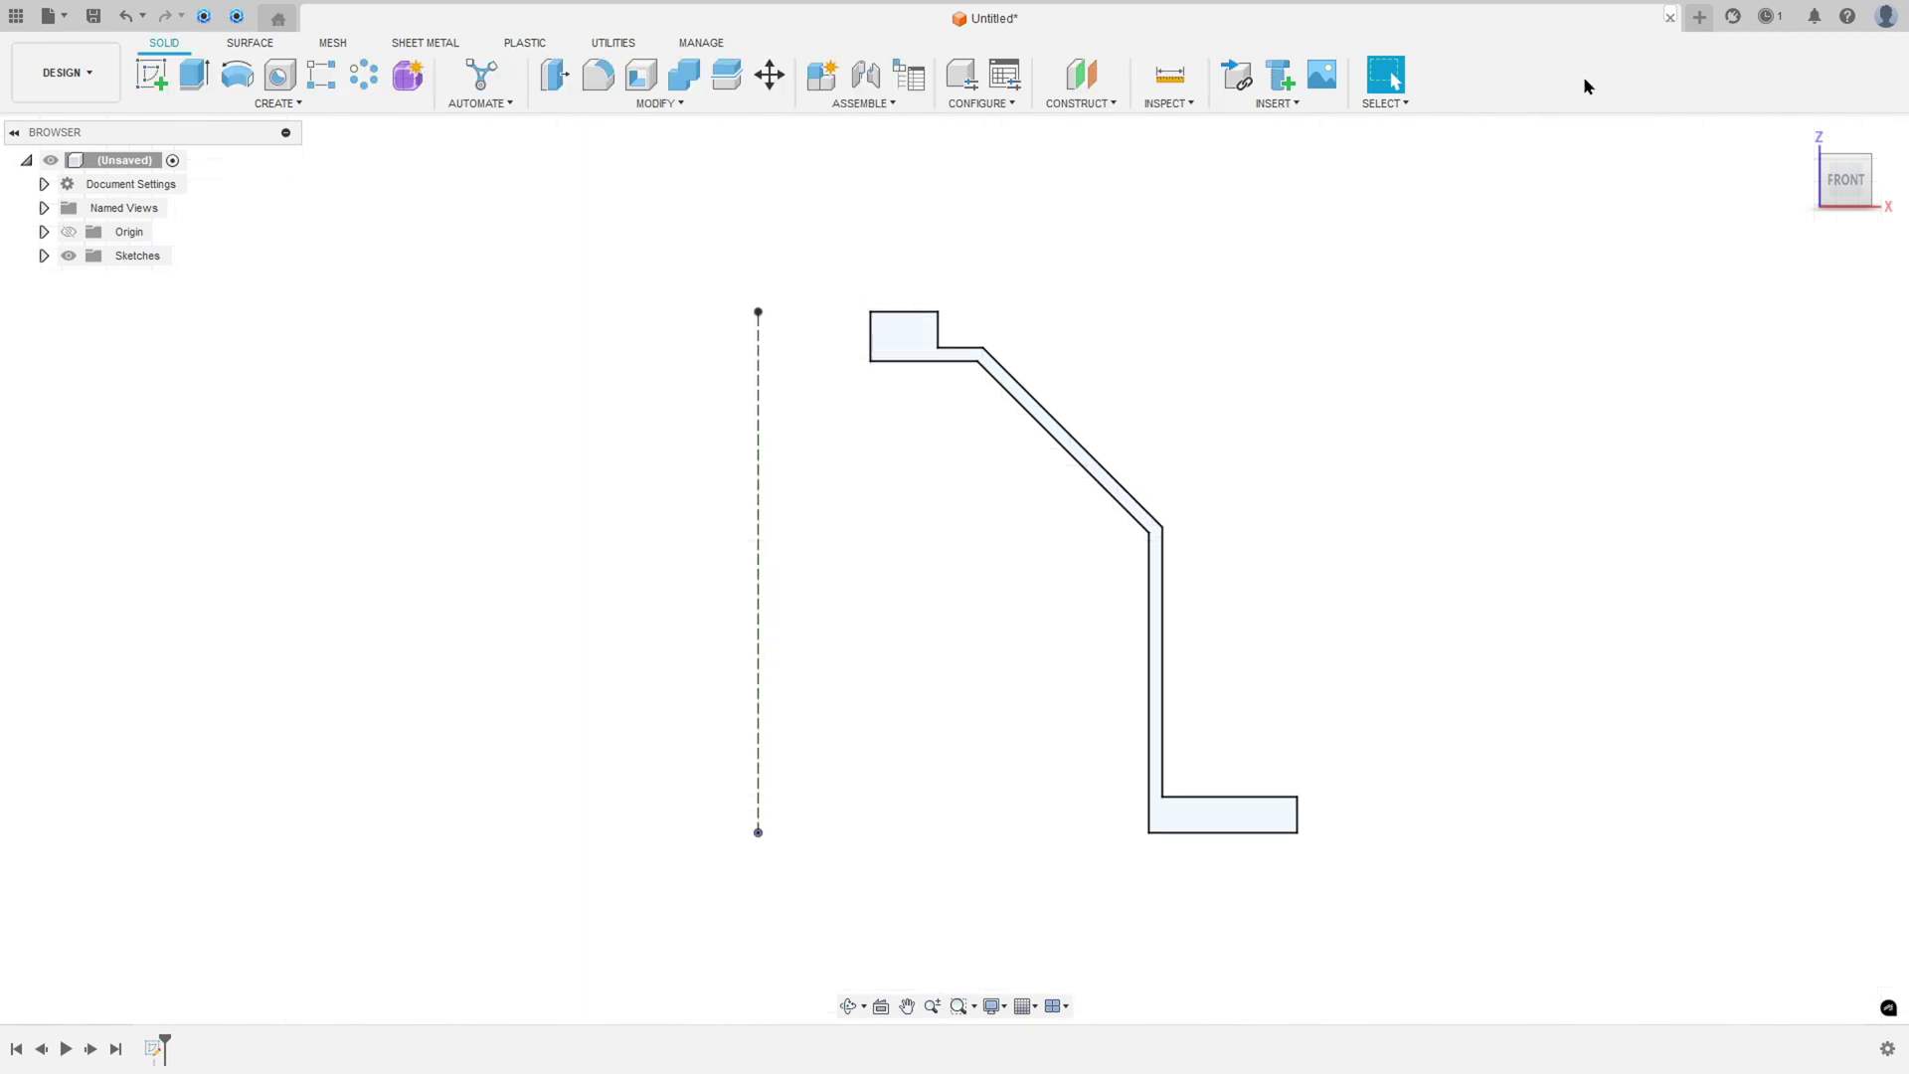
pyautogui.click(237, 75)
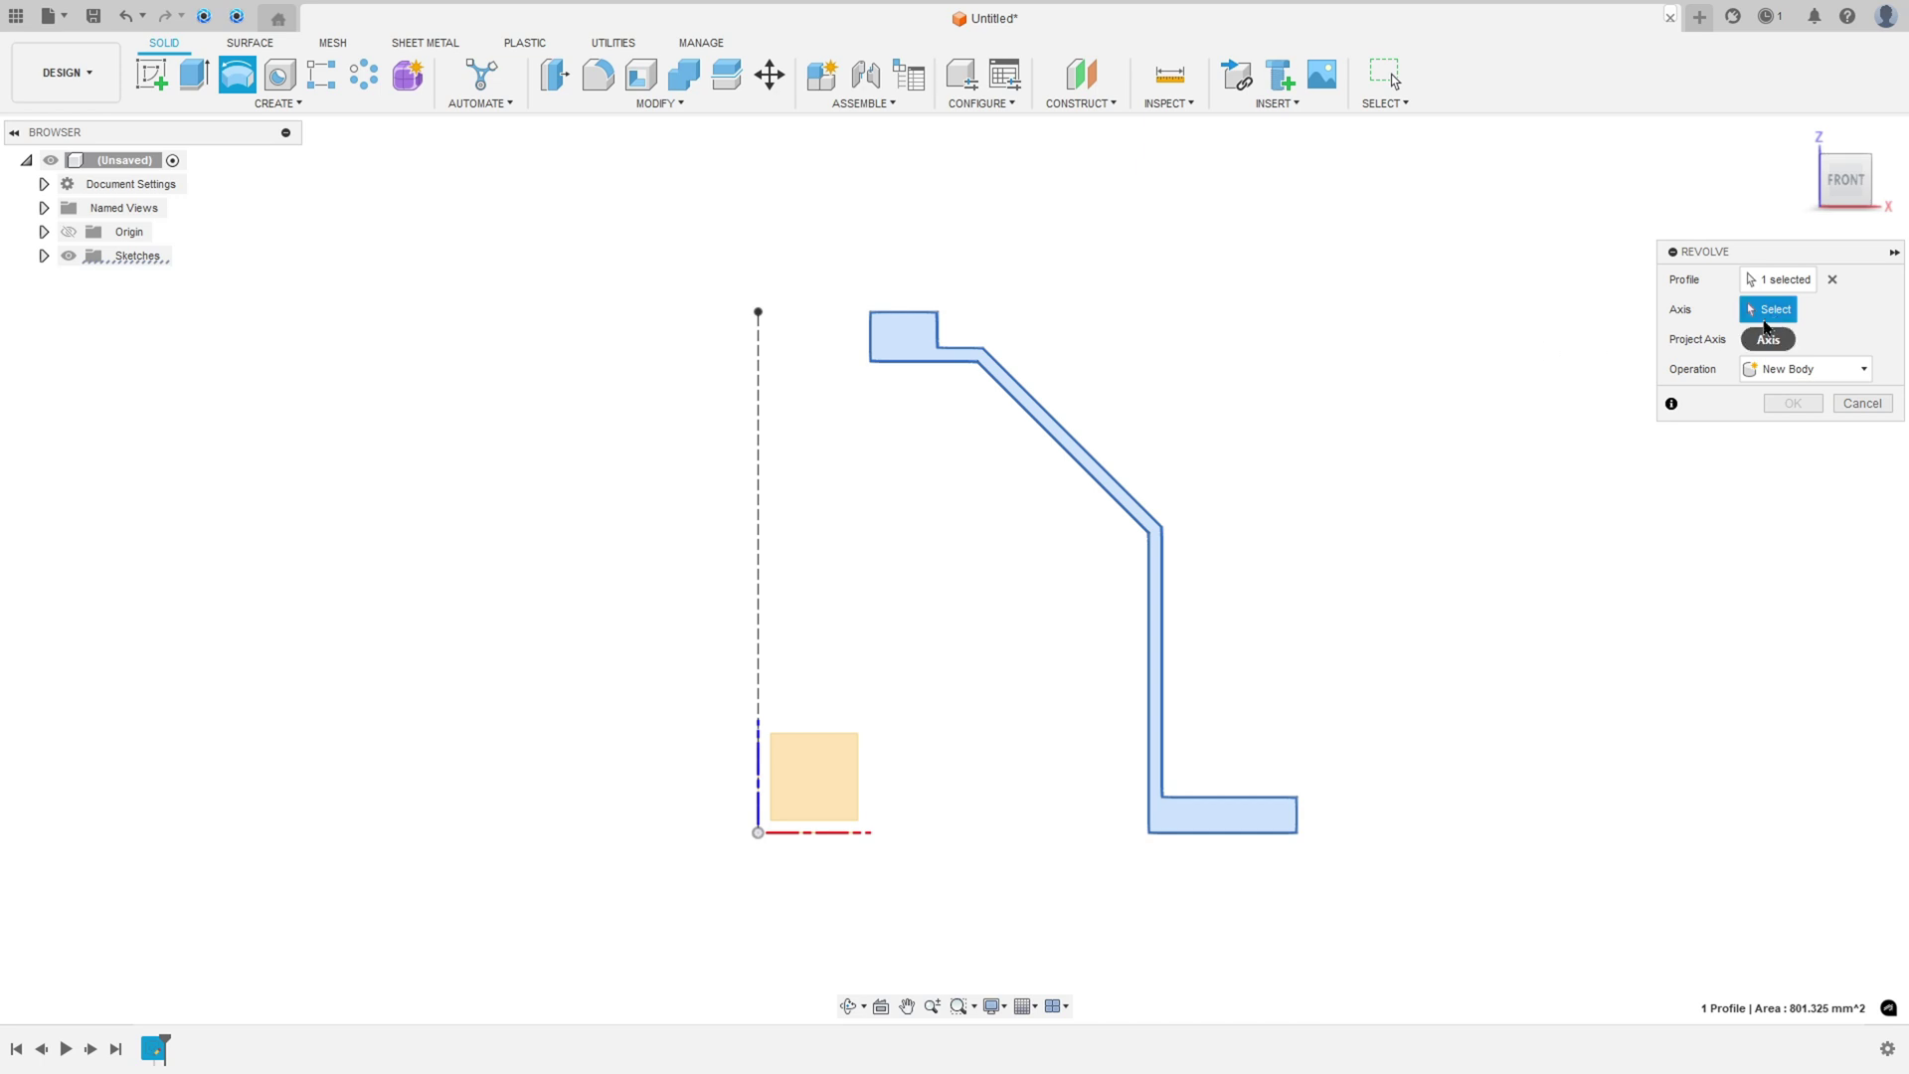
pyautogui.click(757, 532)
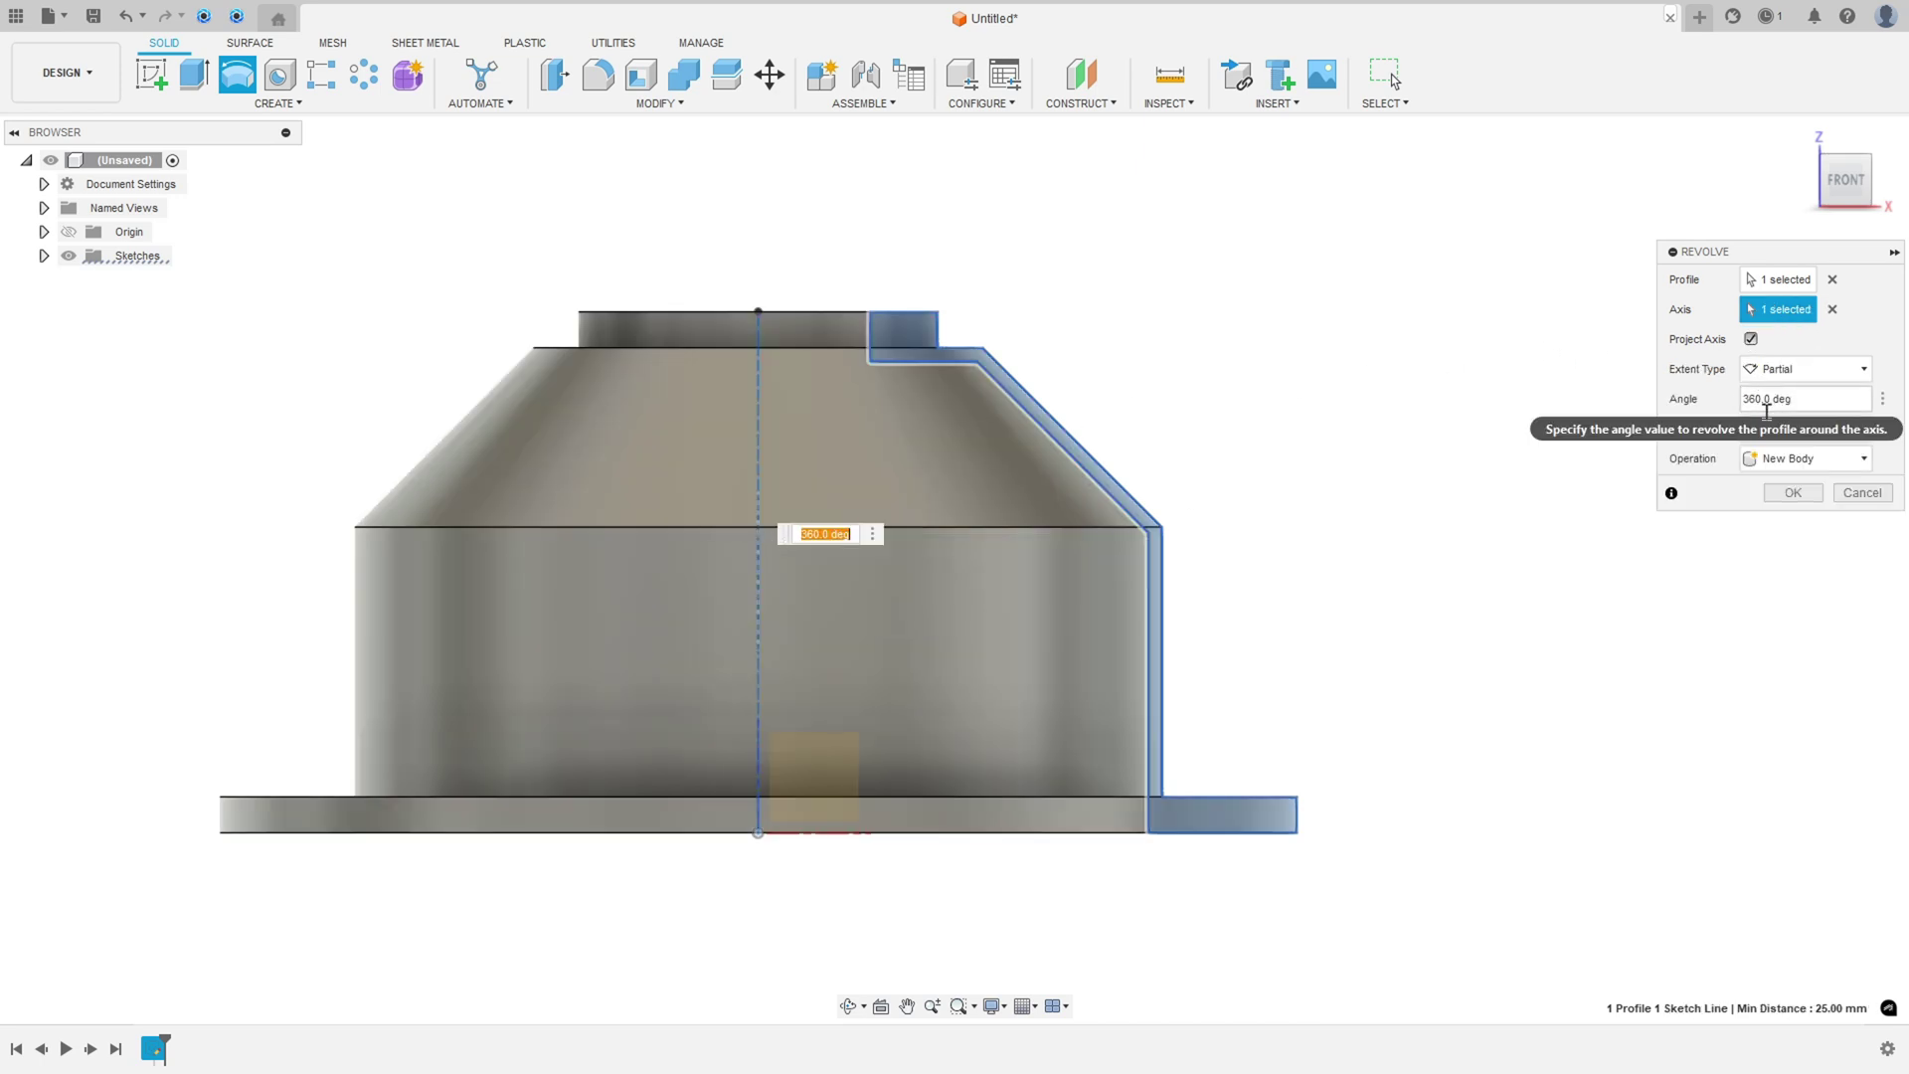
pyautogui.click(1794, 493)
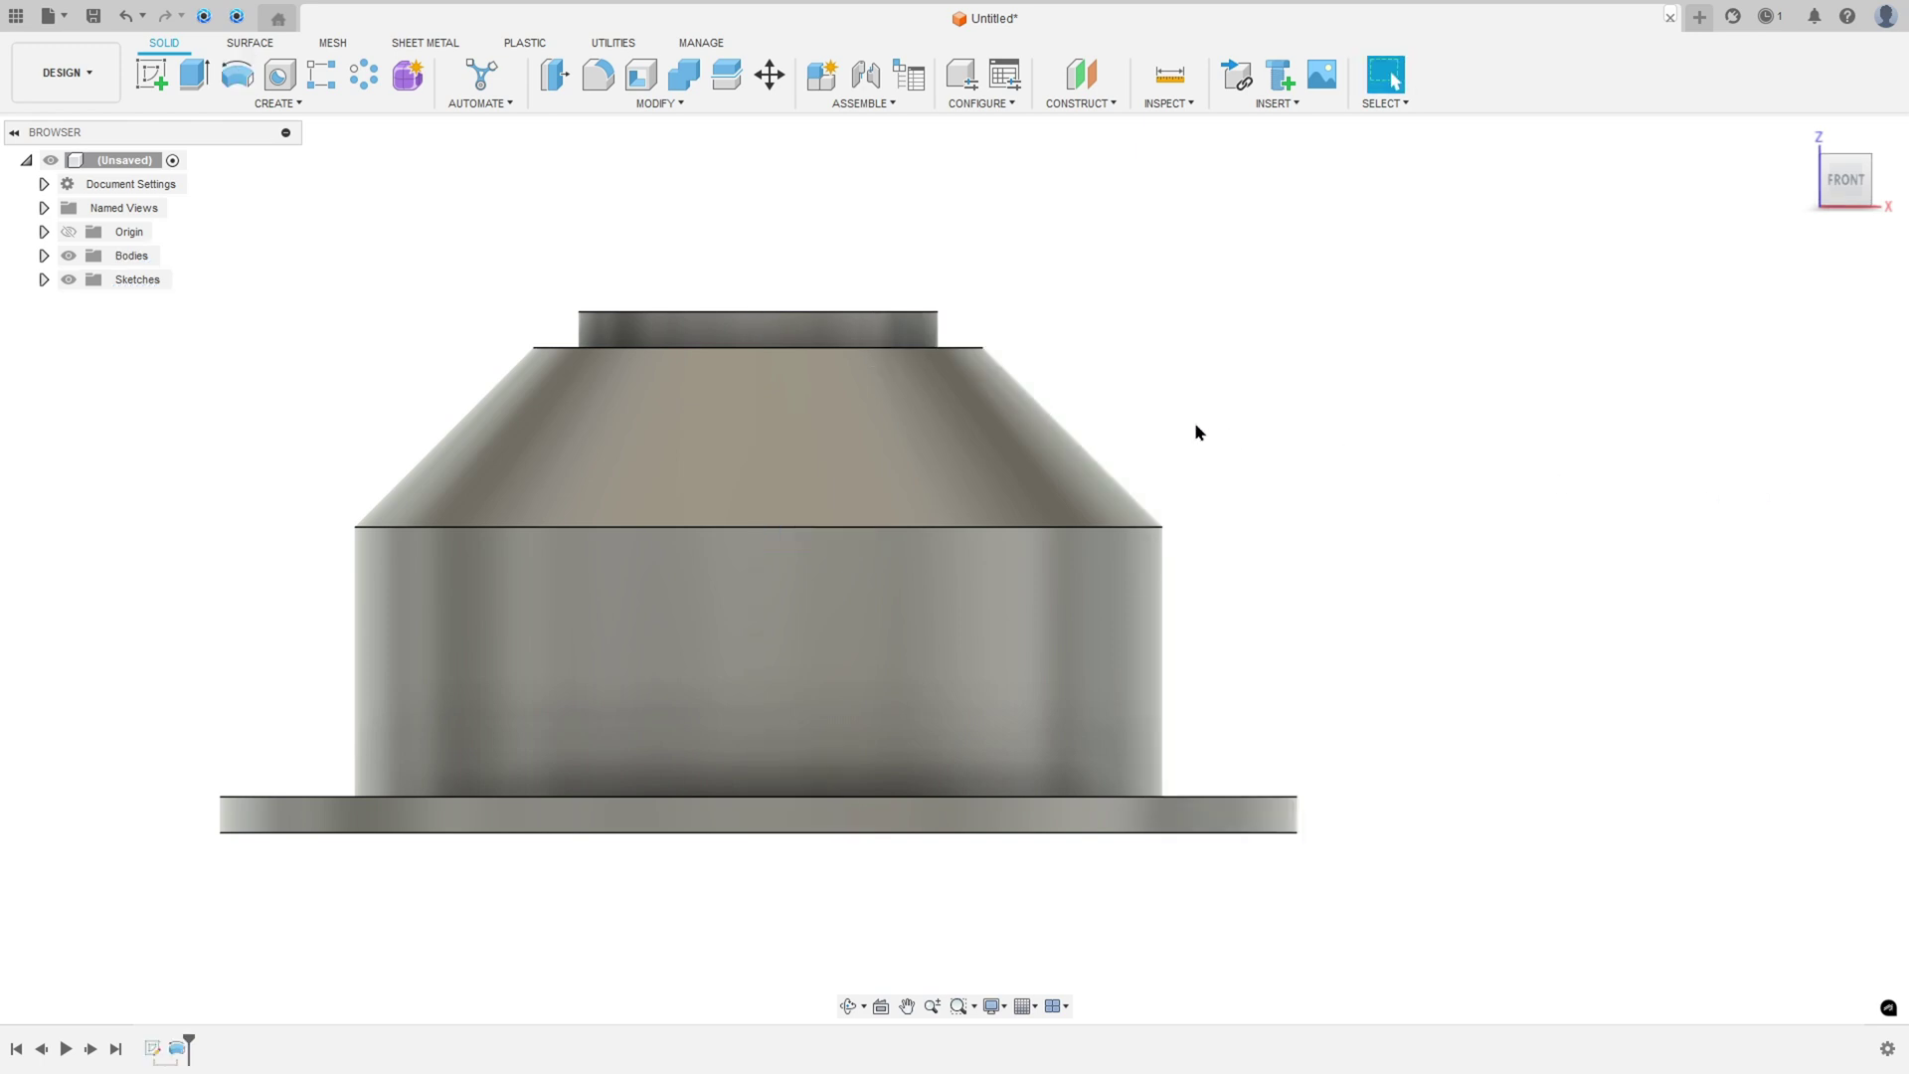
pyautogui.keyDown('shift'); pyautogui.moveTo(1189, 404); pyautogui.dragTo(1179, 392, button='middle'); pyautogui.keyUp('shift')
pyautogui.hotkey('shift', 'F6')
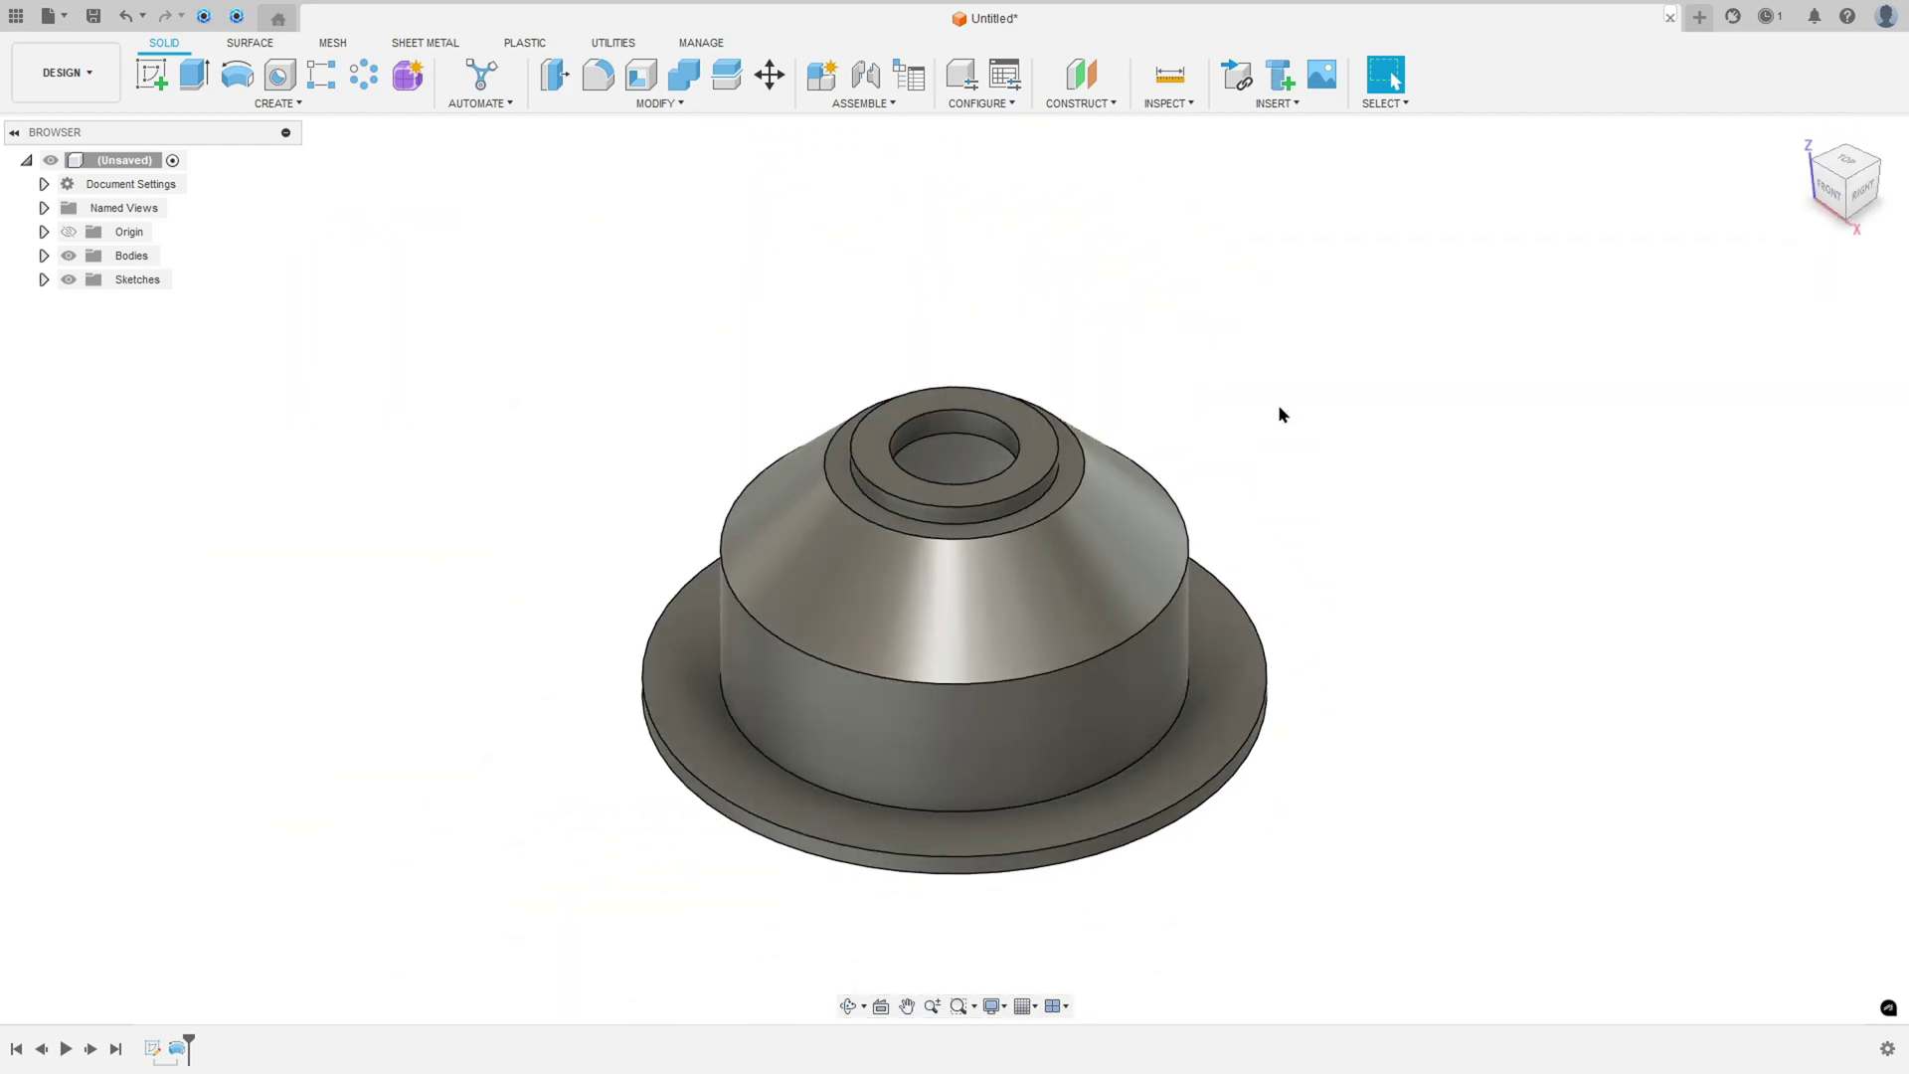
# Switch to the PDF drawing, mark the bore's chamfered edge and the 4x45° note in red, and return to the Fusion model.
pyautogui.hotkey('alt', 'Tab')
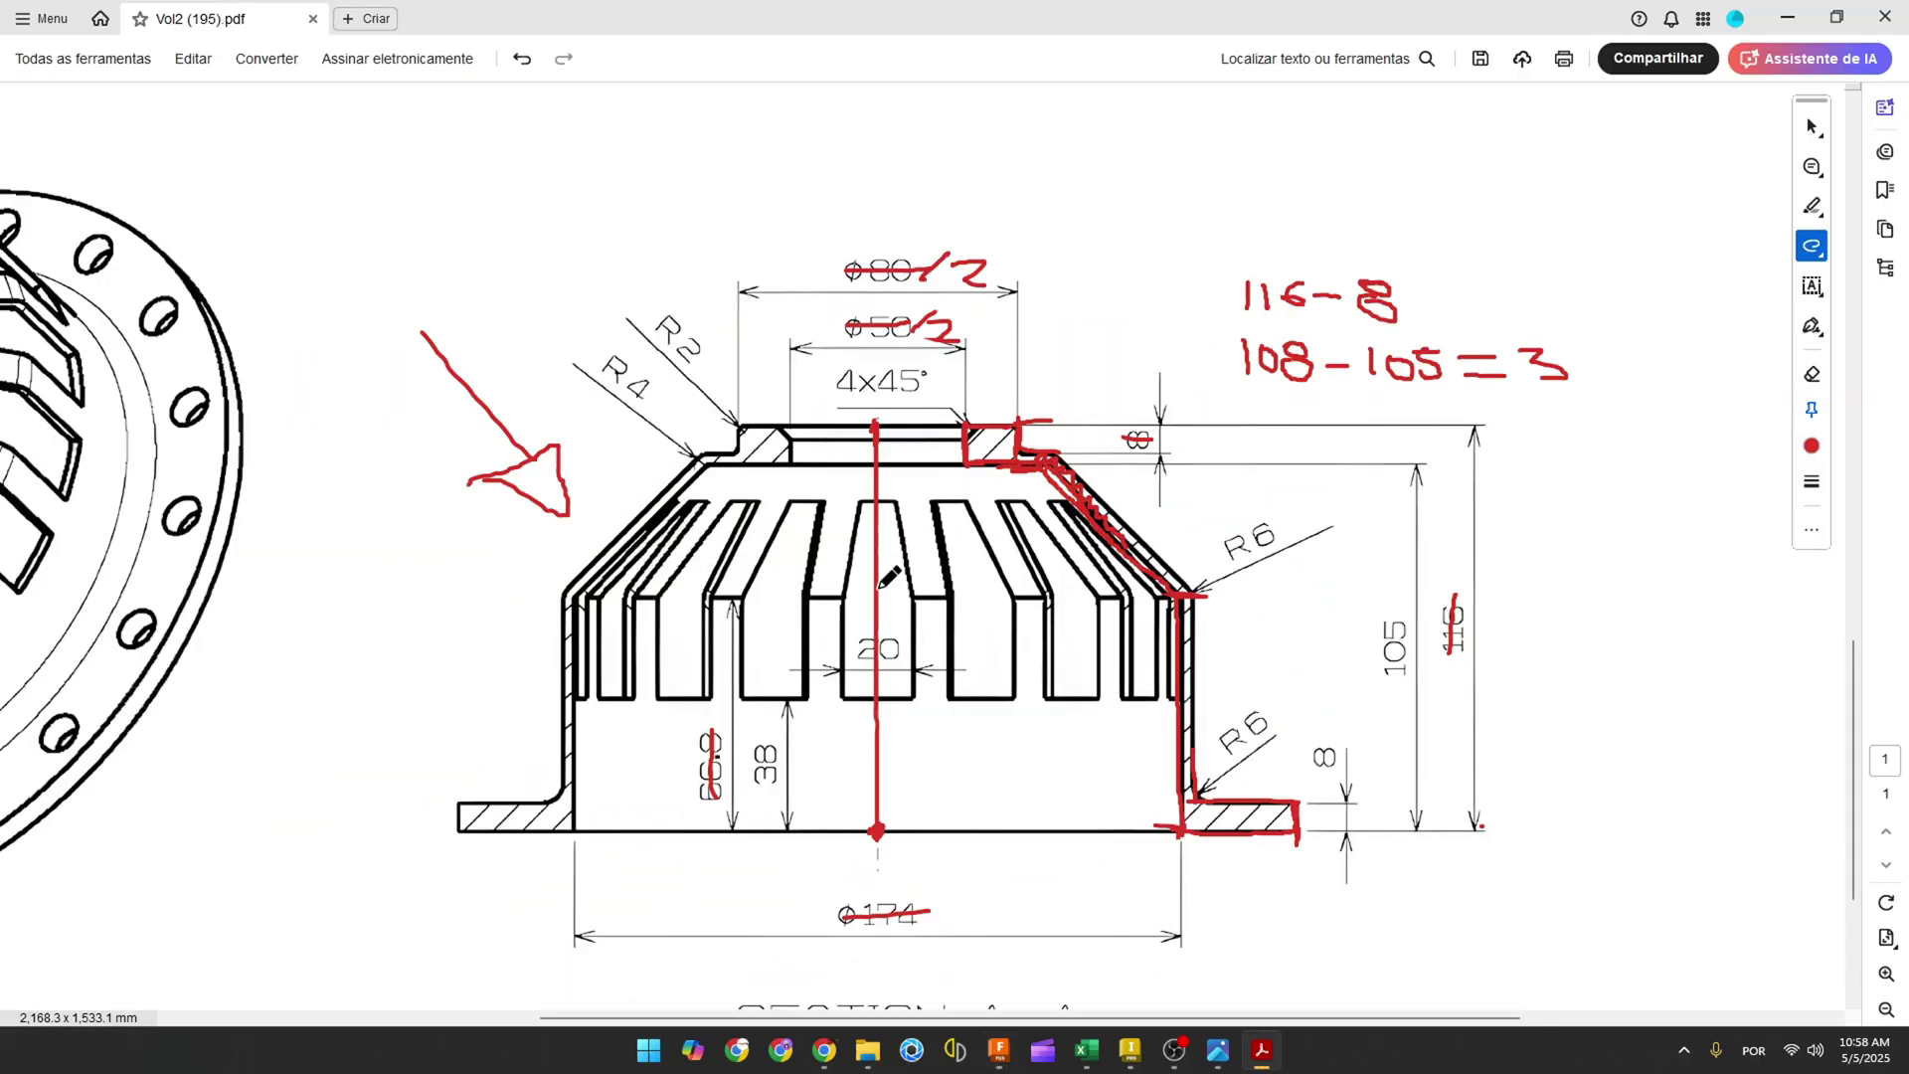
pyautogui.moveTo(774, 424); pyautogui.dragTo(789, 455)
pyautogui.moveTo(861, 393); pyautogui.dragTo(888, 377)
pyautogui.click(998, 1048)
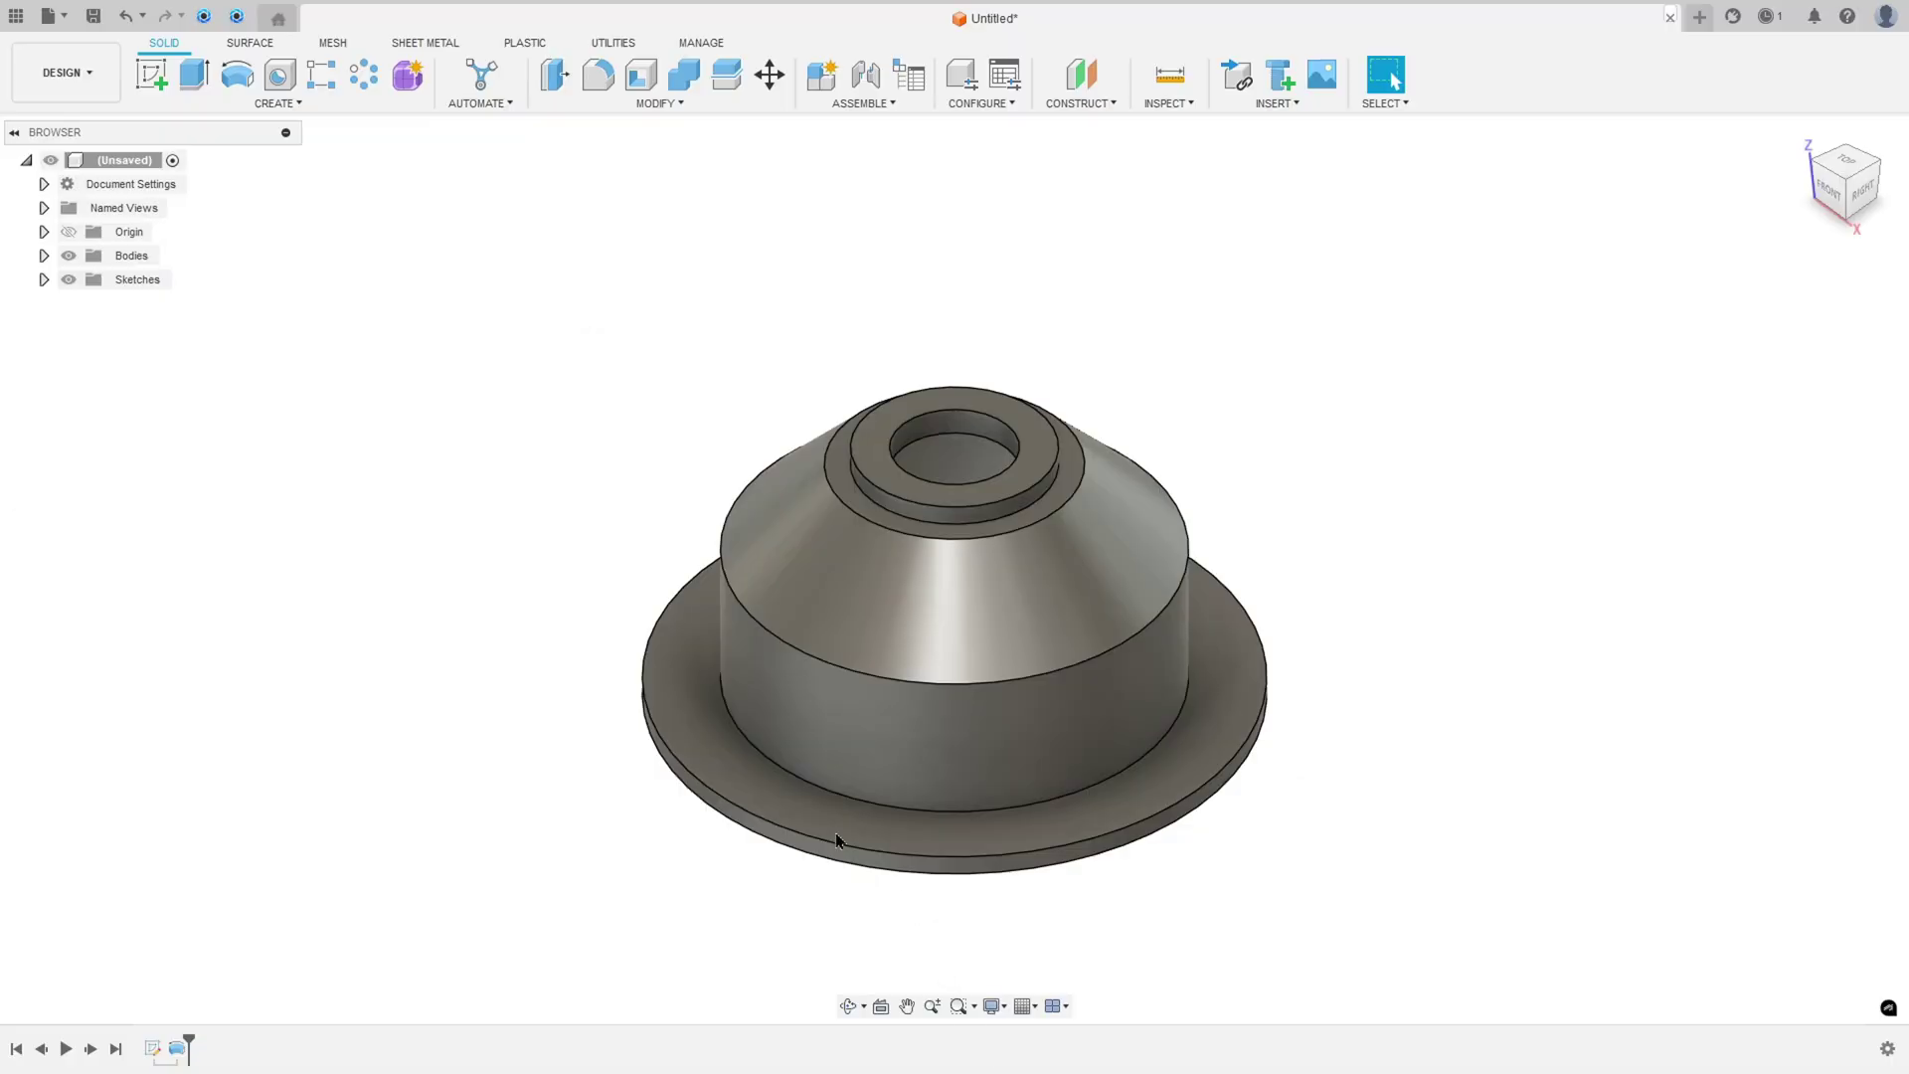
# Chamfer the upper edge of the central bore with an equal distance of 4 mm.
pyautogui.click(609, 107)
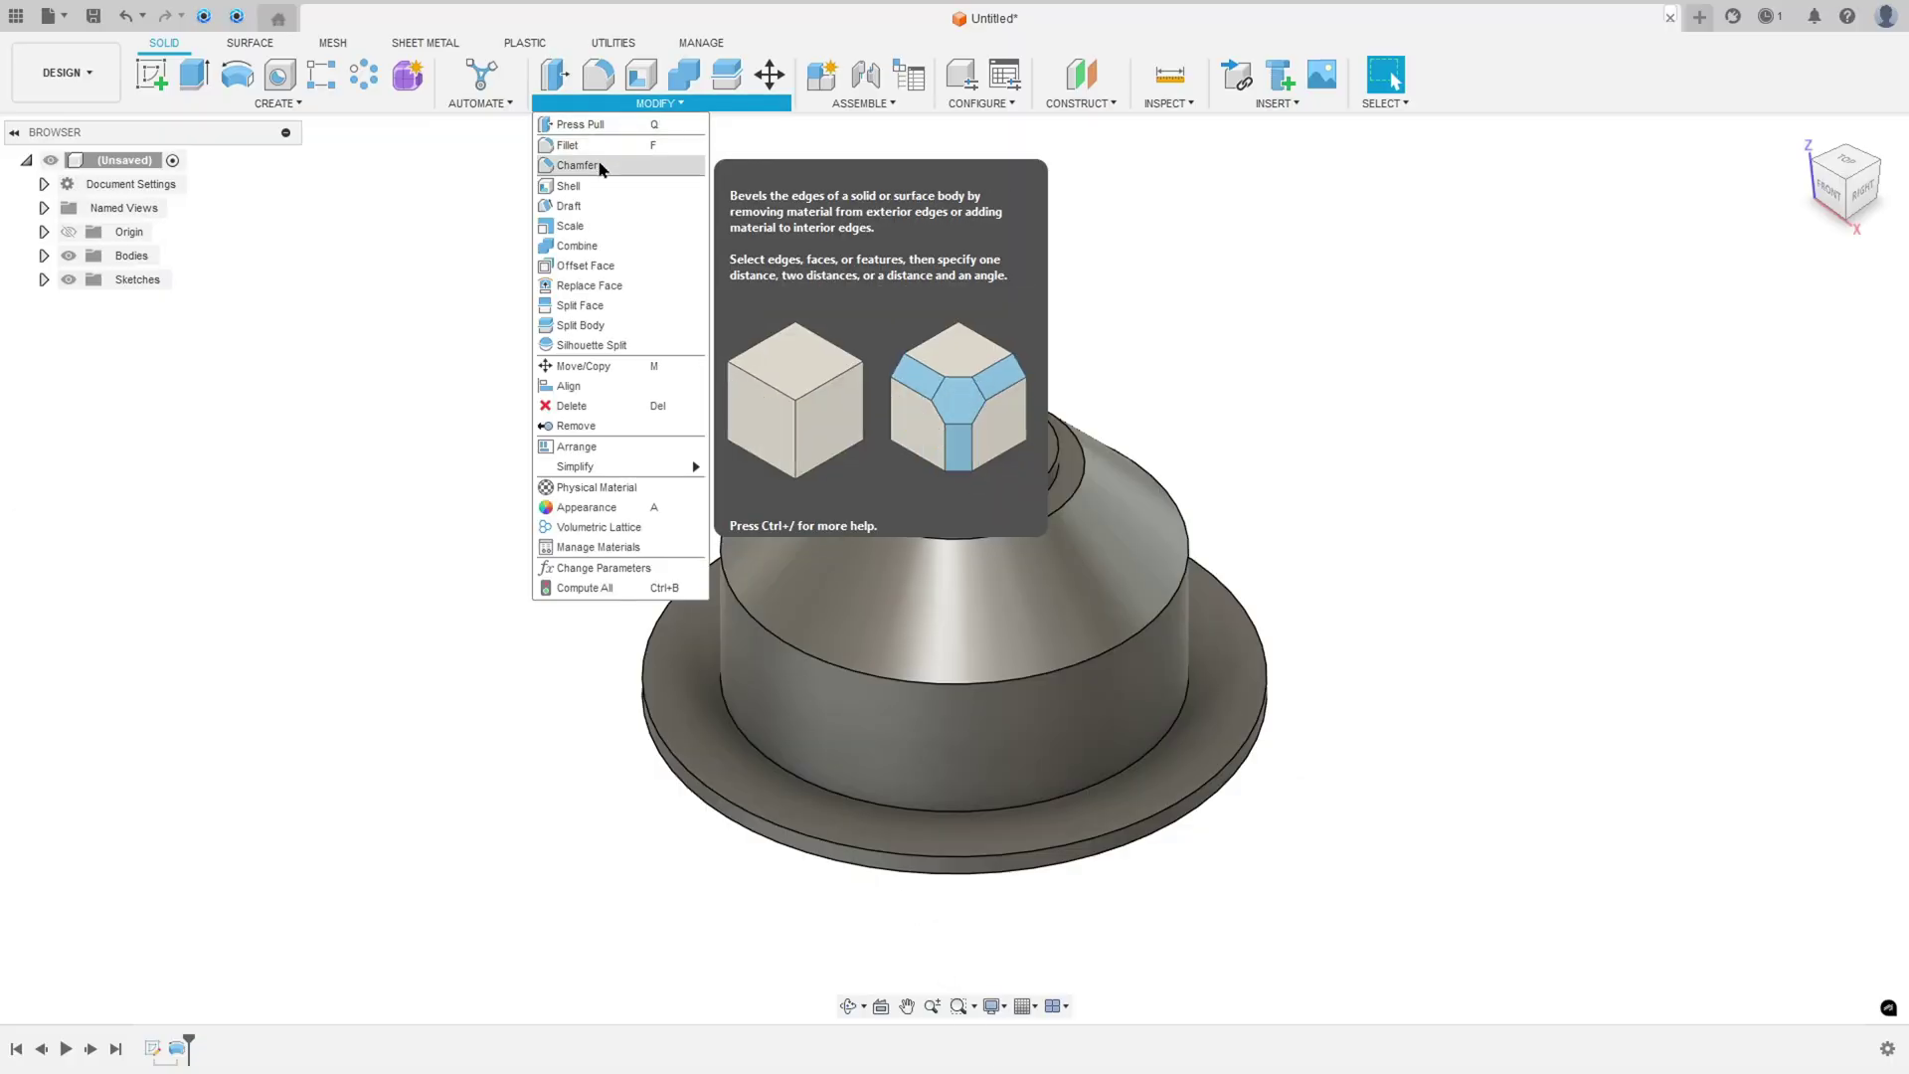
pyautogui.click(599, 151)
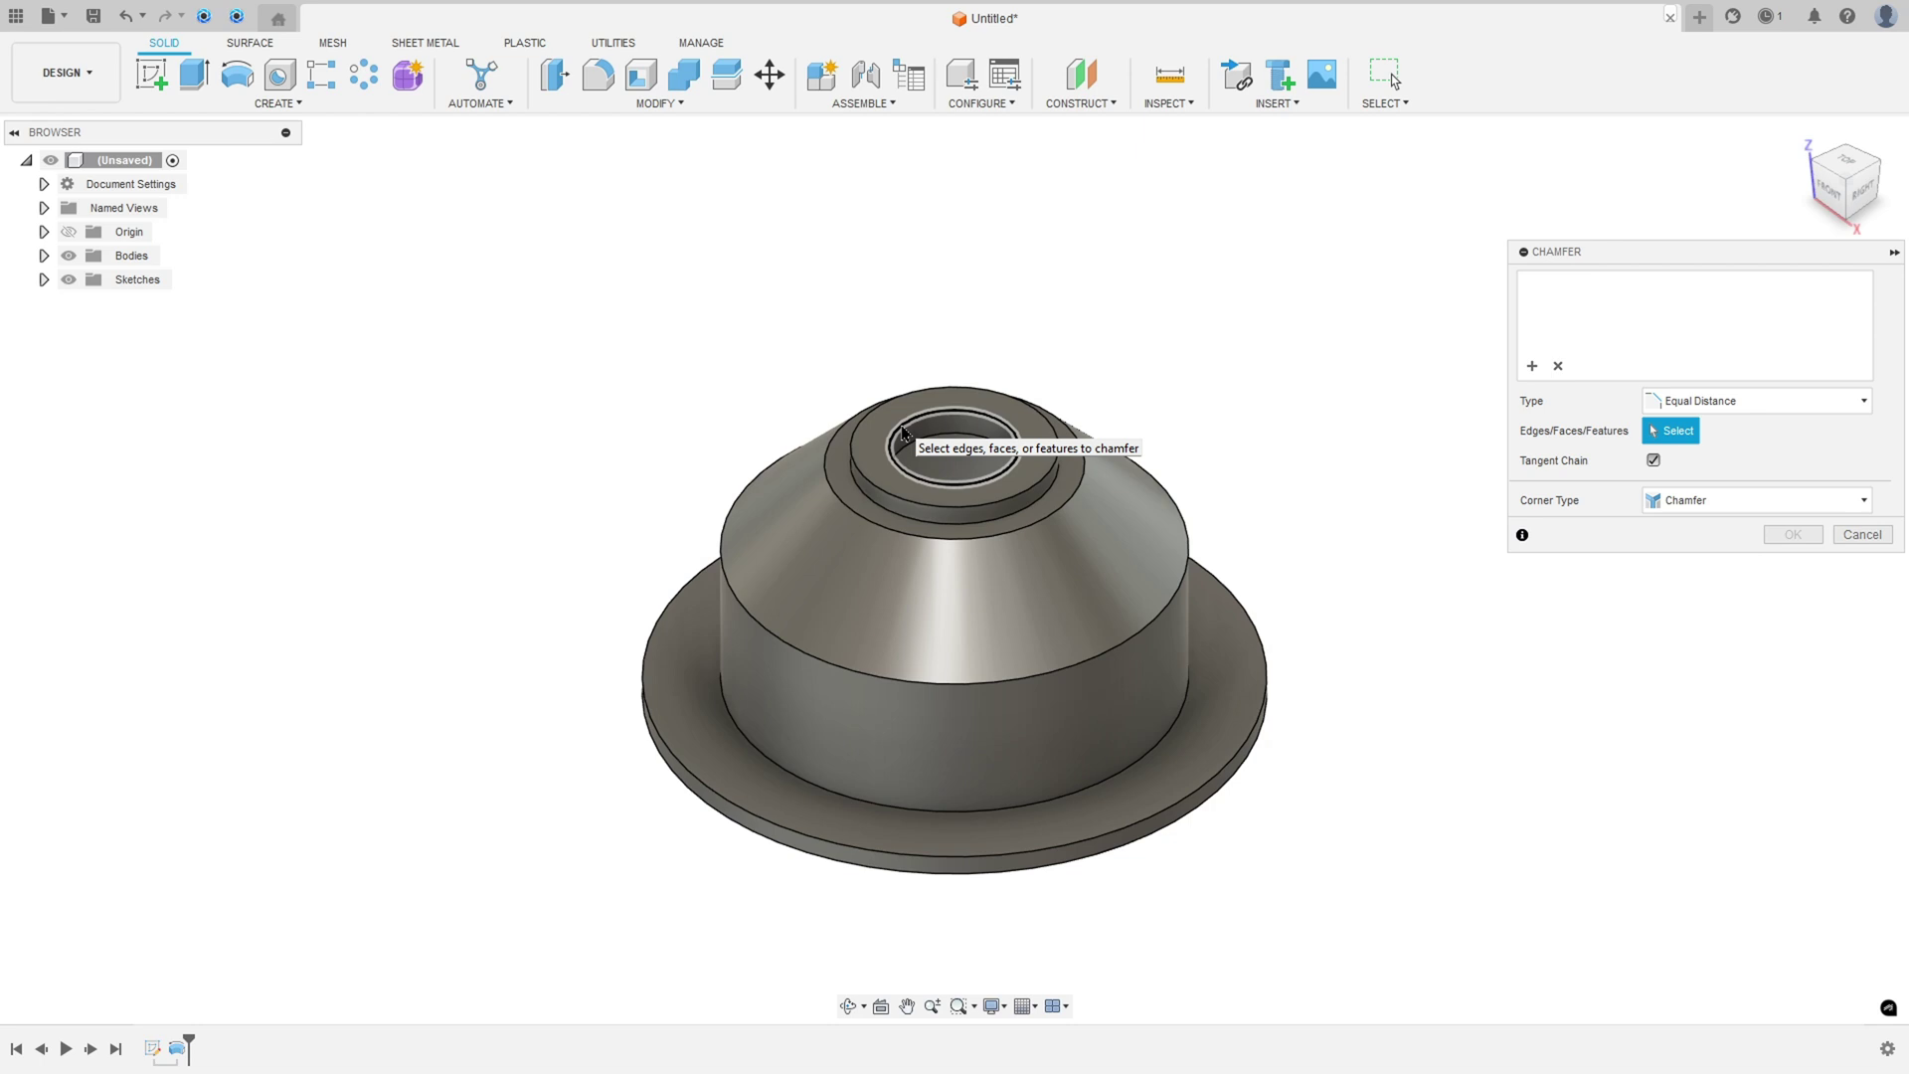
pyautogui.click(903, 432)
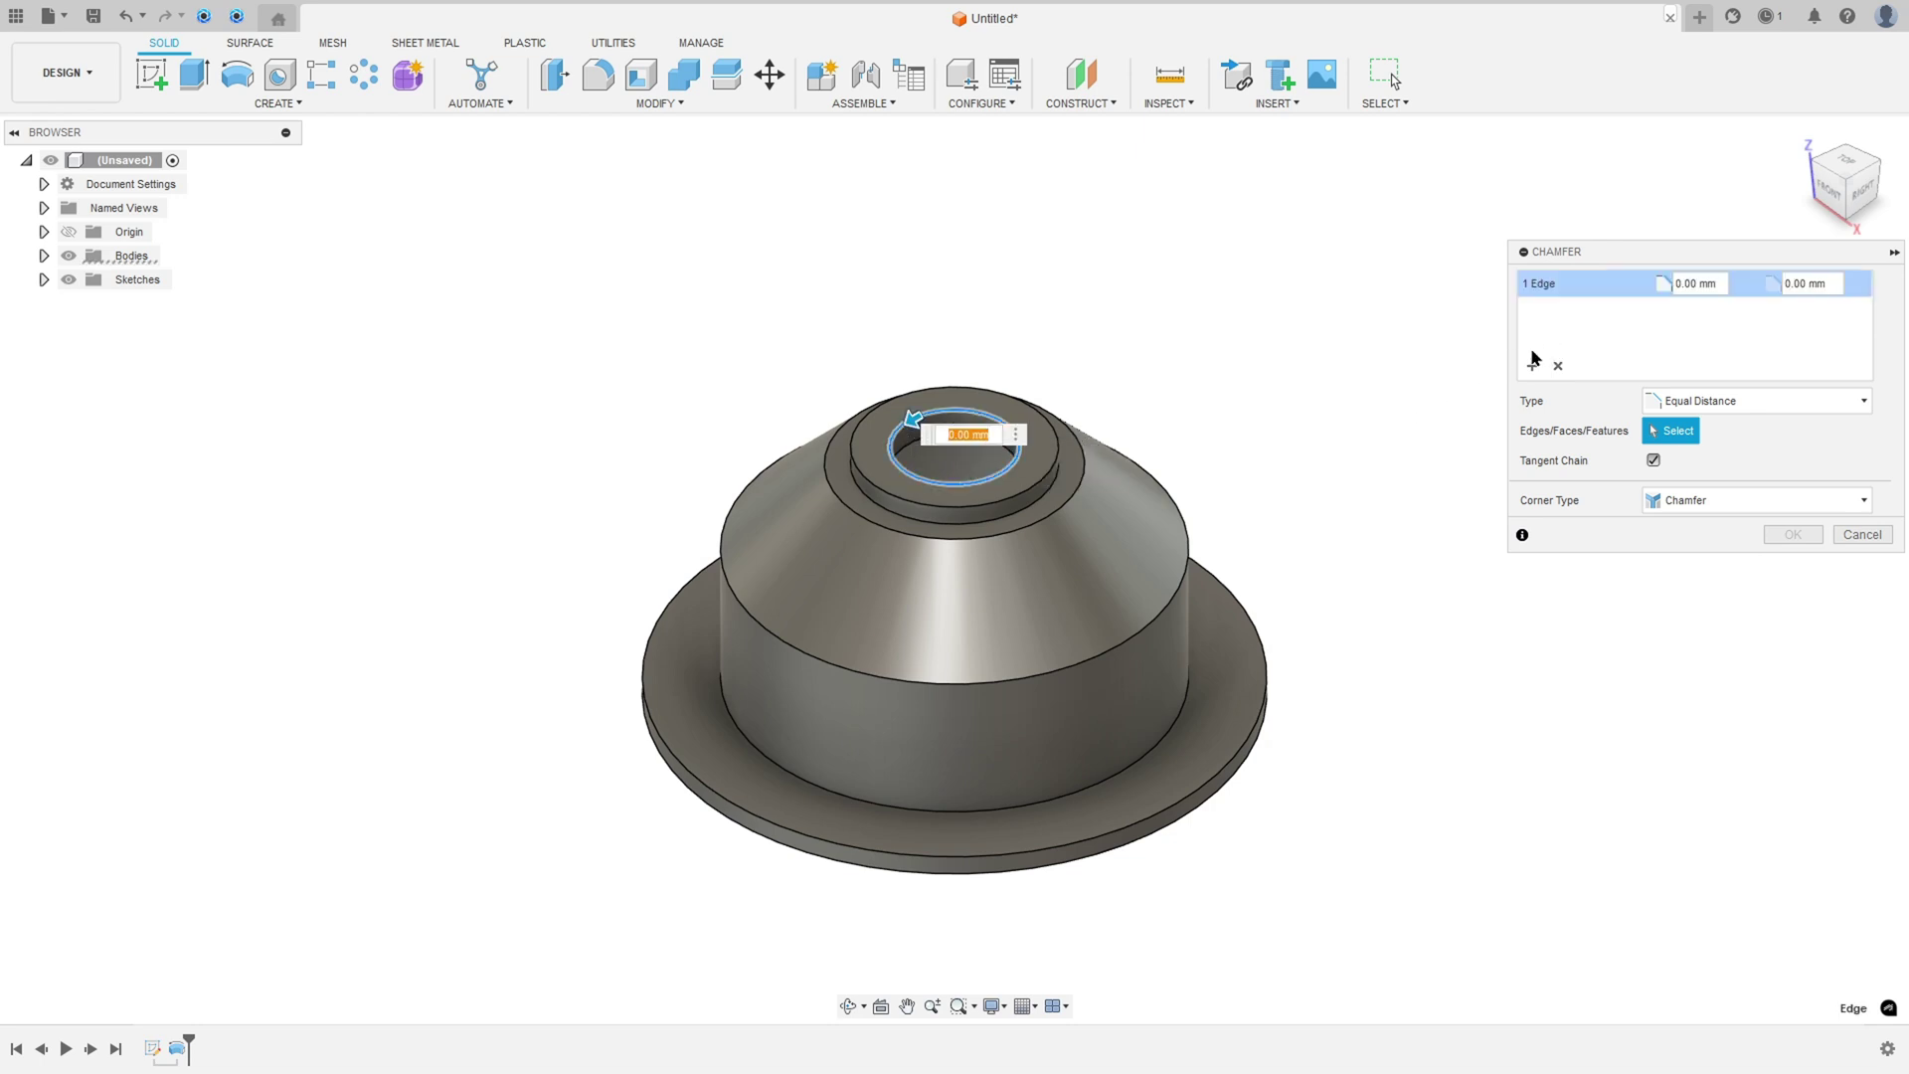
pyautogui.write('4')
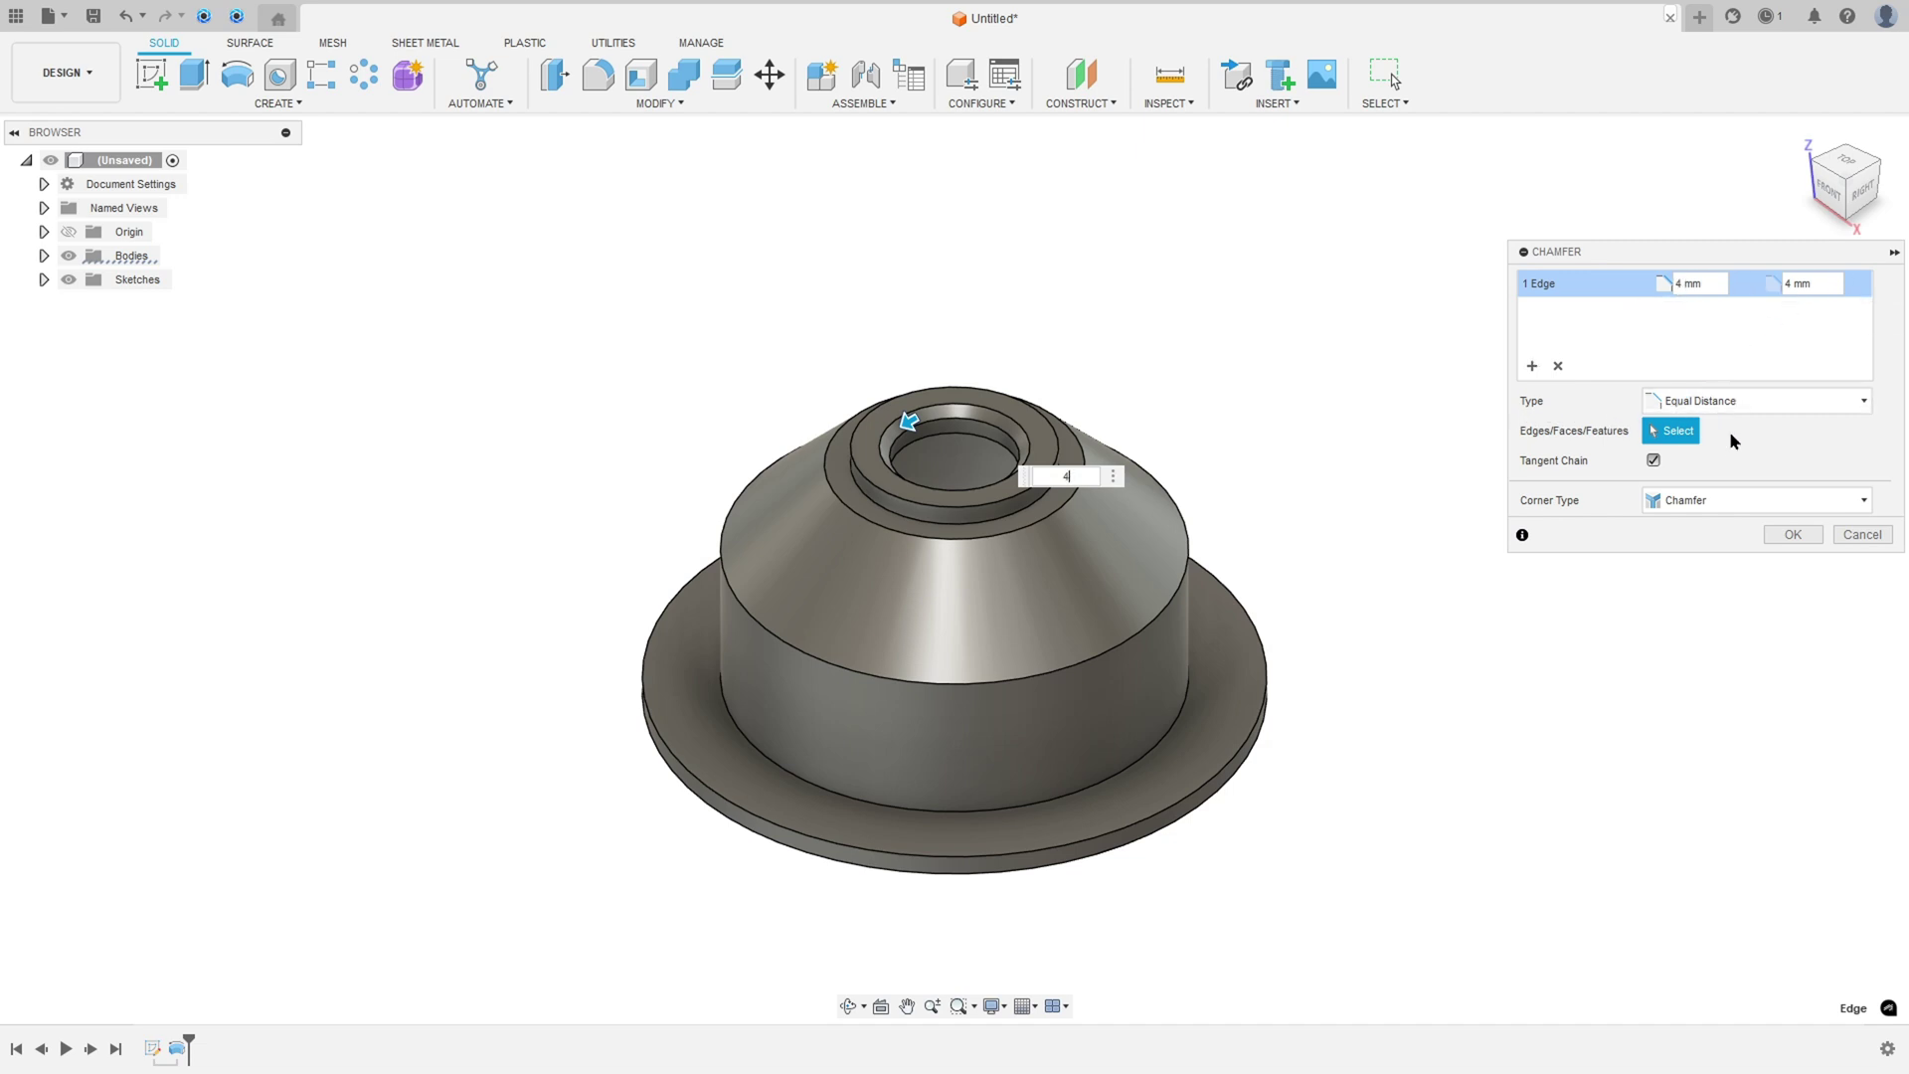
pyautogui.click(1792, 535)
pyautogui.scroll(3, 959, 579)
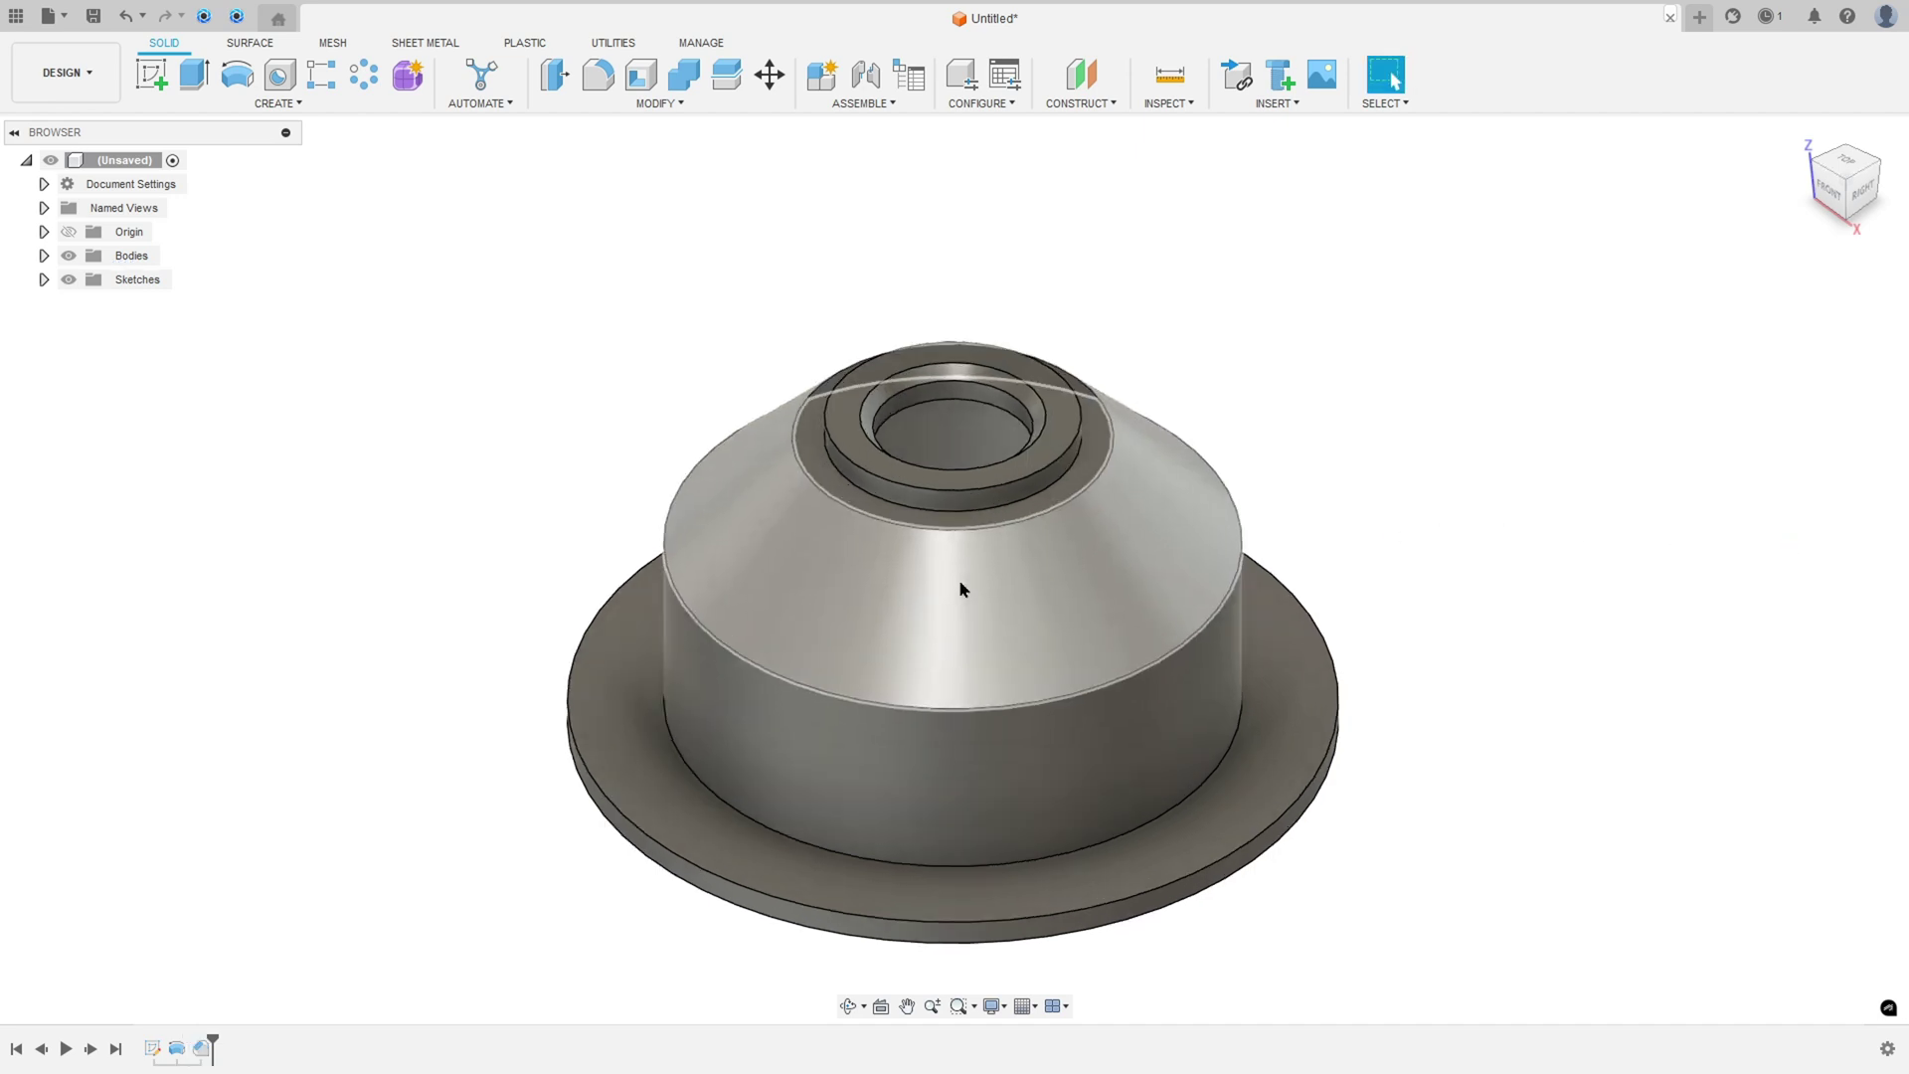
# Switch to the PDF drawing, cross out the R6 note beside the flange in red, and return to the Fusion model.
pyautogui.hotkey('alt', 'Tab')
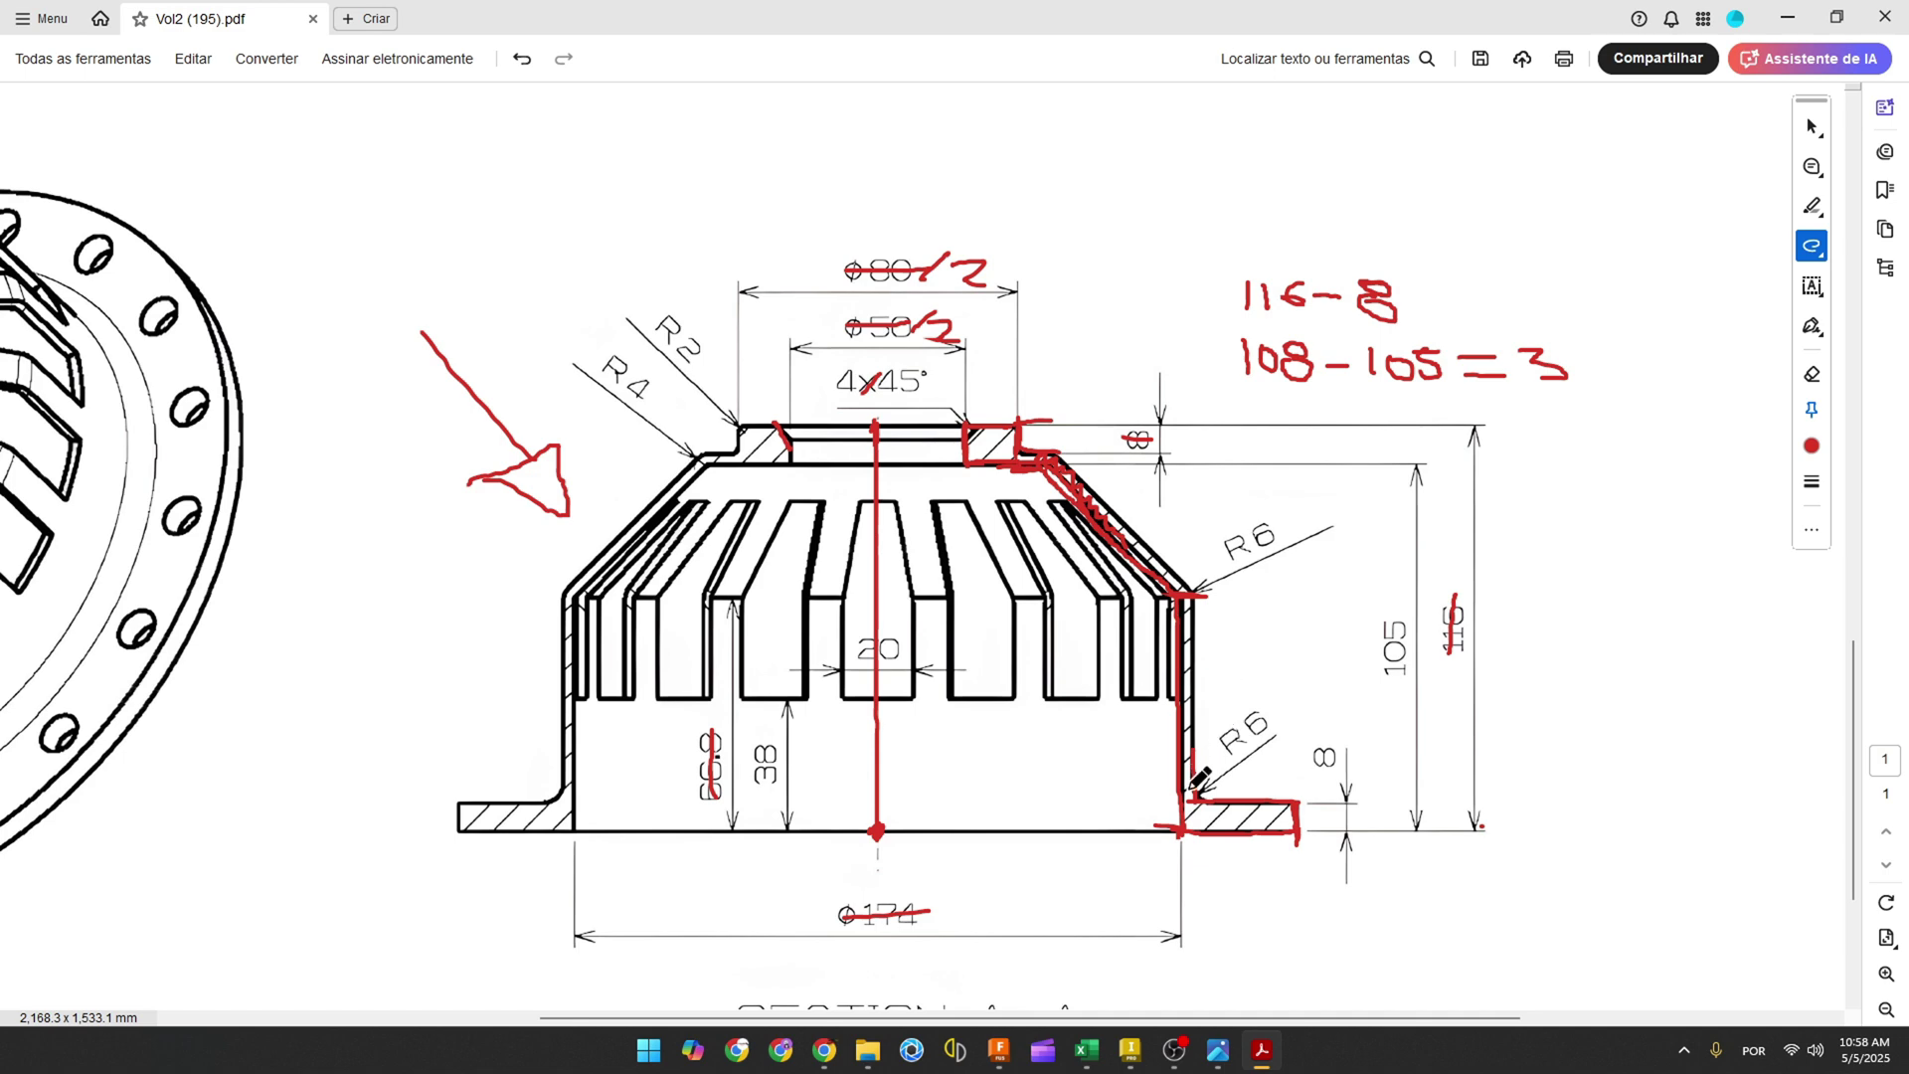
pyautogui.moveTo(1221, 753); pyautogui.dragTo(1268, 716)
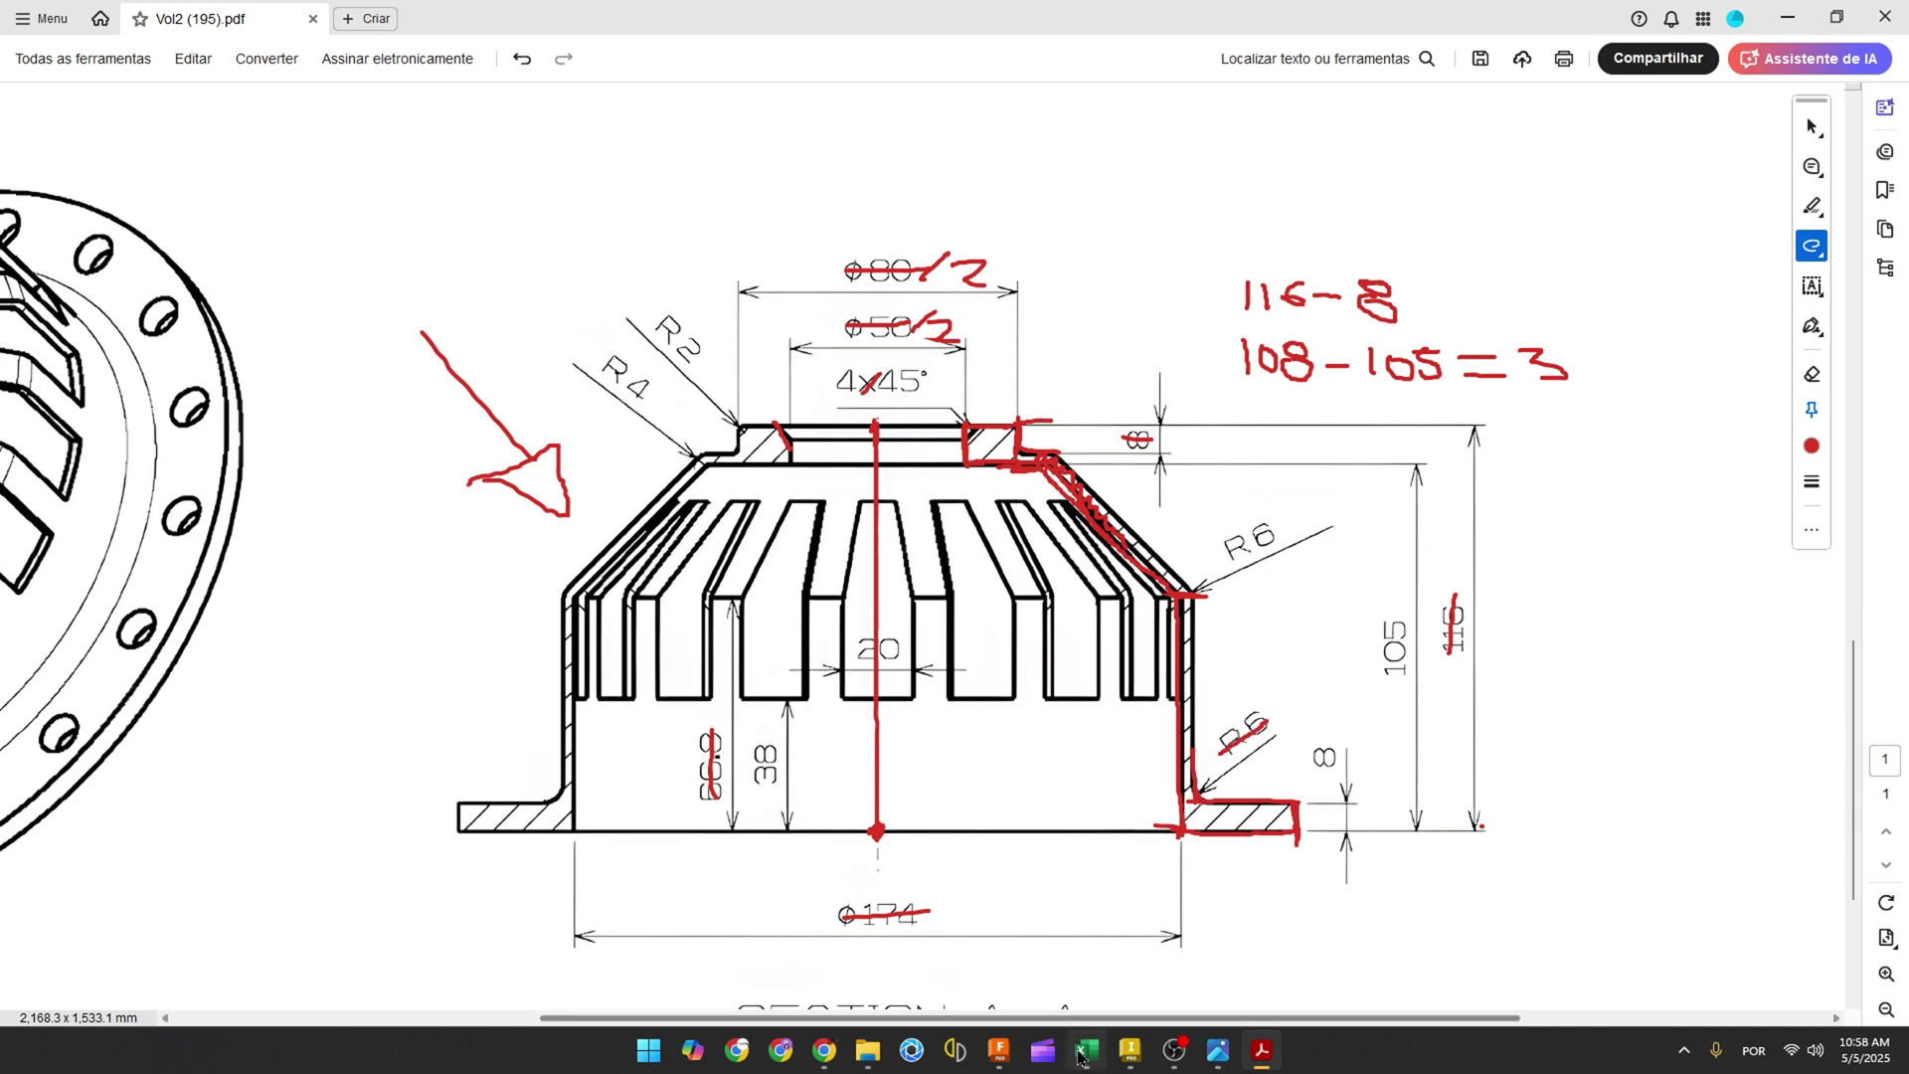
pyautogui.hotkey('alt', 'Tab')
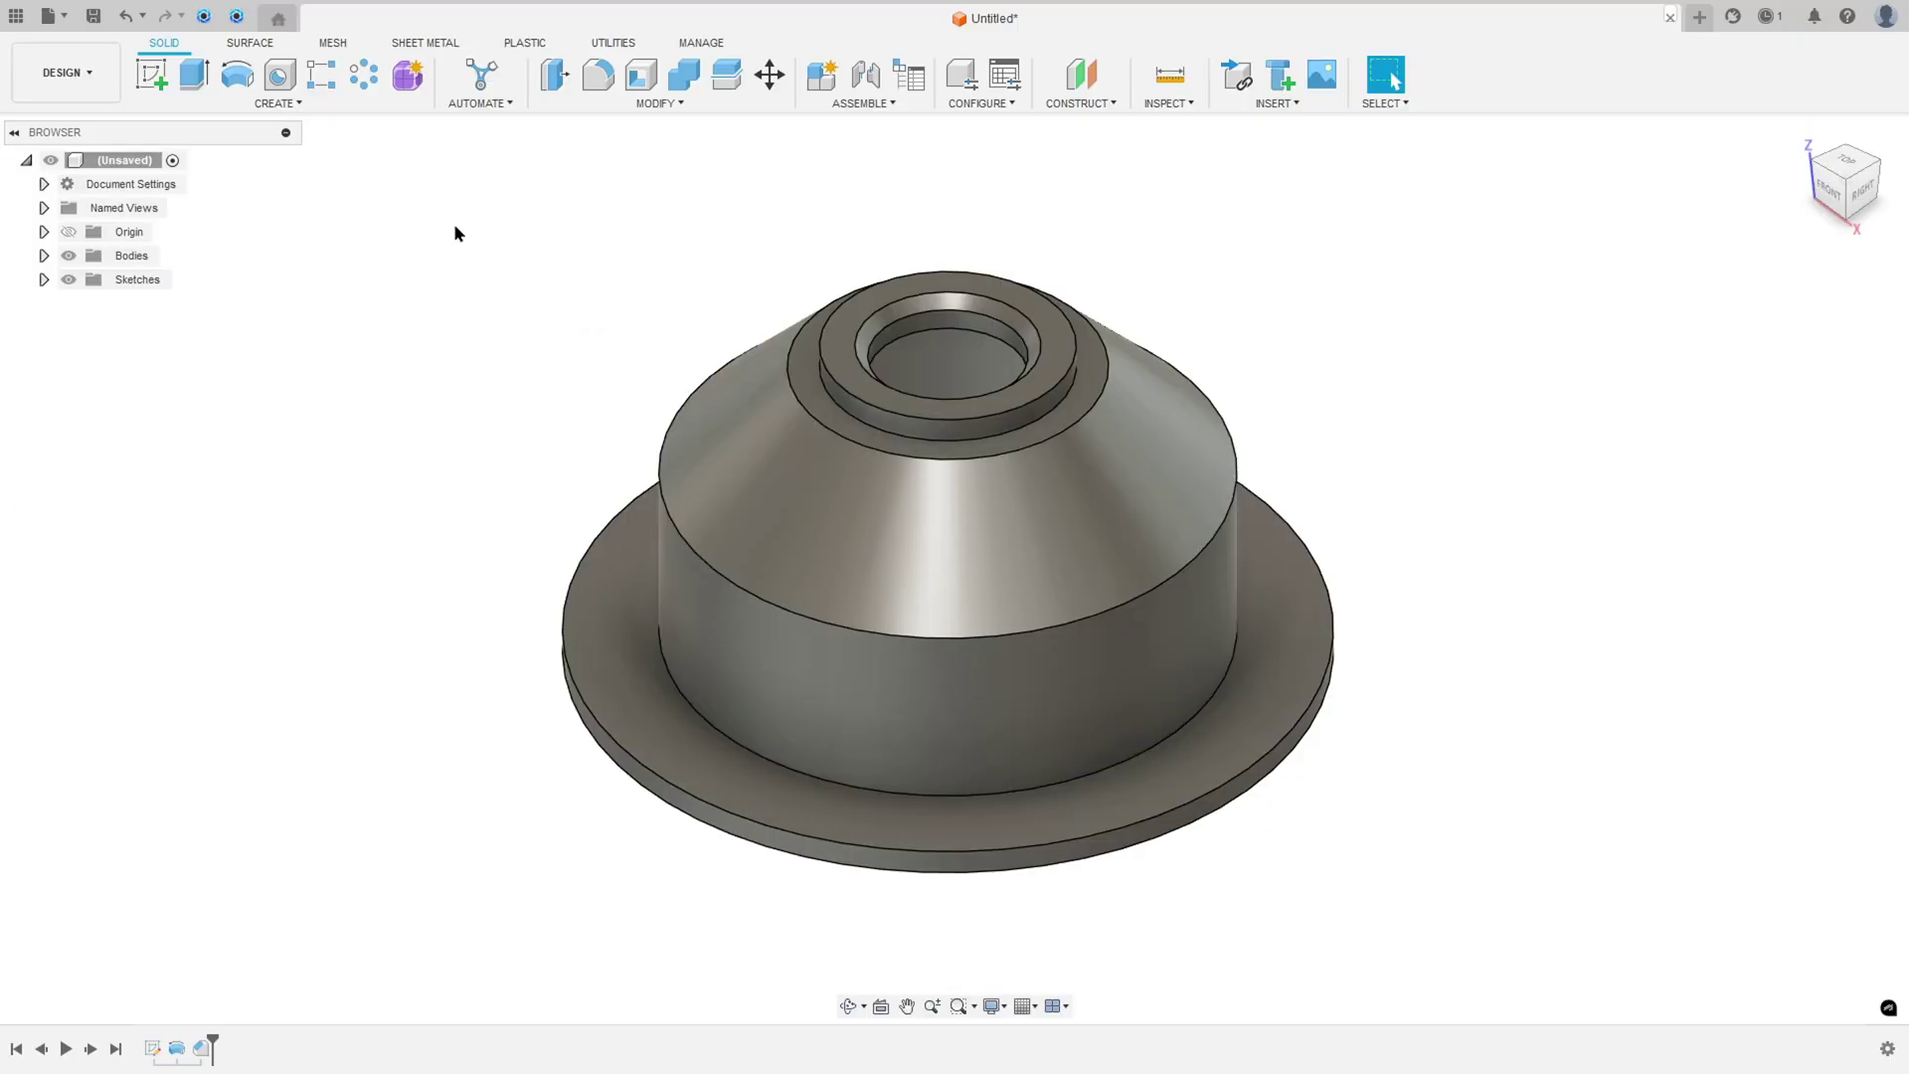
# Fillet the outer edge where the cylindrical wall meets the flange with a 6 mm radius and add another selection set.
pyautogui.click(597, 78)
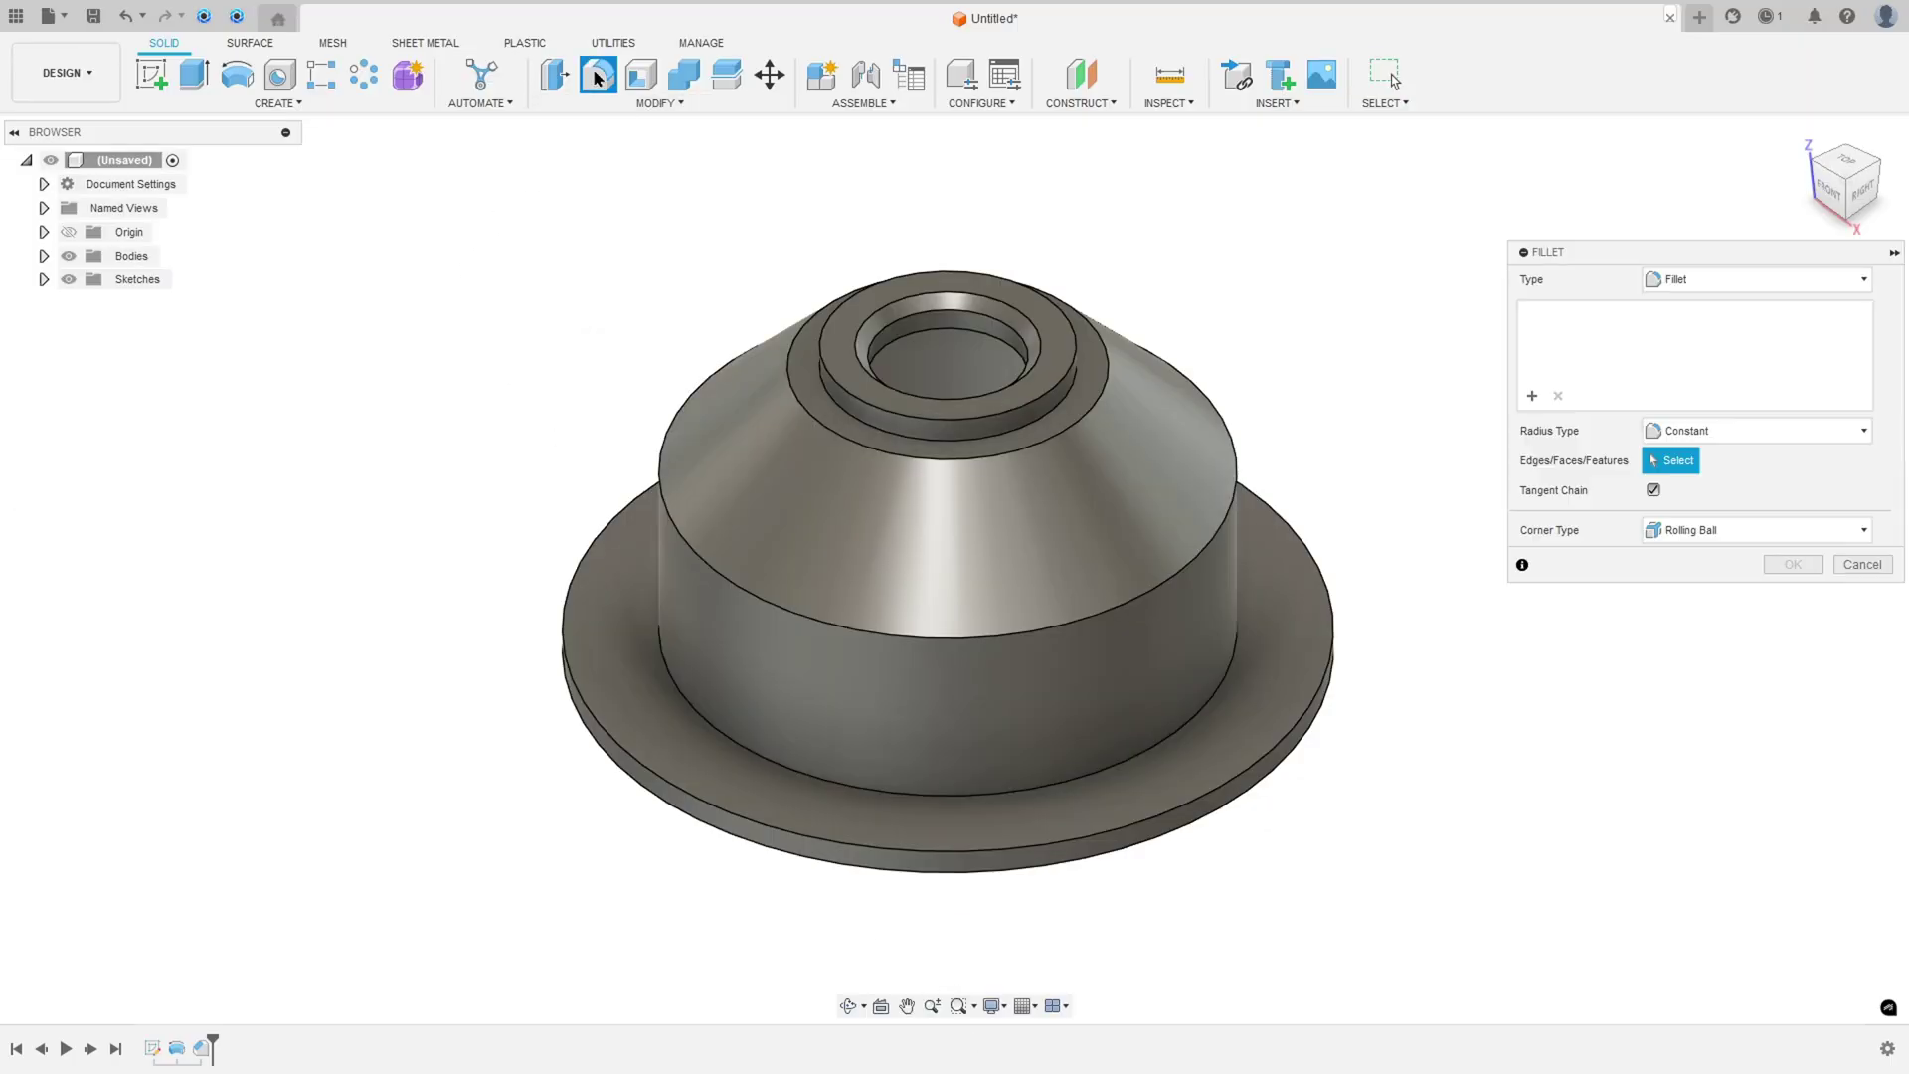
pyautogui.click(1233, 674)
pyautogui.write('6')
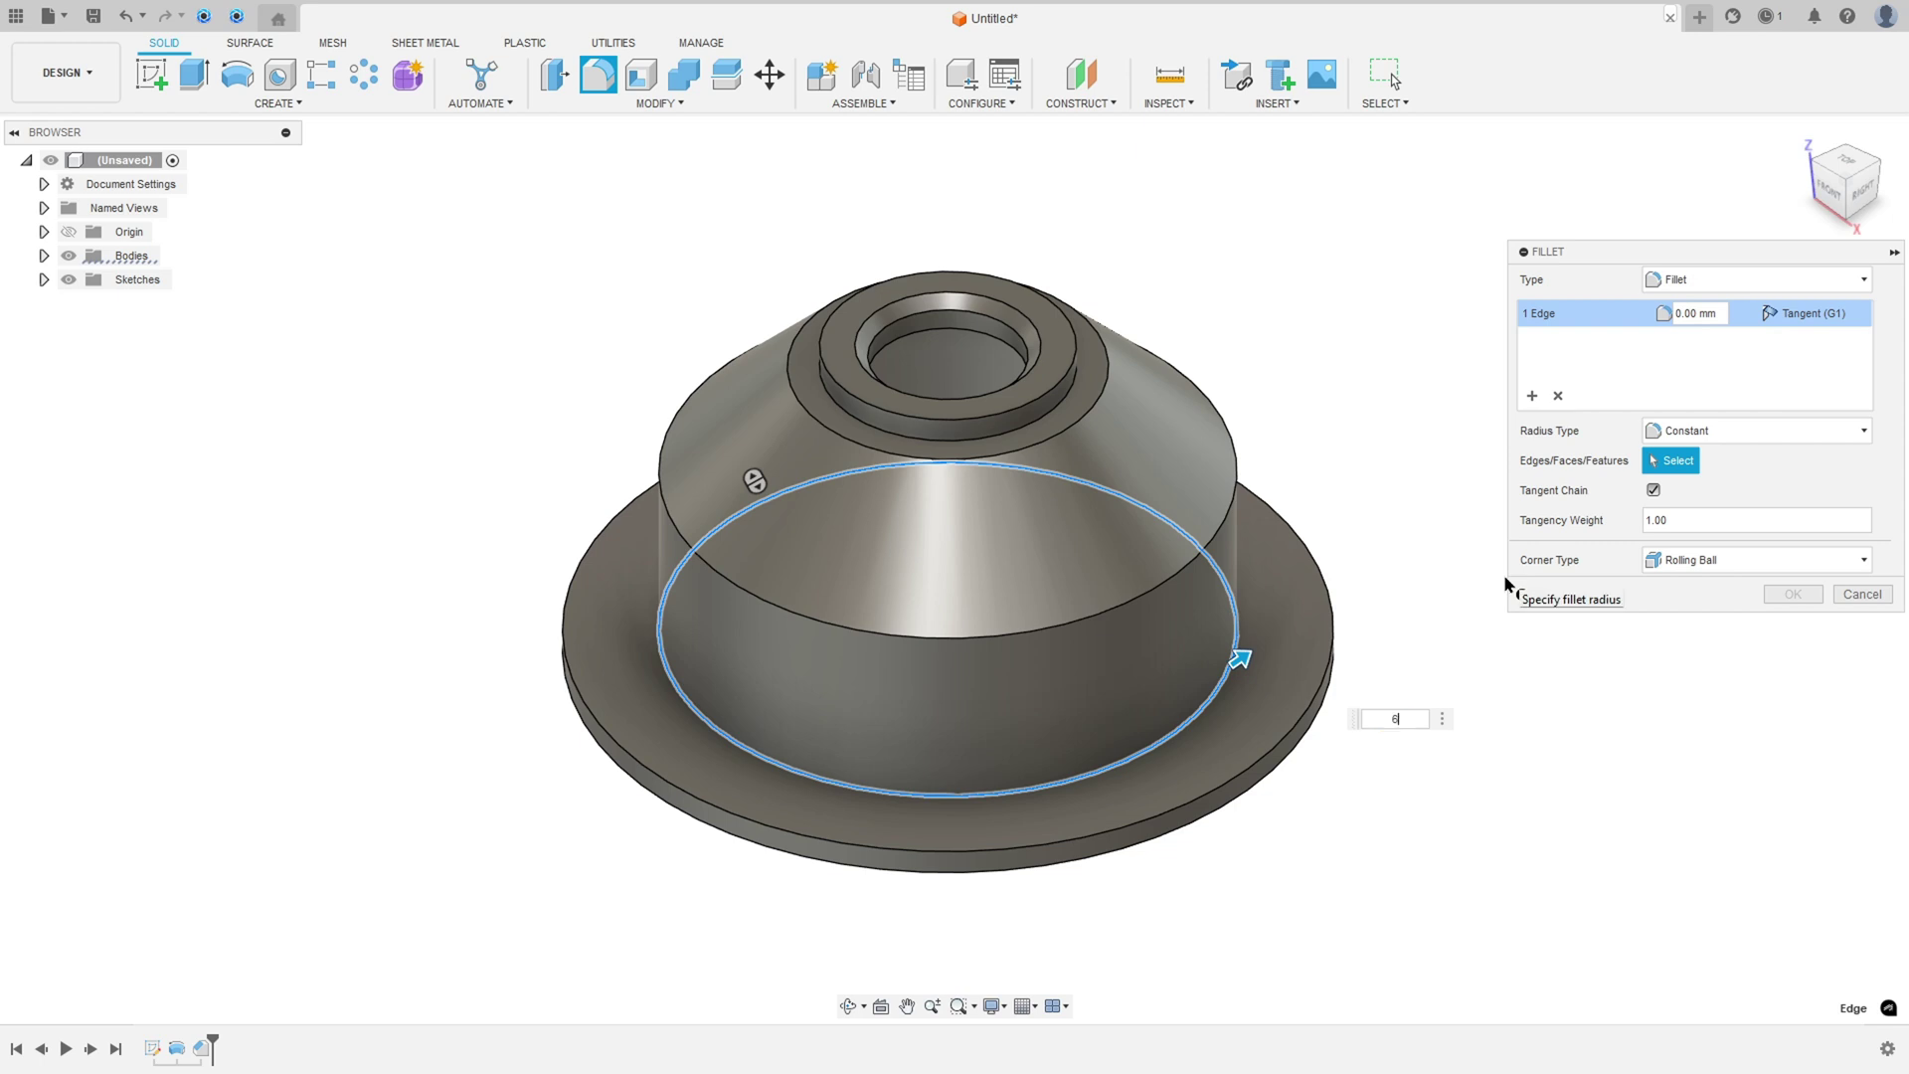
pyautogui.click(1531, 396)
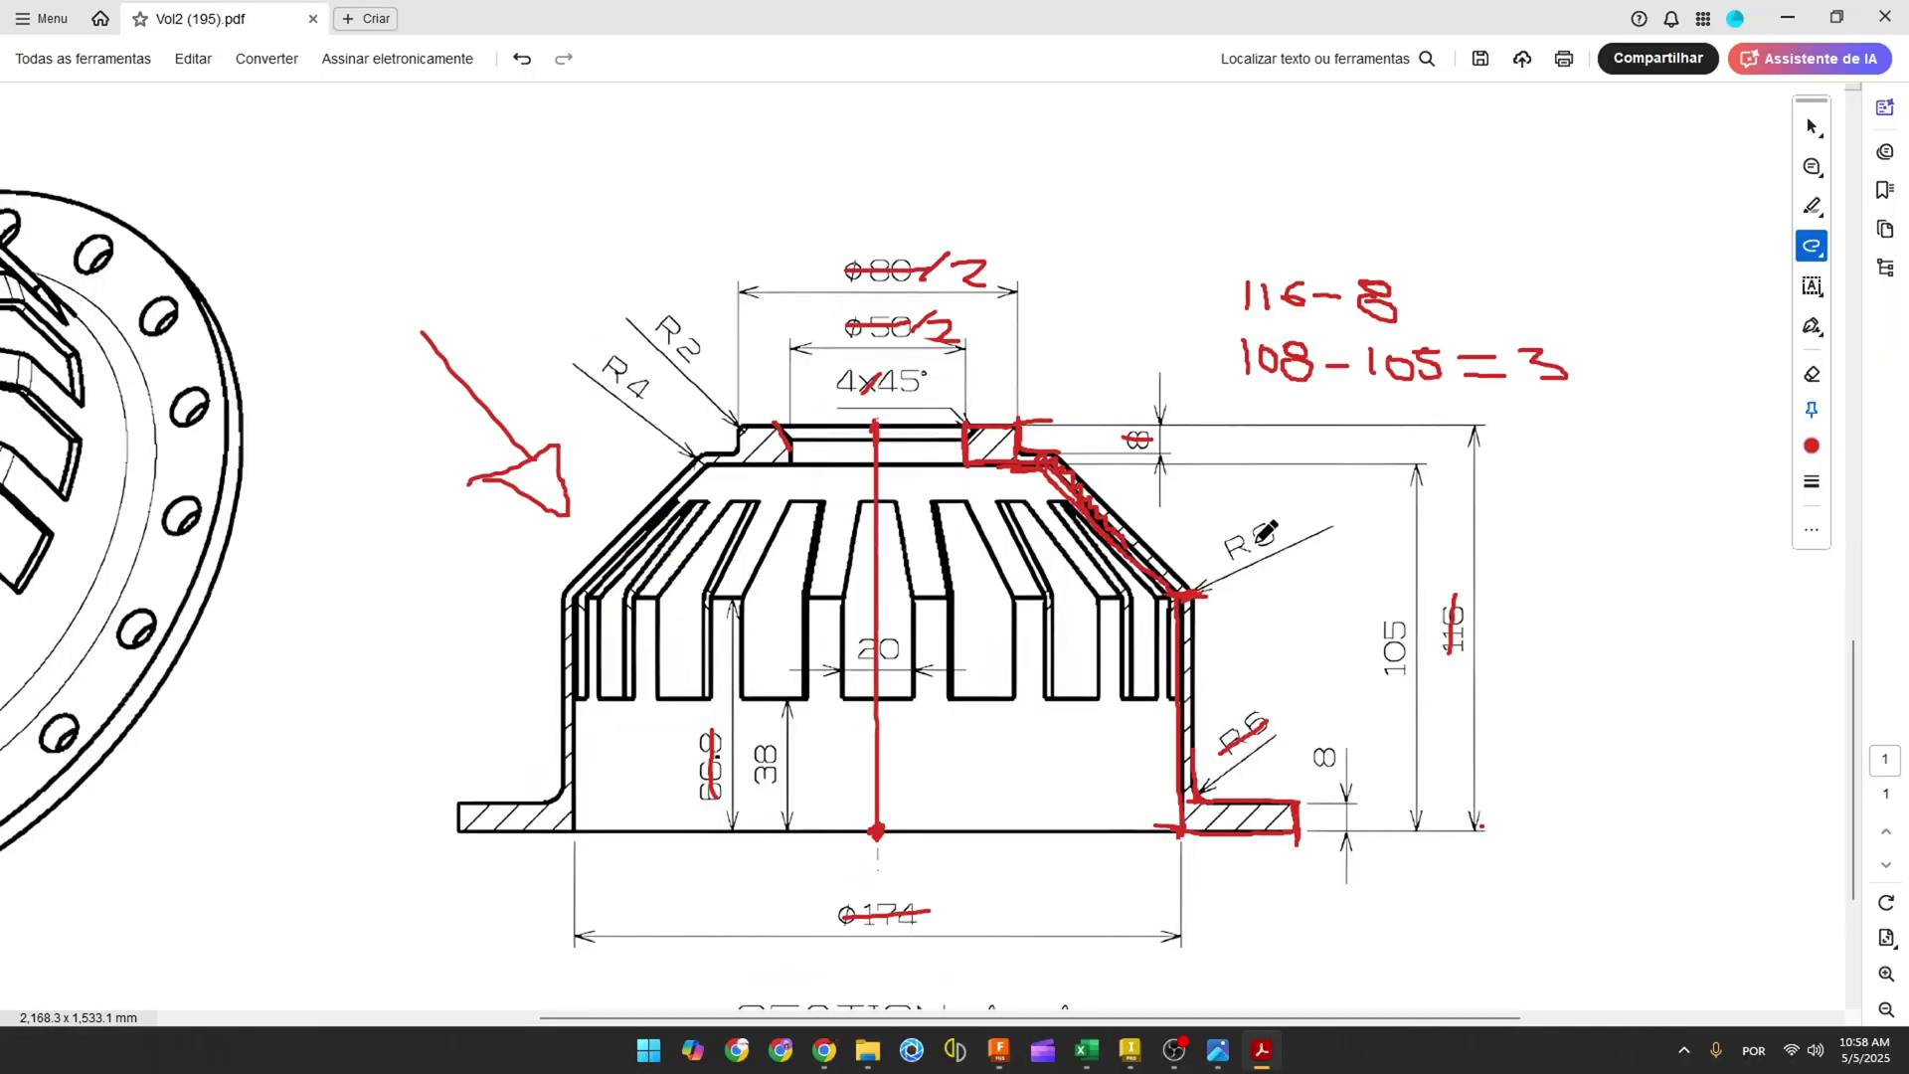
# Mark the cone-to-wall corner in red on the PDF, and add its outer and inner edges to the fillet at 6 mm.
pyautogui.moveTo(558, 585); pyautogui.dragTo(558, 593)
pyautogui.click(999, 1048)
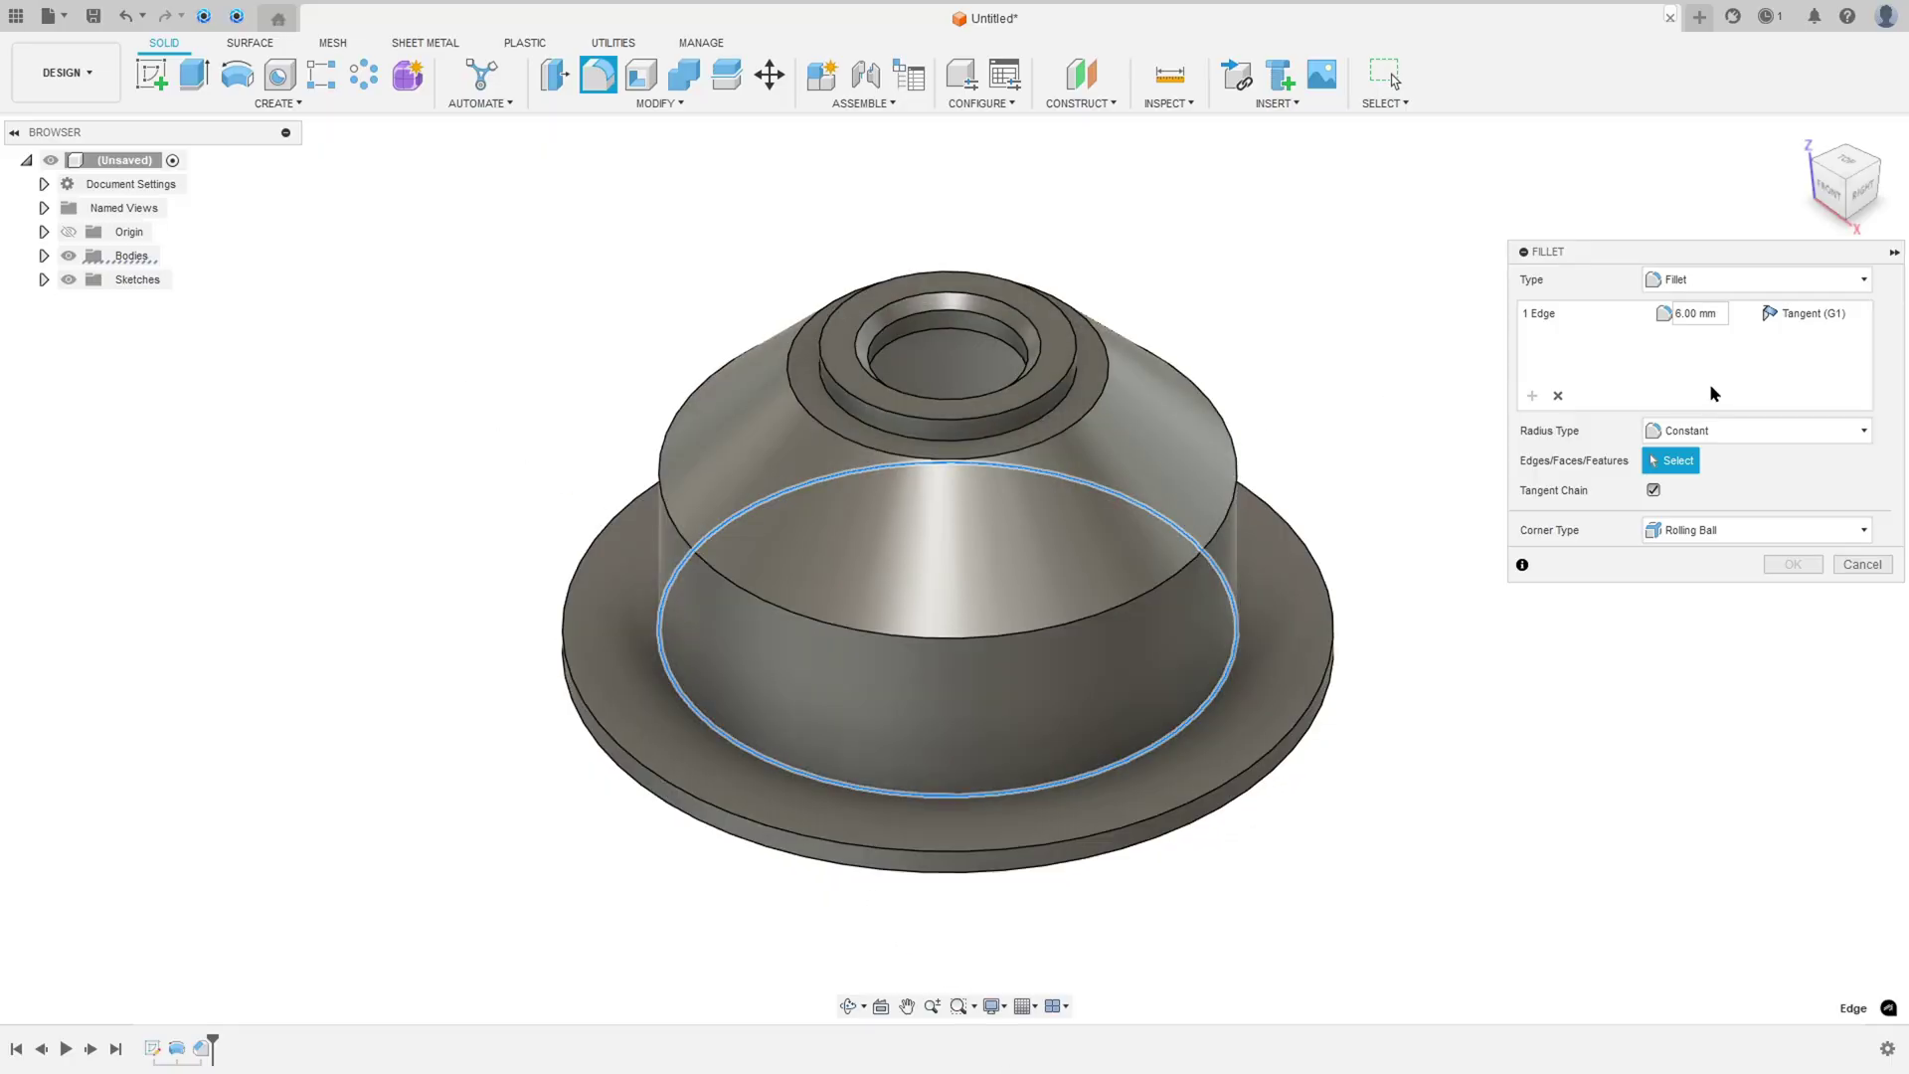
pyautogui.click(806, 618)
pyautogui.keyDown('shift'); pyautogui.moveTo(891, 702); pyautogui.dragTo(1172, 712, button='middle'); pyautogui.keyUp('shift')
pyautogui.click(1175, 706)
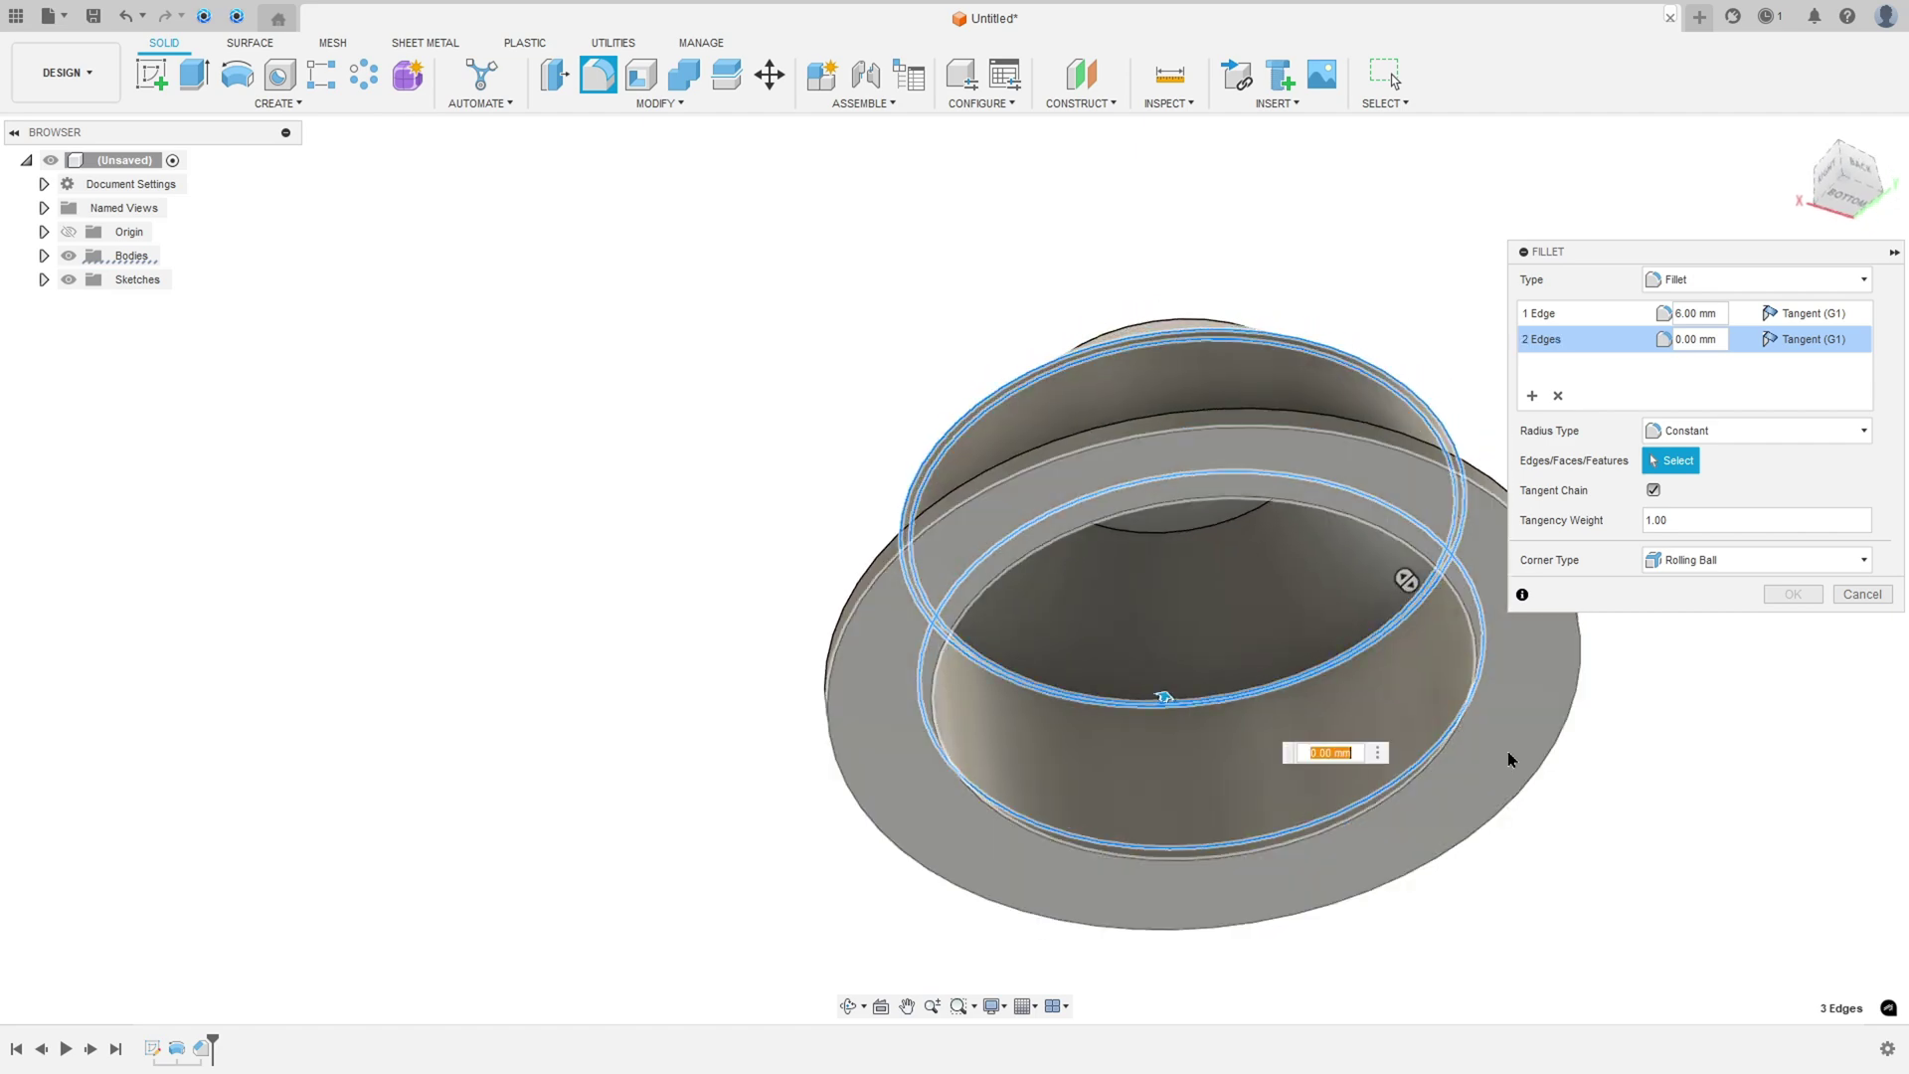
pyautogui.keyDown('shift'); pyautogui.moveTo(1508, 759); pyautogui.dragTo(1528, 412, button='middle'); pyautogui.keyUp('shift')
pyautogui.click(1528, 411)
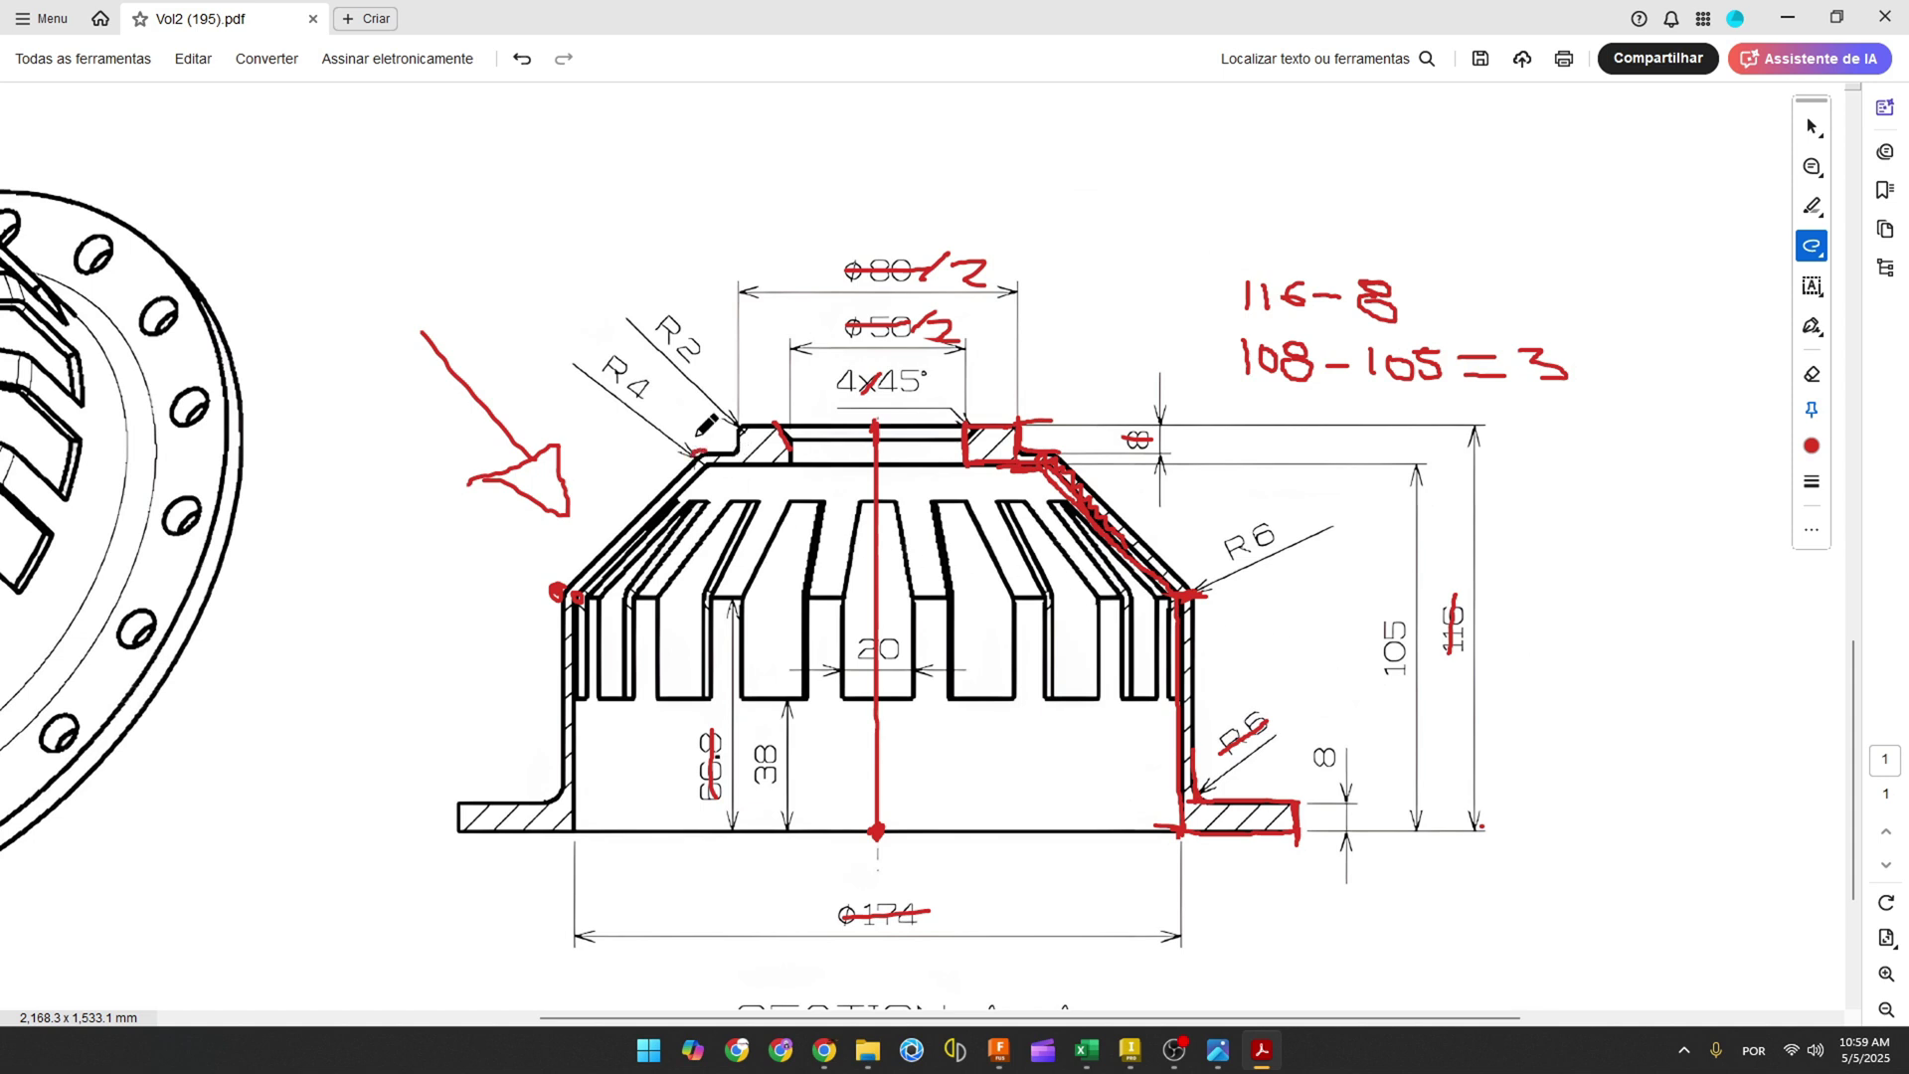
# Cross out the R4 and upper R6 notes on the PDF, mark the R4 corner in red, and return to the Fusion model.
pyautogui.moveTo(601, 363); pyautogui.dragTo(657, 403)
pyautogui.moveTo(1225, 554); pyautogui.dragTo(1292, 519)
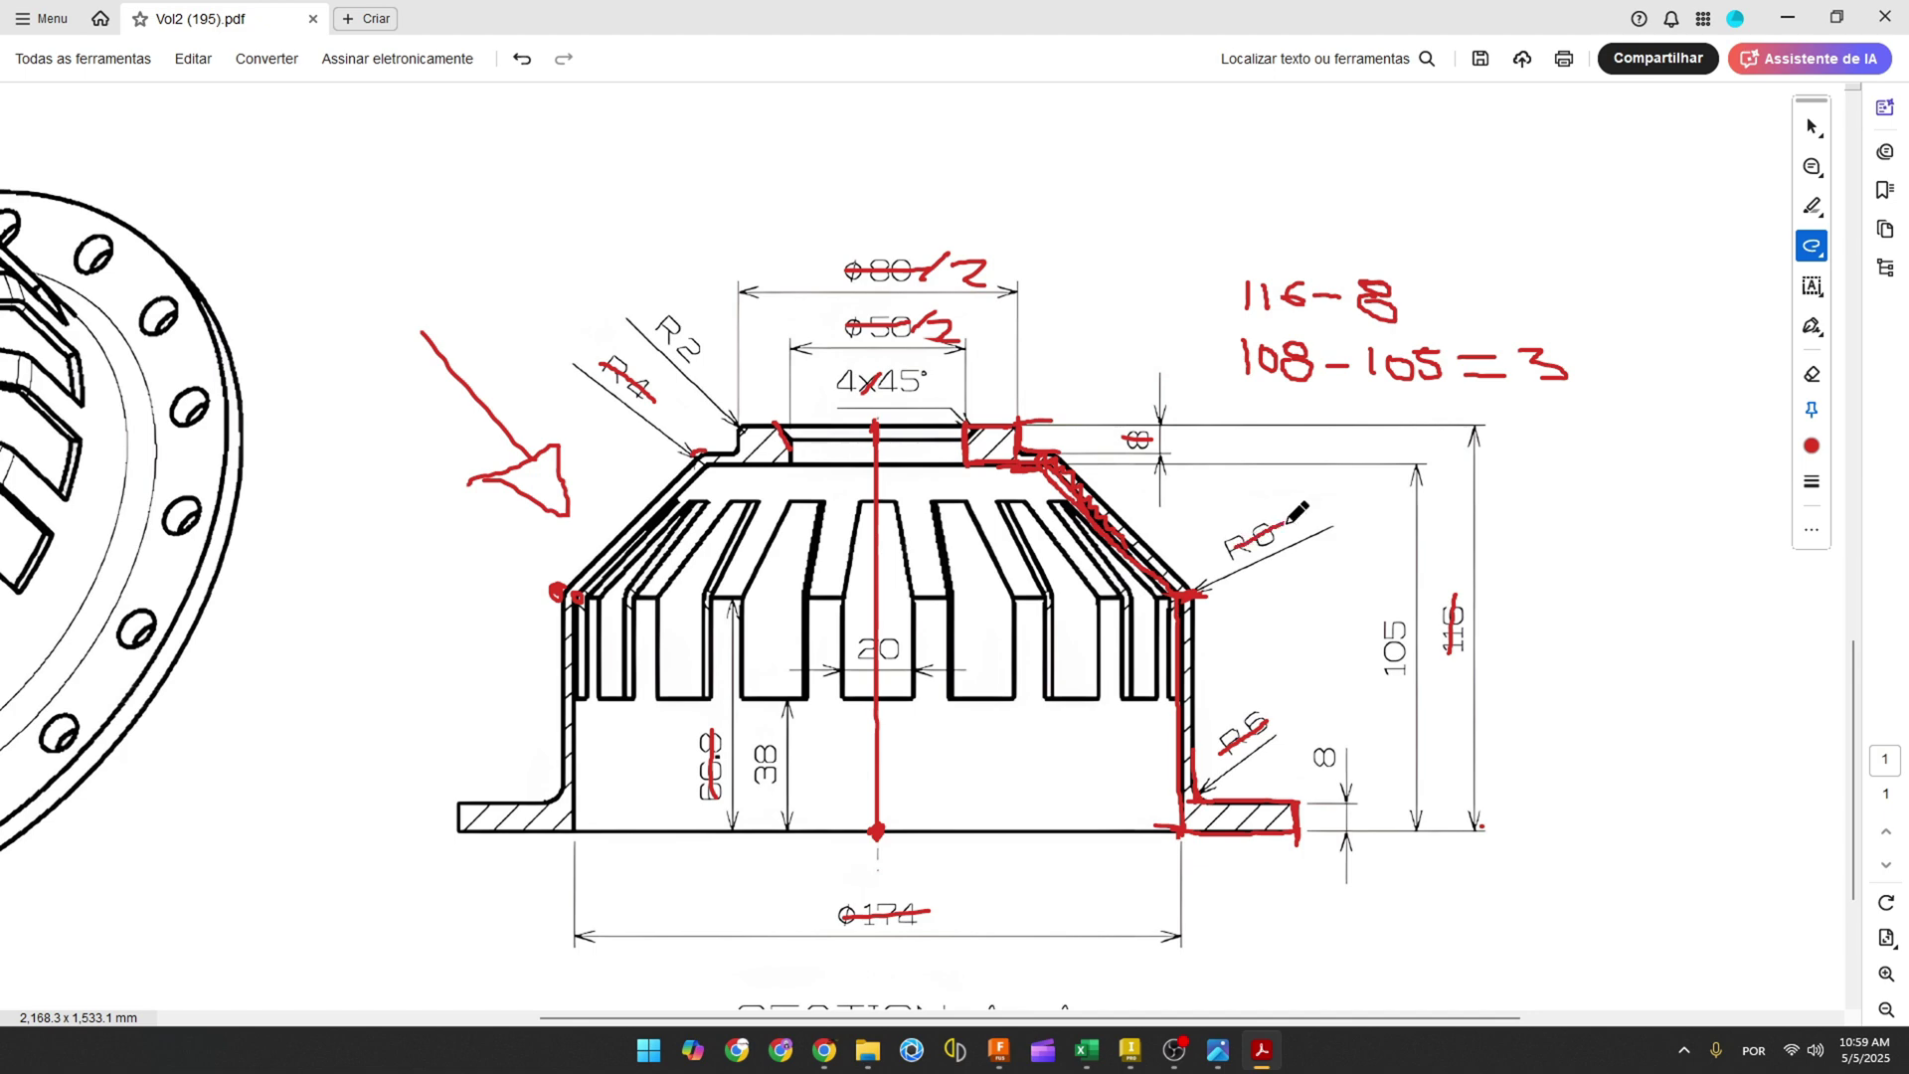
pyautogui.click(696, 450)
pyautogui.click(998, 1049)
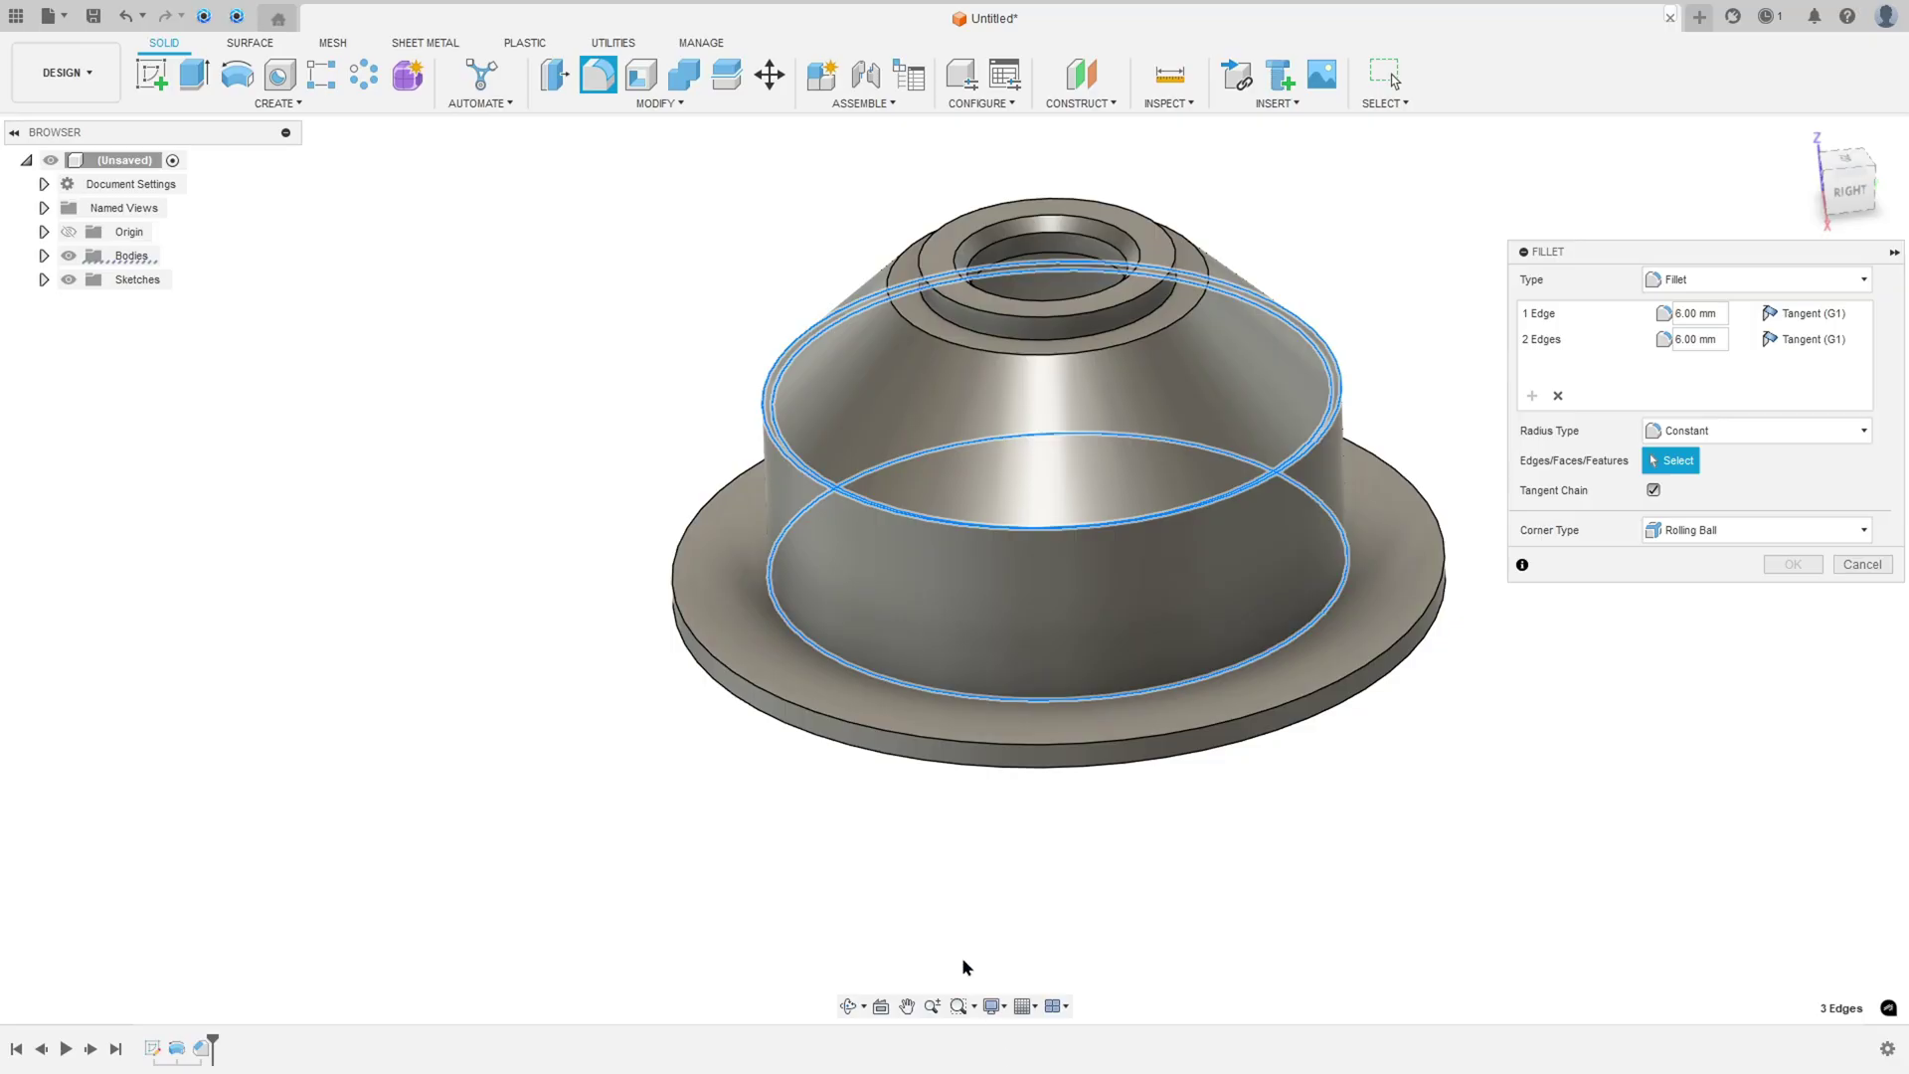
# Add the outer and inner edges at the cone's upper end to the fillet with a 4 mm radius.
pyautogui.click(907, 328)
pyautogui.keyDown('shift'); pyautogui.moveTo(910, 328); pyautogui.dragTo(1153, 484, button='middle'); pyautogui.keyUp('shift')
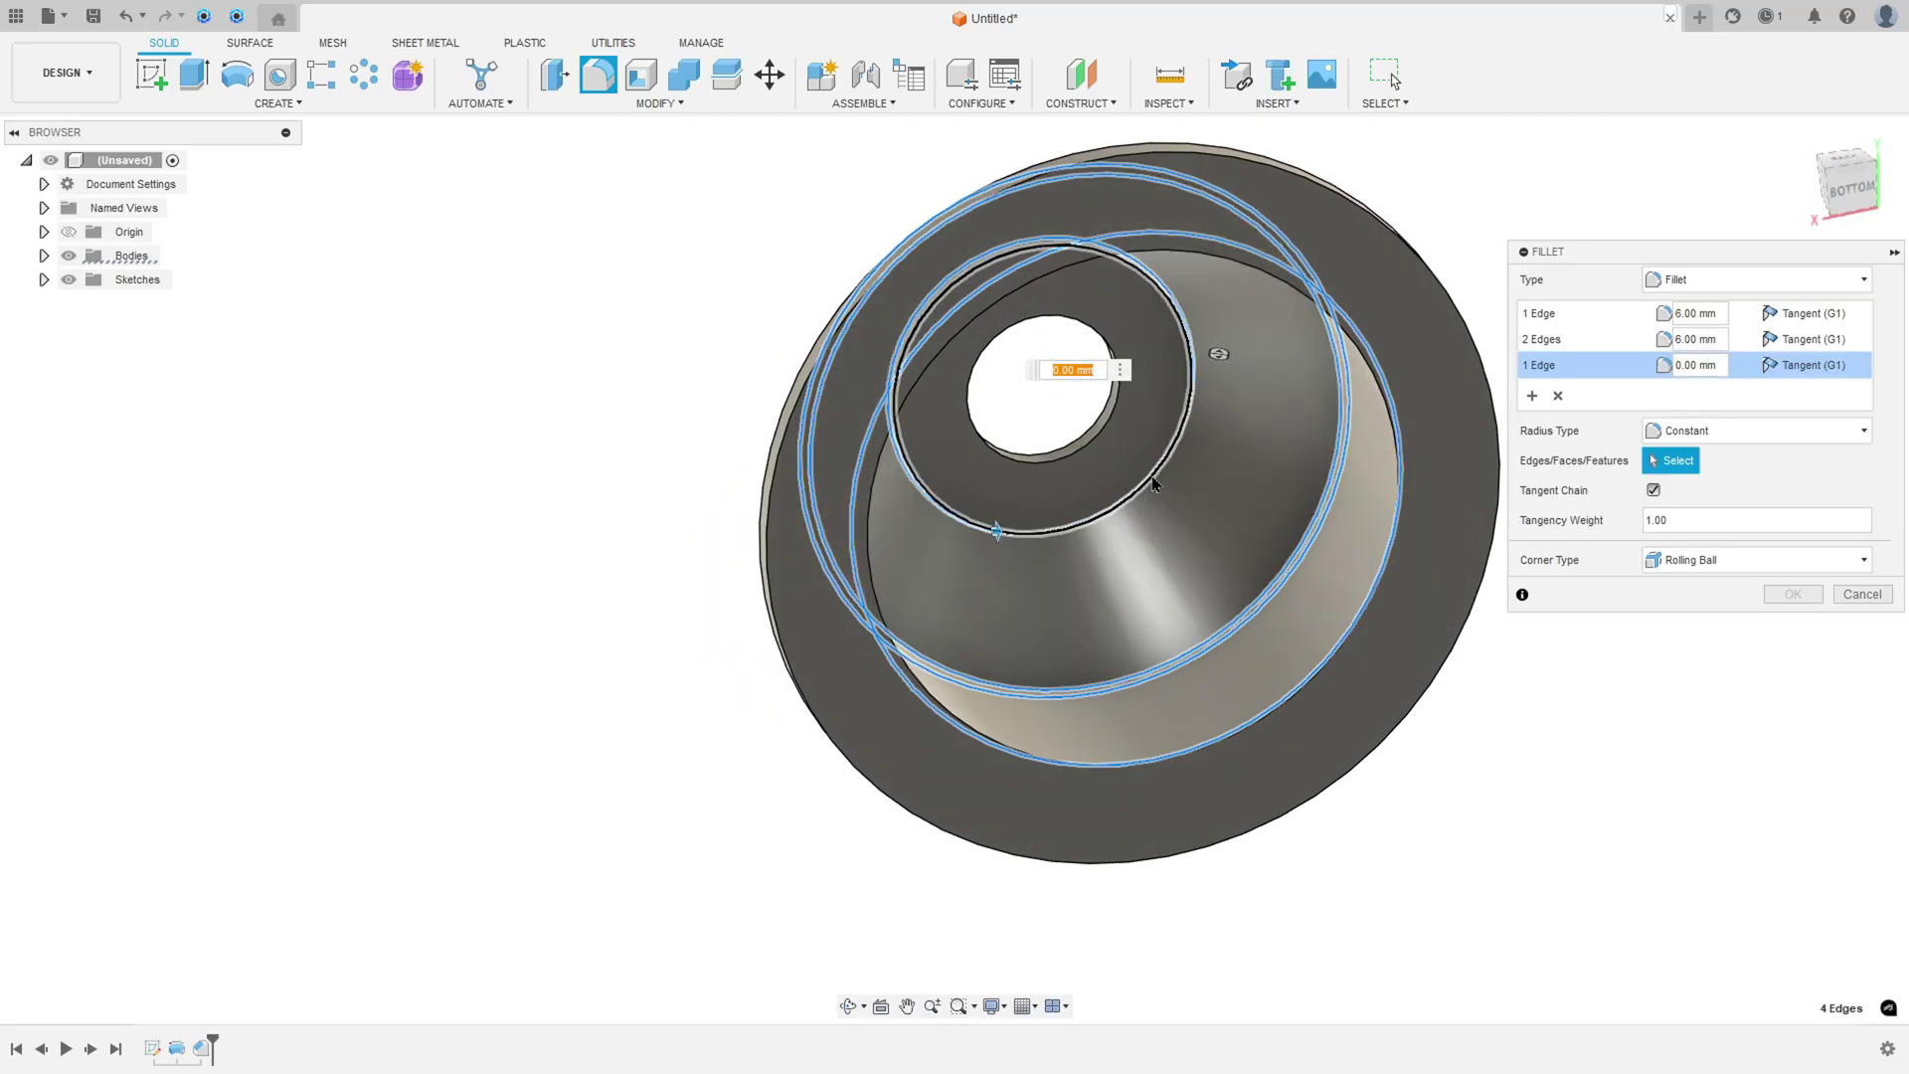
pyautogui.click(1150, 484)
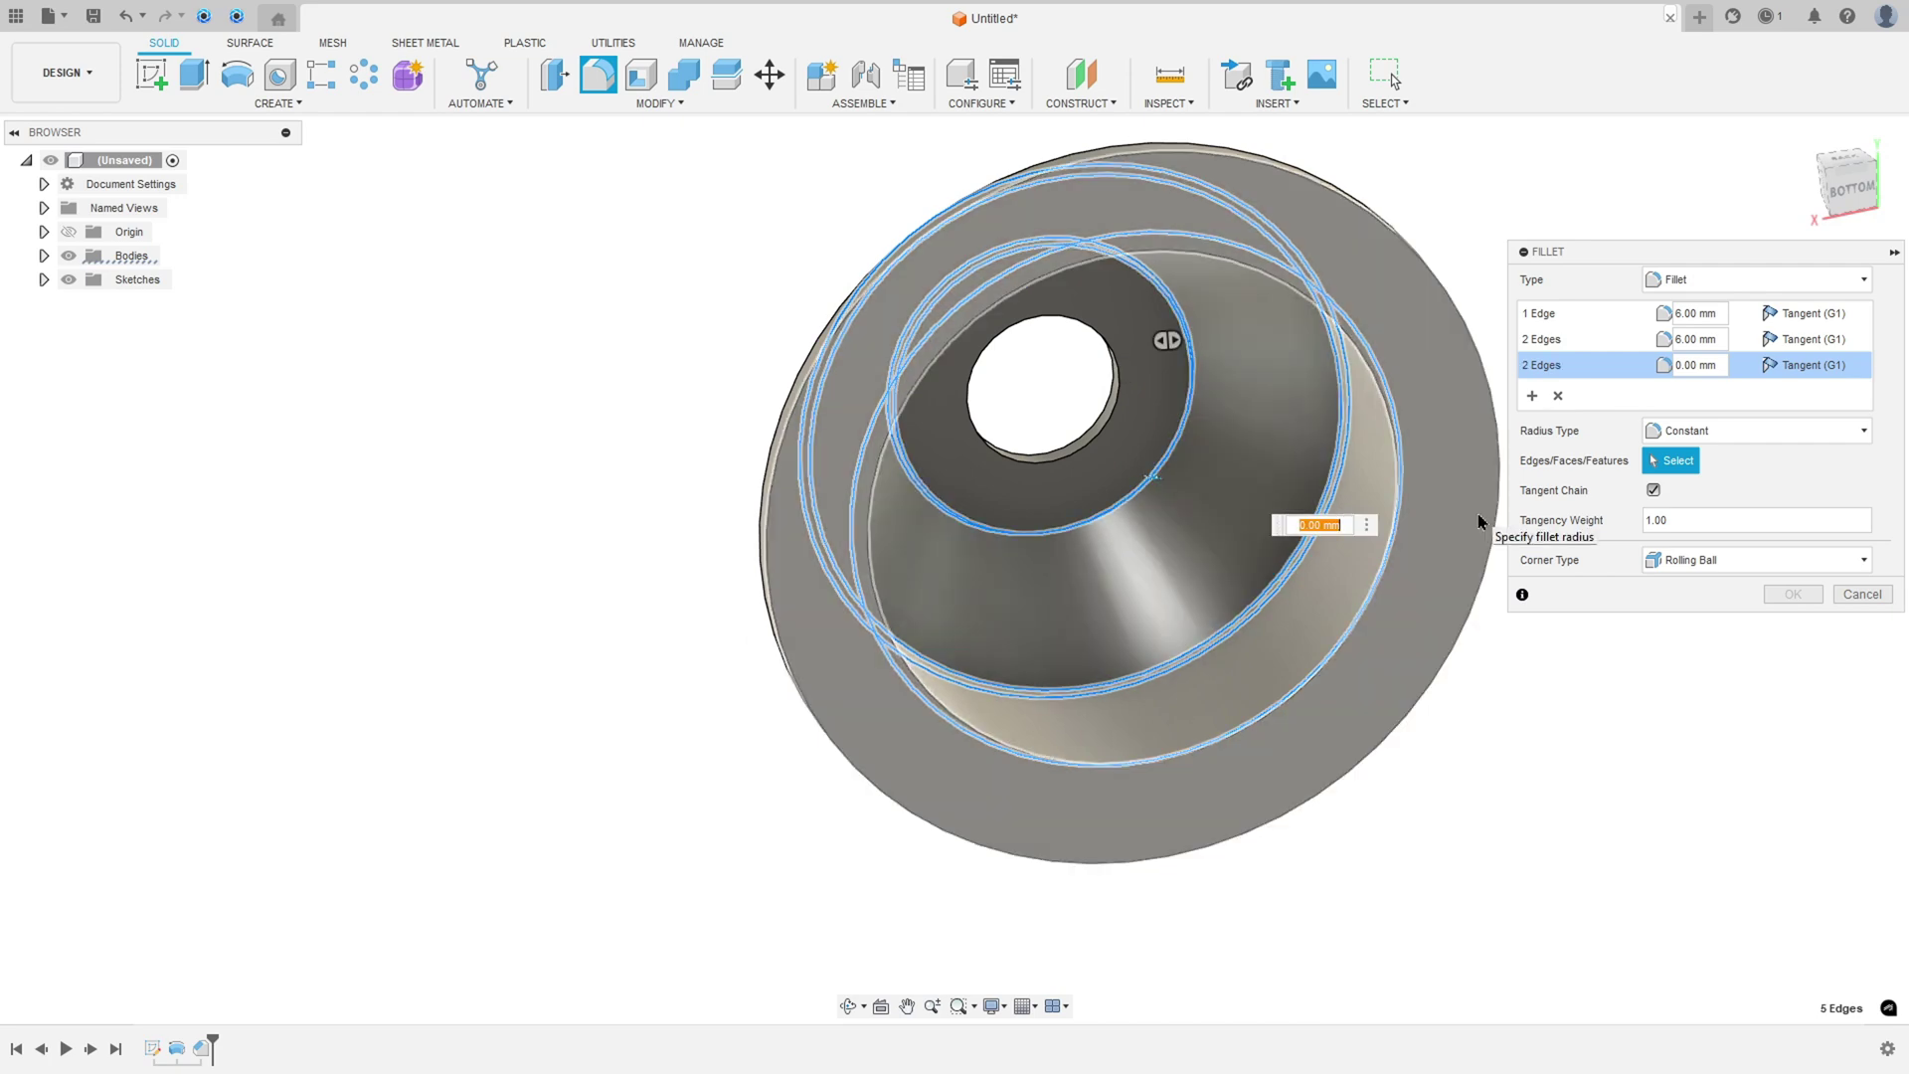
pyautogui.write('4')
pyautogui.keyDown('shift'); pyautogui.moveTo(1478, 522); pyautogui.dragTo(1448, 384, button='middle'); pyautogui.keyUp('shift')
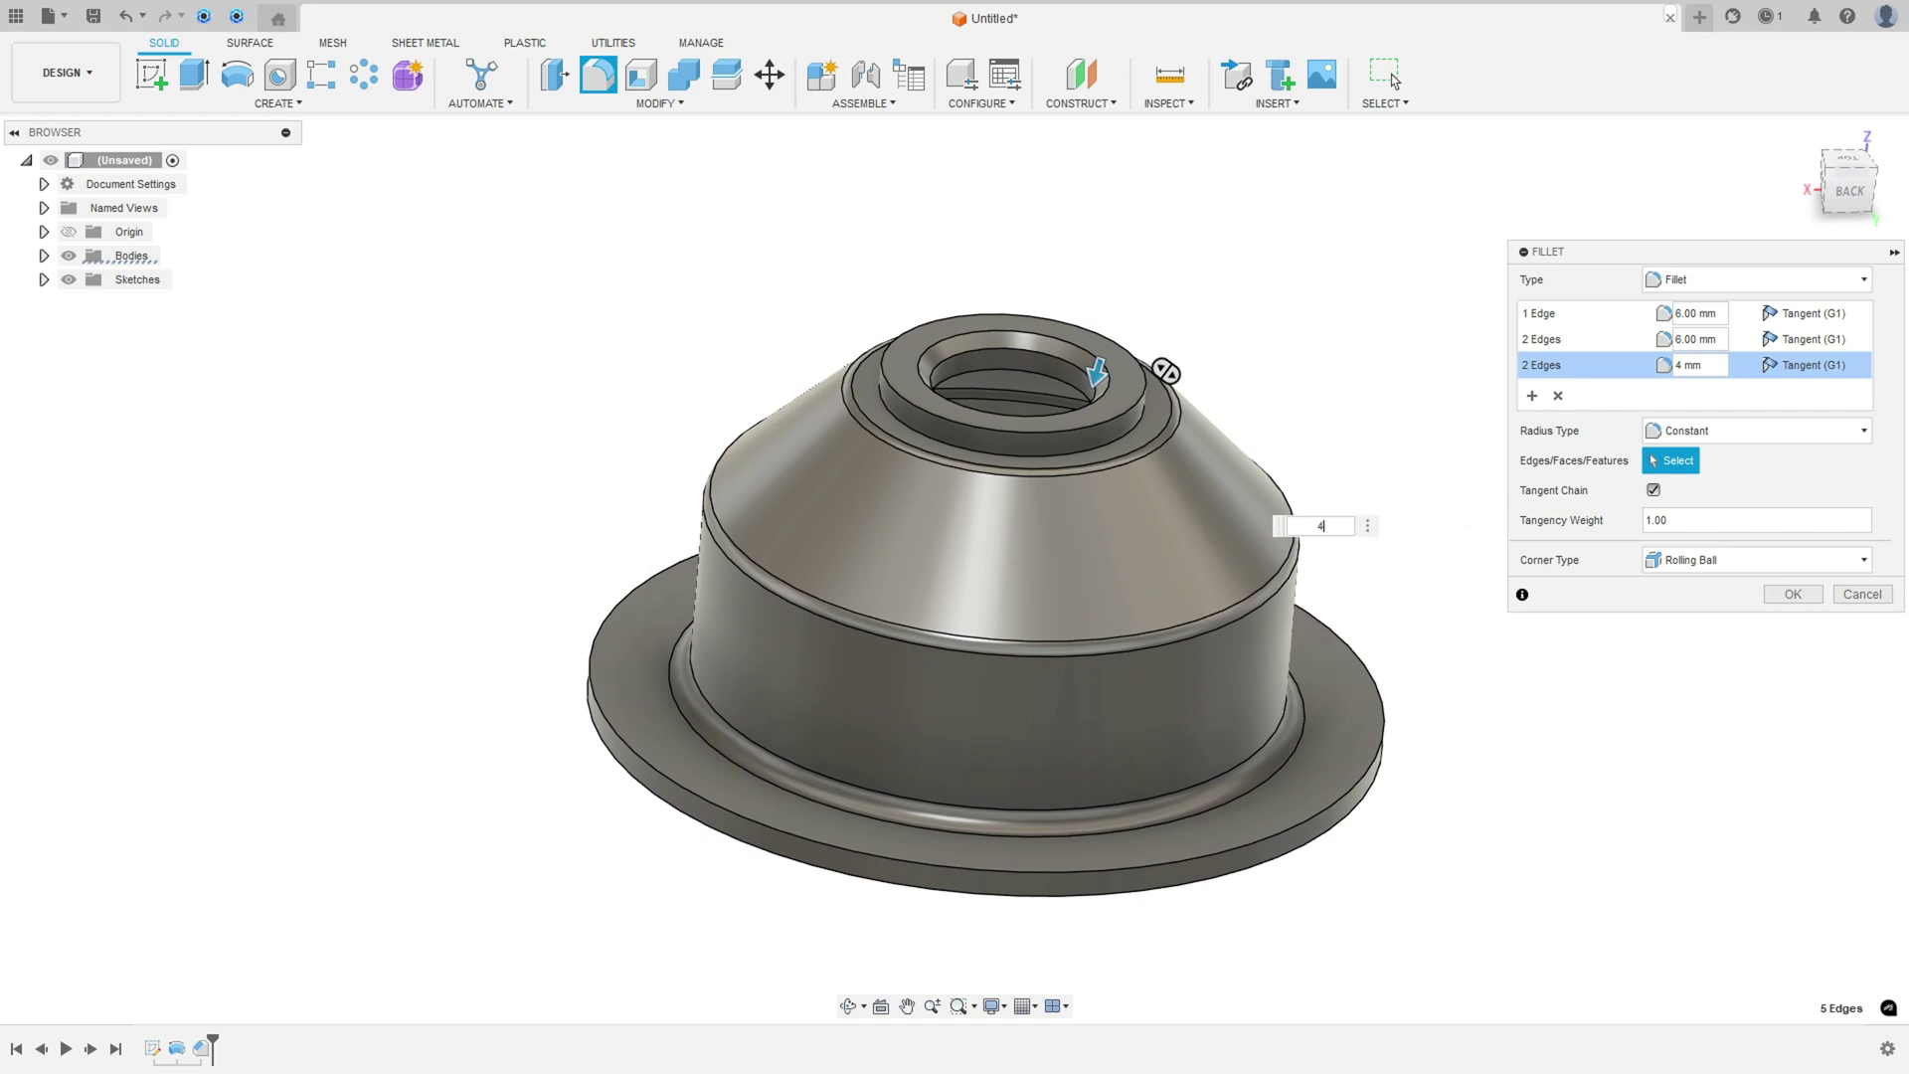
# Cross out the R2 notes in the PDF's section and side views, mark the R2 corner in red, and return to Fusion.
pyautogui.hotkey('alt', 'Tab')
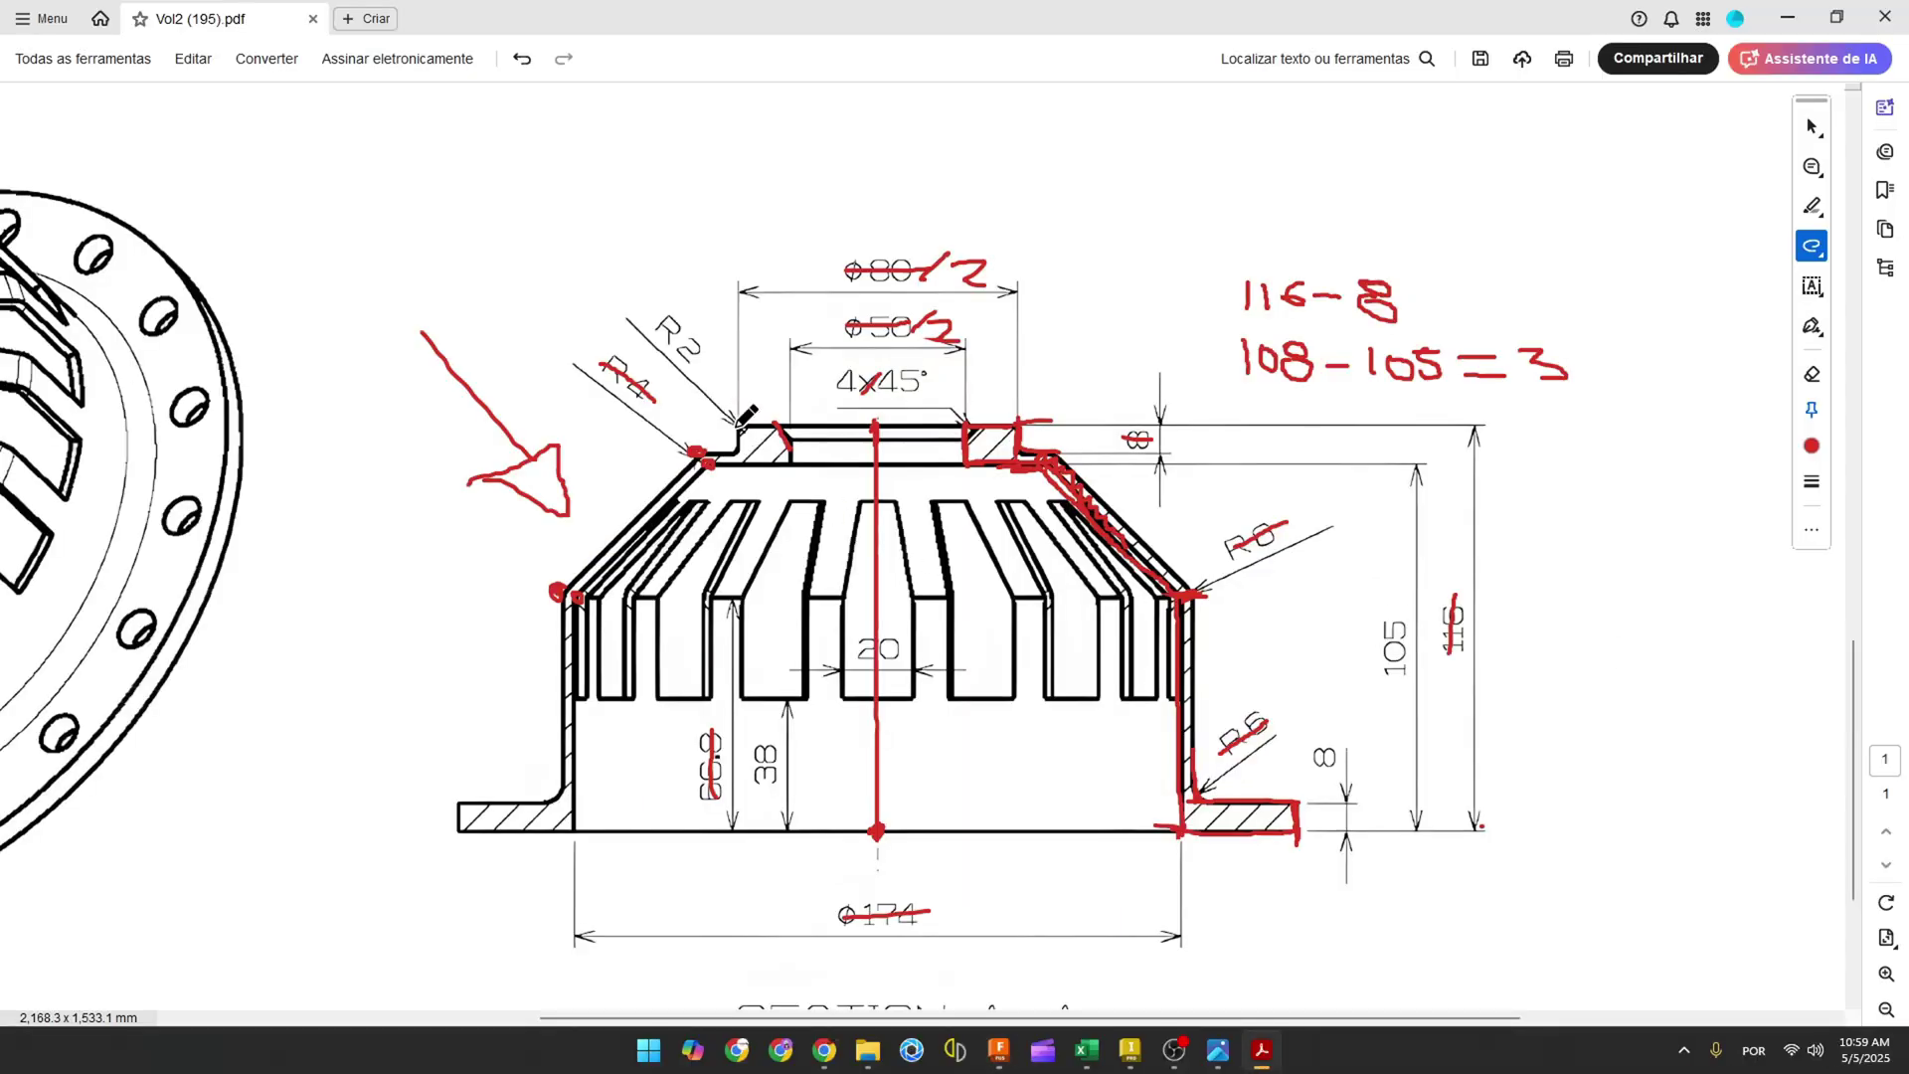
pyautogui.moveTo(661, 319); pyautogui.dragTo(699, 350)
pyautogui.keyDown('ctrl'); pyautogui.scroll(-3, 1467, 612); pyautogui.keyUp('ctrl')
pyautogui.scroll(1, 1497, 584)
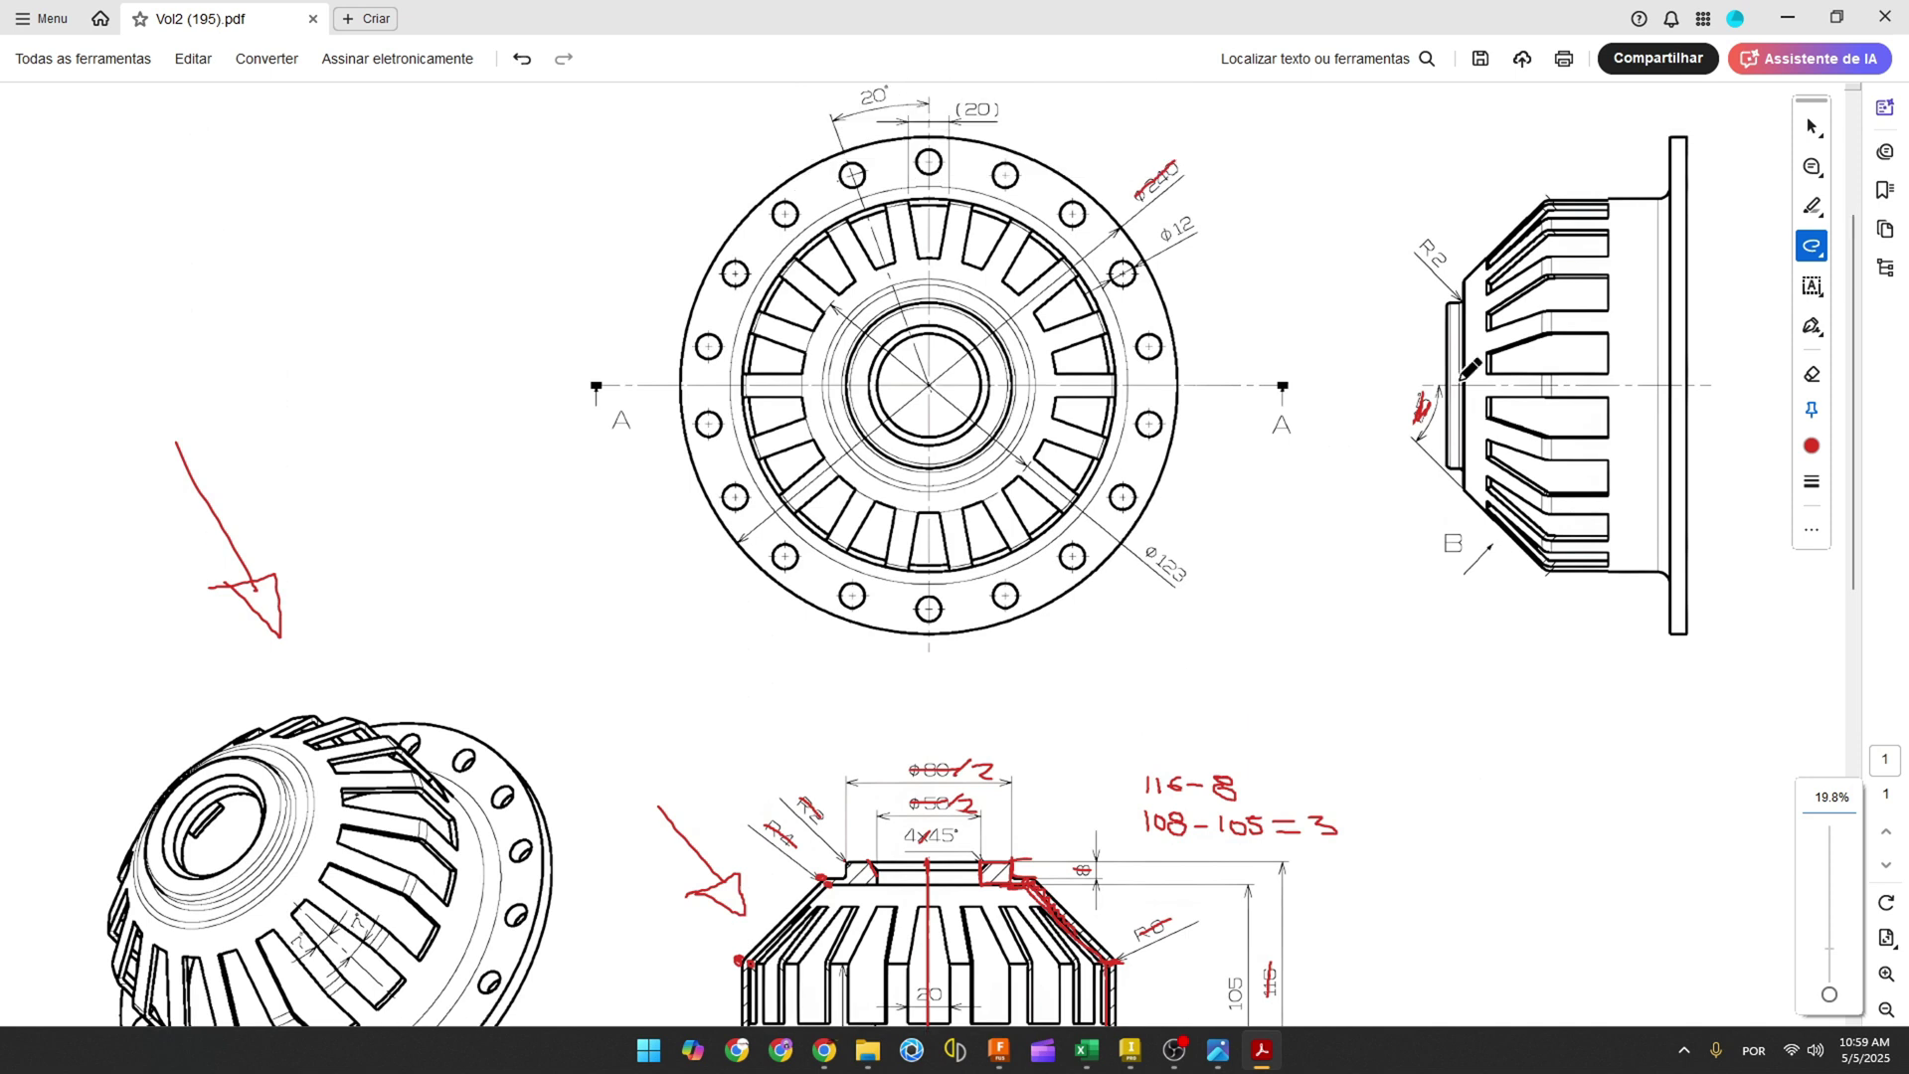
pyautogui.moveTo(1471, 290)
pyautogui.mouseDown()
pyautogui.moveTo(1421, 236)
pyautogui.moveTo(1454, 256)
pyautogui.mouseUp()
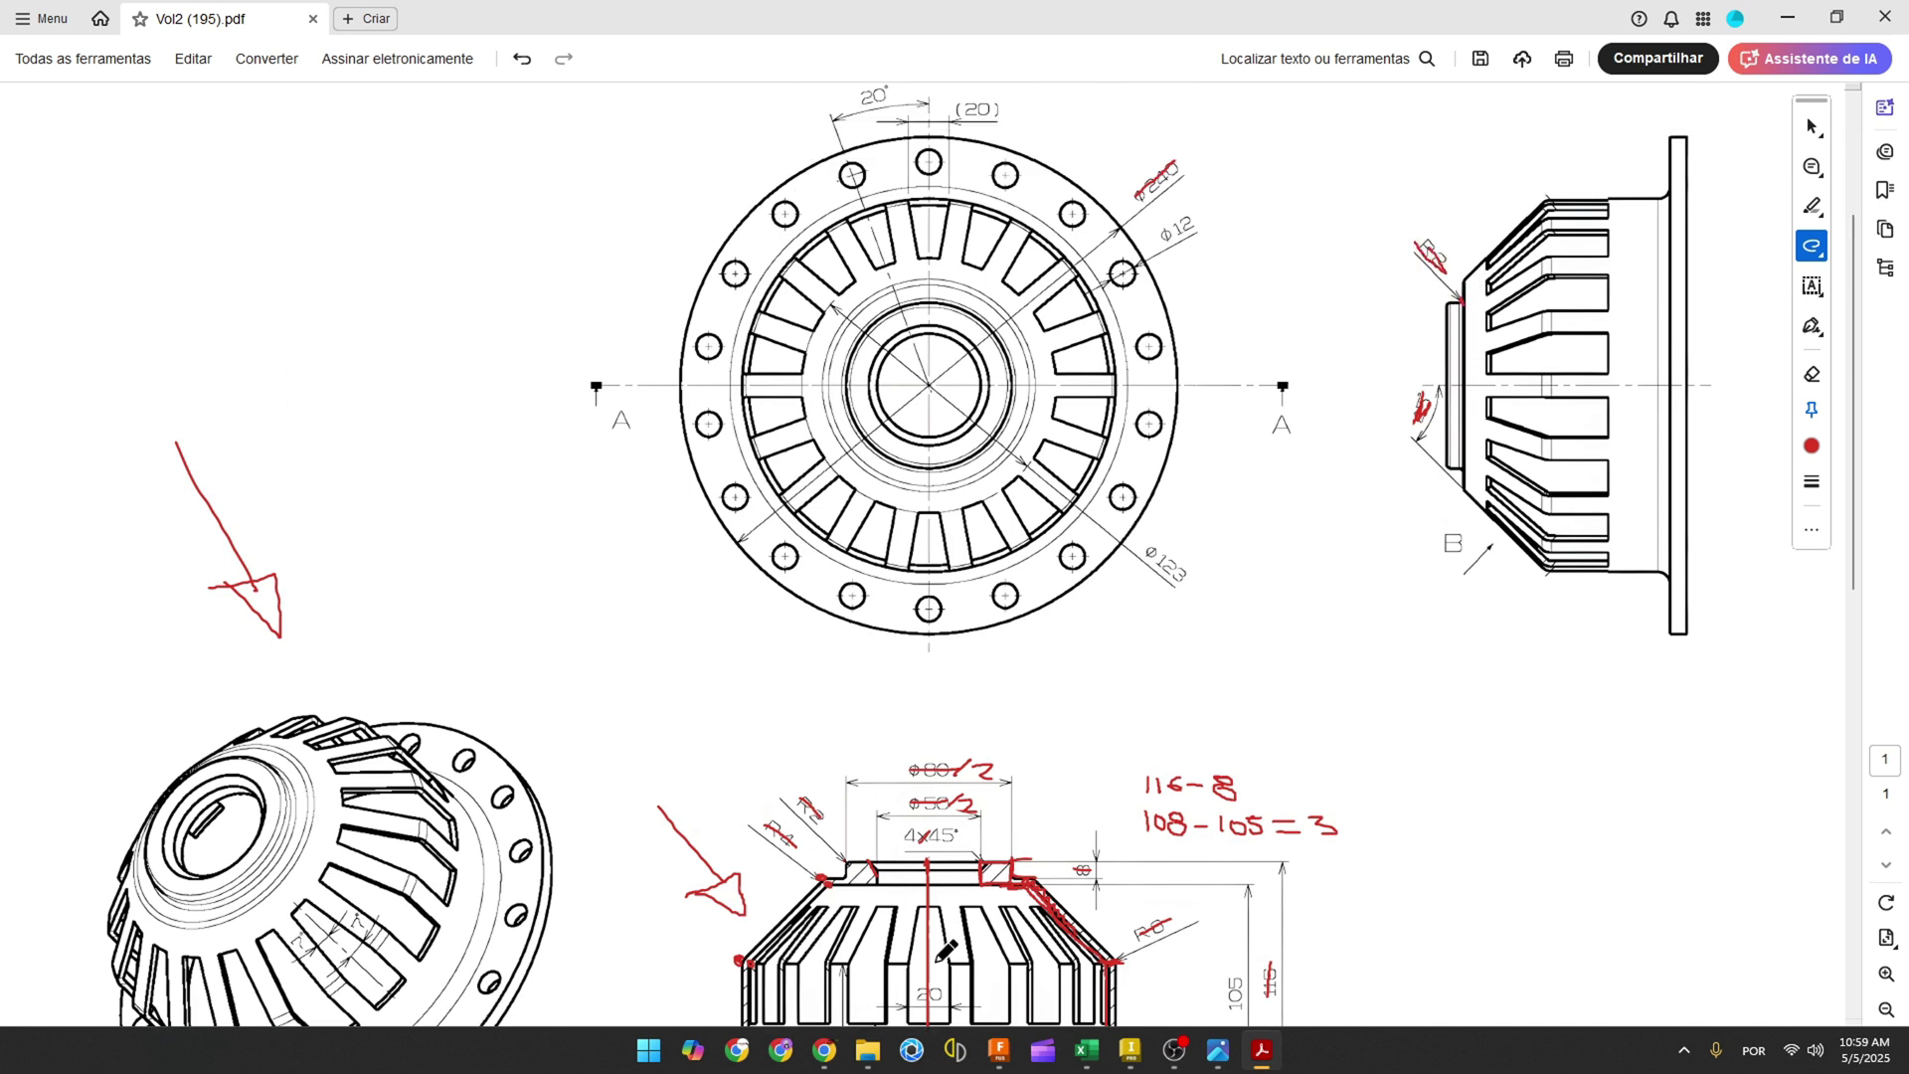
pyautogui.click(999, 1054)
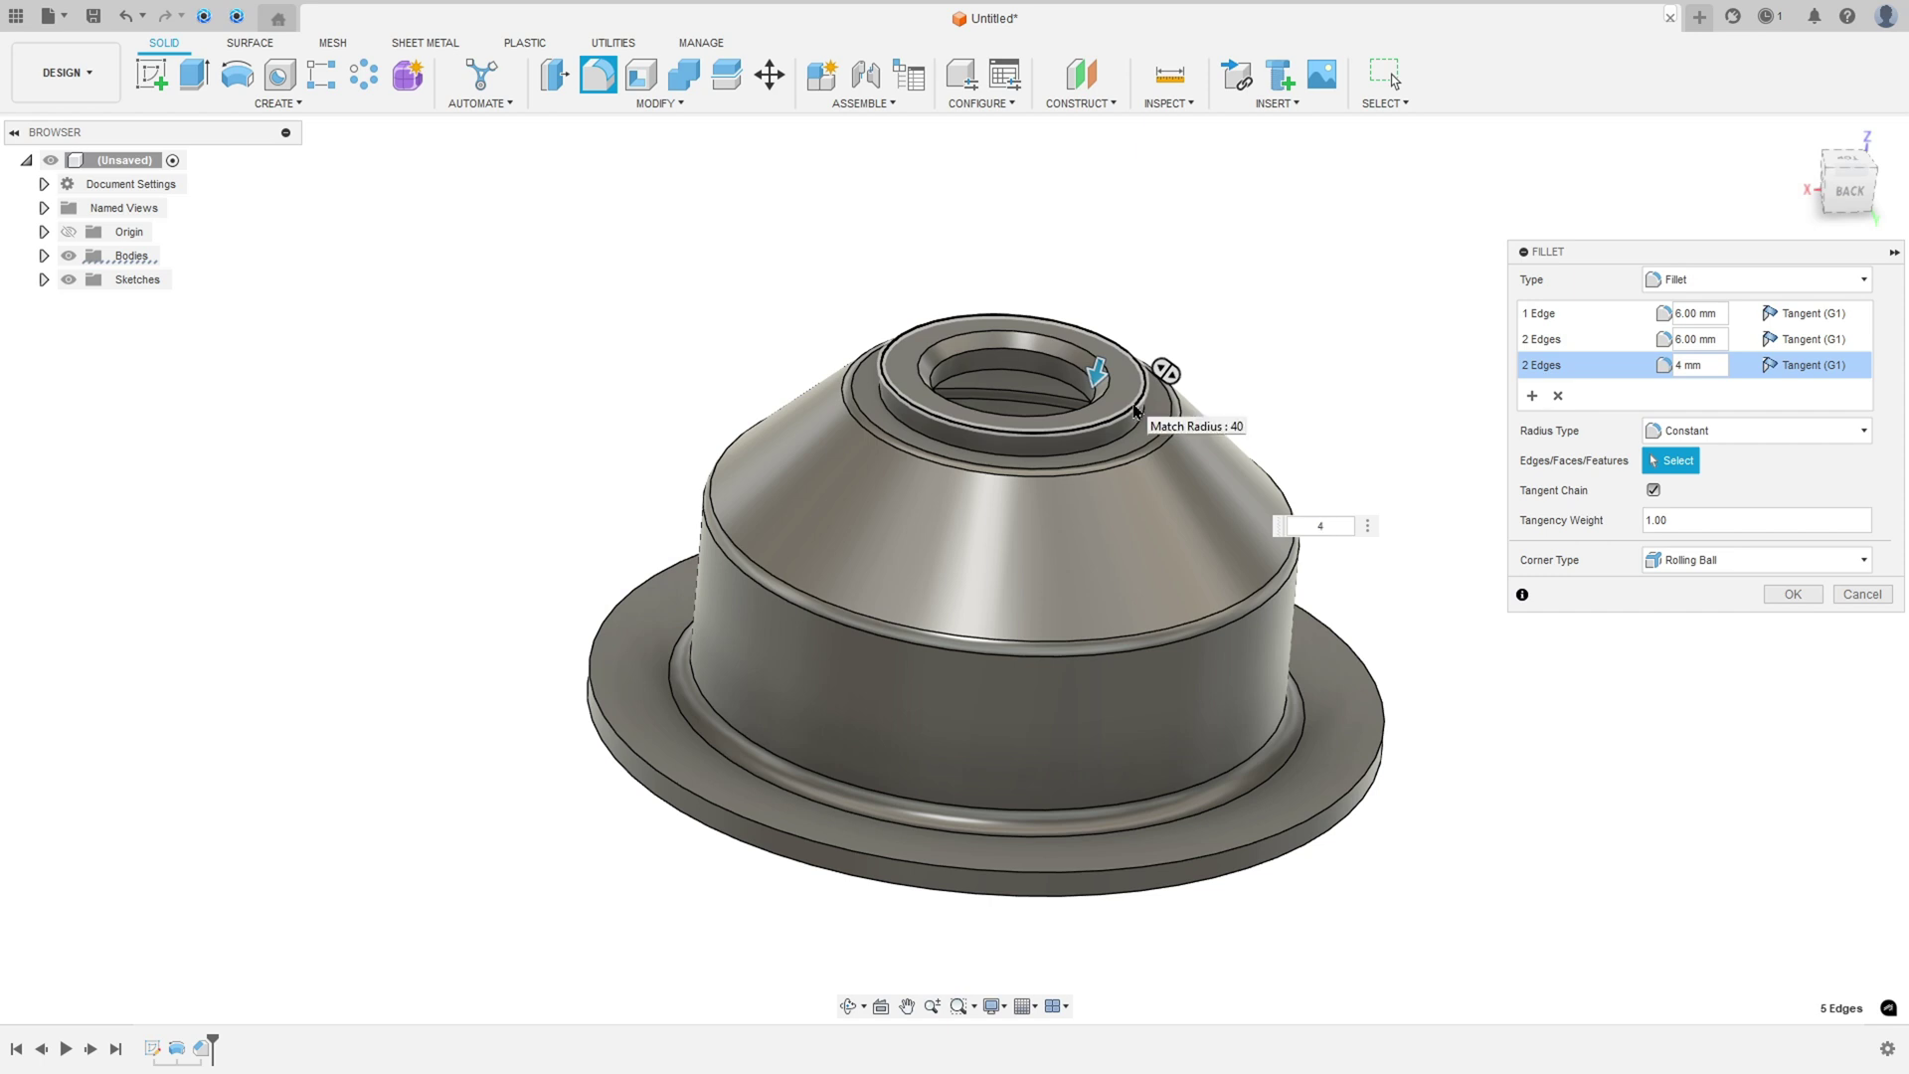
# Add 2 mm fillets to the raised hub's upper outer edge and base edge, and complete the fillet feature.
pyautogui.click(1134, 413)
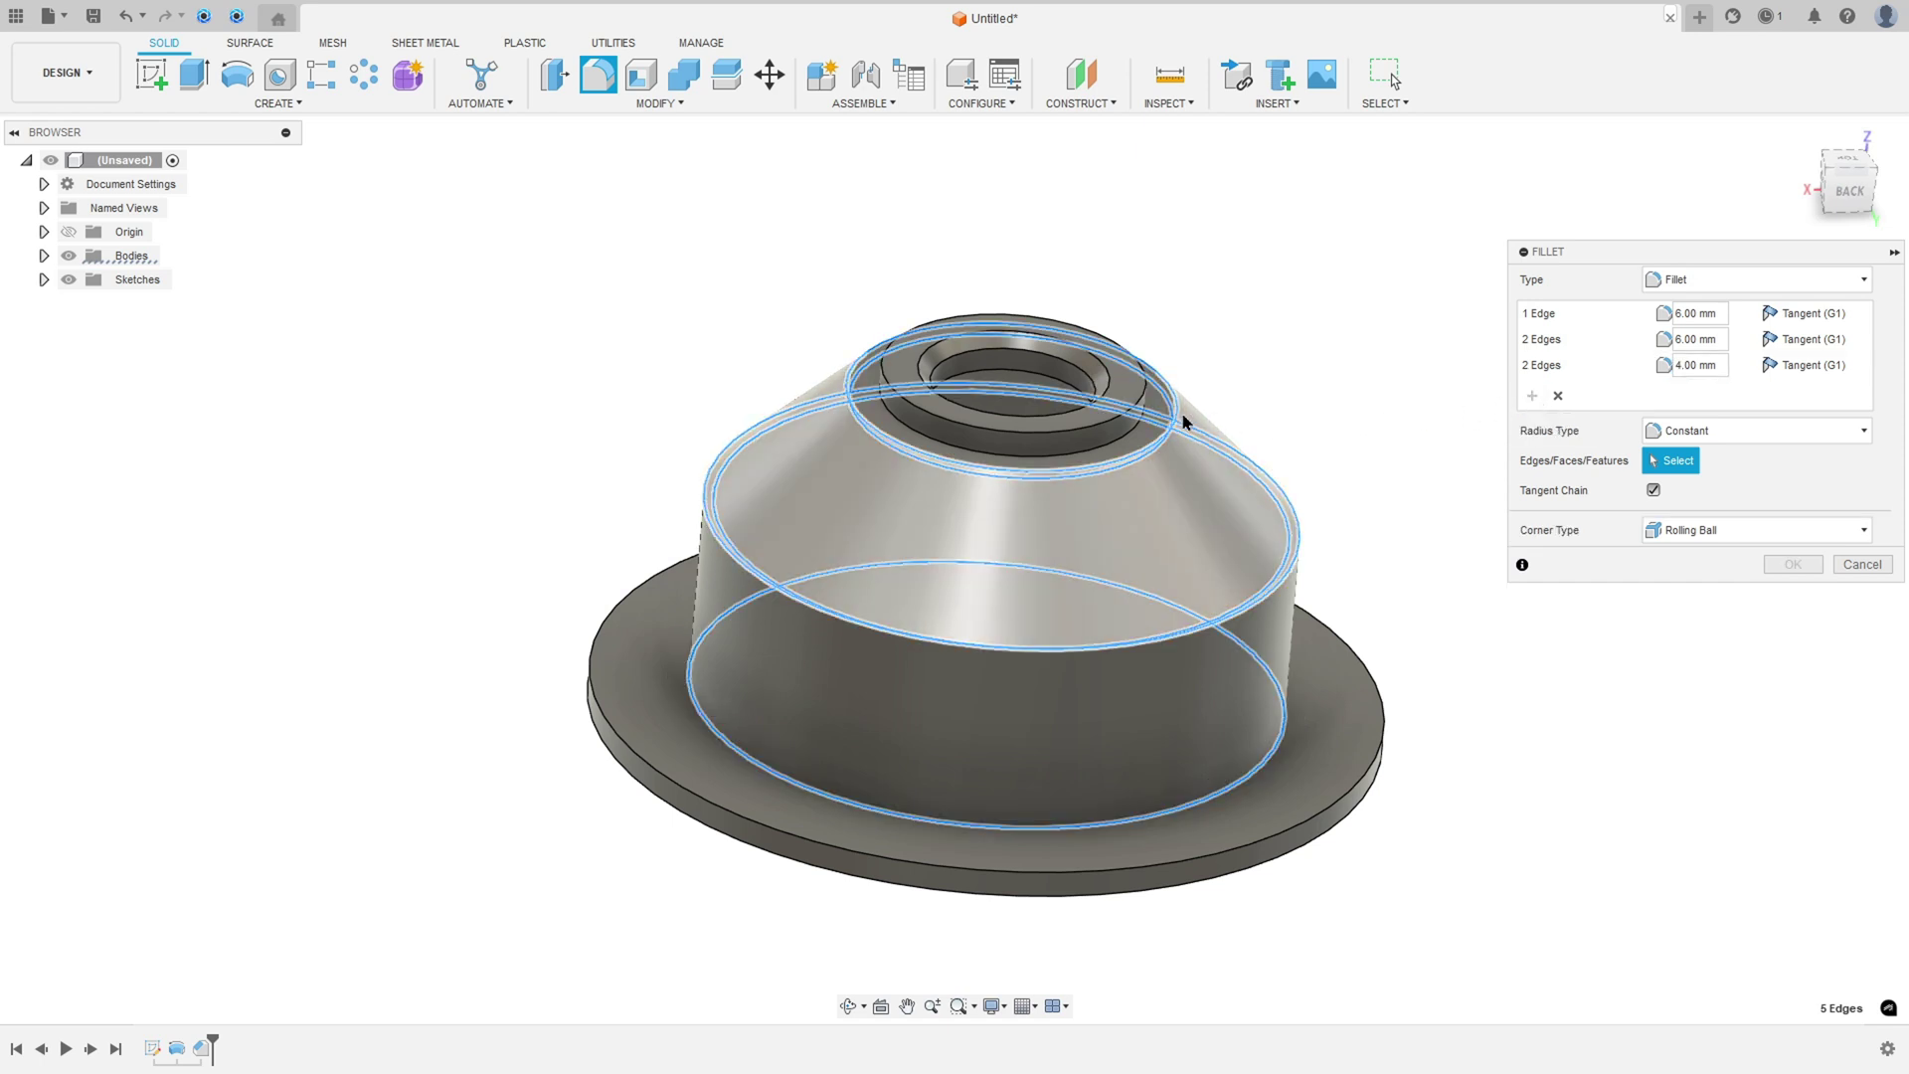
pyautogui.click(1124, 421)
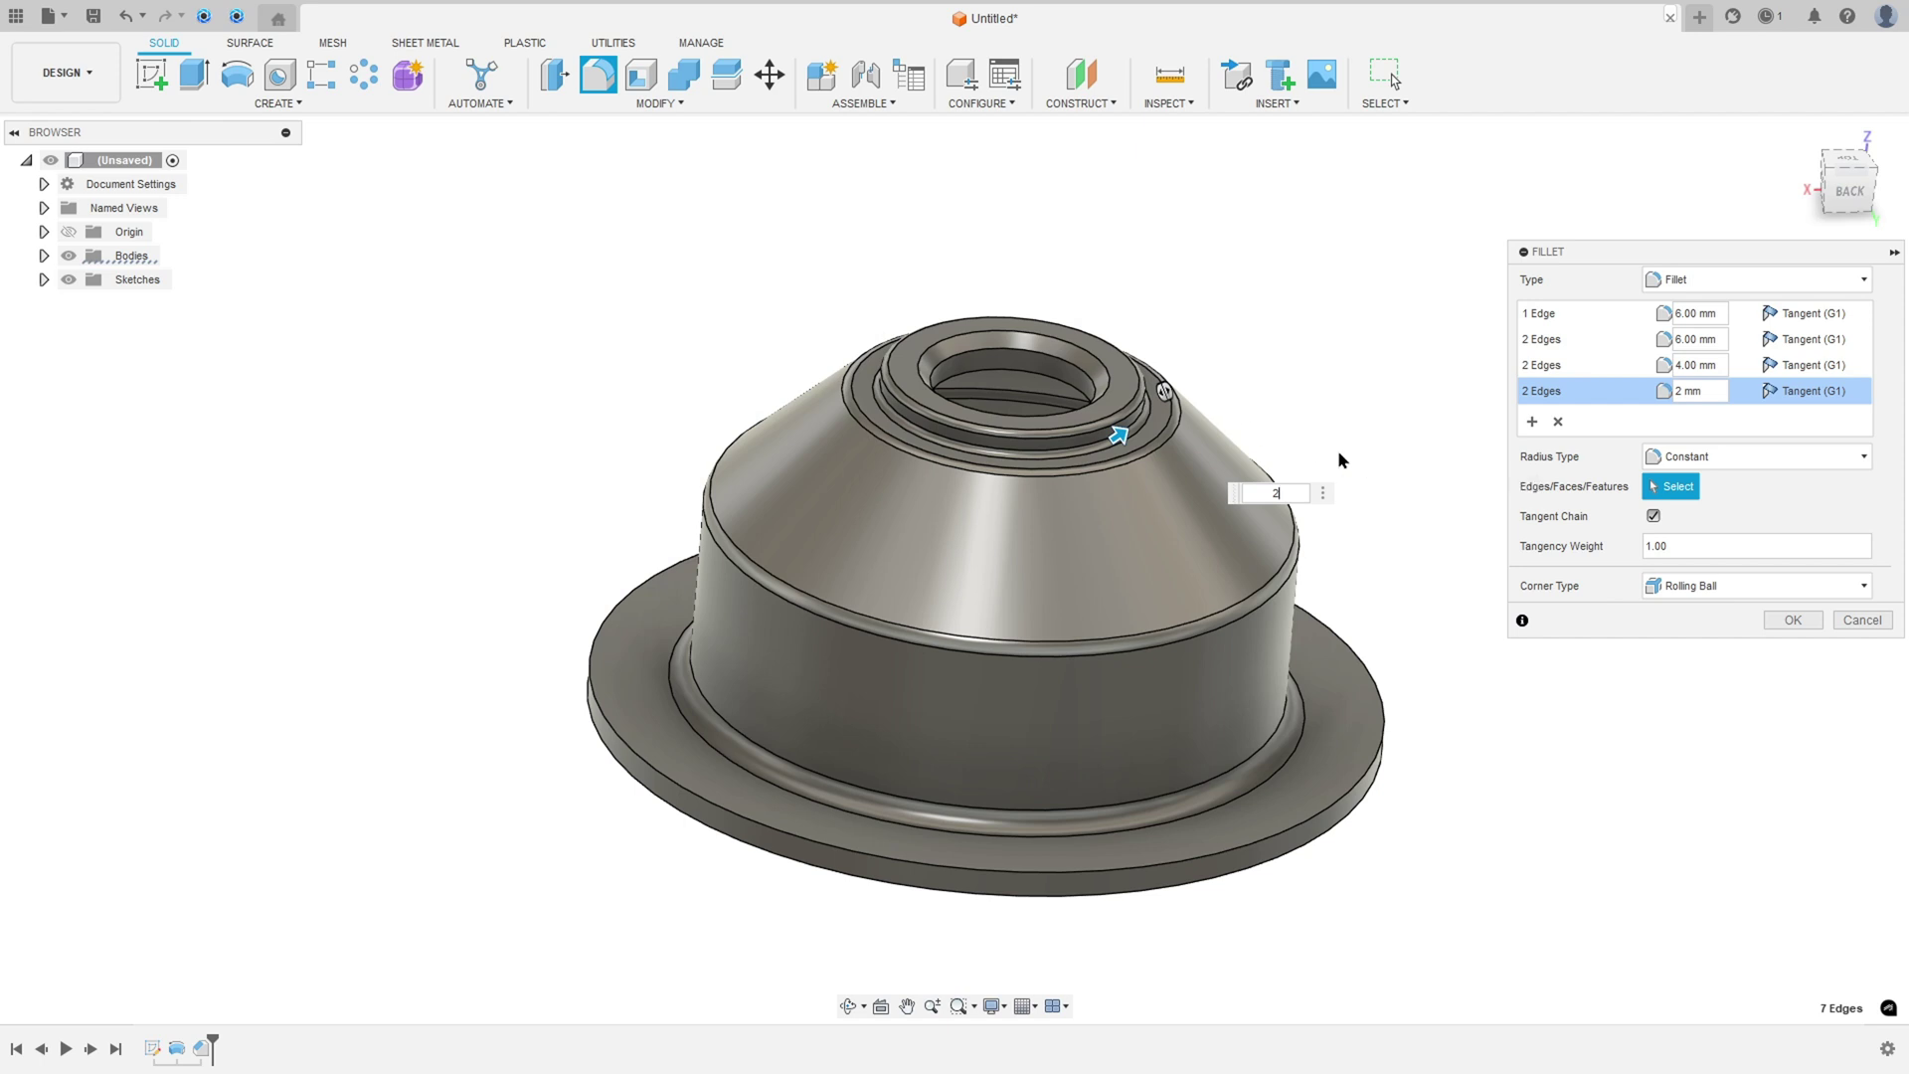
pyautogui.click(1792, 619)
pyautogui.keyDown('shift'); pyautogui.moveTo(1499, 546); pyautogui.dragTo(1499, 523, button='middle'); pyautogui.keyUp('shift')
pyautogui.press('F6')
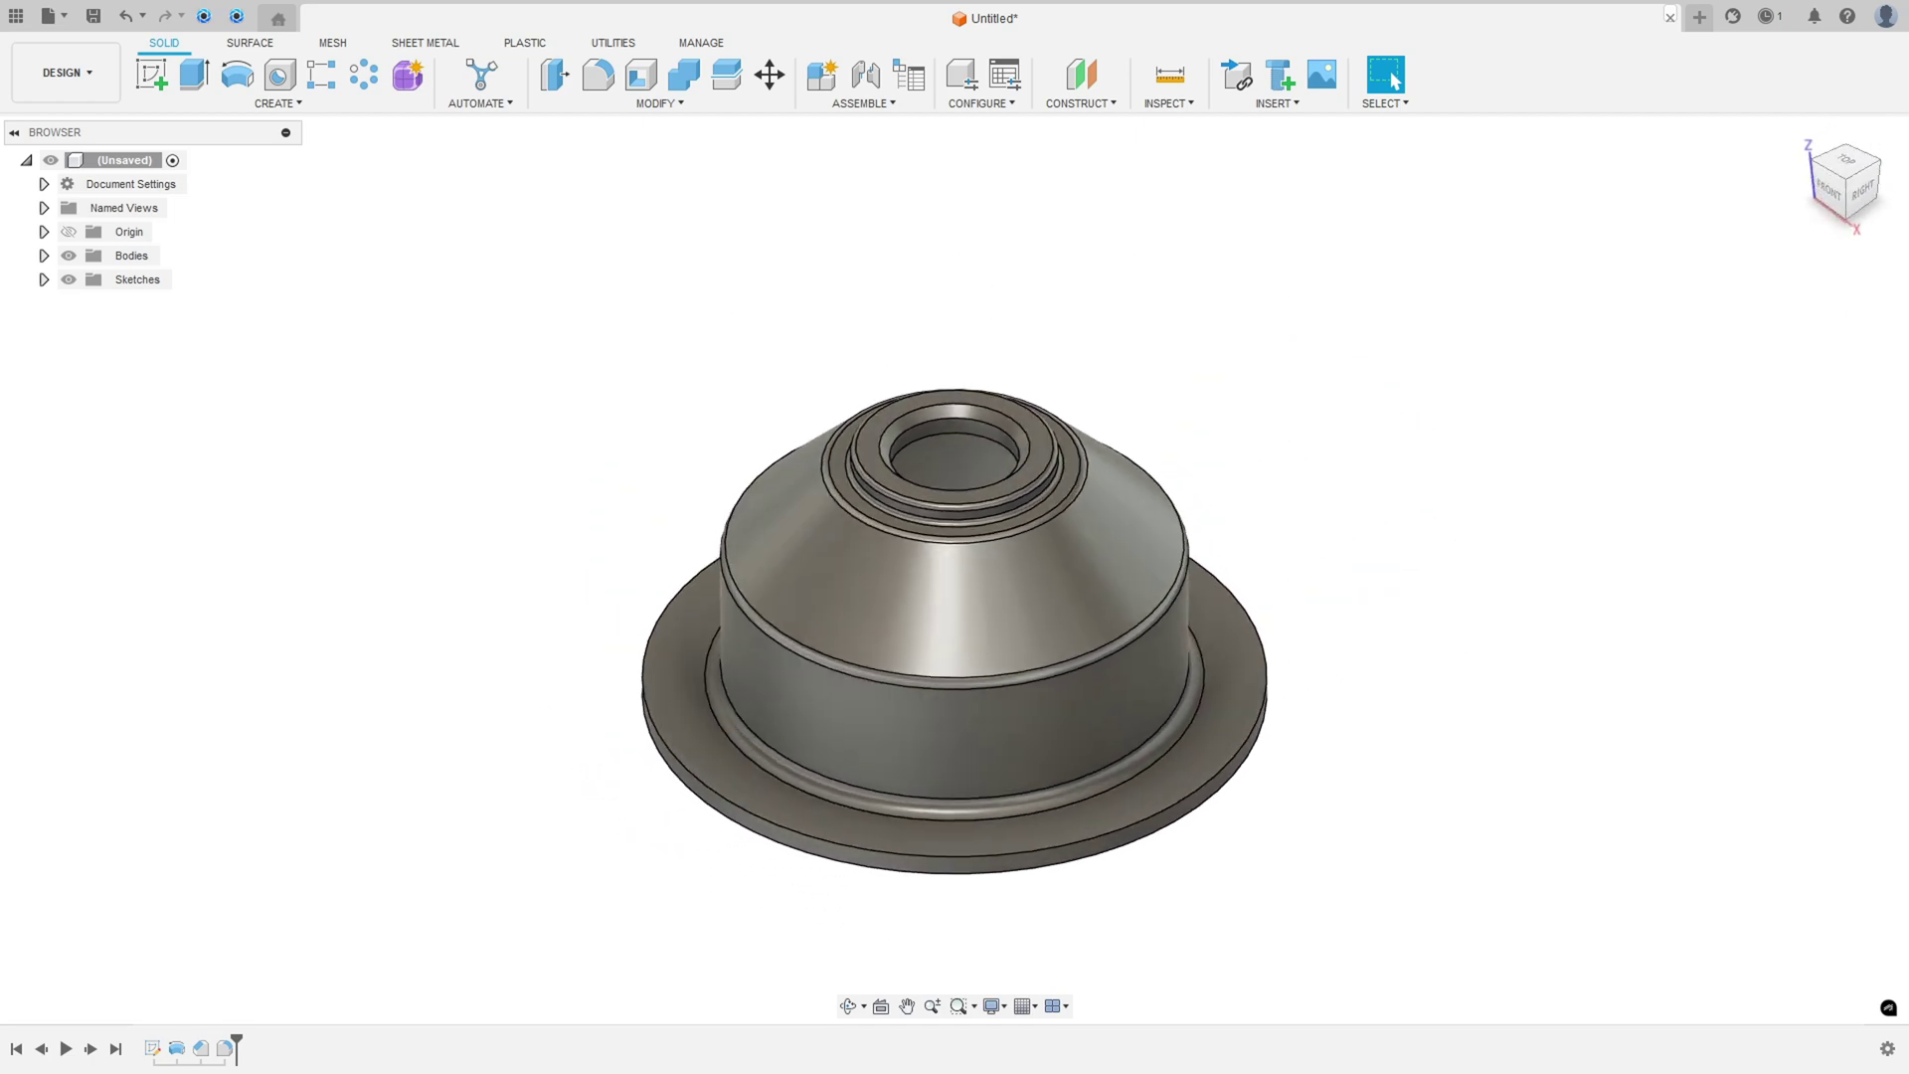
# Outline the central slot of Section A-A in red on the PDF, check the top view, and return to the Fusion model.
pyautogui.hotkey('alt', 'Tab')
pyautogui.scroll(-3, 956, 668)
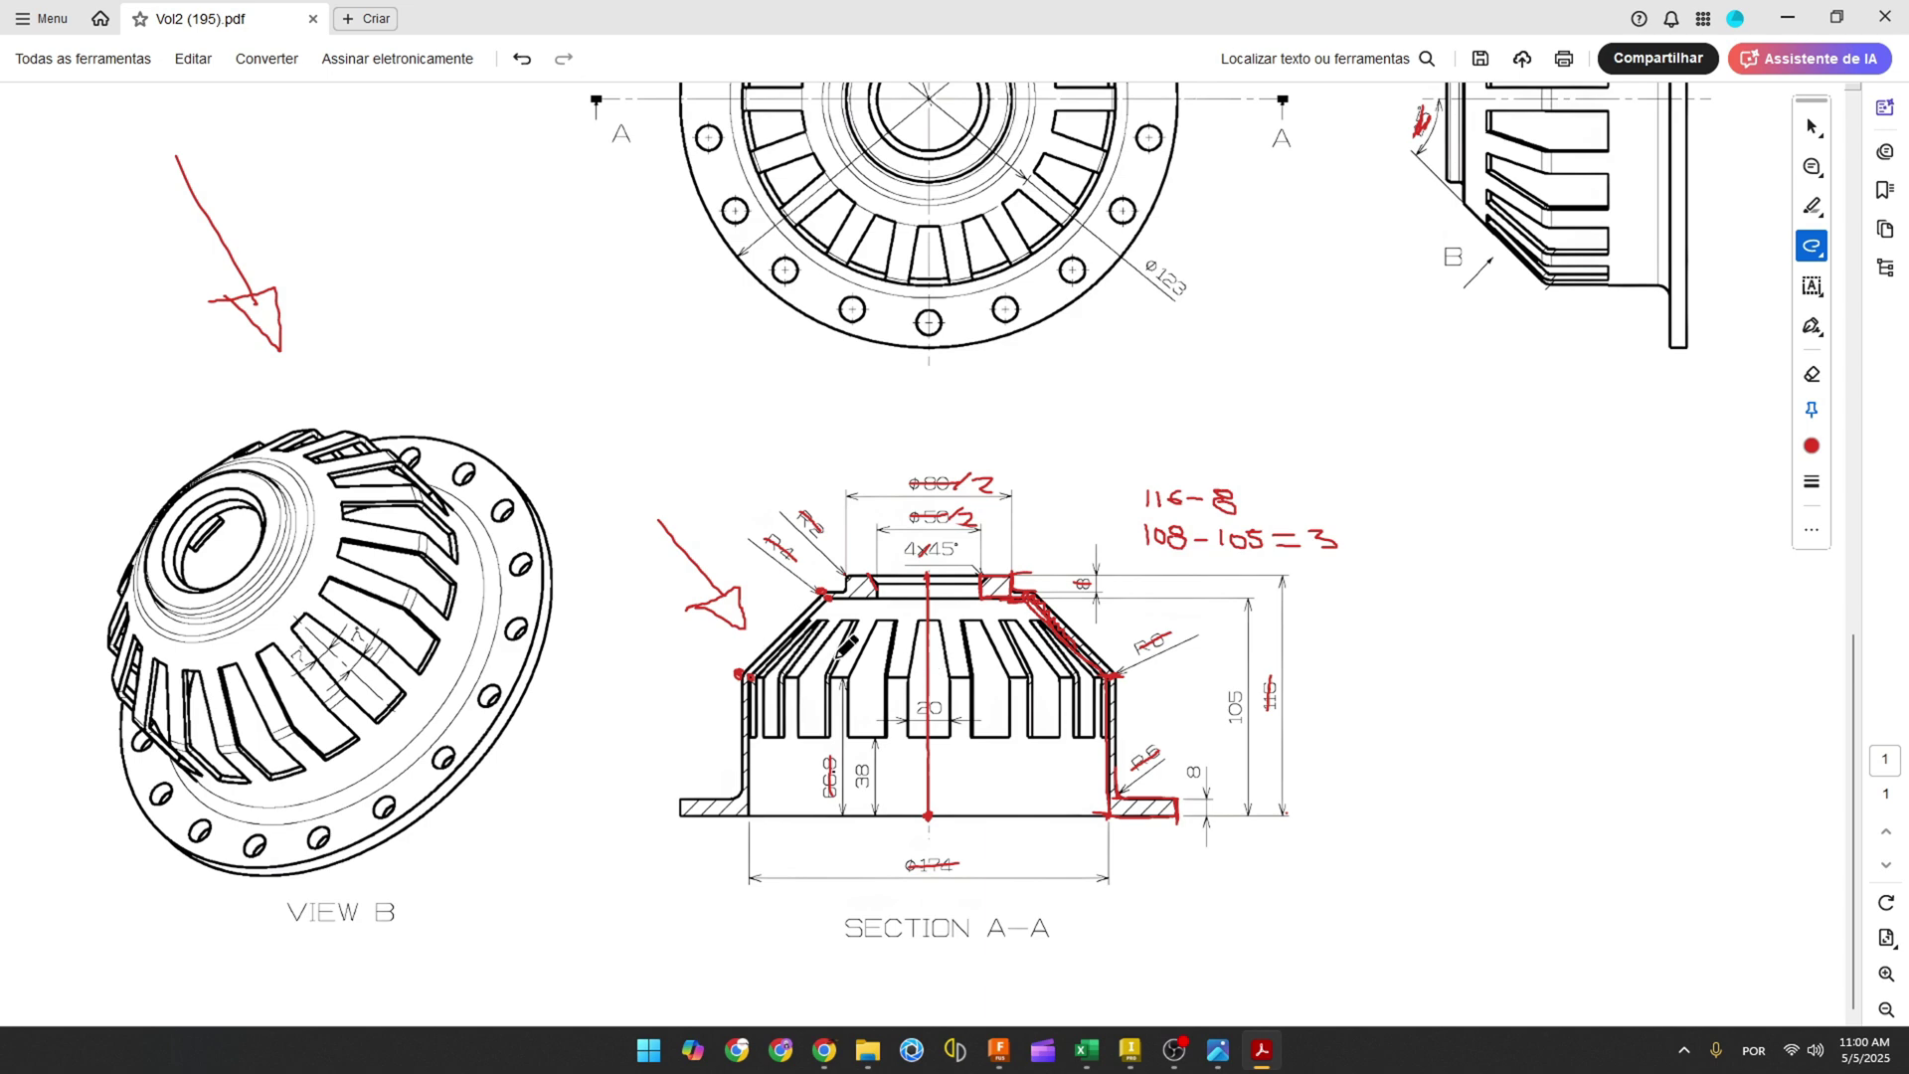
pyautogui.moveTo(922, 619)
pyautogui.mouseDown()
pyautogui.moveTo(905, 711)
pyautogui.moveTo(913, 734)
pyautogui.moveTo(946, 732)
pyautogui.moveTo(937, 626)
pyautogui.moveTo(909, 628)
pyautogui.mouseUp()
pyautogui.scroll(5, 907, 626)
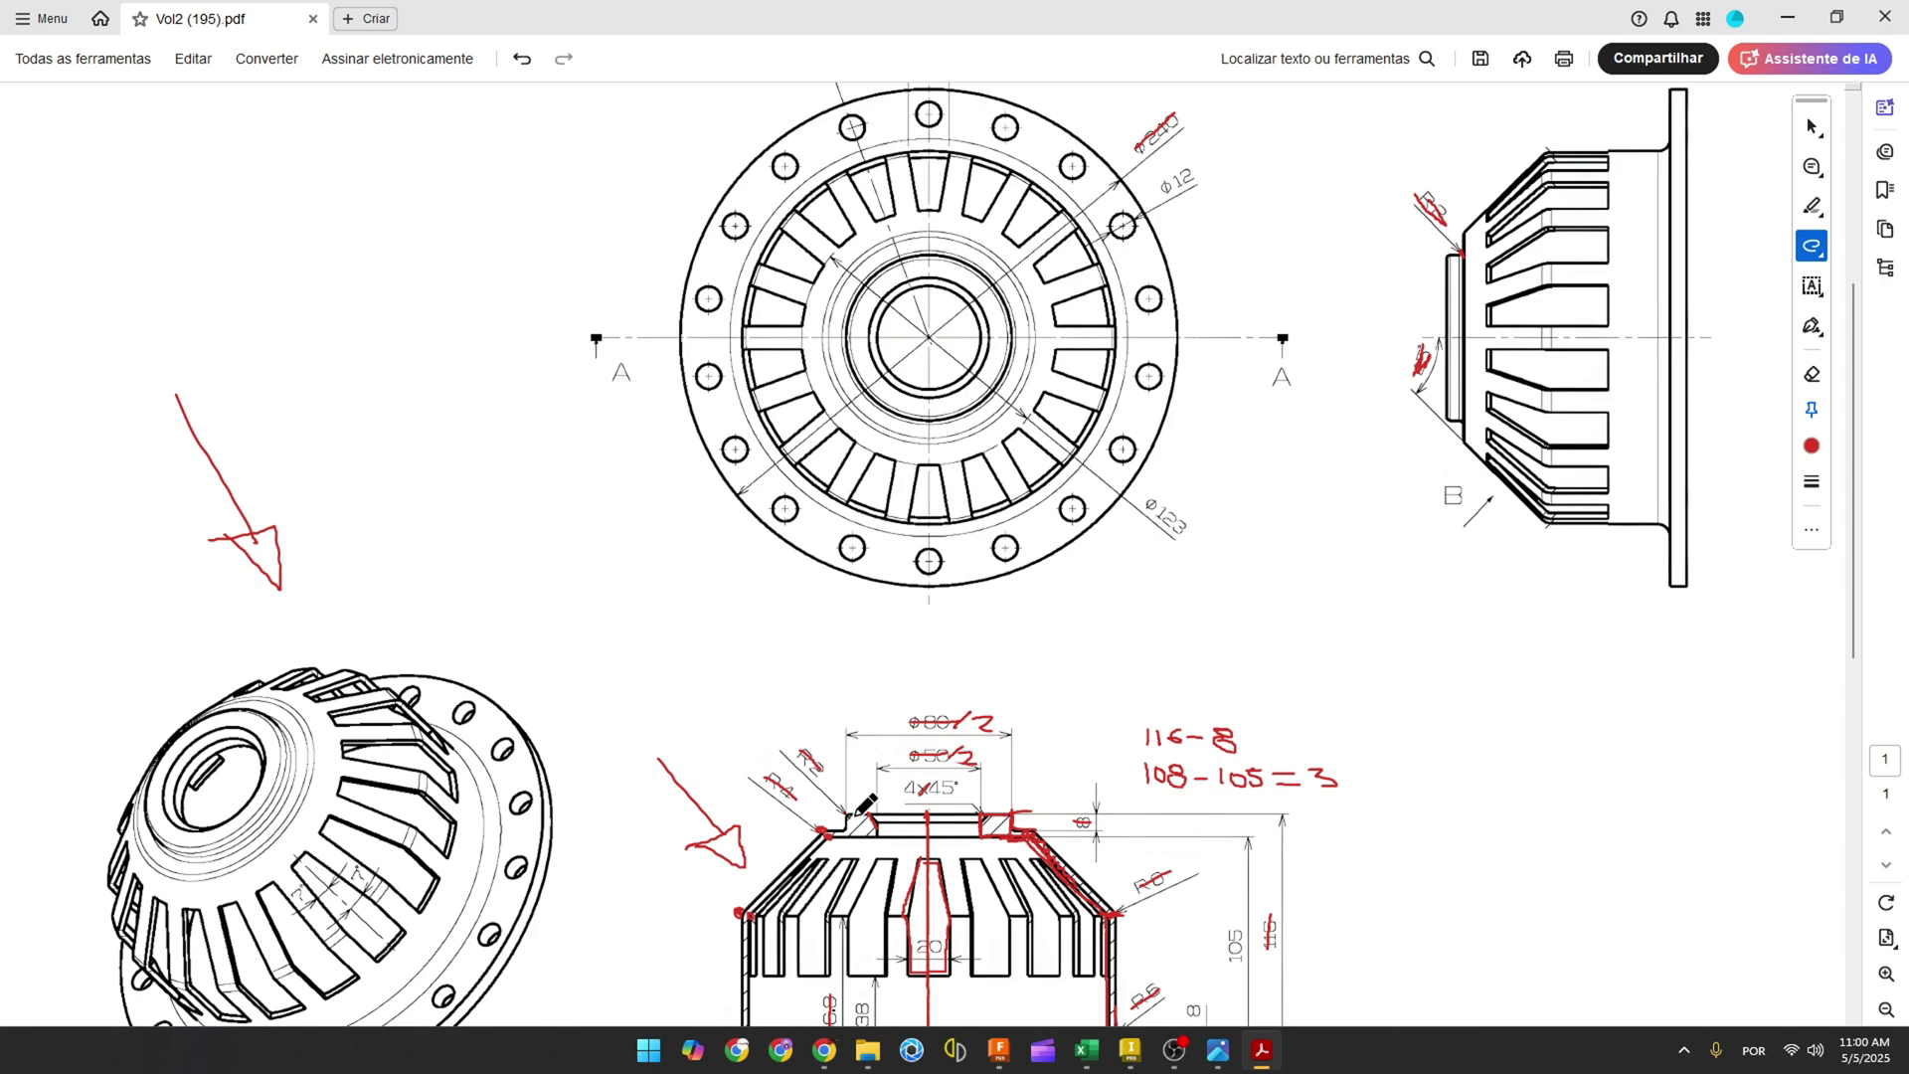
pyautogui.scroll(3, 933, 689)
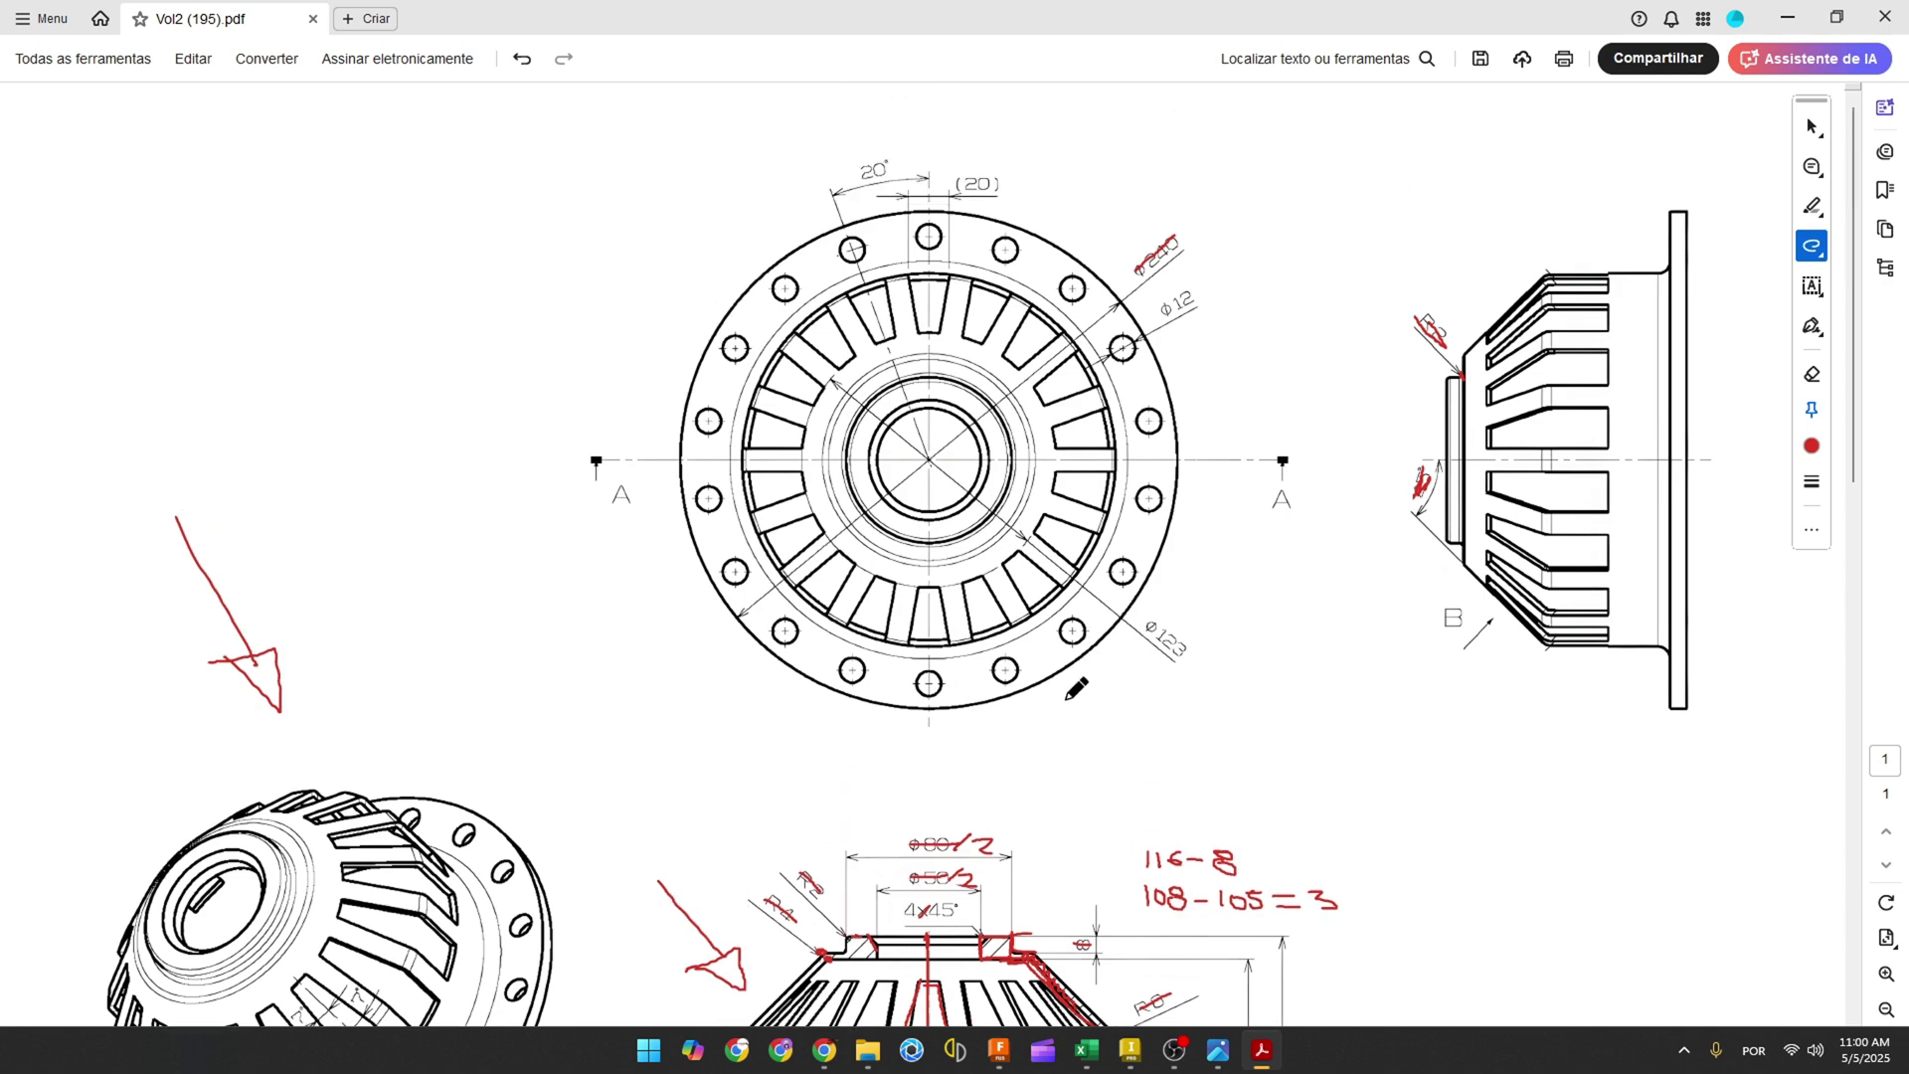
pyautogui.click(1000, 1054)
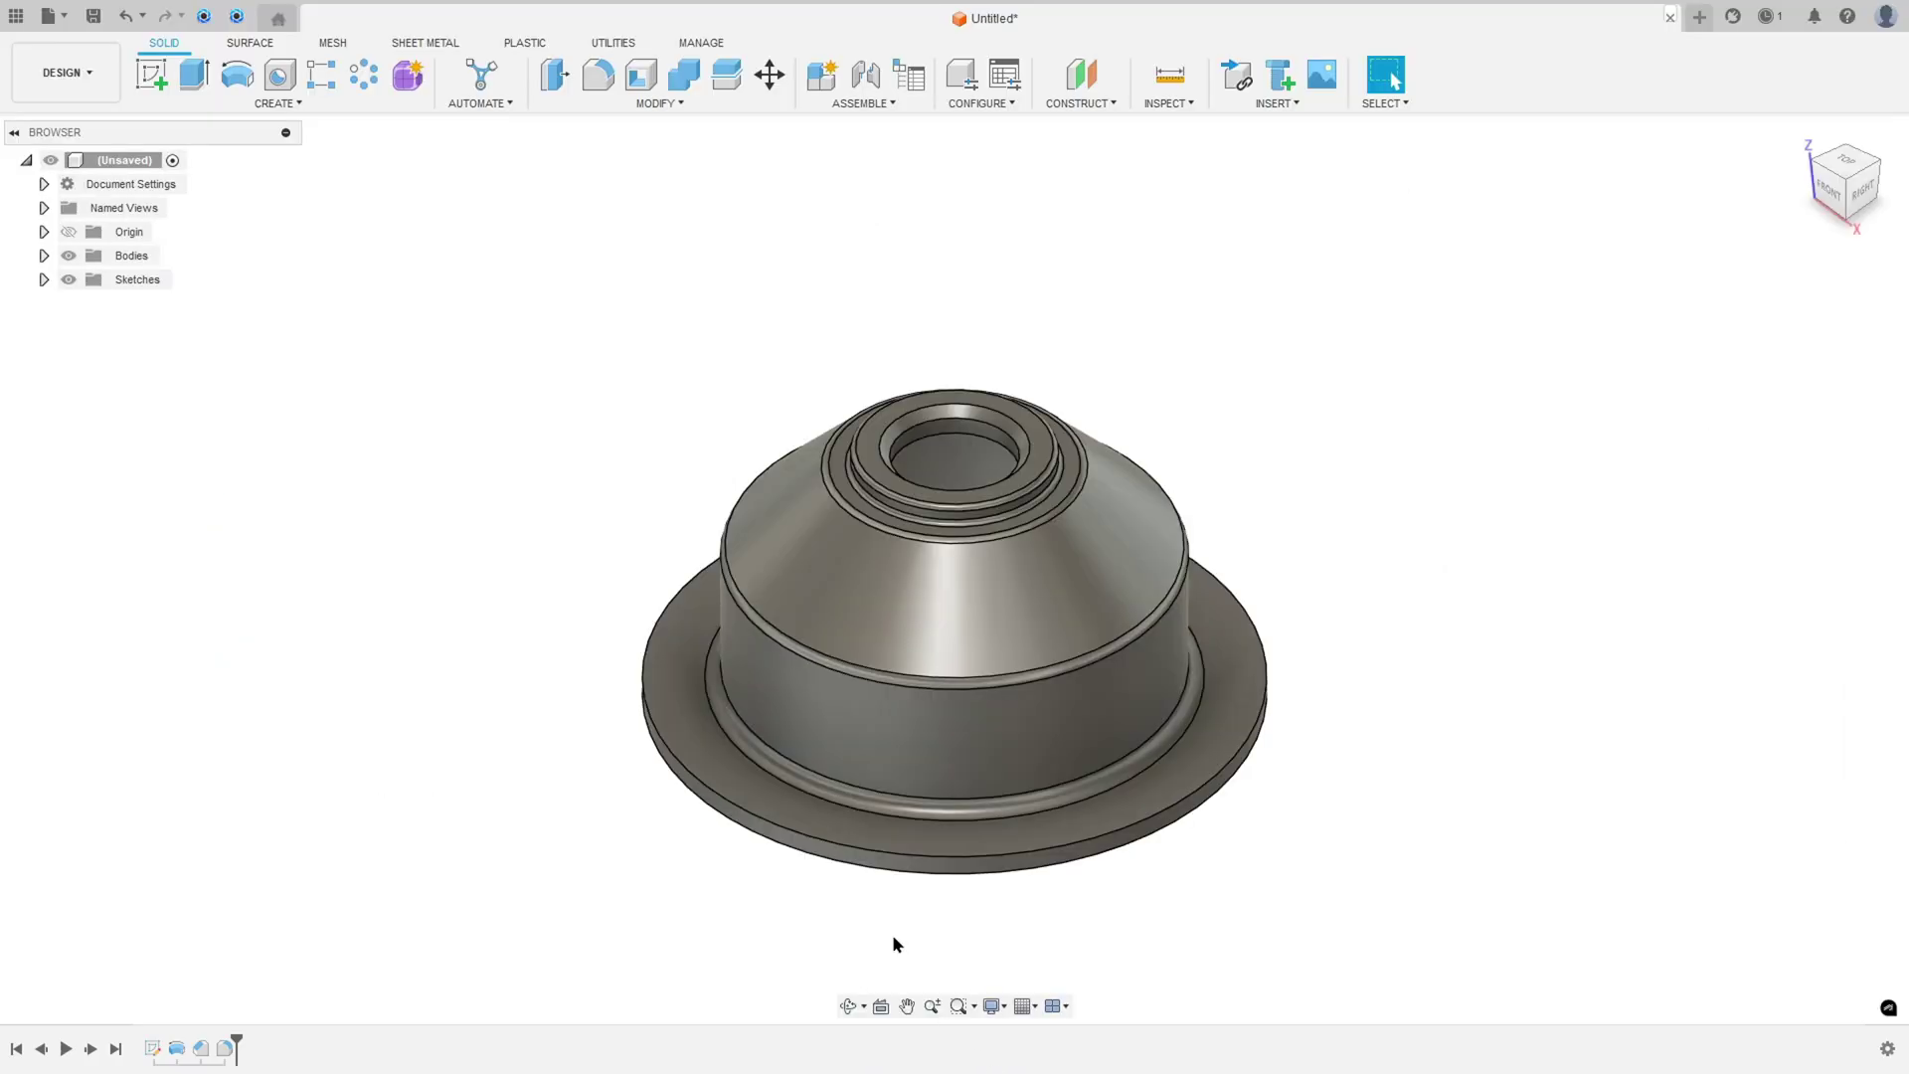
# Start a sketch on the hub's top face and project the outer cylindrical wall into it.
pyautogui.click(152, 78)
pyautogui.click(969, 468)
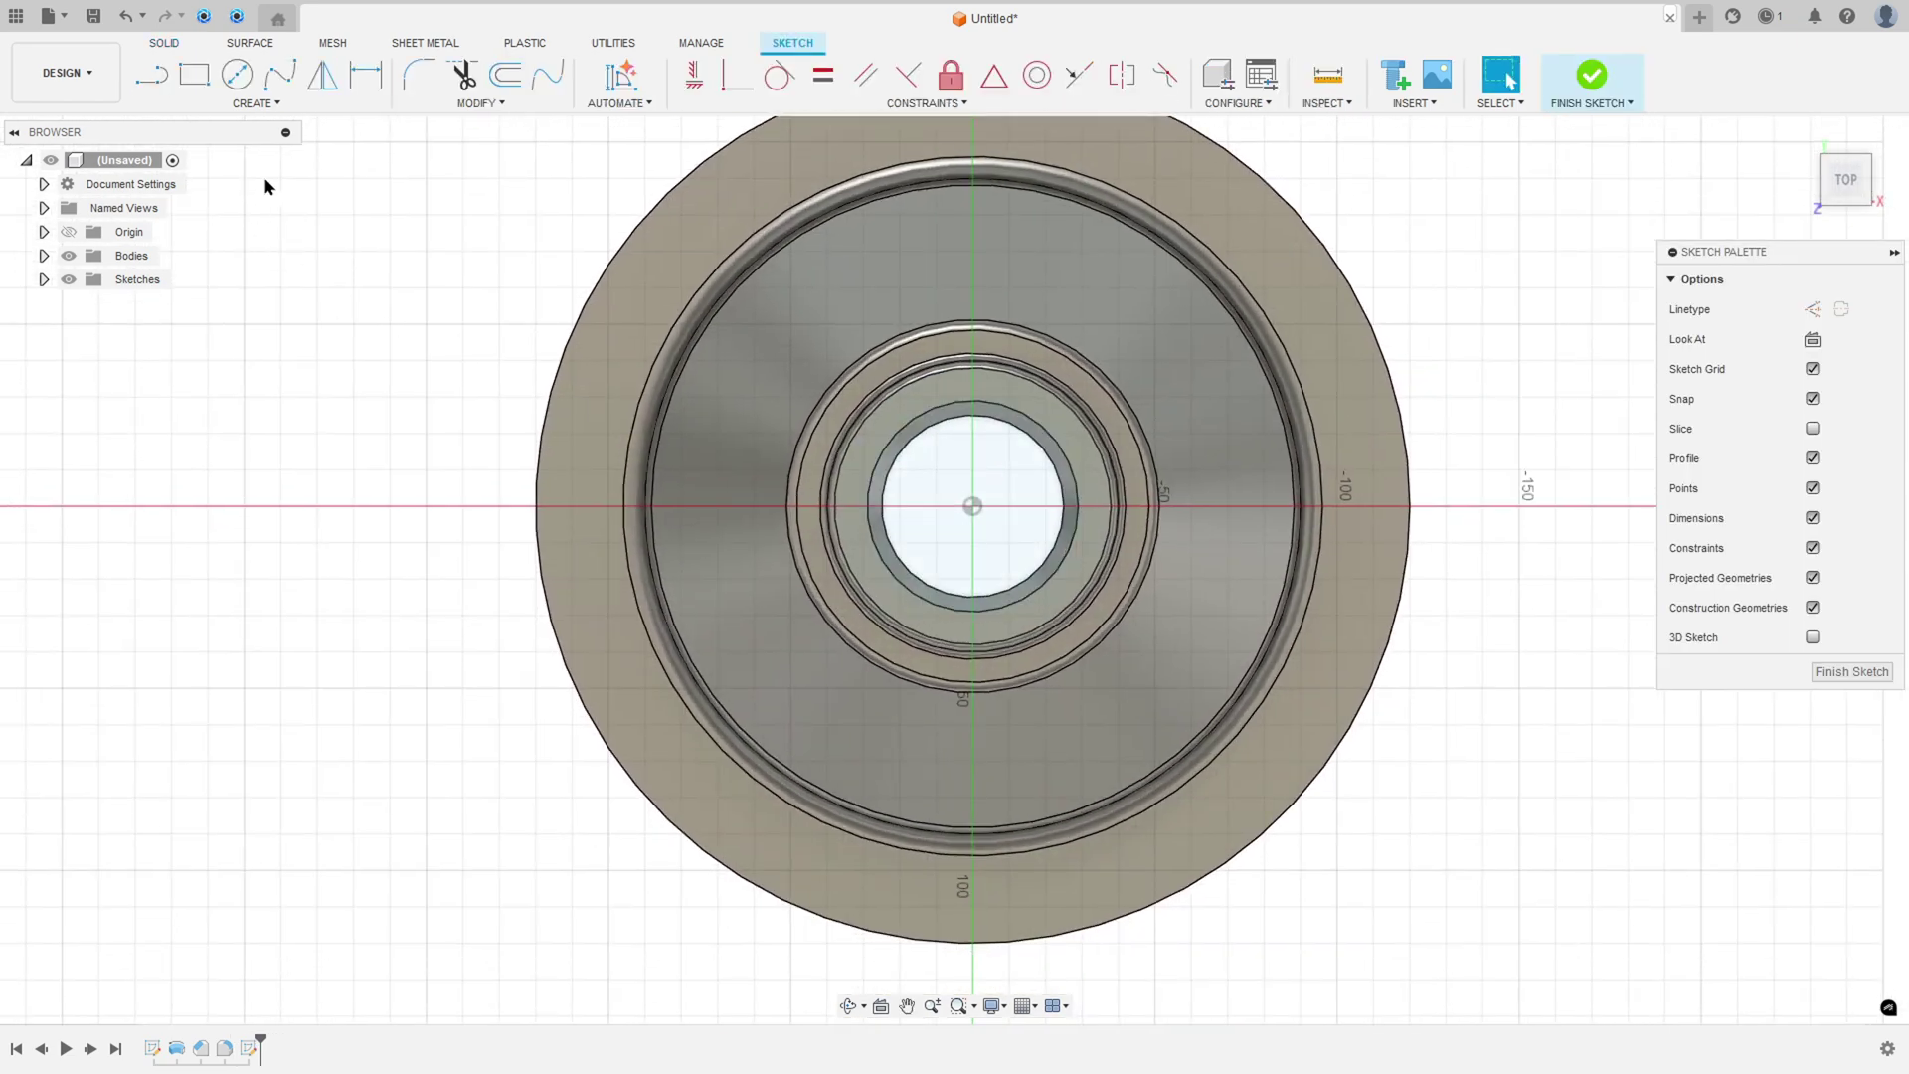
pyautogui.click(237, 105)
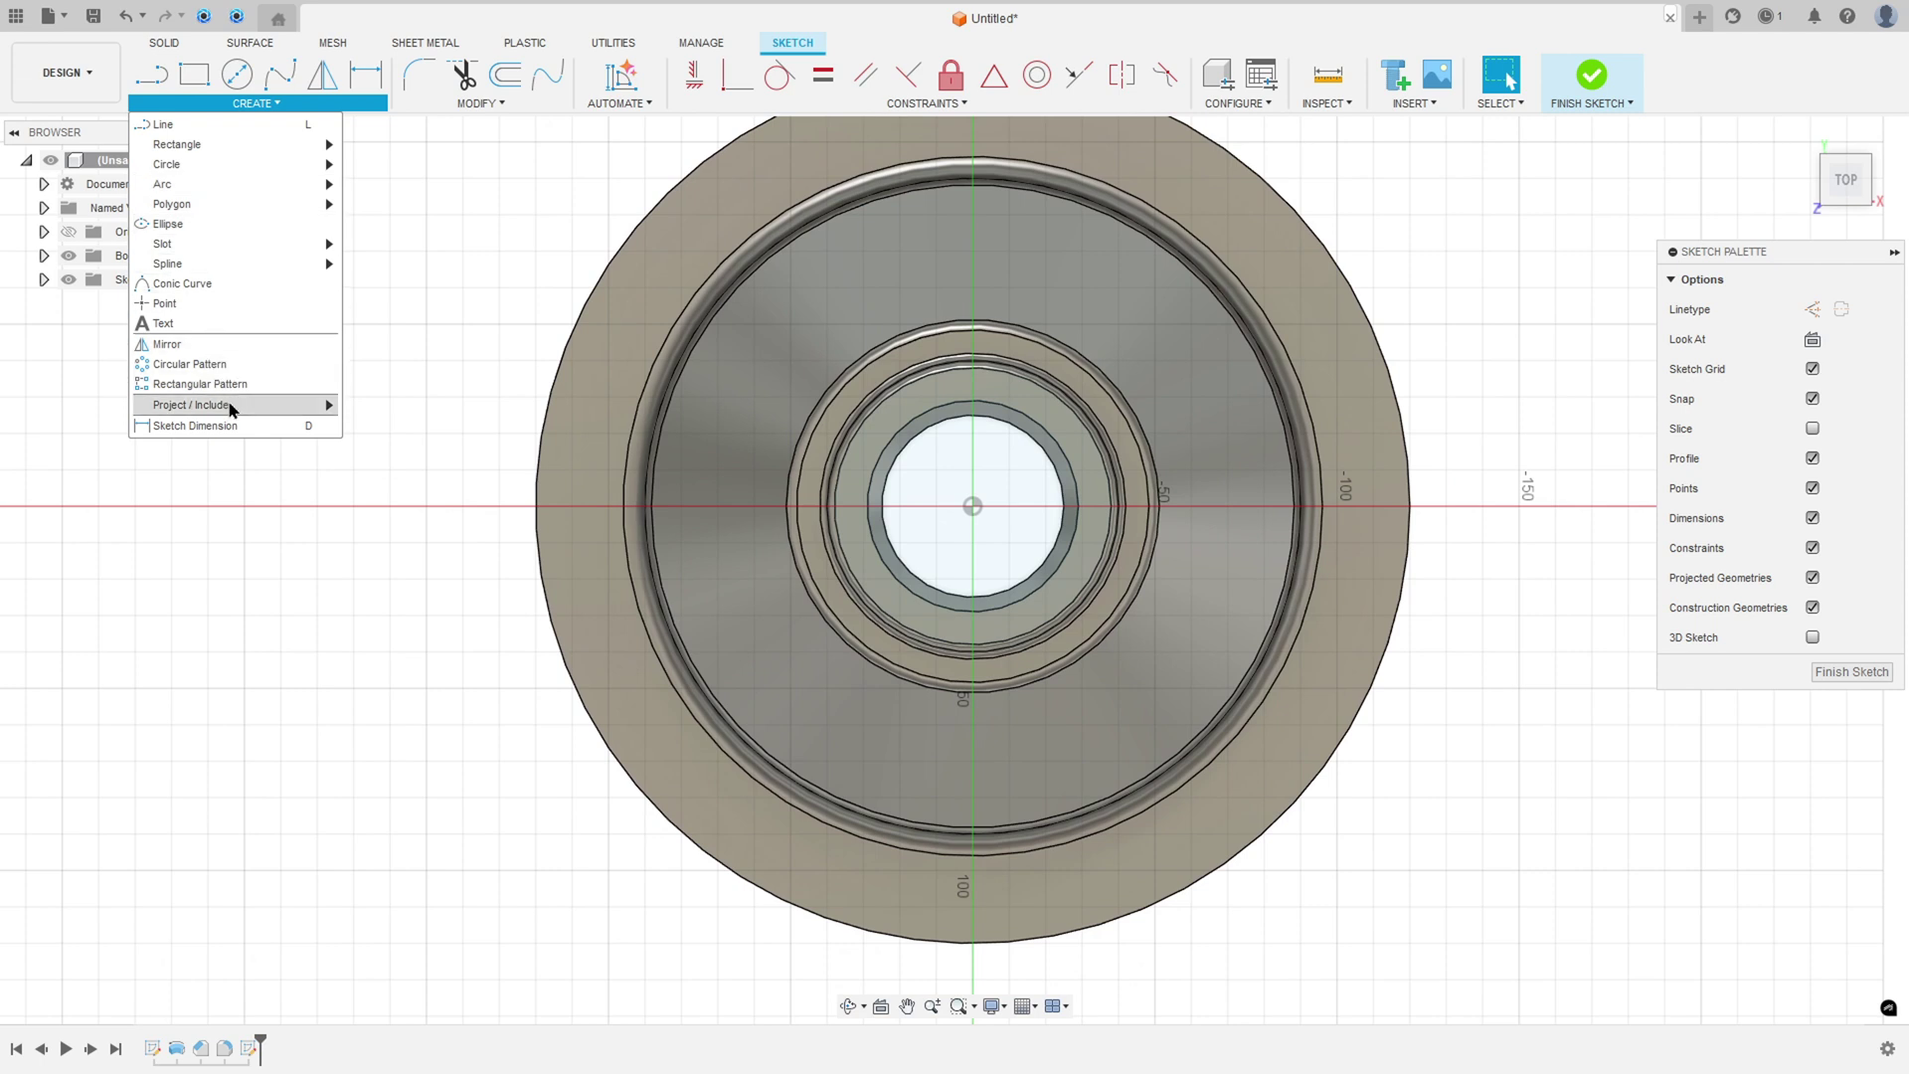
pyautogui.moveTo(229, 406)
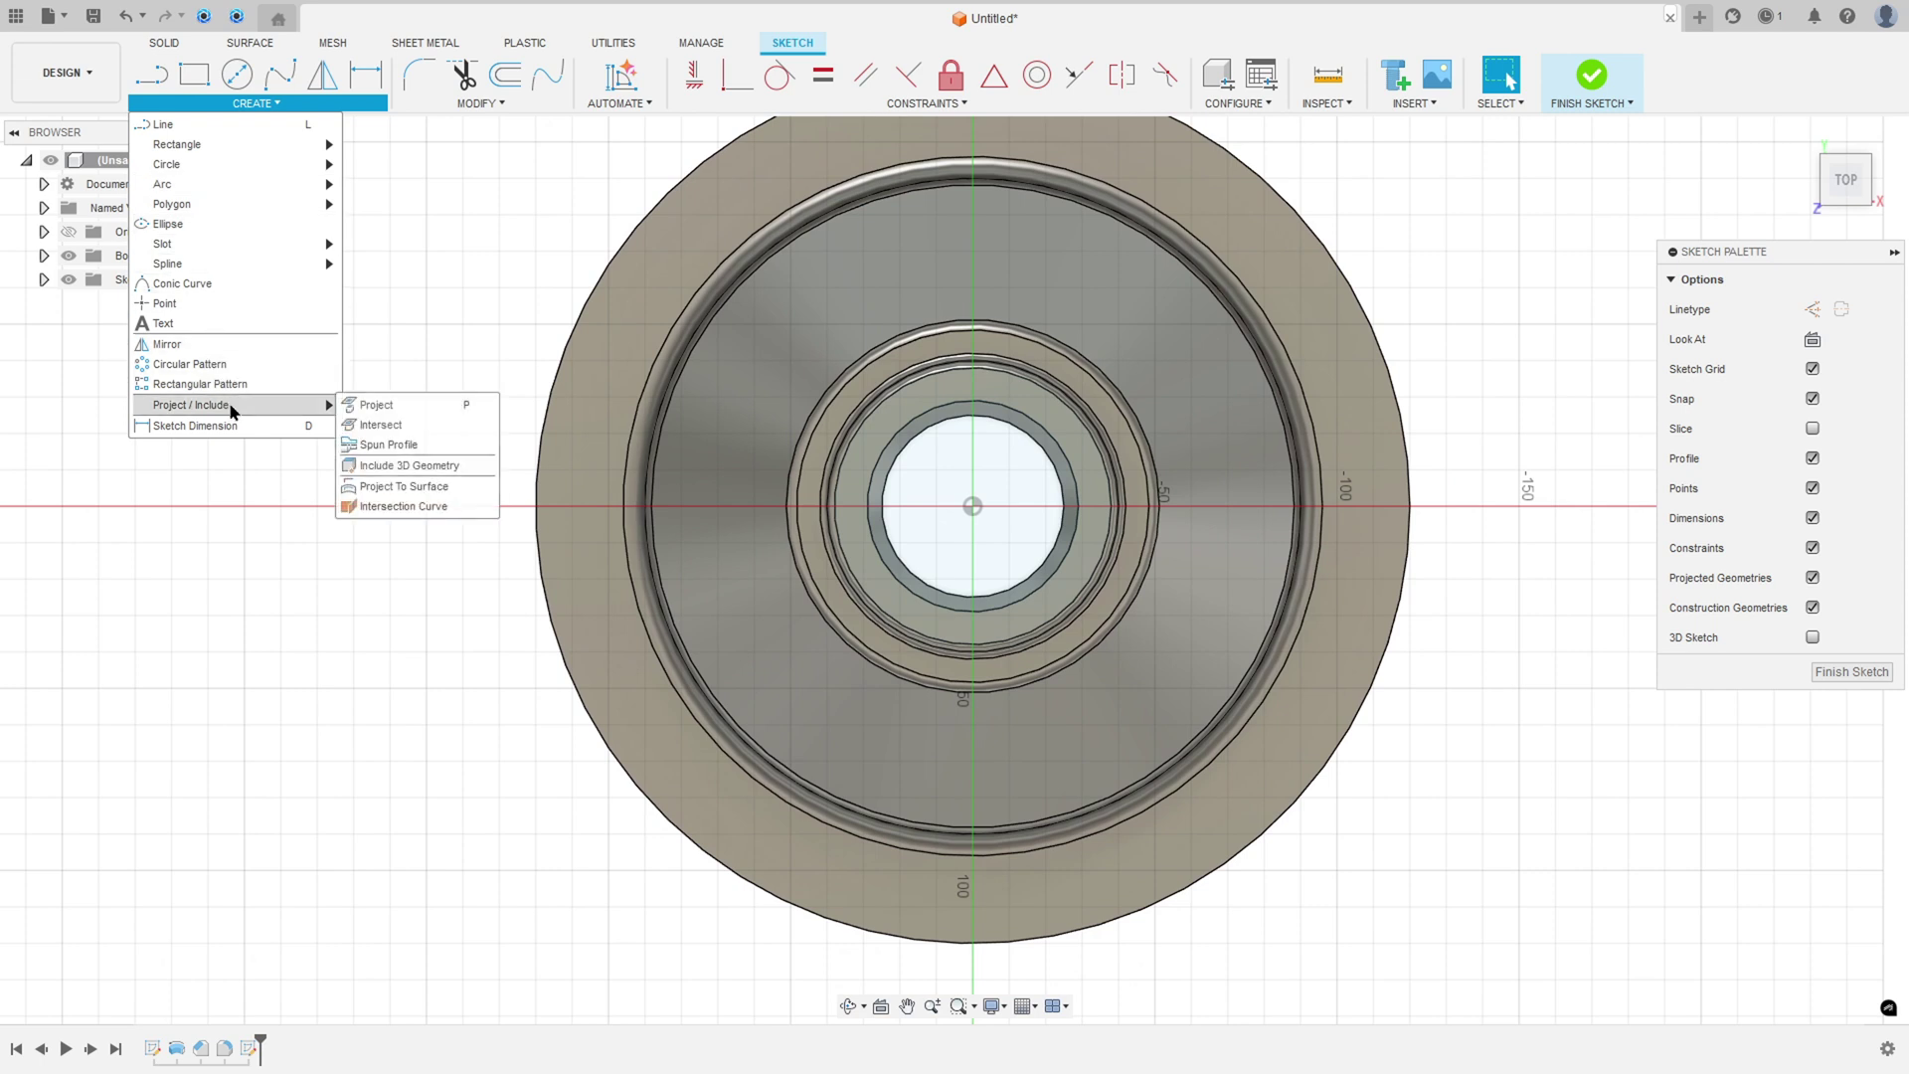
pyautogui.click(373, 406)
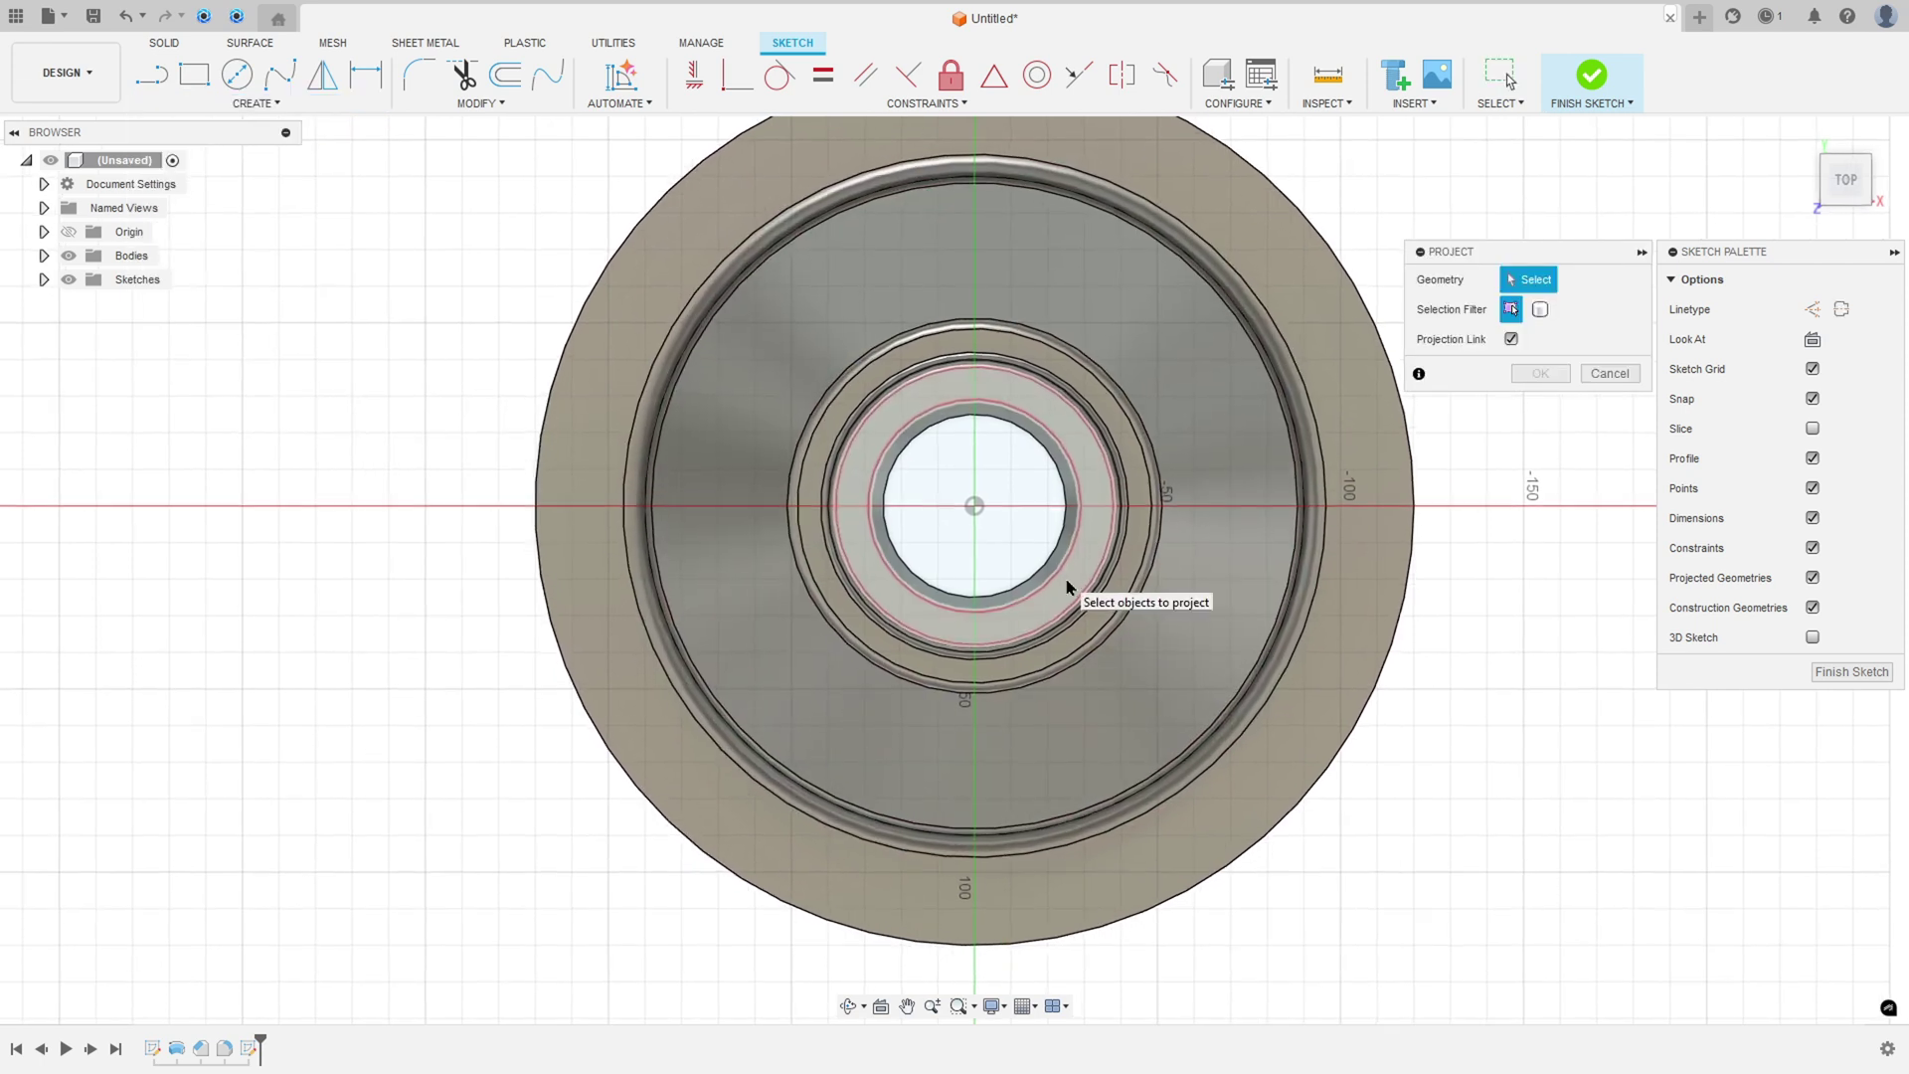
pyautogui.keyDown('shift'); pyautogui.moveTo(1469, 705); pyautogui.dragTo(1169, 702, button='middle'); pyautogui.keyUp('shift')
pyautogui.click(1076, 709)
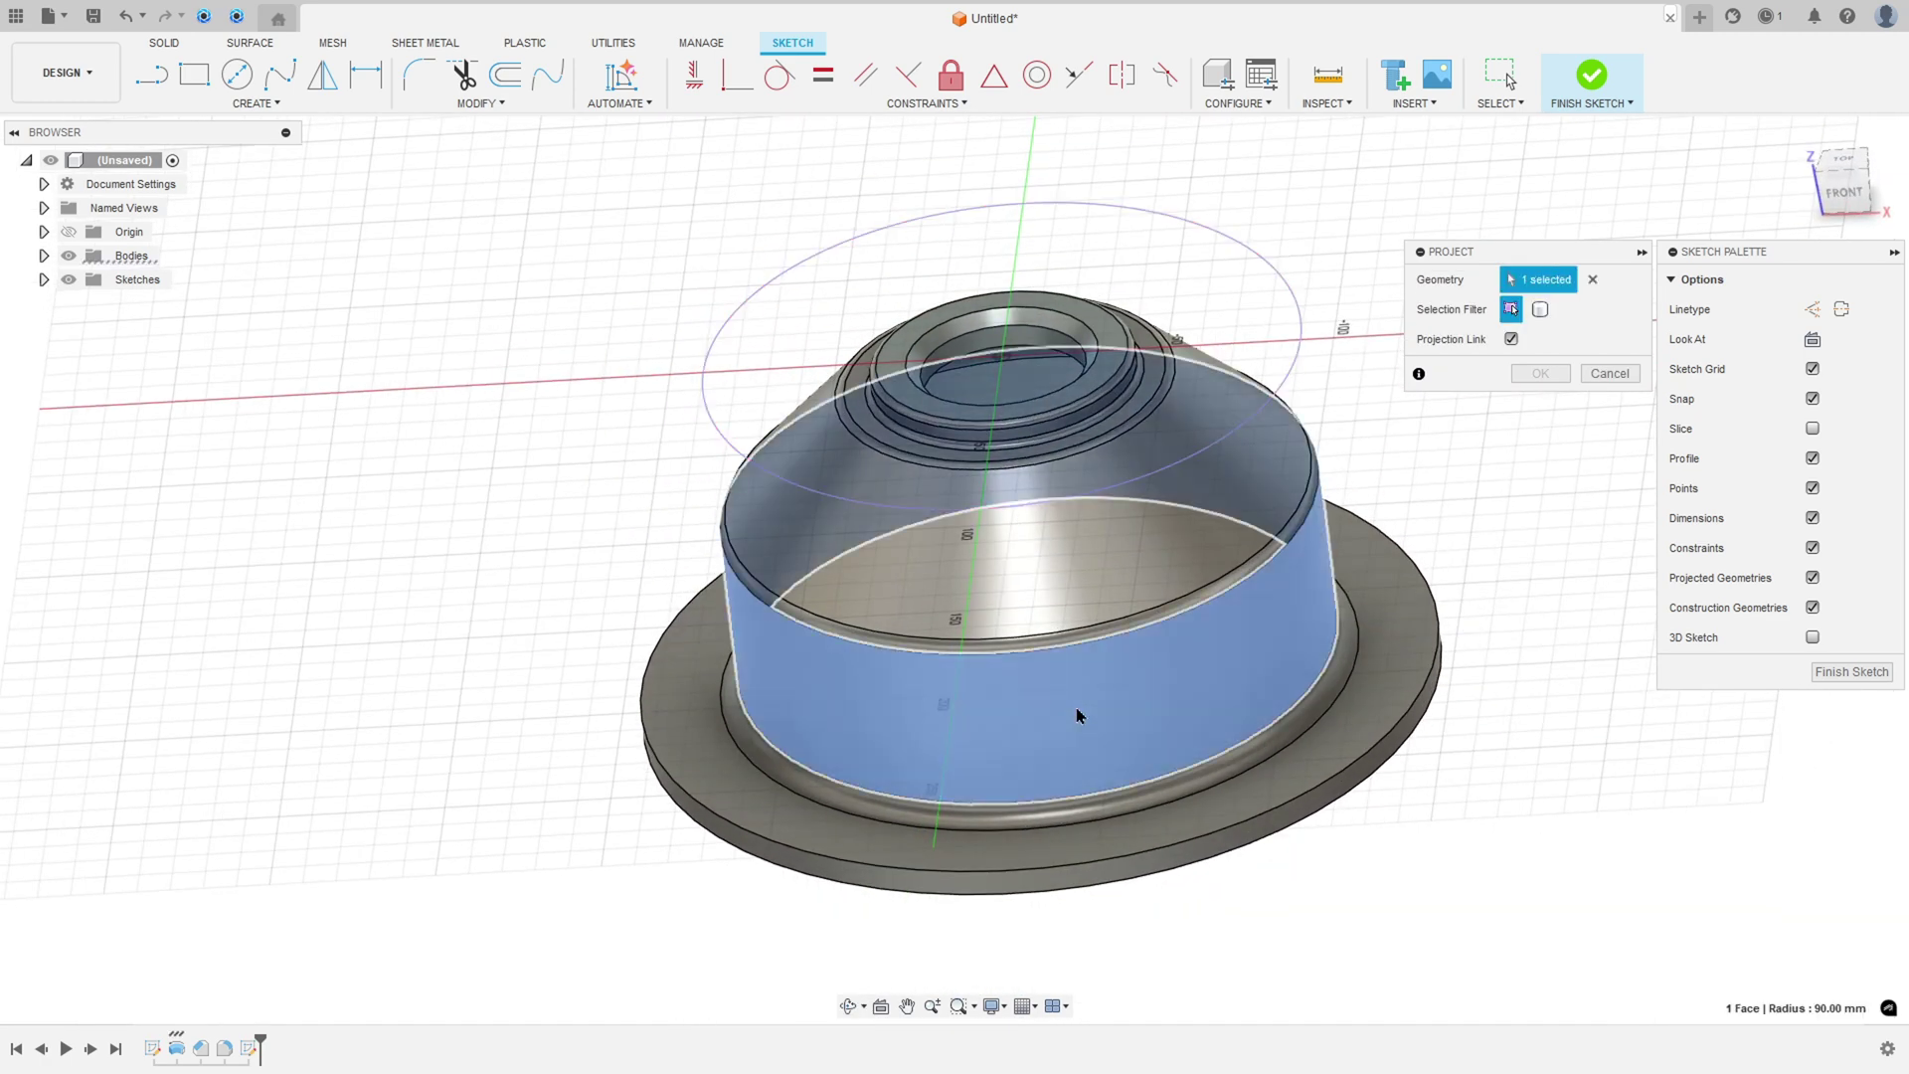
pyautogui.click(1541, 376)
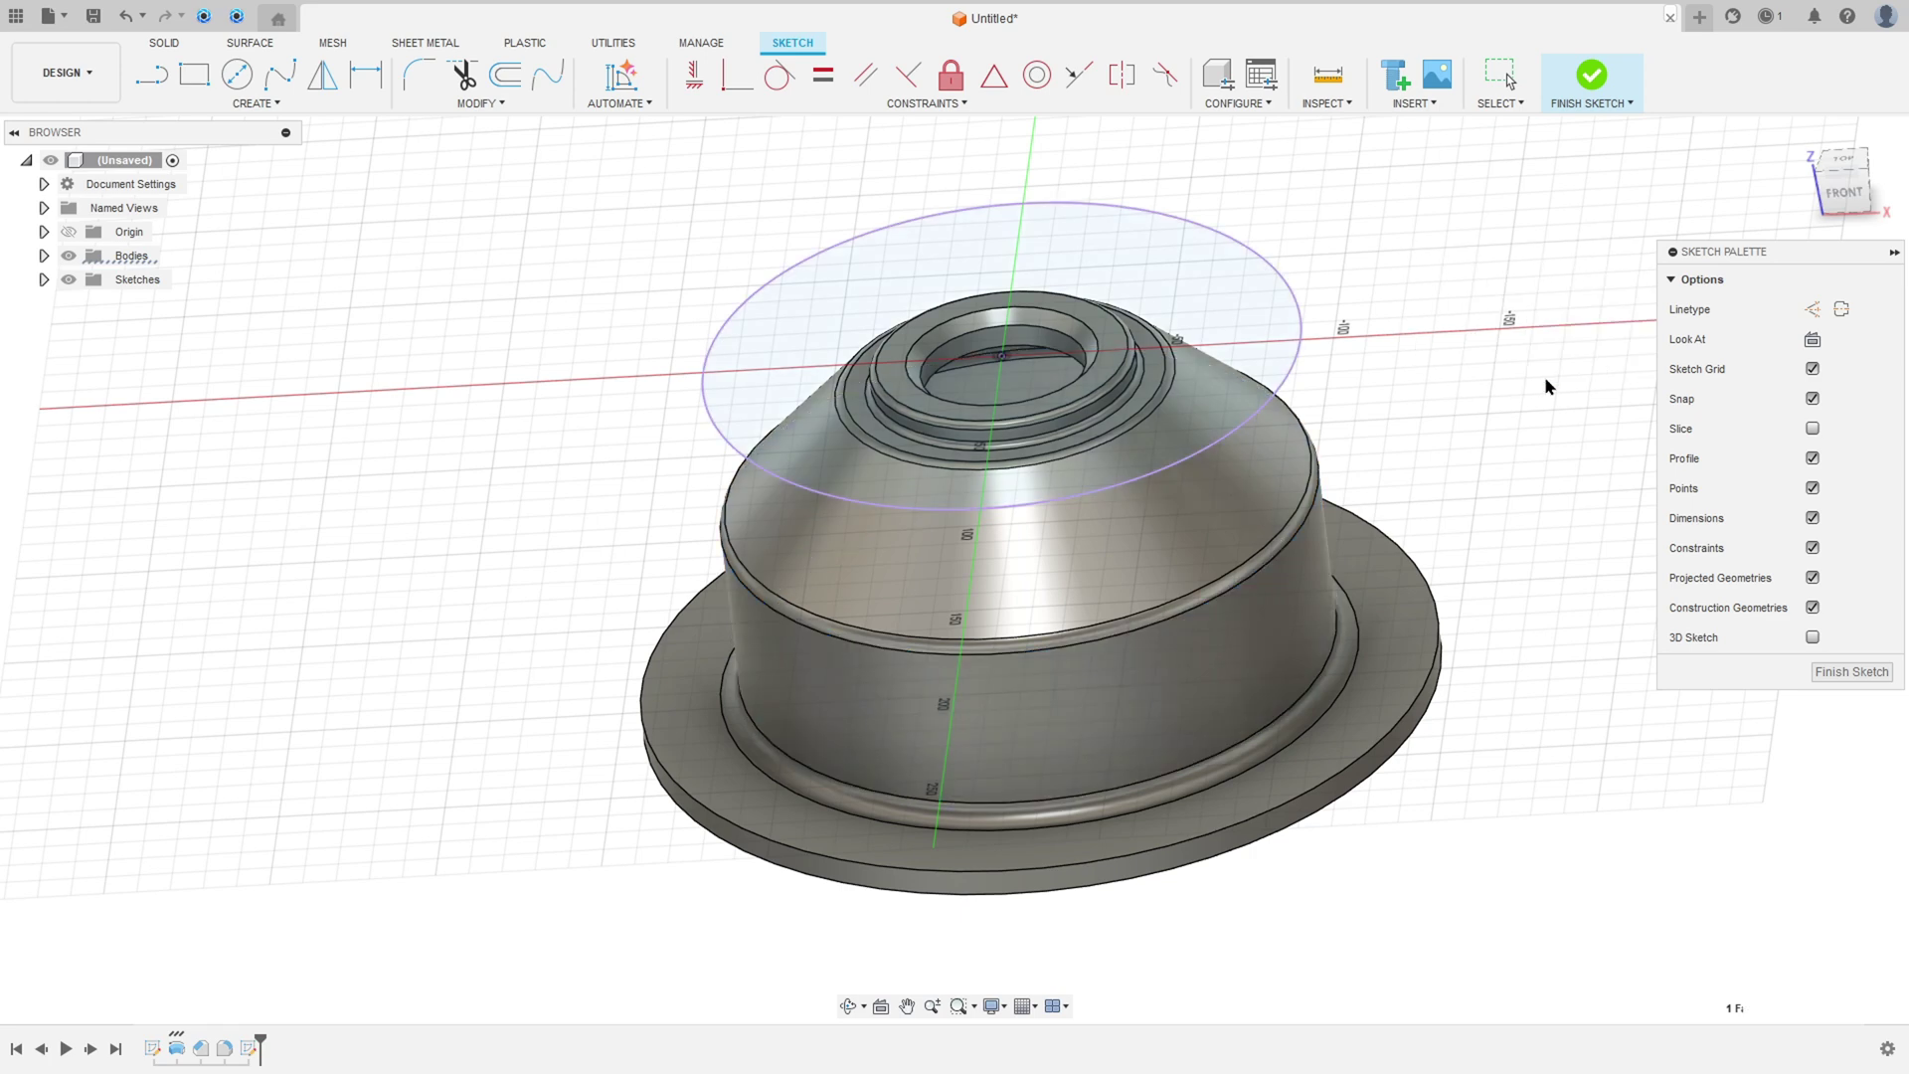
# View the sketch from the top and hide the bodies.
pyautogui.click(1844, 161)
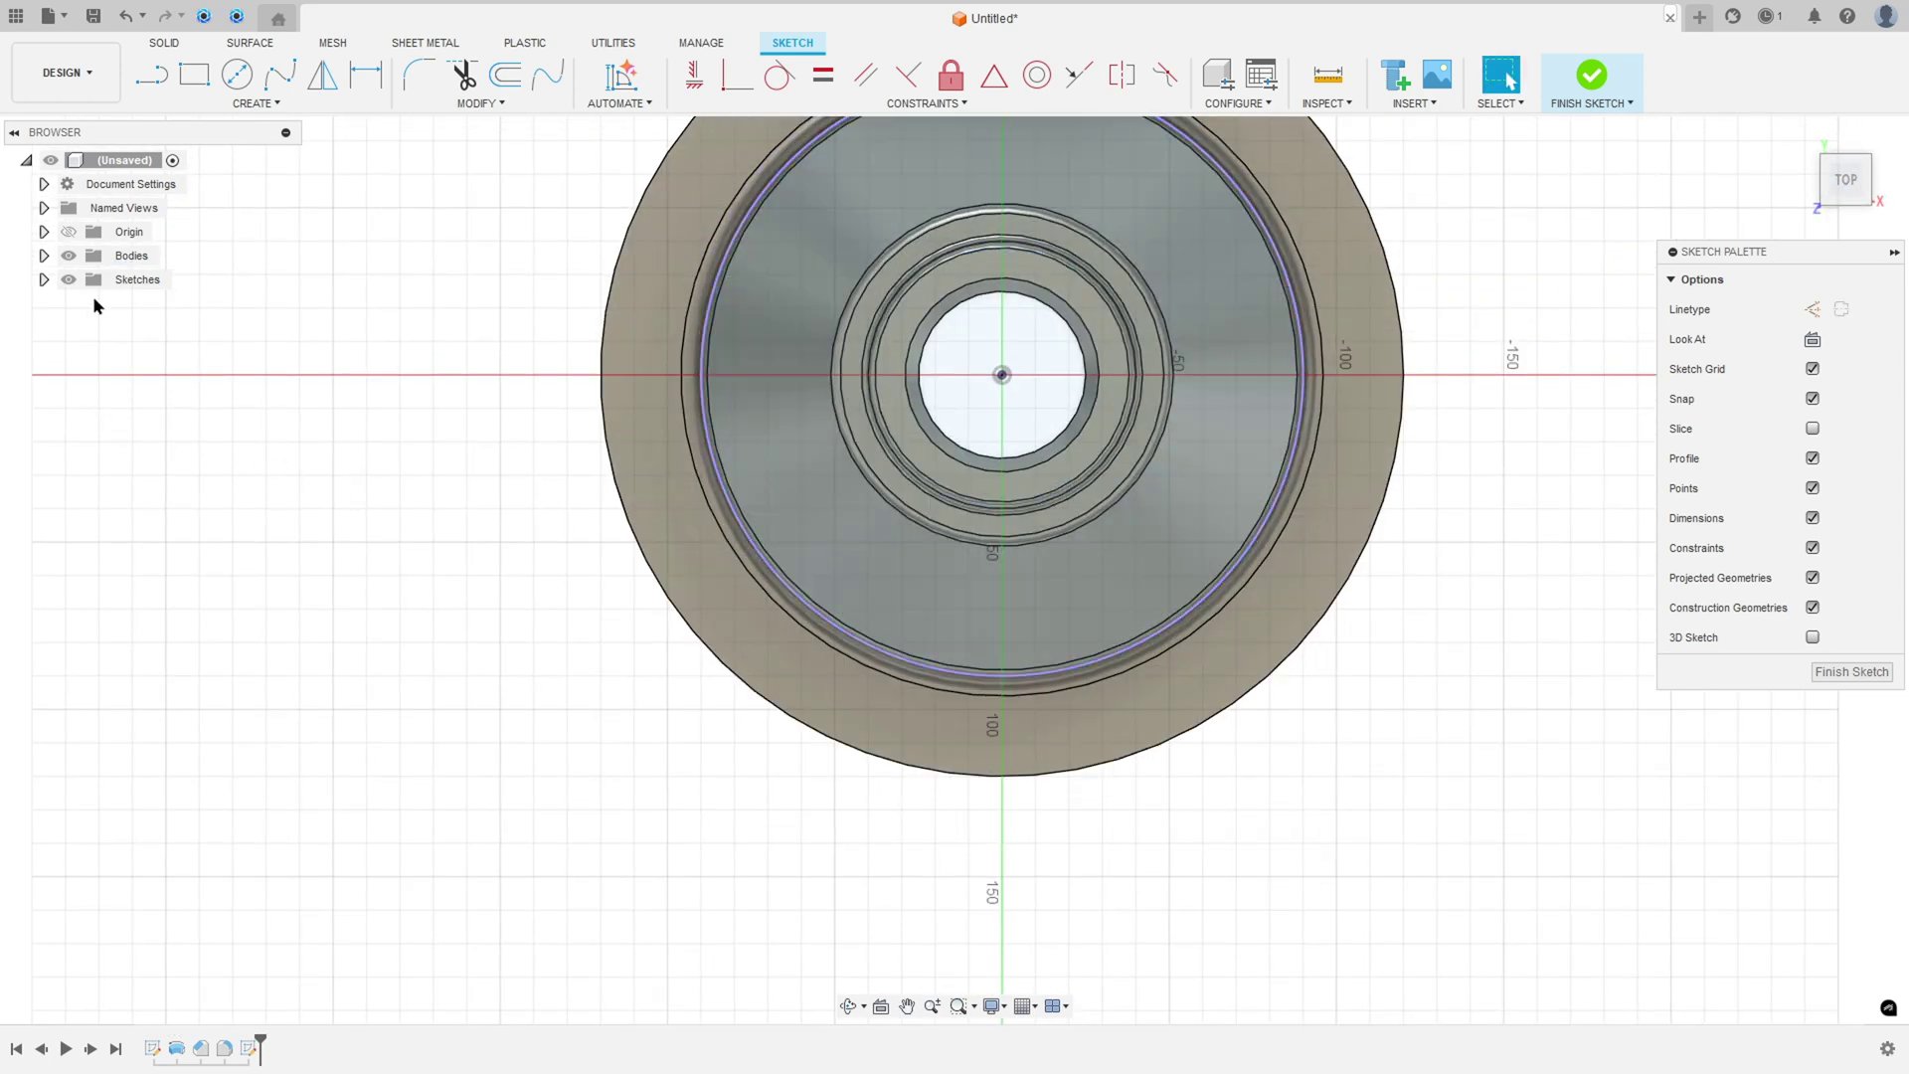
pyautogui.click(68, 256)
pyautogui.moveTo(618, 381); pyautogui.dragTo(592, 503, button='middle')
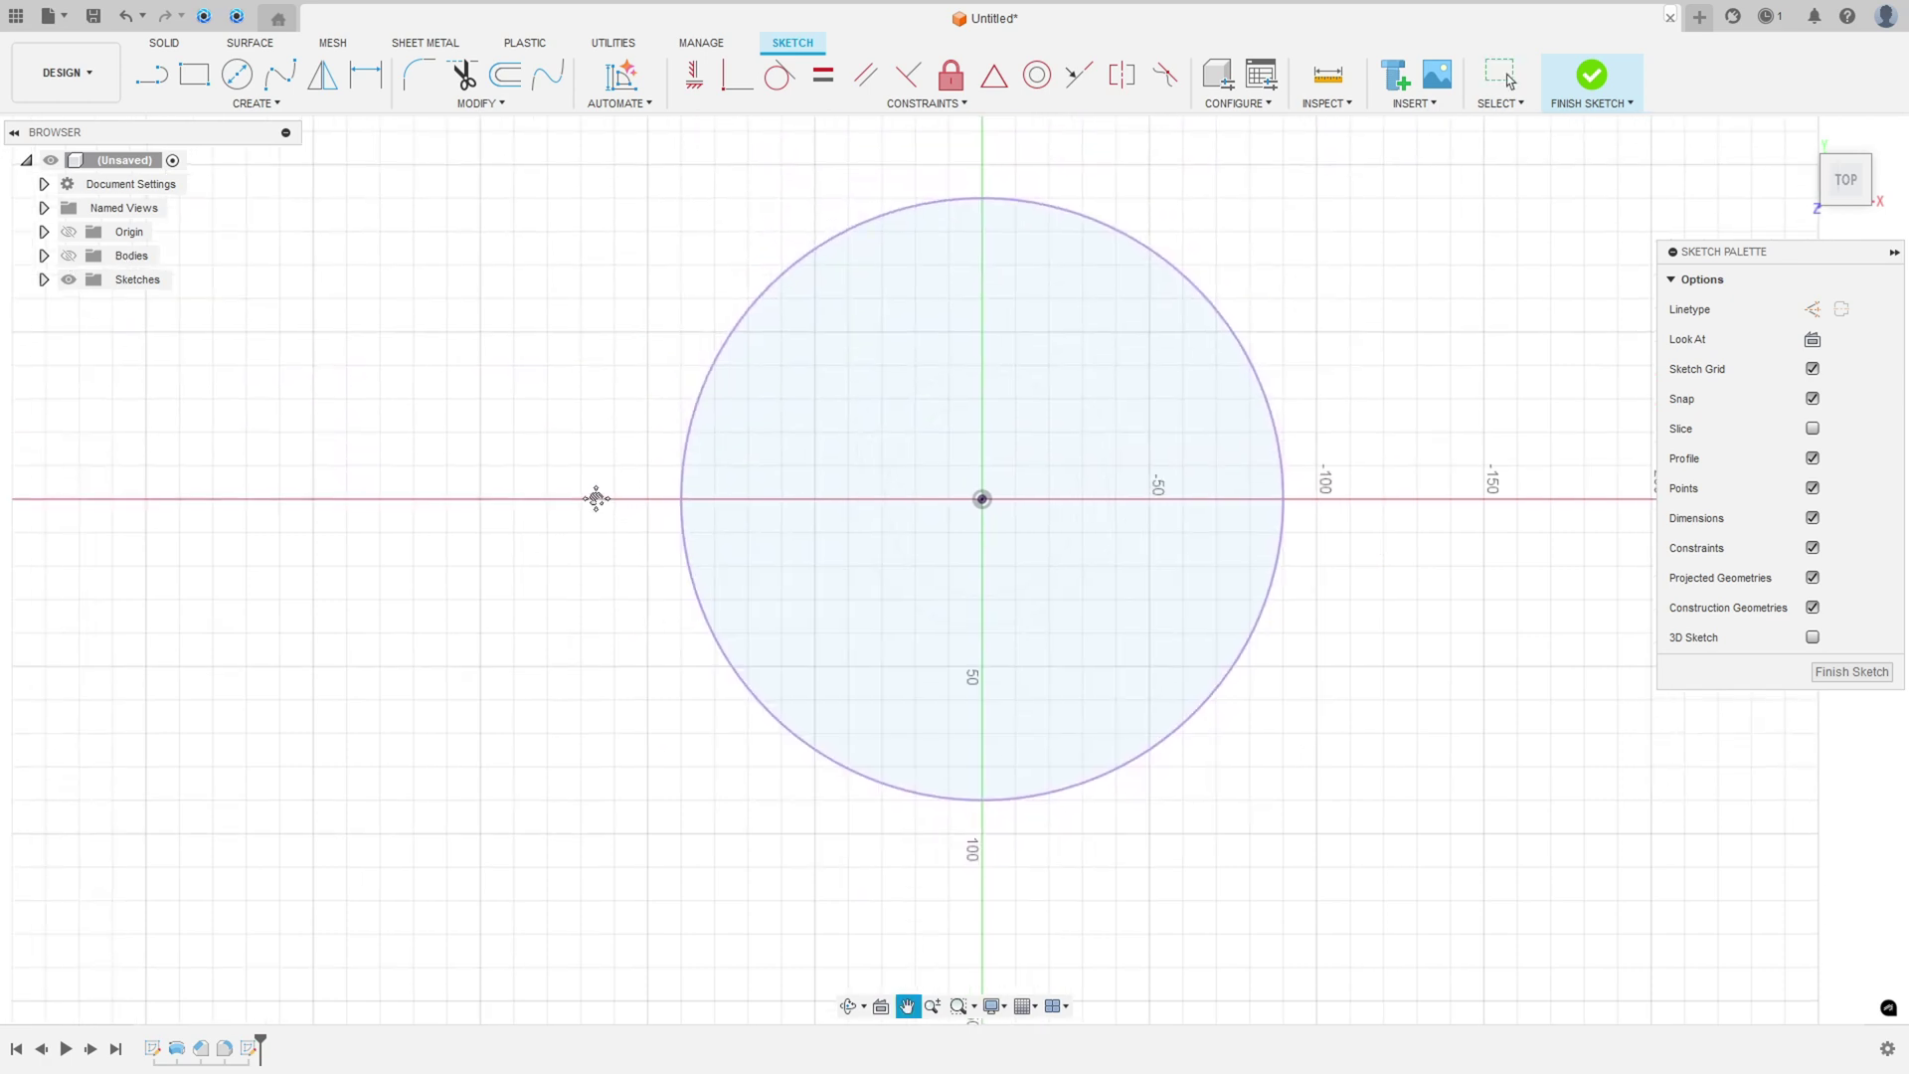
# Switch to the PDF drawing, mark the slots' inner boundary and cross out the Ø123 note in red, and return to Fusion.
pyautogui.hotkey('alt', 'Tab')
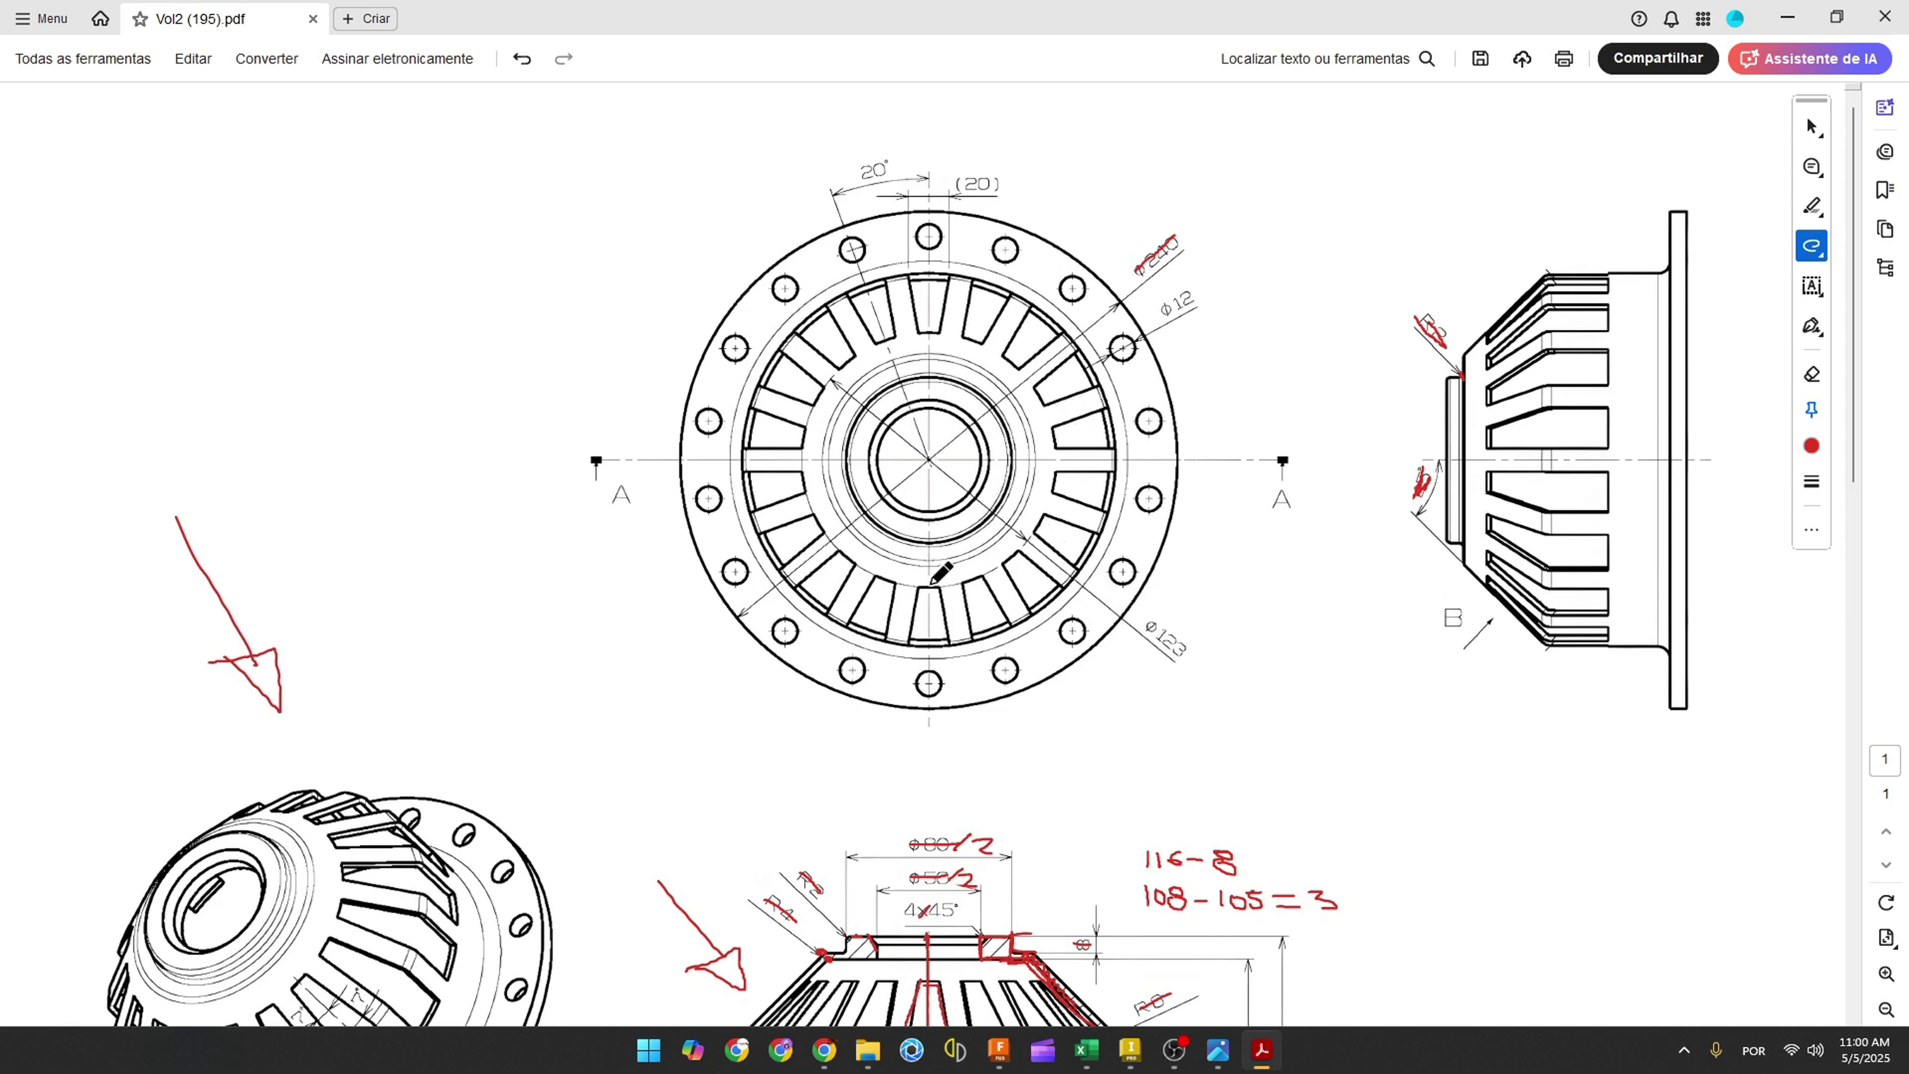
pyautogui.moveTo(937, 584); pyautogui.dragTo(1039, 535)
pyautogui.moveTo(1144, 622); pyautogui.dragTo(1185, 655)
pyautogui.click(999, 1049)
# Draw a construction circle 123 mm in diameter centred on the sketch origin.
pyautogui.click(237, 73)
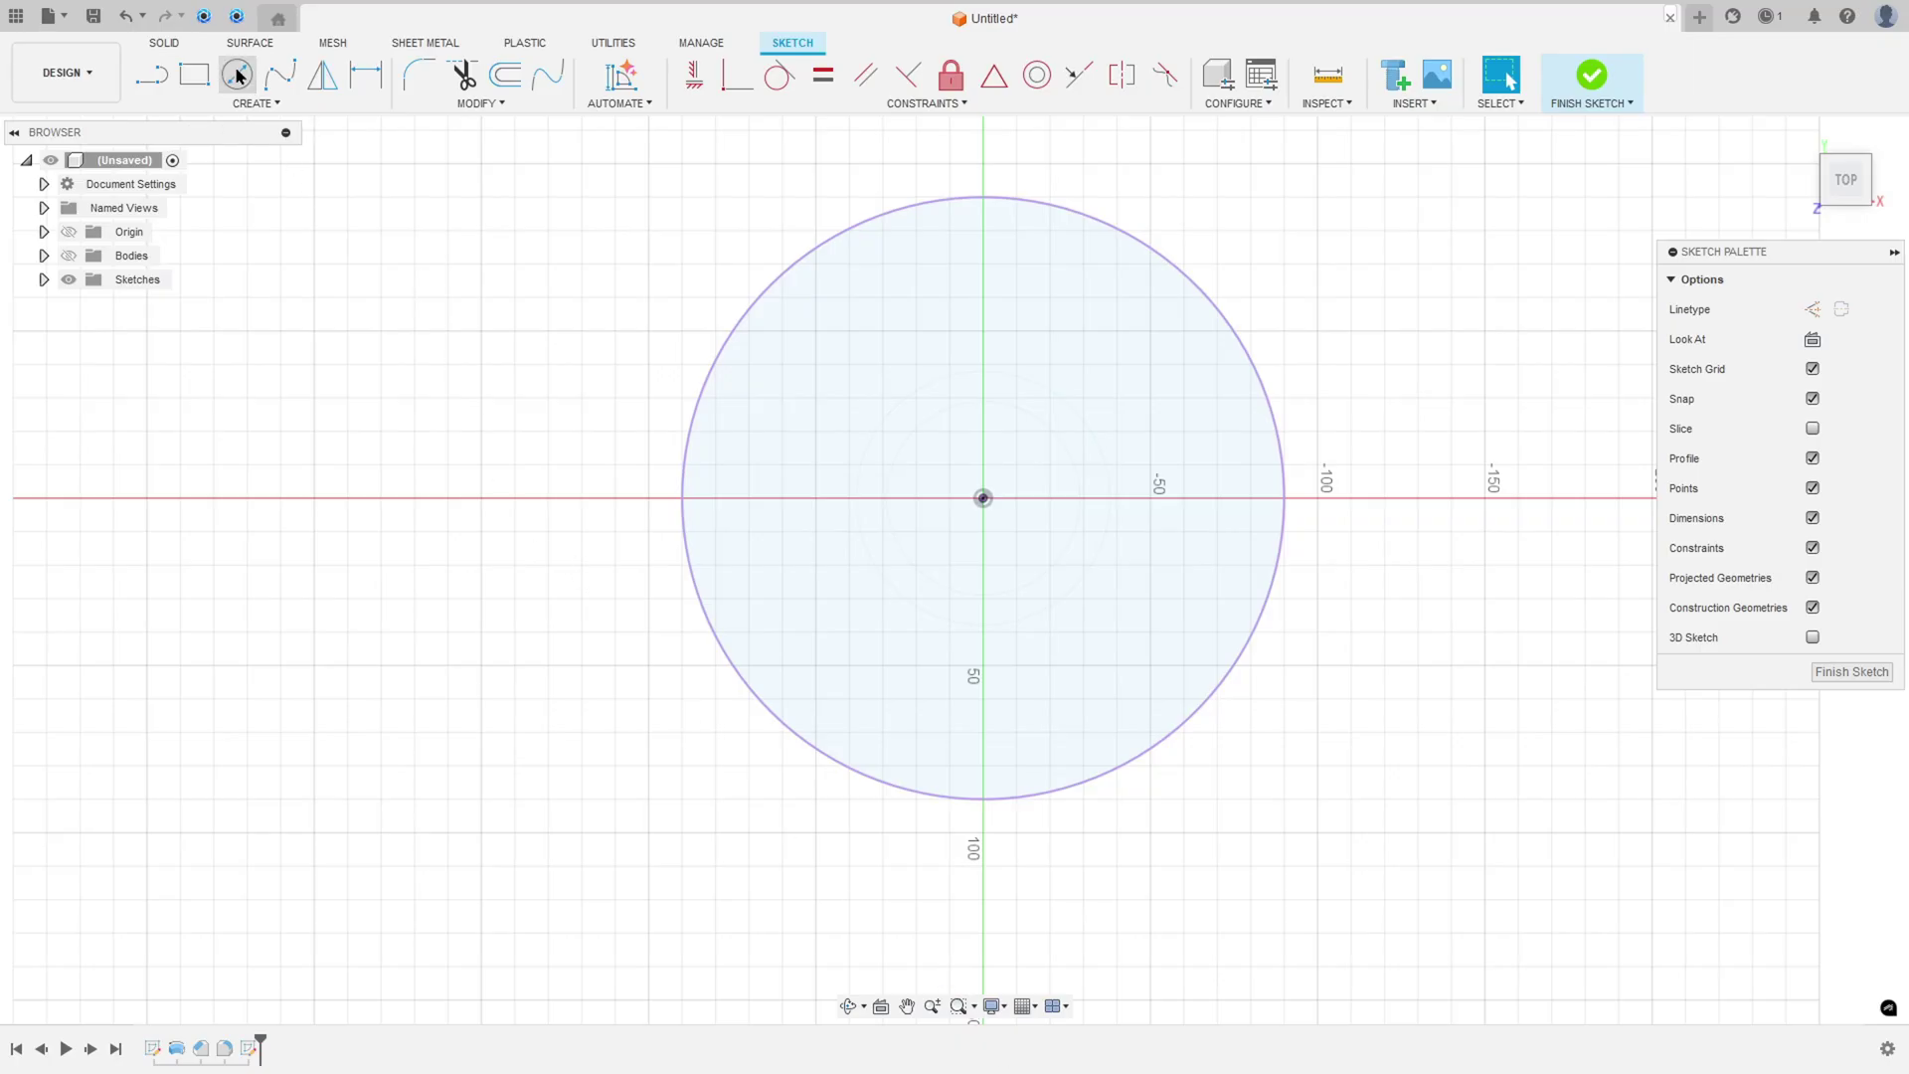
pyautogui.click(1806, 409)
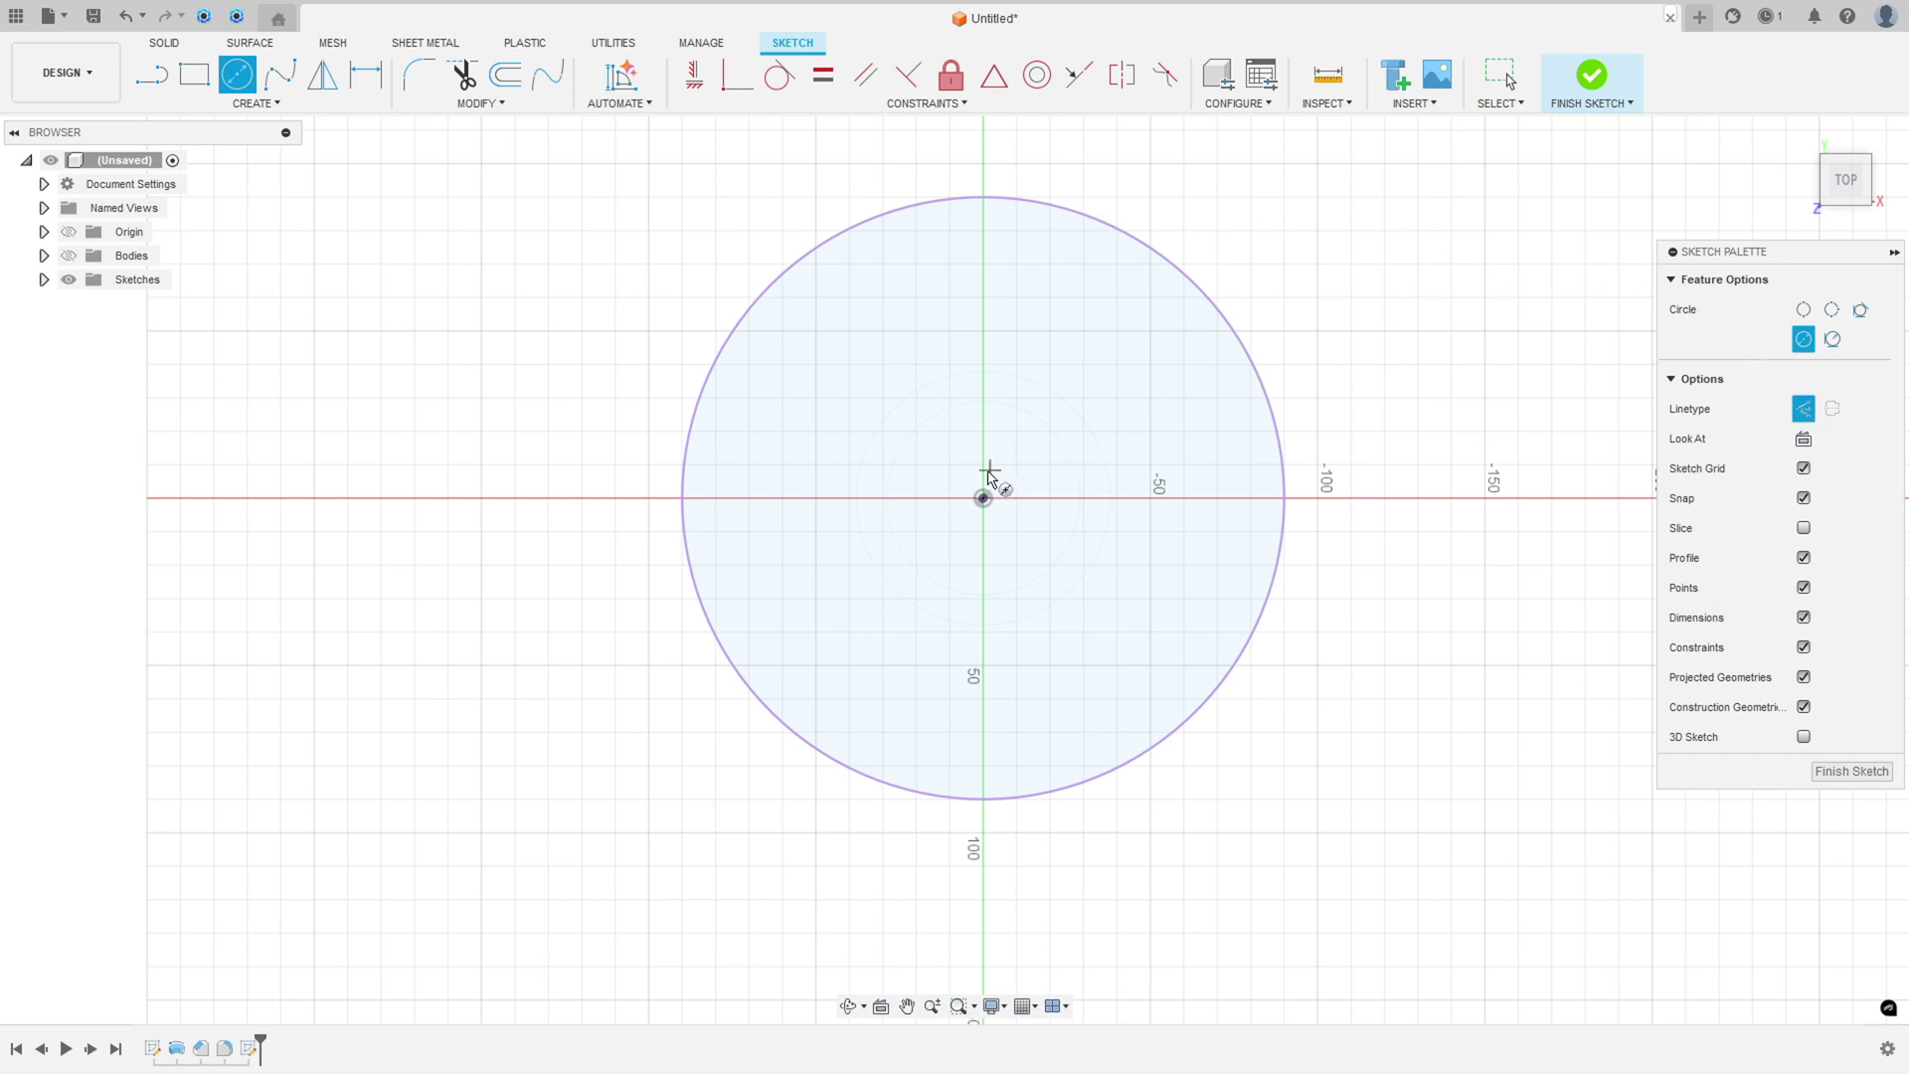
pyautogui.click(983, 498)
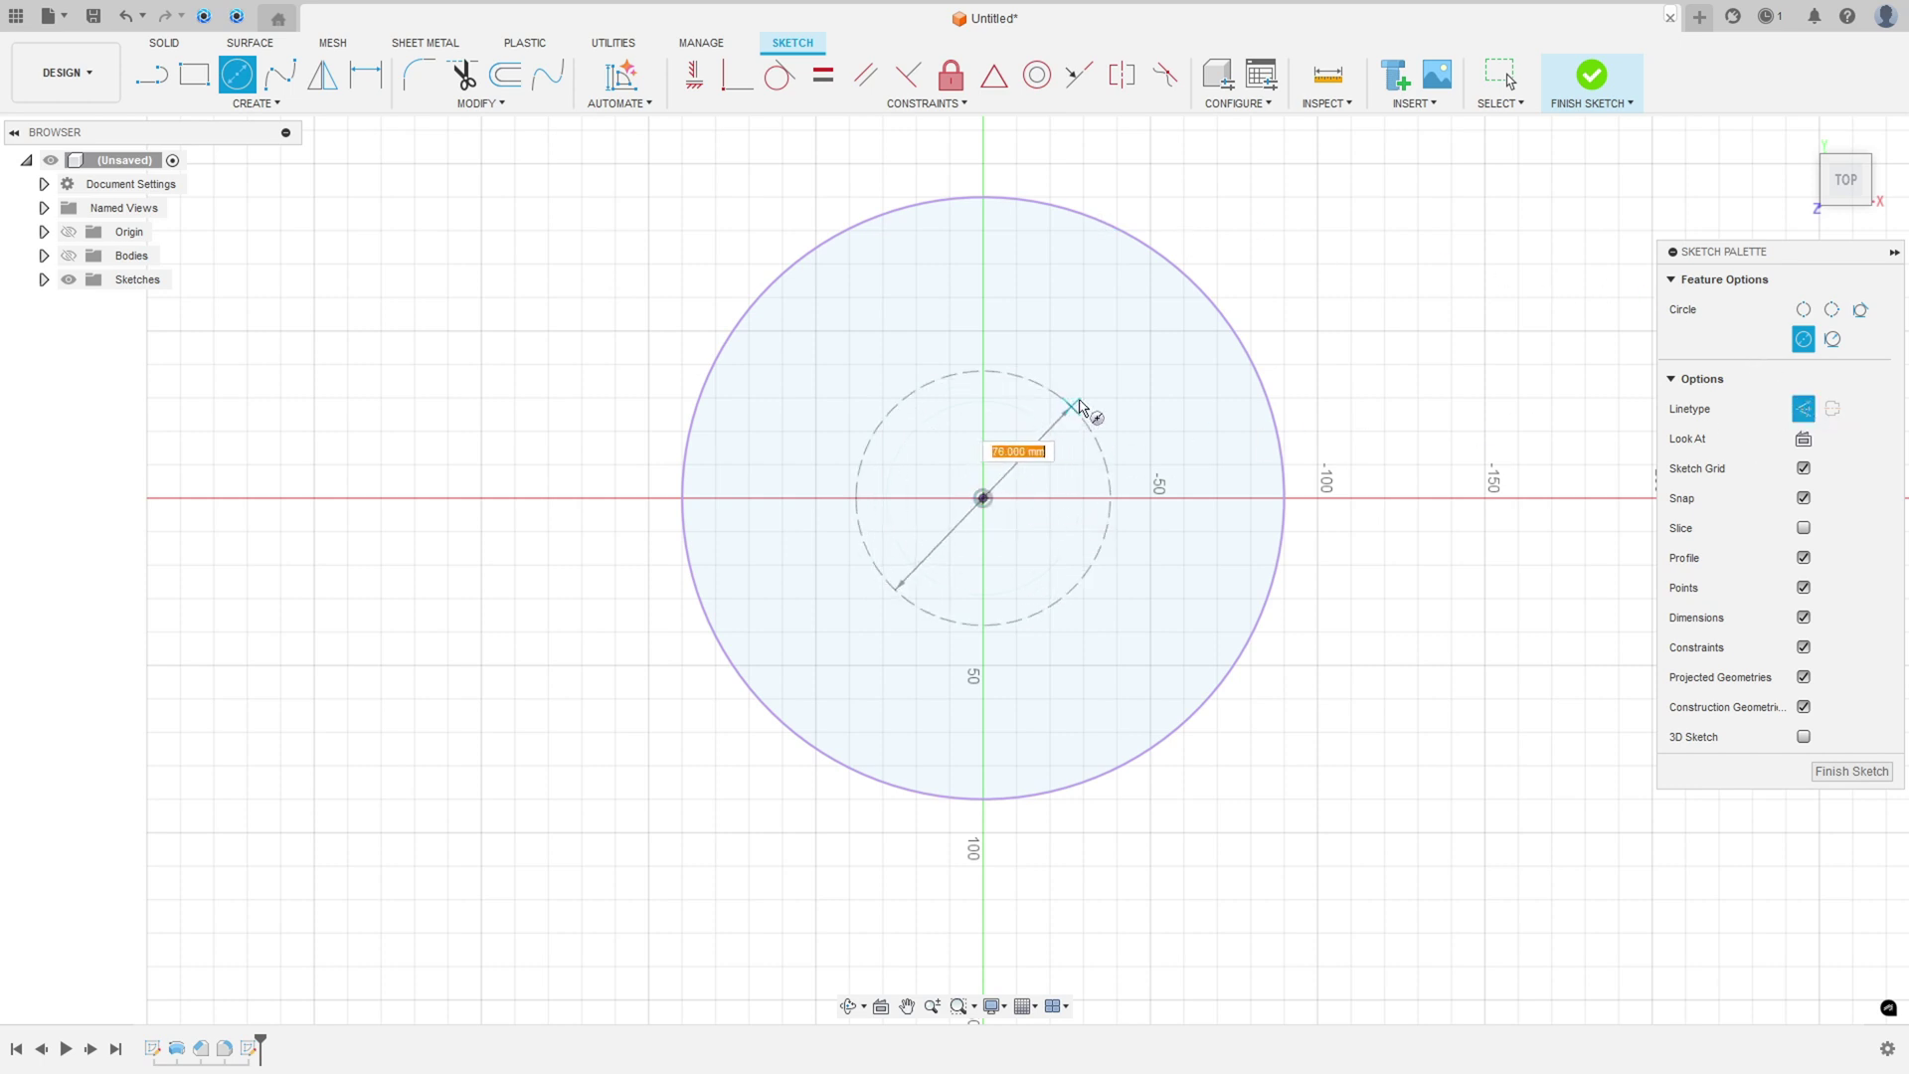
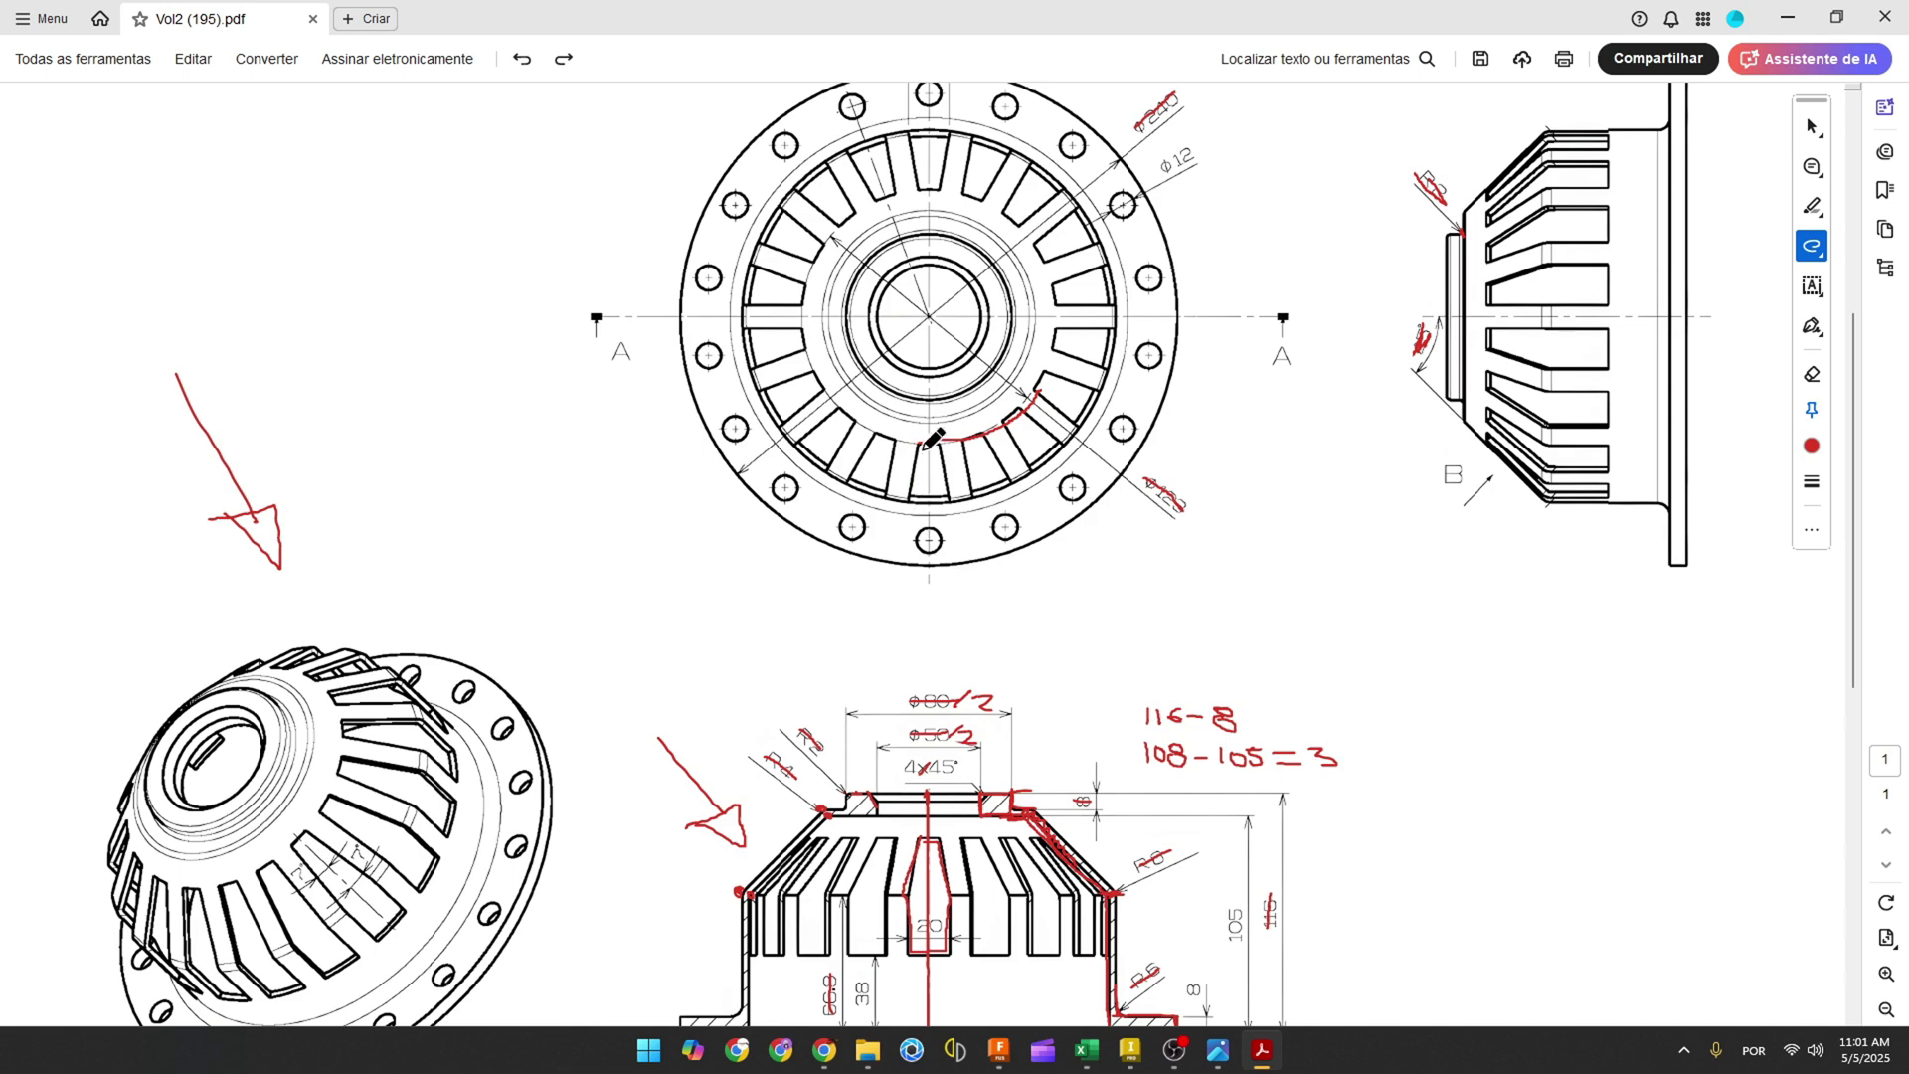
# Mark the slots' inner arc and one slot's outline in red on the PDF, highlight the slot angle in the isometric view, and return to Fusion.
pyautogui.moveTo(925, 443)
pyautogui.mouseDown()
pyautogui.moveTo(911, 503)
pyautogui.moveTo(939, 502)
pyautogui.moveTo(949, 447)
pyautogui.moveTo(922, 442)
pyautogui.mouseUp()
pyautogui.scroll(-1, 891, 753)
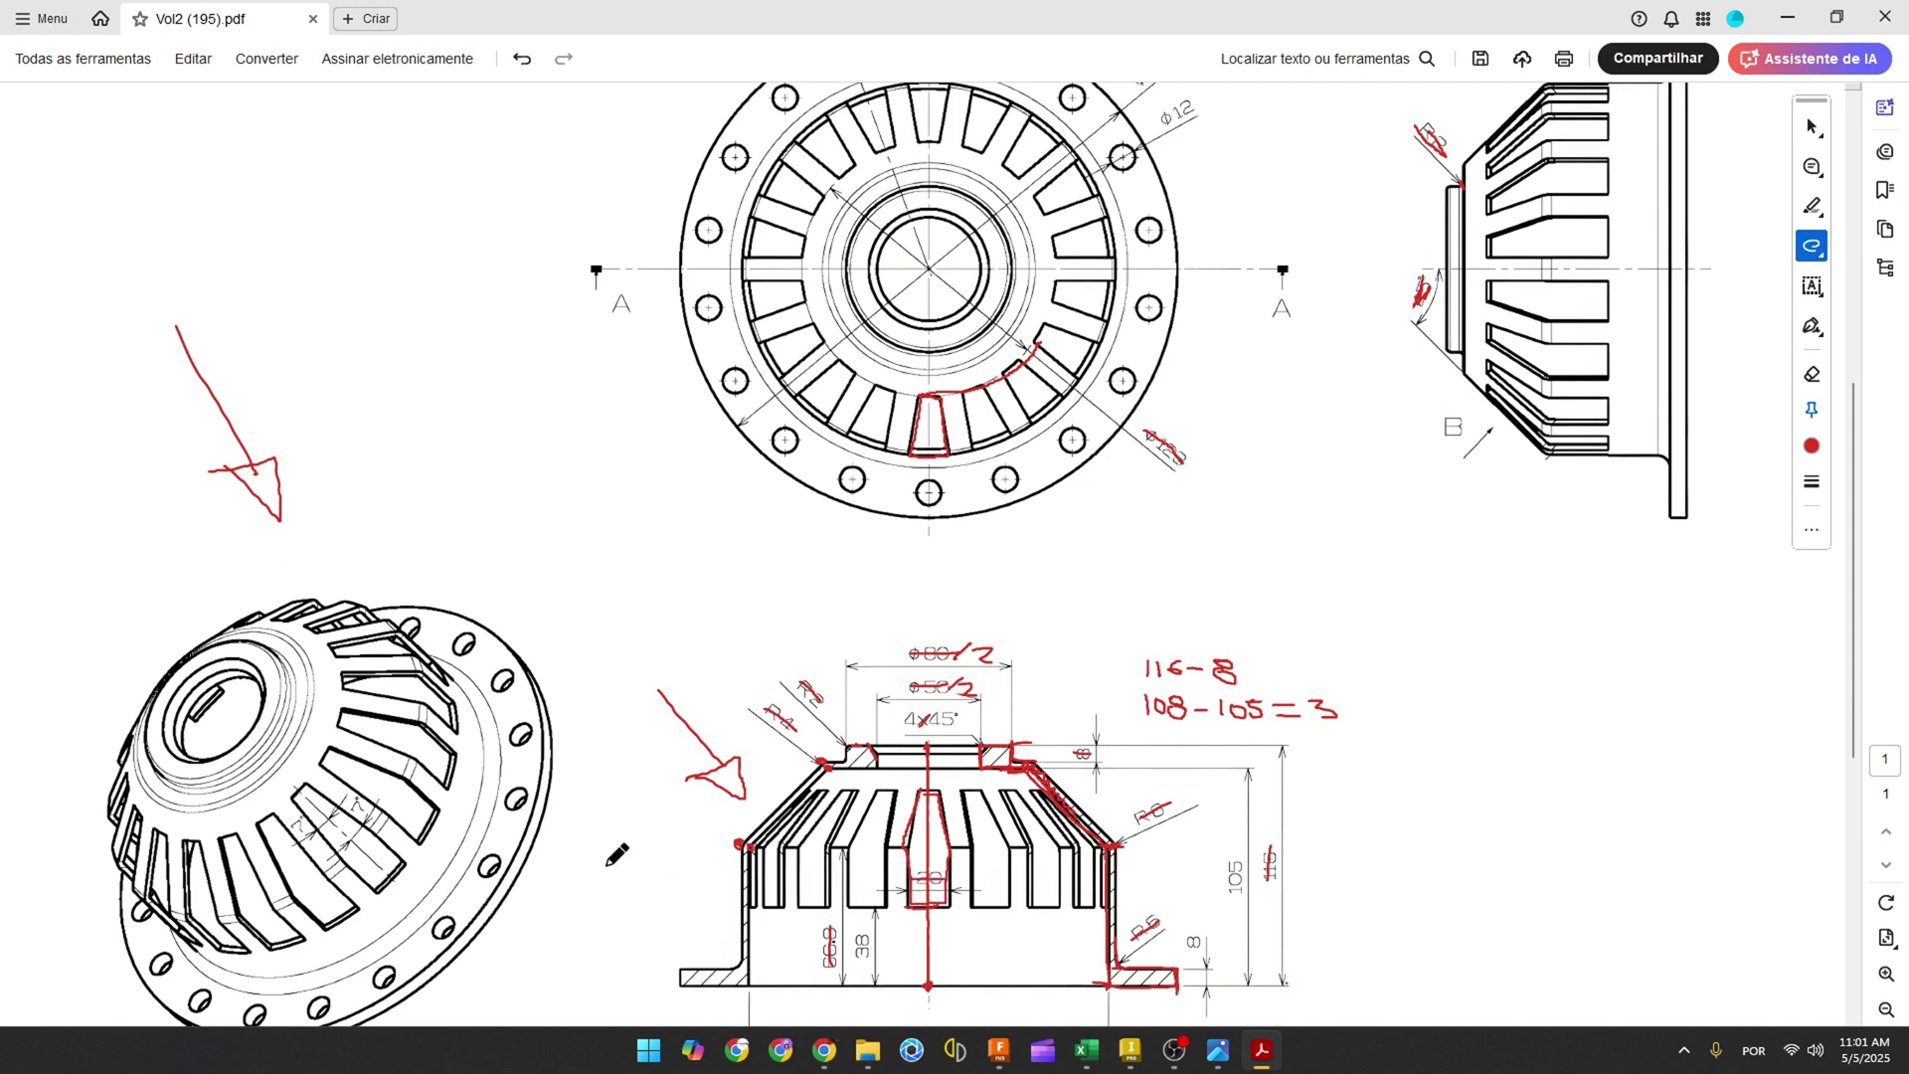
pyautogui.scroll(-1, 353, 805)
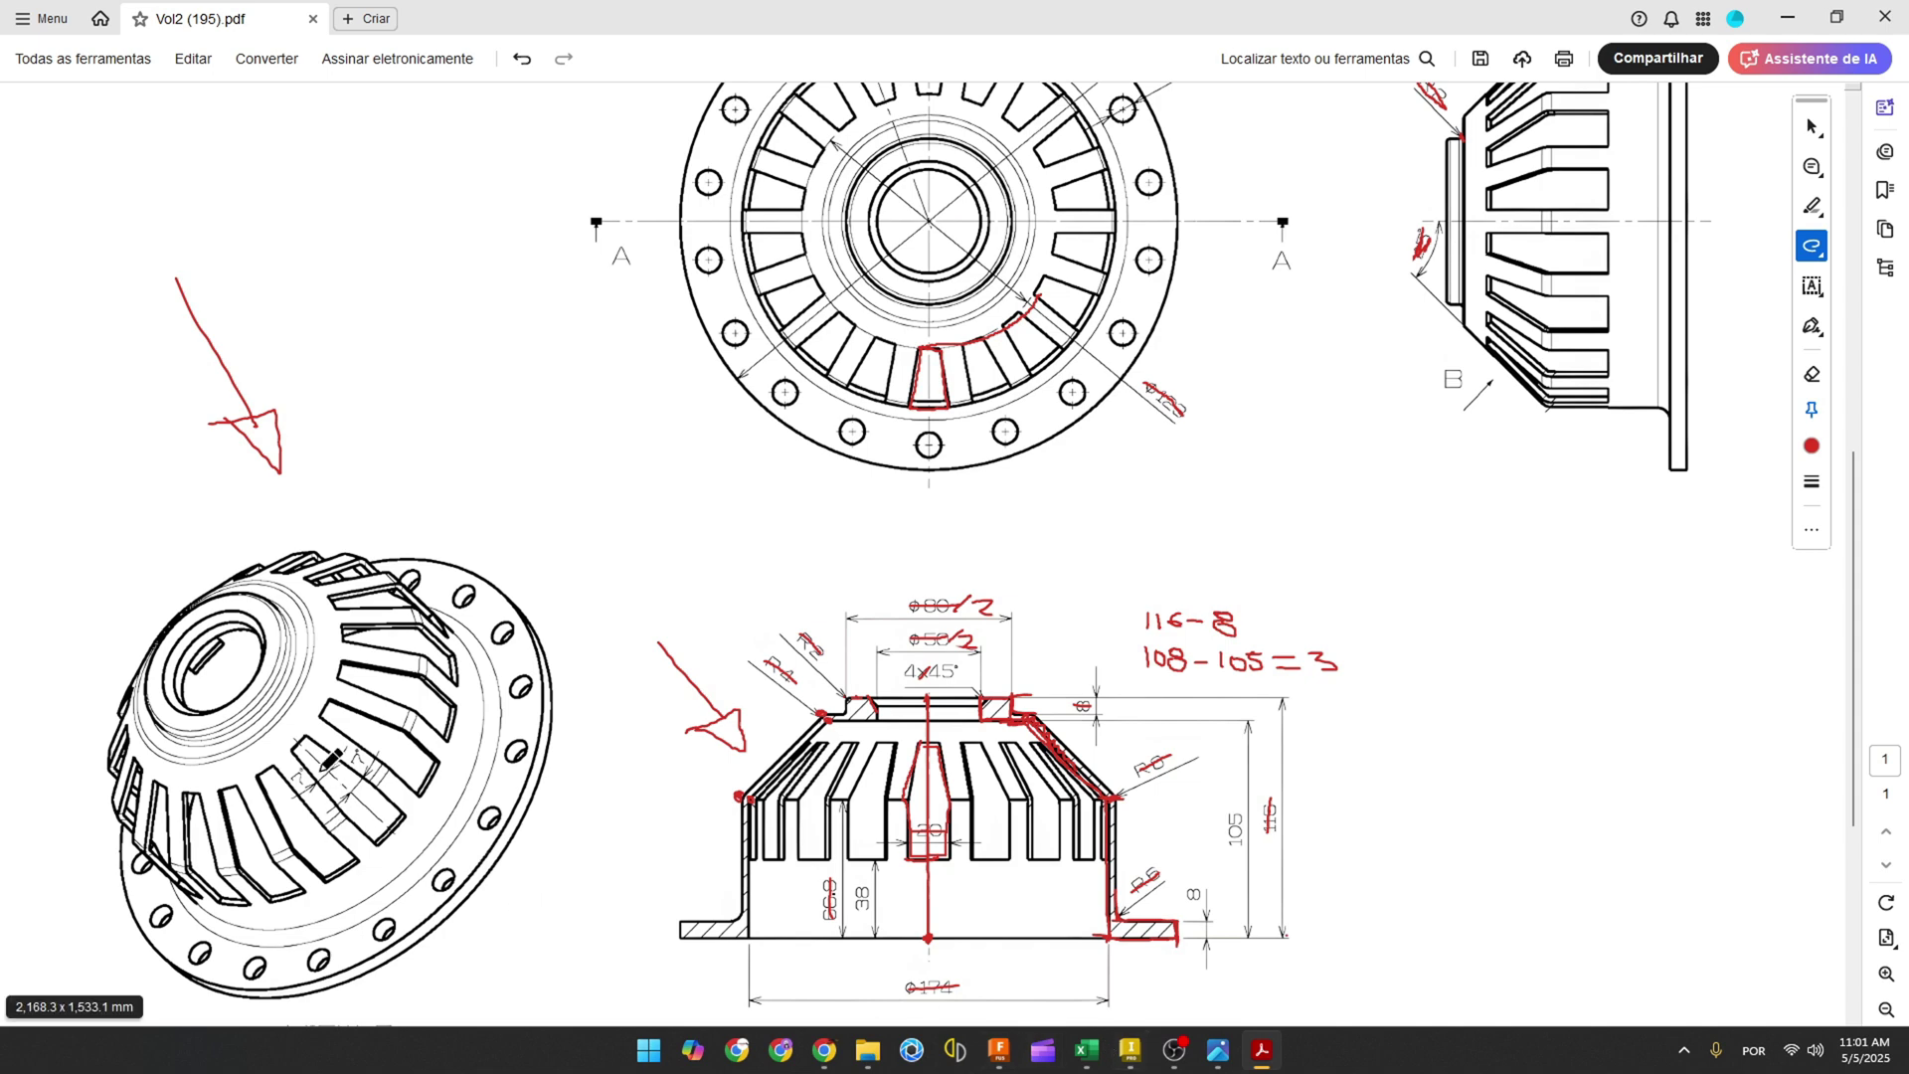
pyautogui.moveTo(302, 737); pyautogui.dragTo(354, 784)
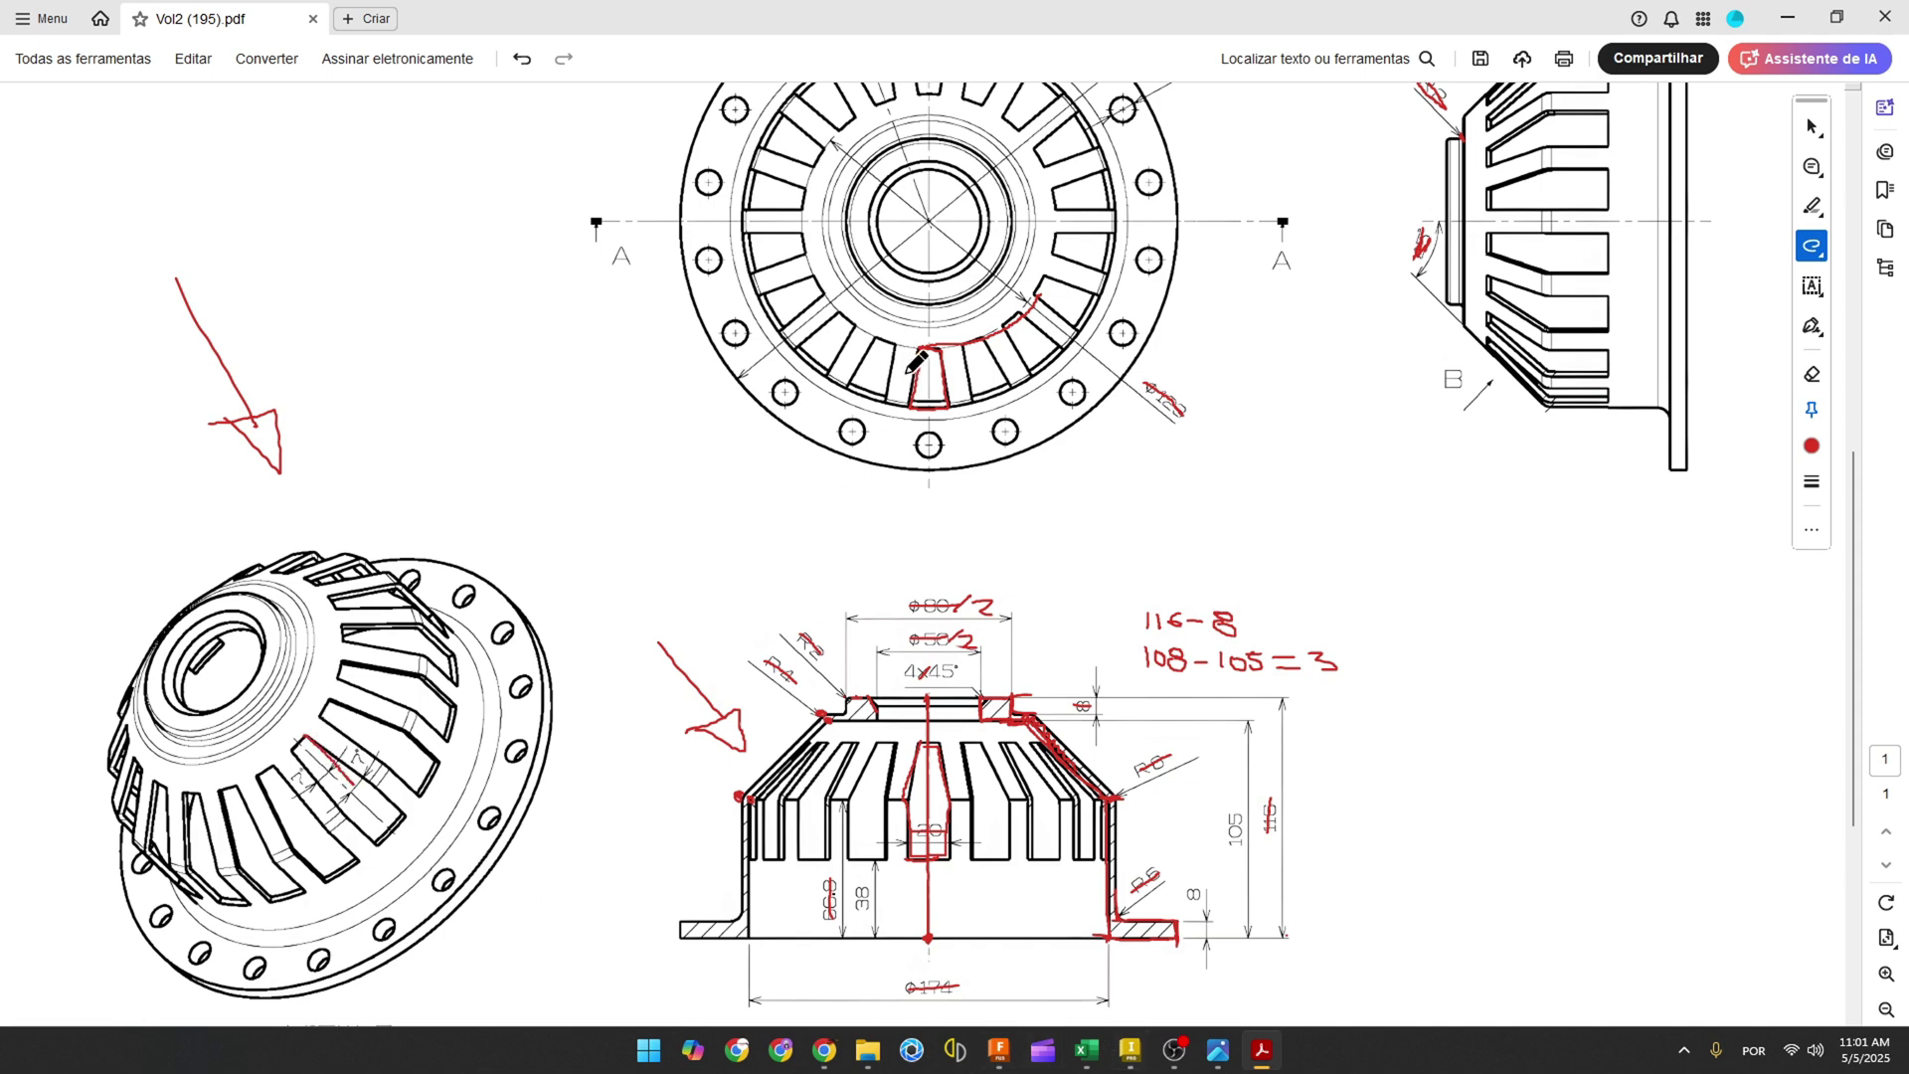
pyautogui.moveTo(916, 362)
pyautogui.mouseDown()
pyautogui.moveTo(901, 404)
pyautogui.moveTo(944, 350)
pyautogui.moveTo(950, 412)
pyautogui.mouseUp()
pyautogui.moveTo(310, 741); pyautogui.dragTo(353, 781)
pyautogui.moveTo(322, 739)
pyautogui.mouseDown()
pyautogui.moveTo(368, 776)
pyautogui.moveTo(319, 759)
pyautogui.mouseUp()
pyautogui.click(999, 1048)
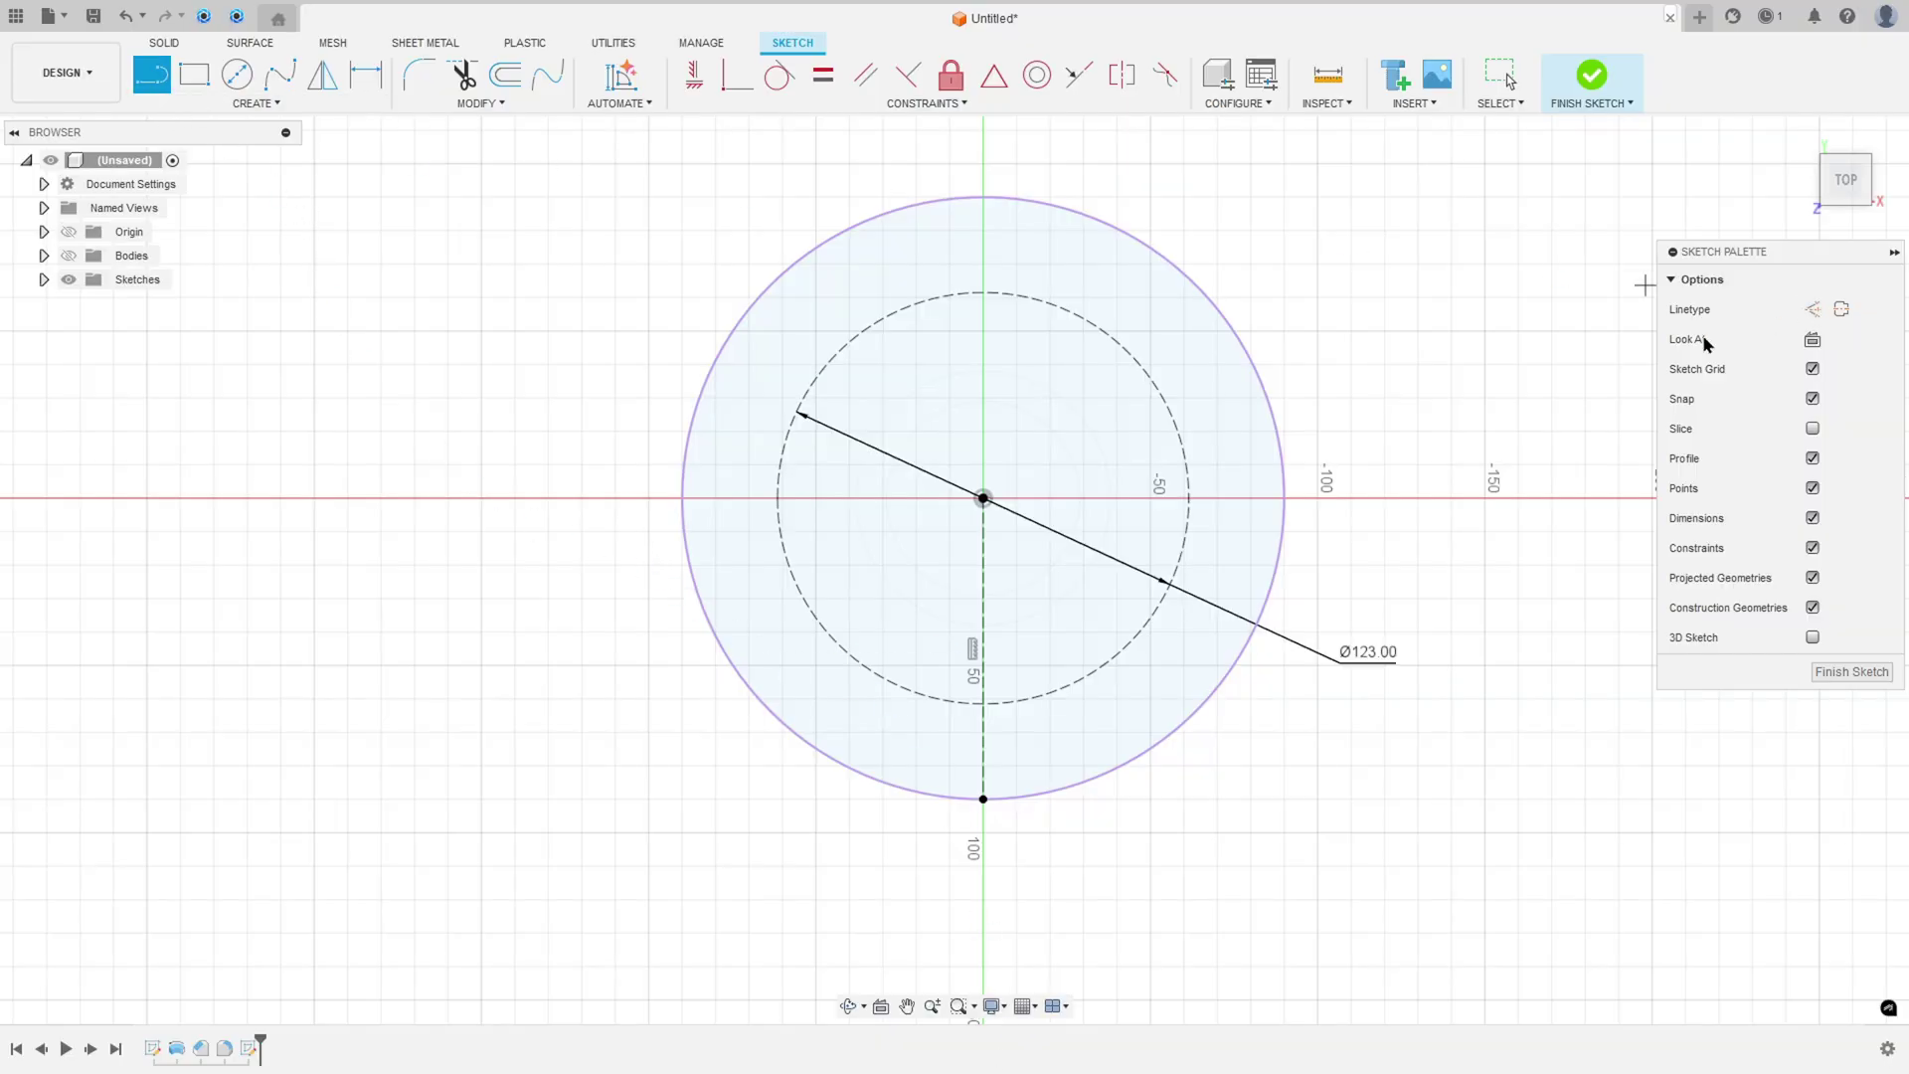
# Sketch three connected lines forming a tapered slot from the construction circle past the projected circle, about 34 mm wide at its outer edge.
pyautogui.click(955, 703)
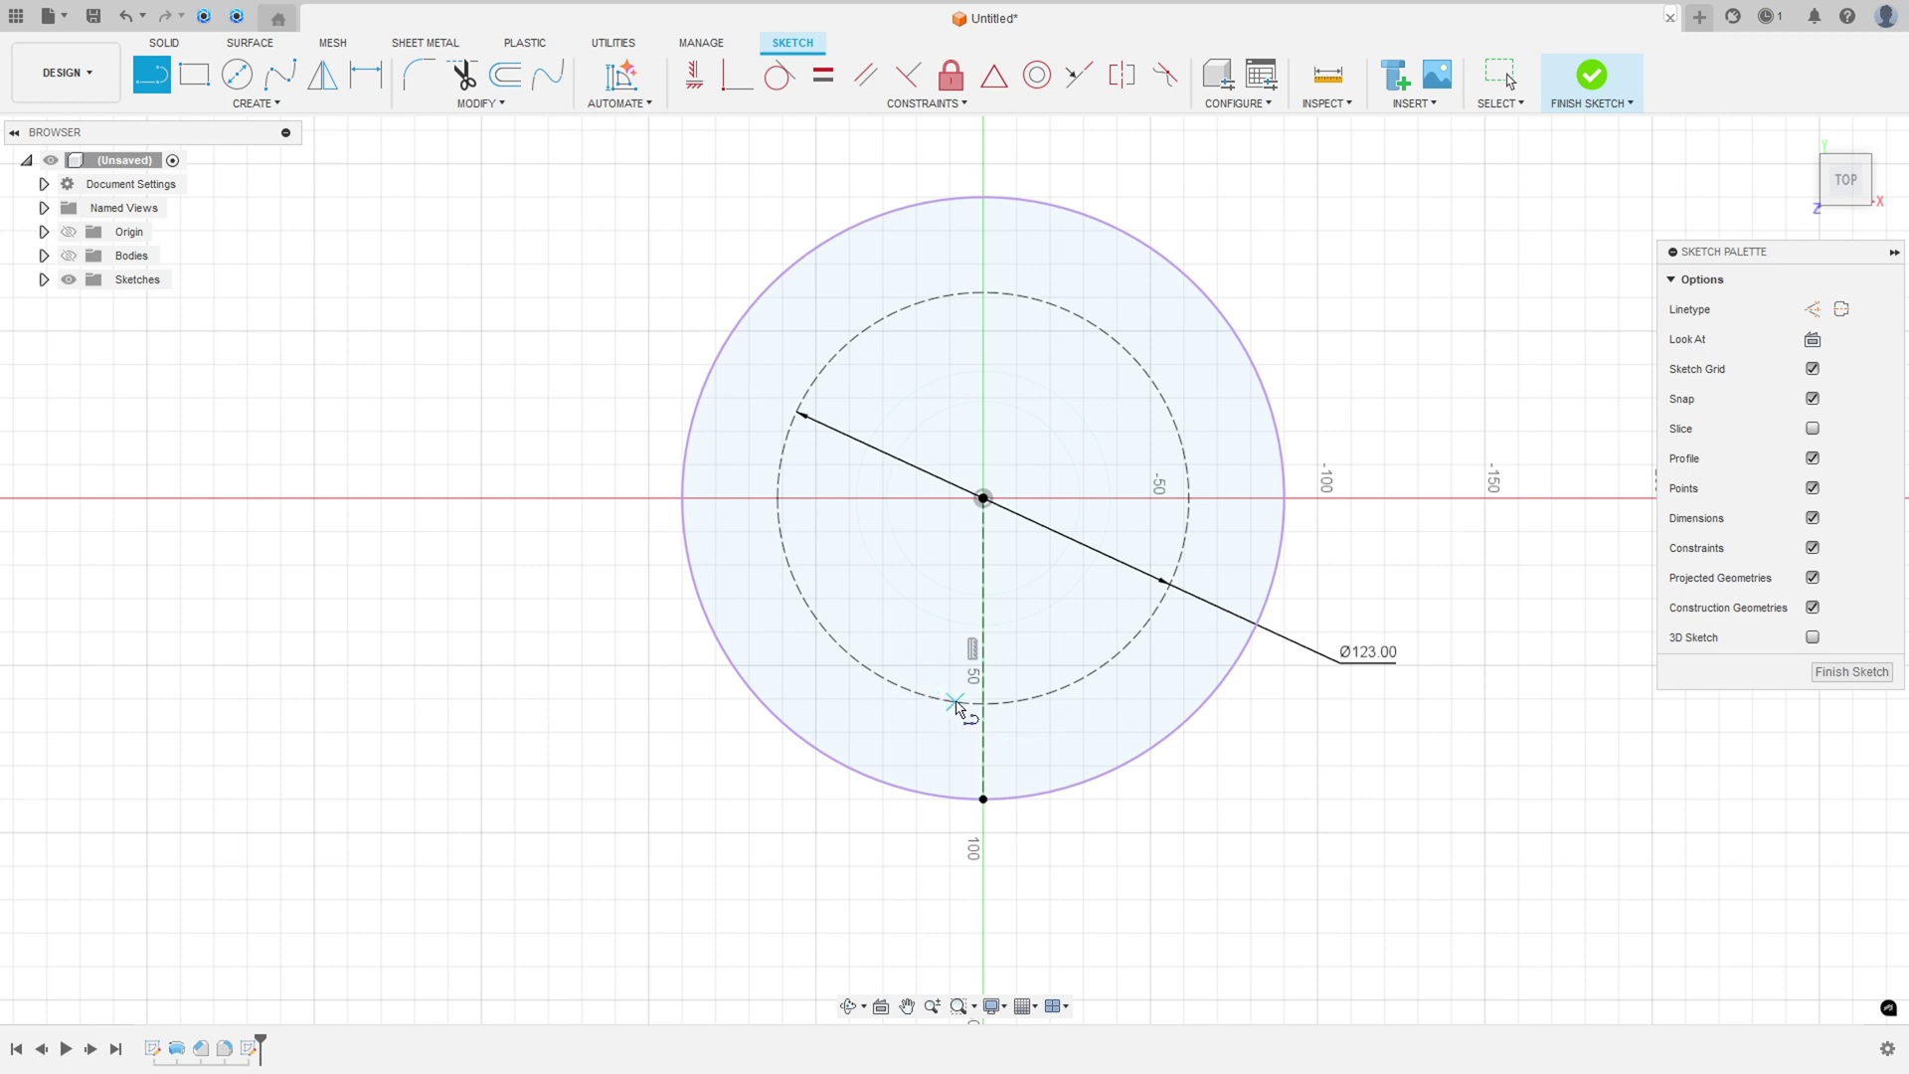
pyautogui.click(926, 822)
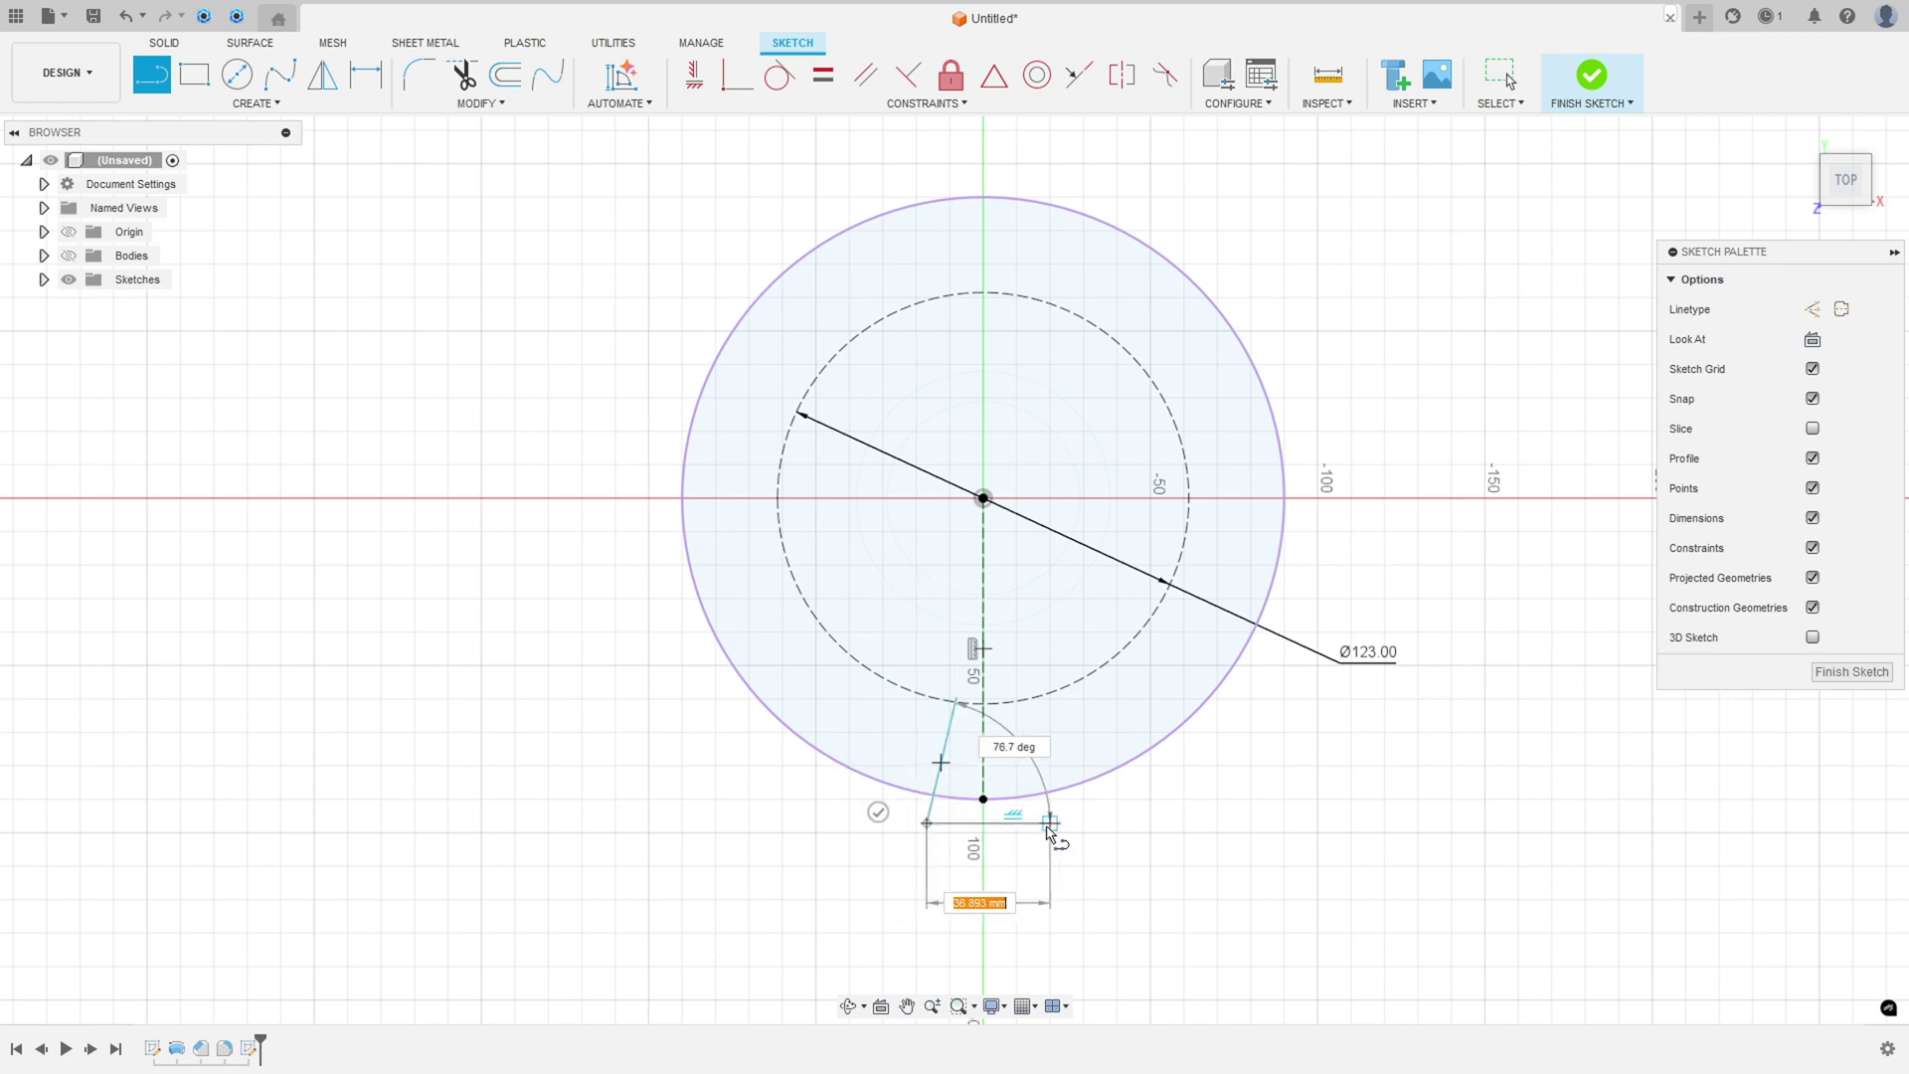
pyautogui.click(1041, 823)
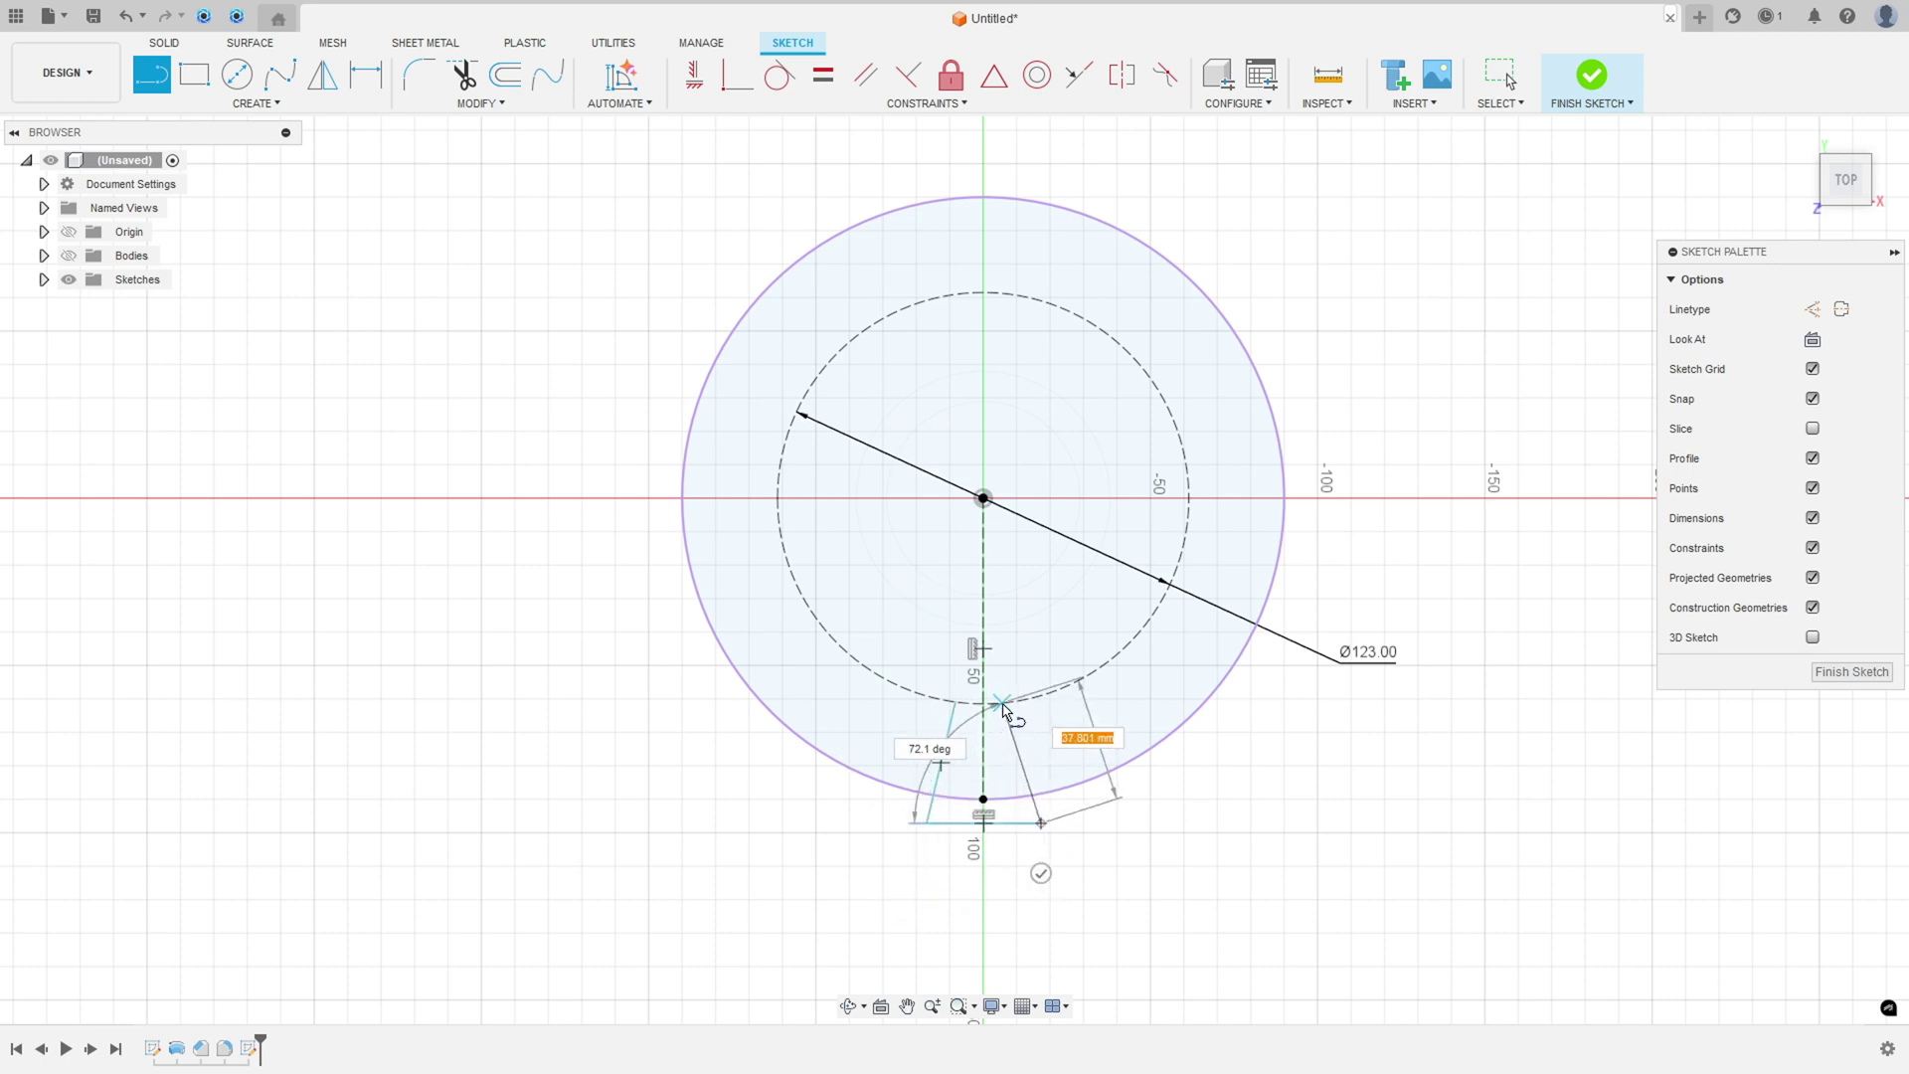
pyautogui.click(1003, 704)
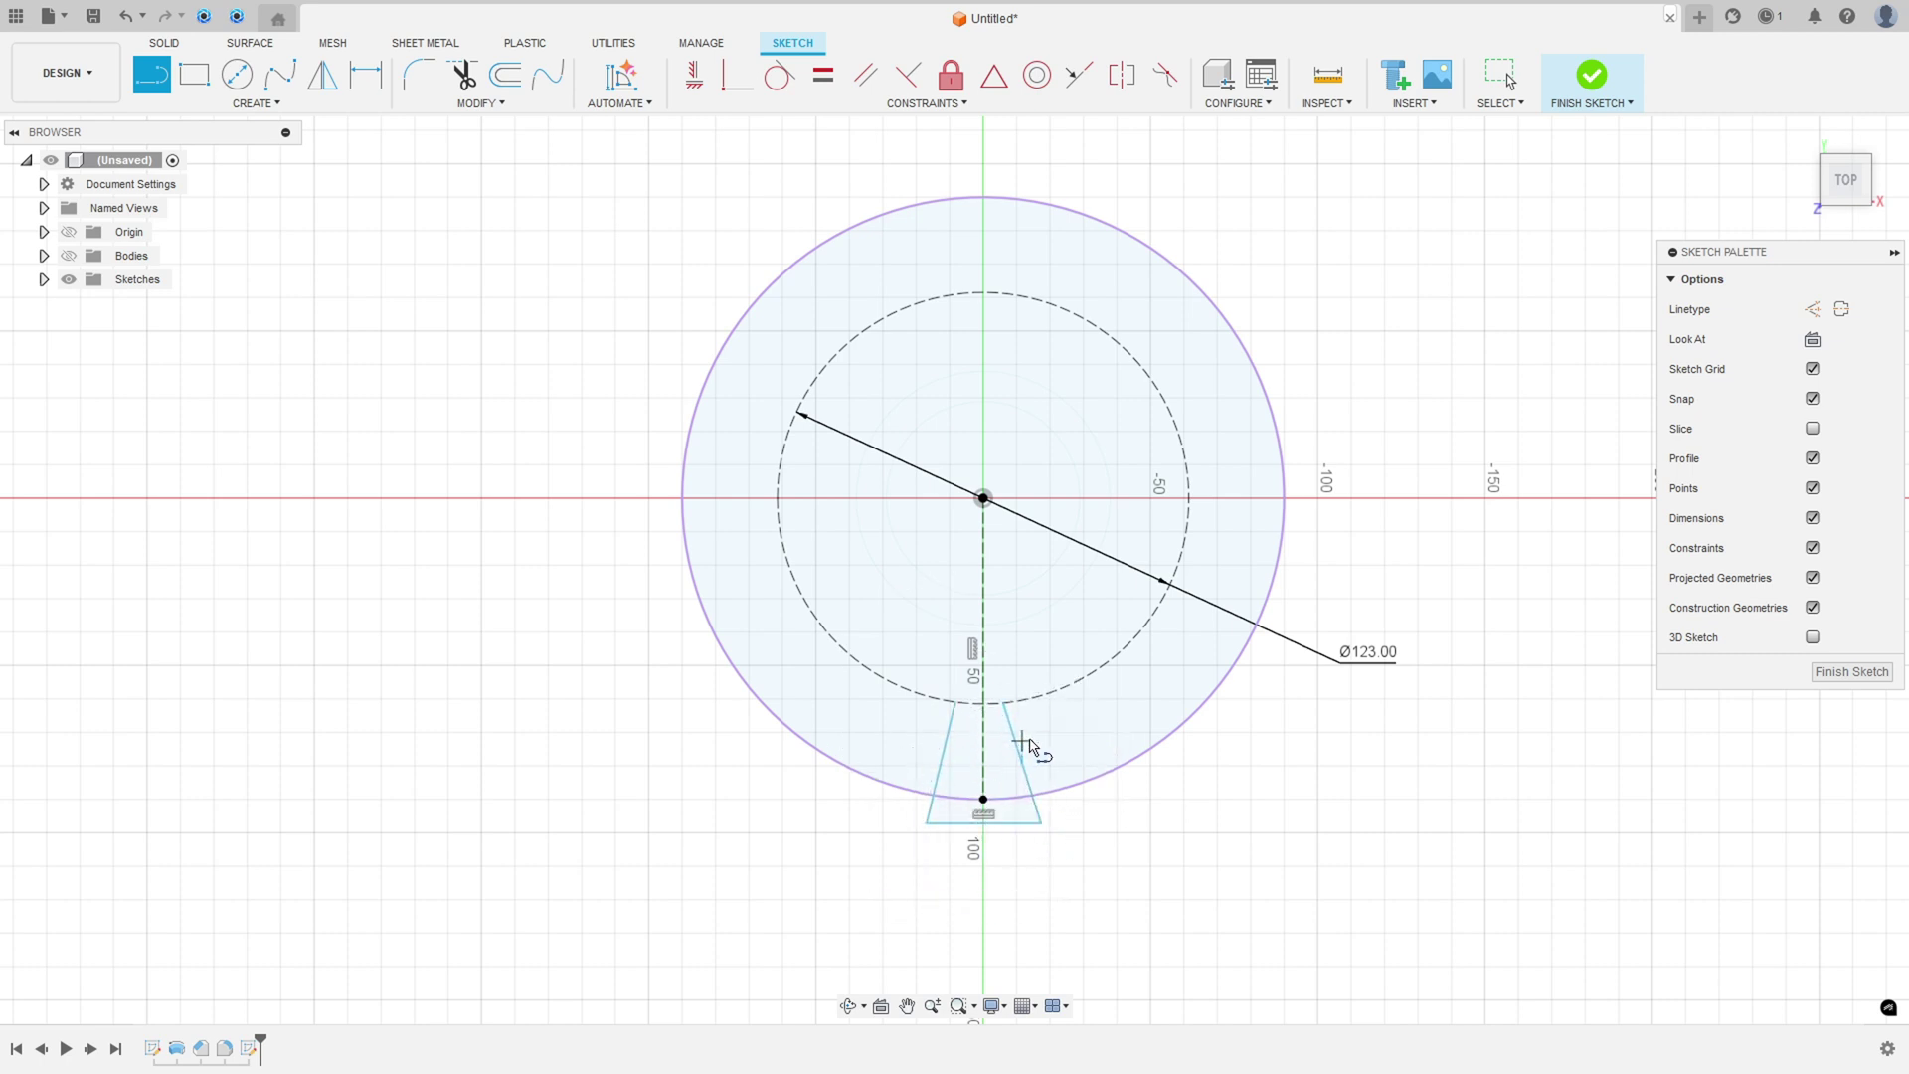
pyautogui.press('Escape')
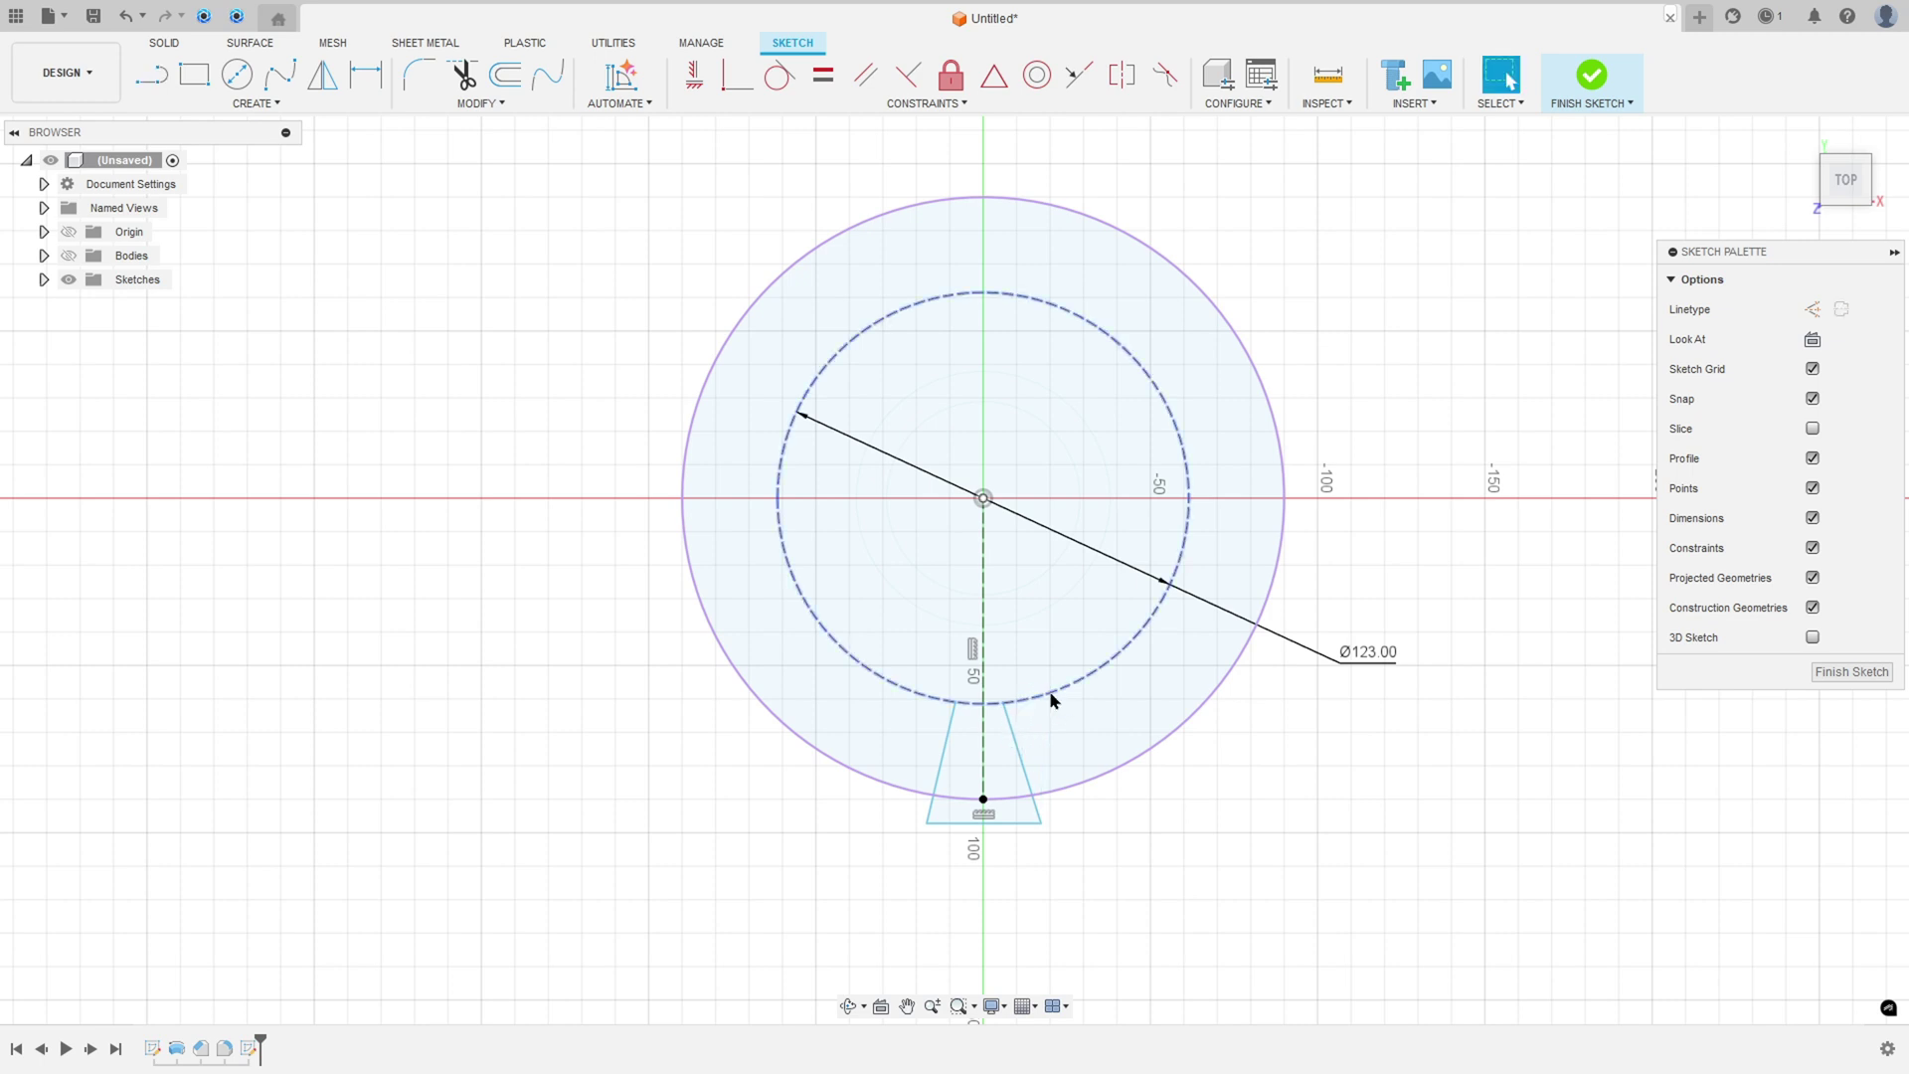
# Dimension the slot's outer edge to 20 mm and one of its corners to 10 mm from the vertical construction line.
pyautogui.click(365, 75)
pyautogui.click(1014, 825)
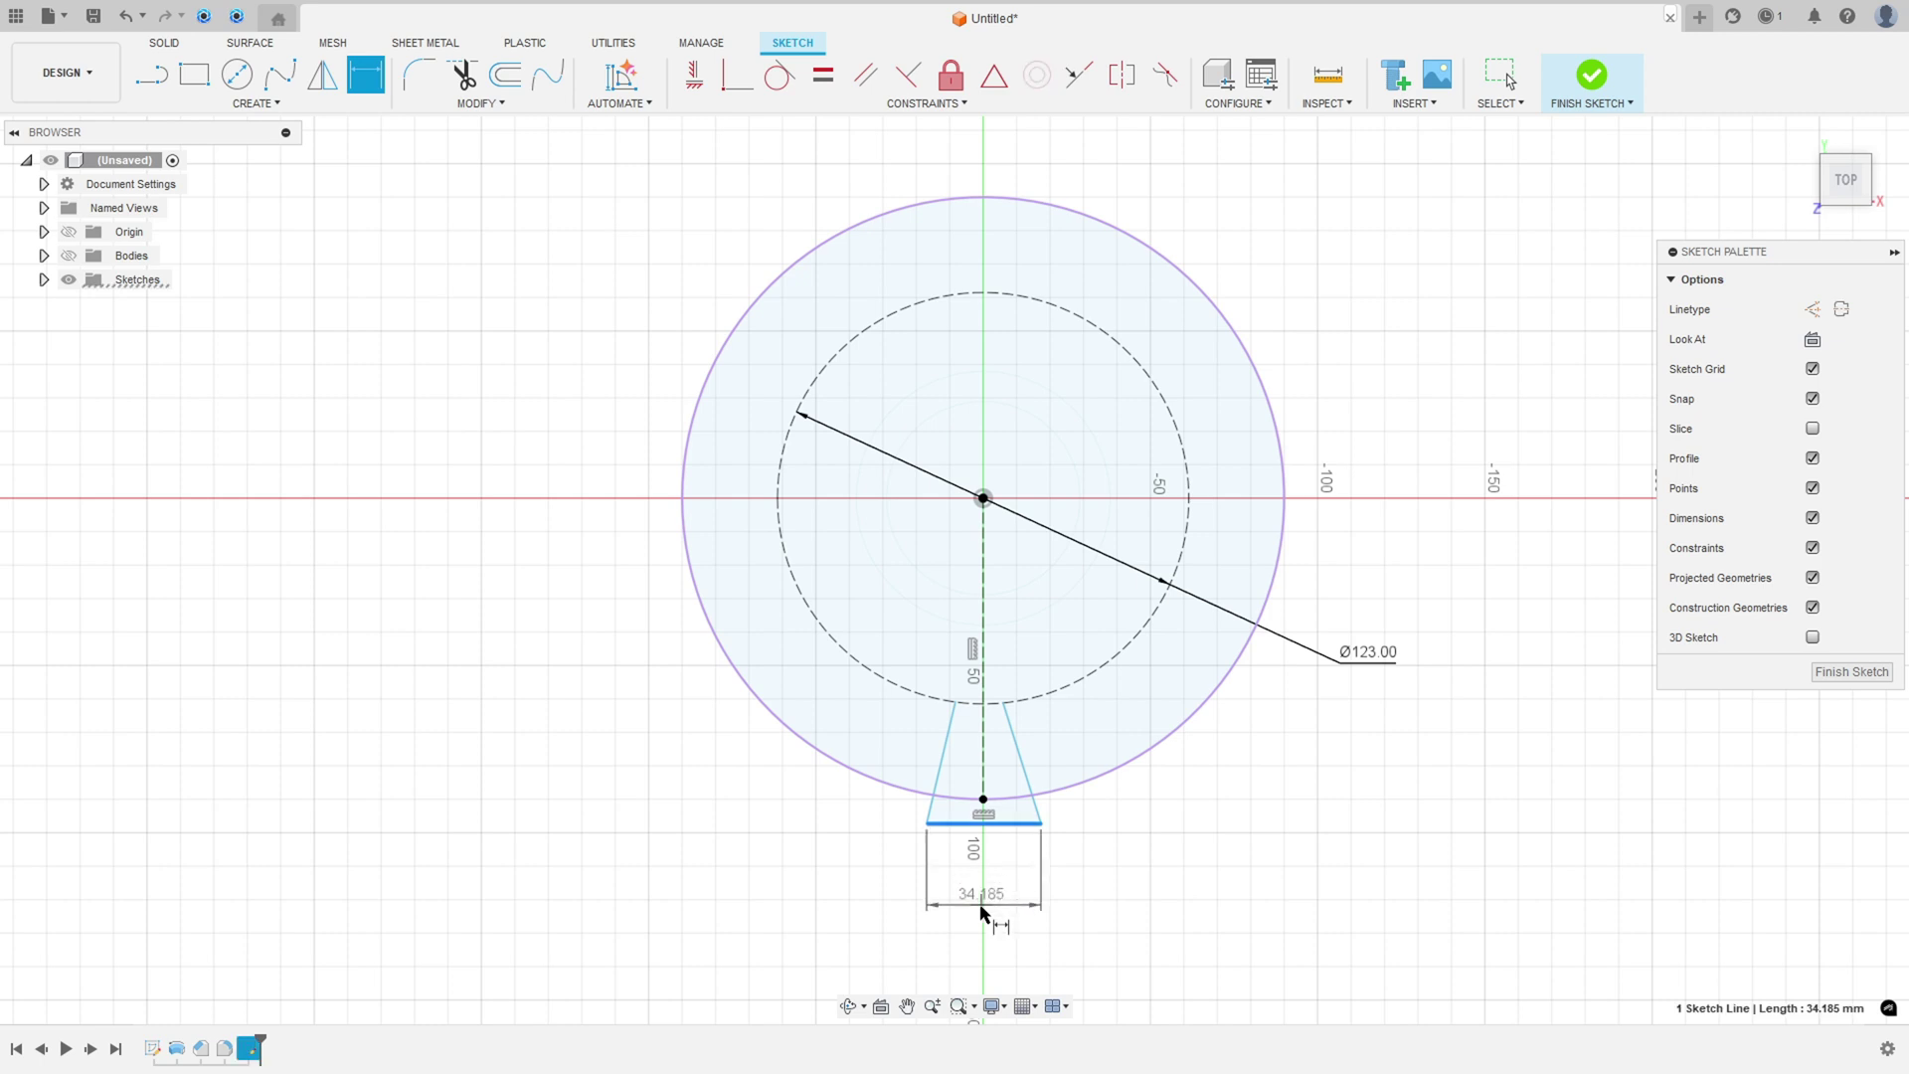
pyautogui.click(1044, 924)
pyautogui.write('20')
pyautogui.press('Return')
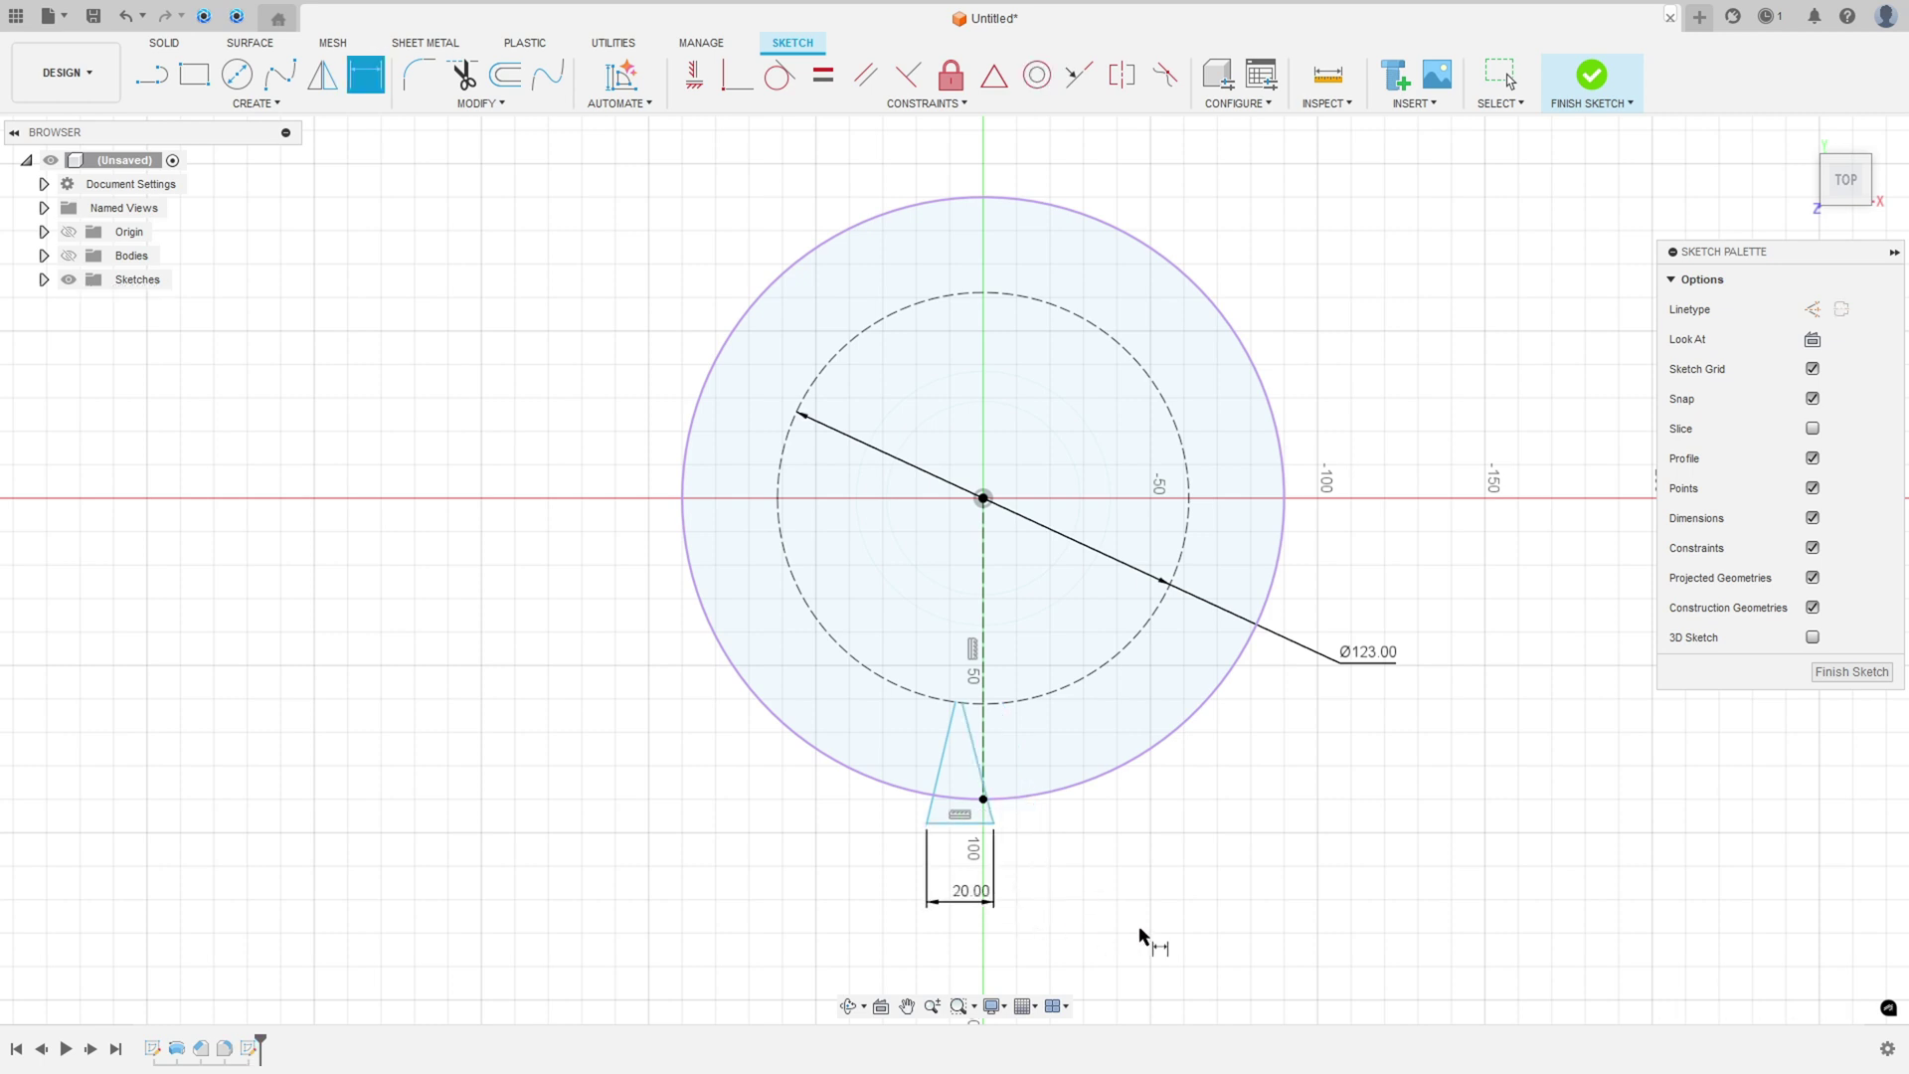
pyautogui.click(994, 824)
pyautogui.click(985, 781)
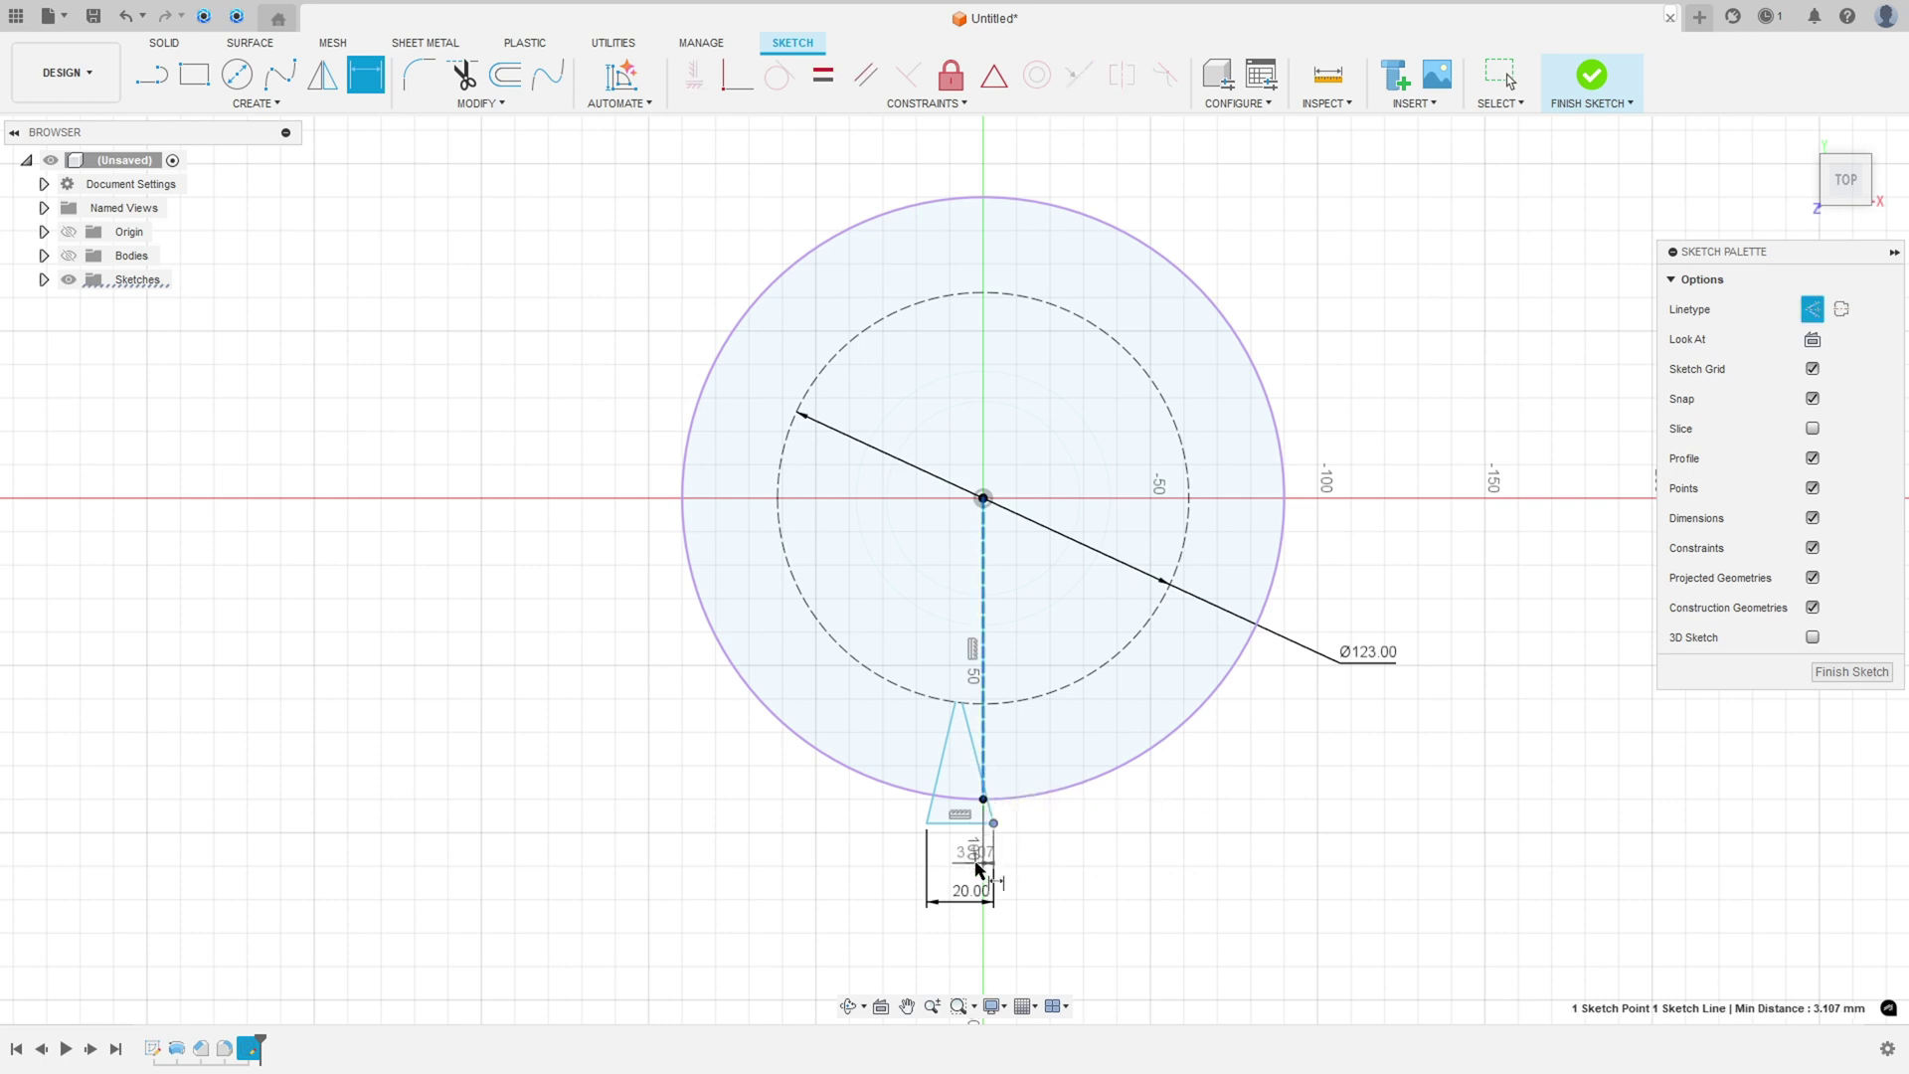
pyautogui.click(976, 868)
pyautogui.write('10')
pyautogui.press('Return')
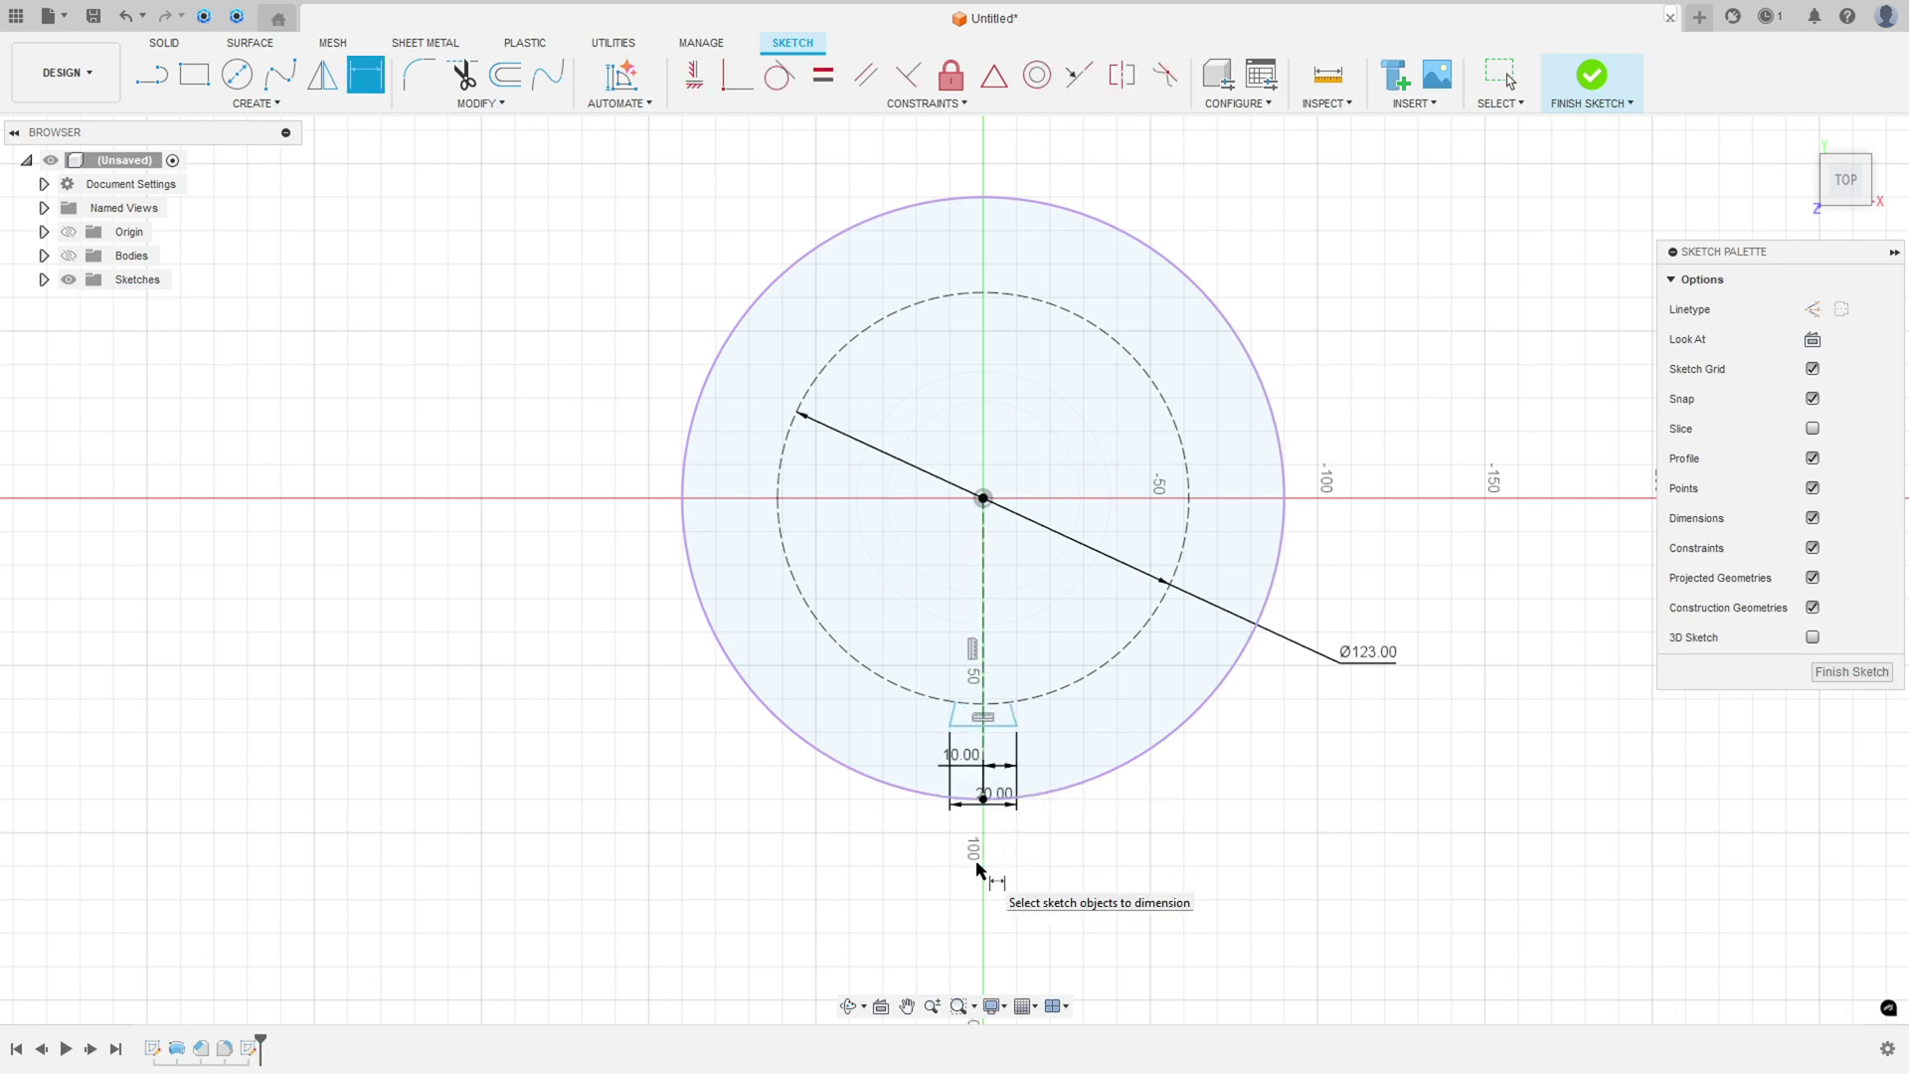
pyautogui.press('Escape')
# Move the slot's outer edge outward beyond the projected circle.
pyautogui.moveTo(998, 726); pyautogui.dragTo(1005, 841)
pyautogui.scroll(5, 1063, 845)
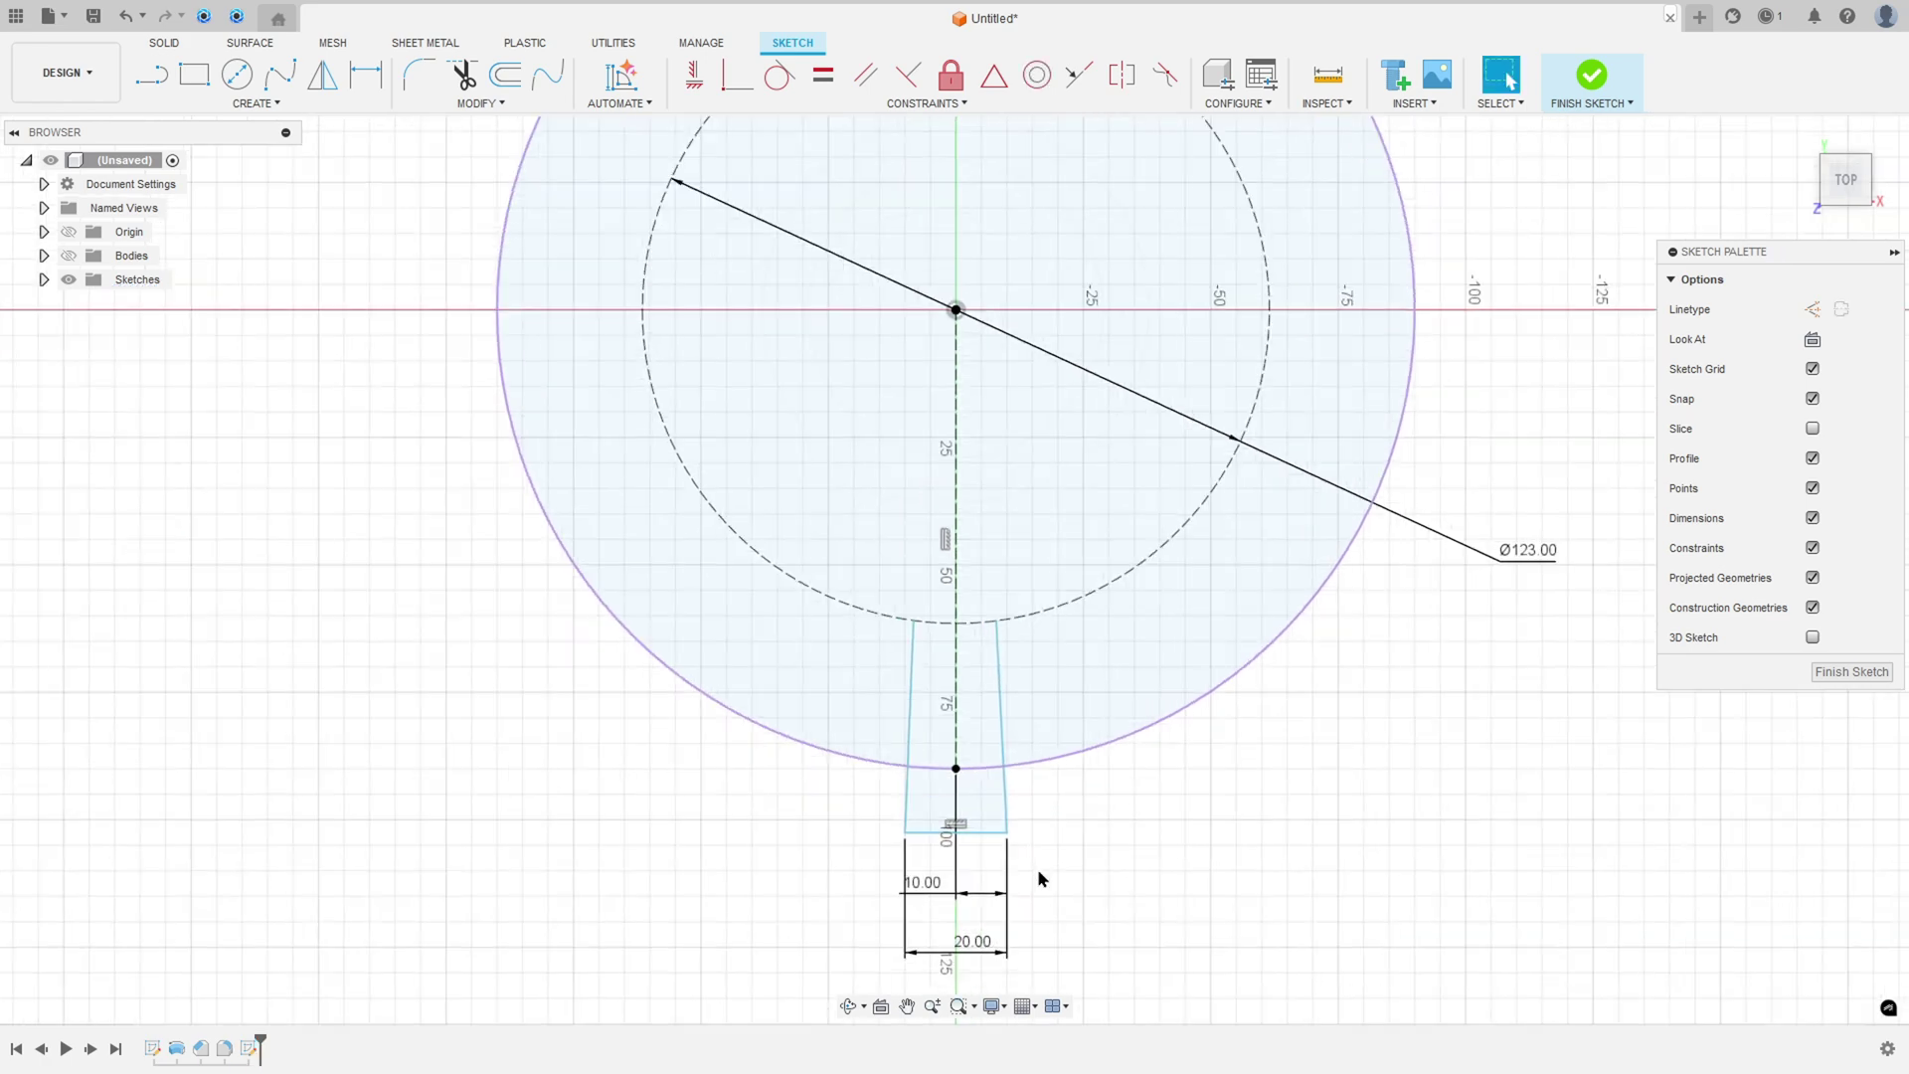
pyautogui.moveTo(1054, 832); pyautogui.dragTo(1056, 737, button='middle')
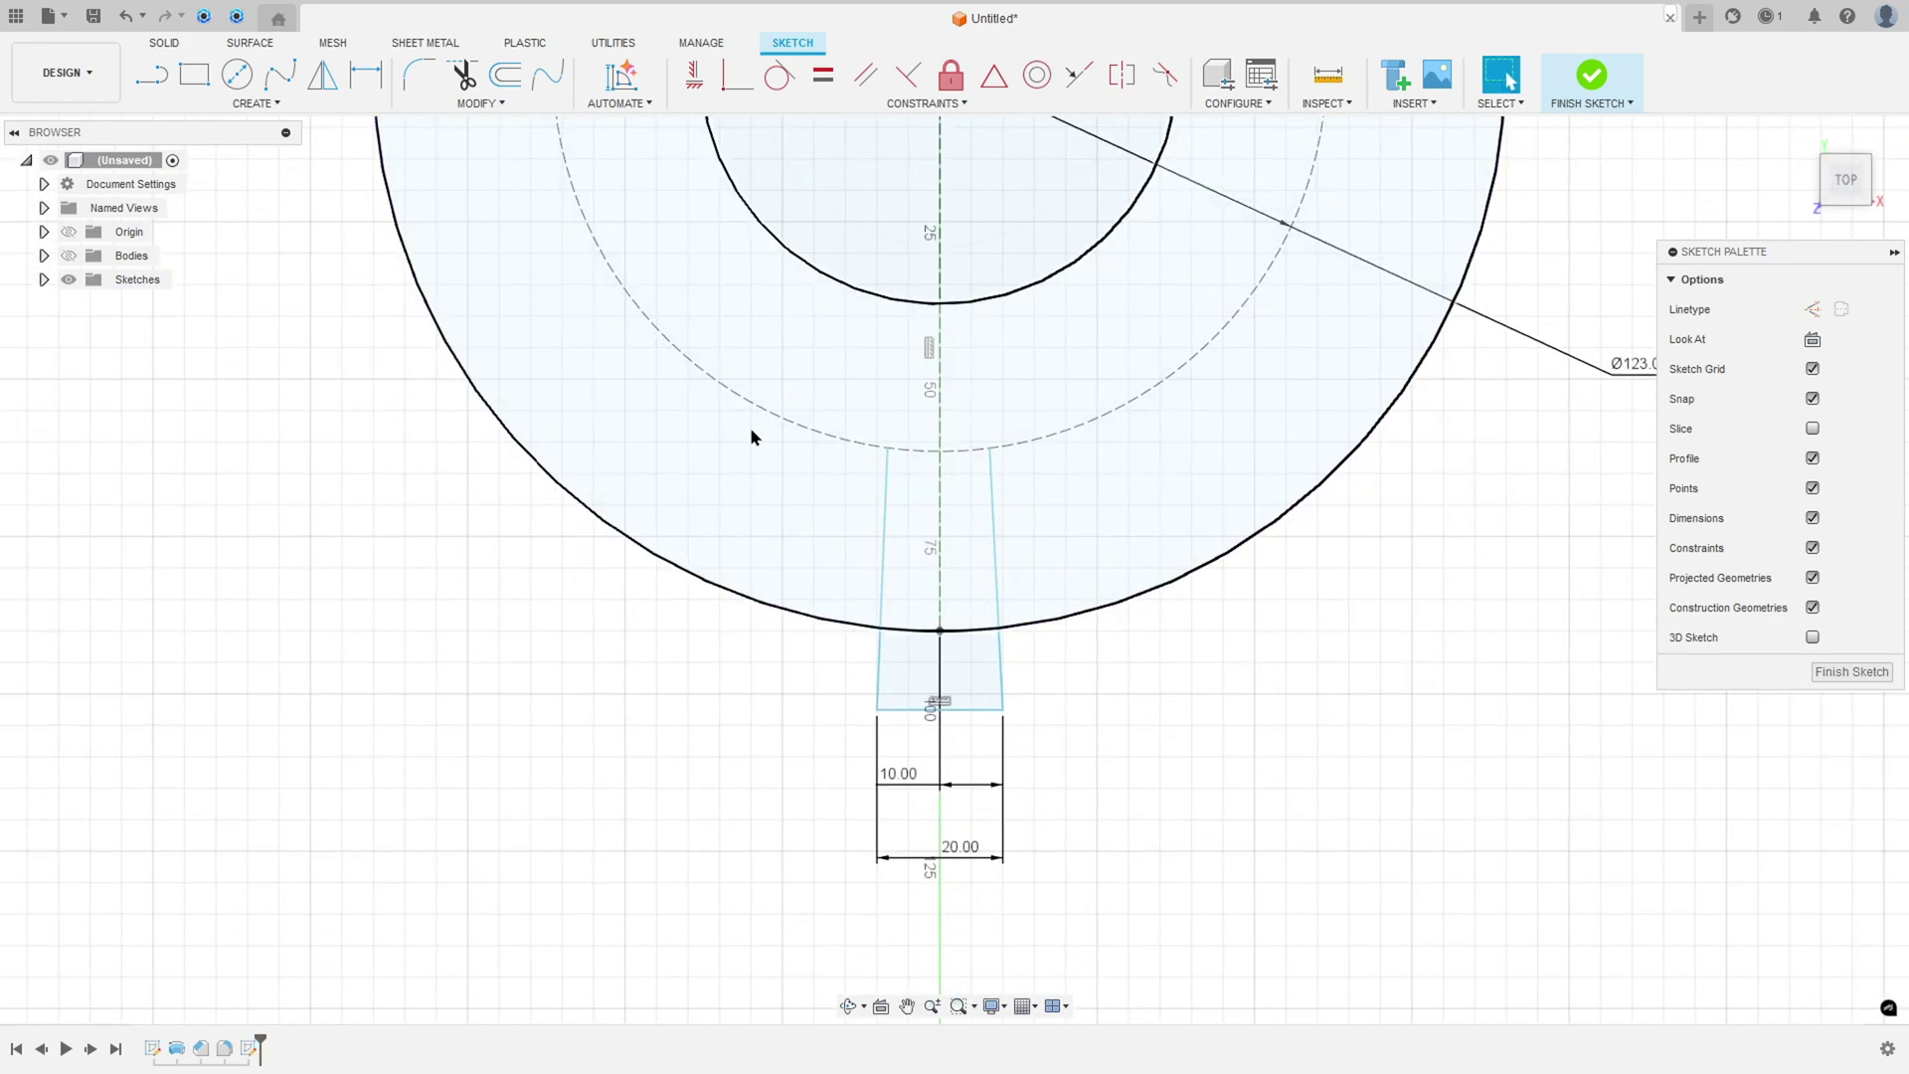
# Dimension both slanted slot sides at 7° from the vertical construction line.
pyautogui.press('d')
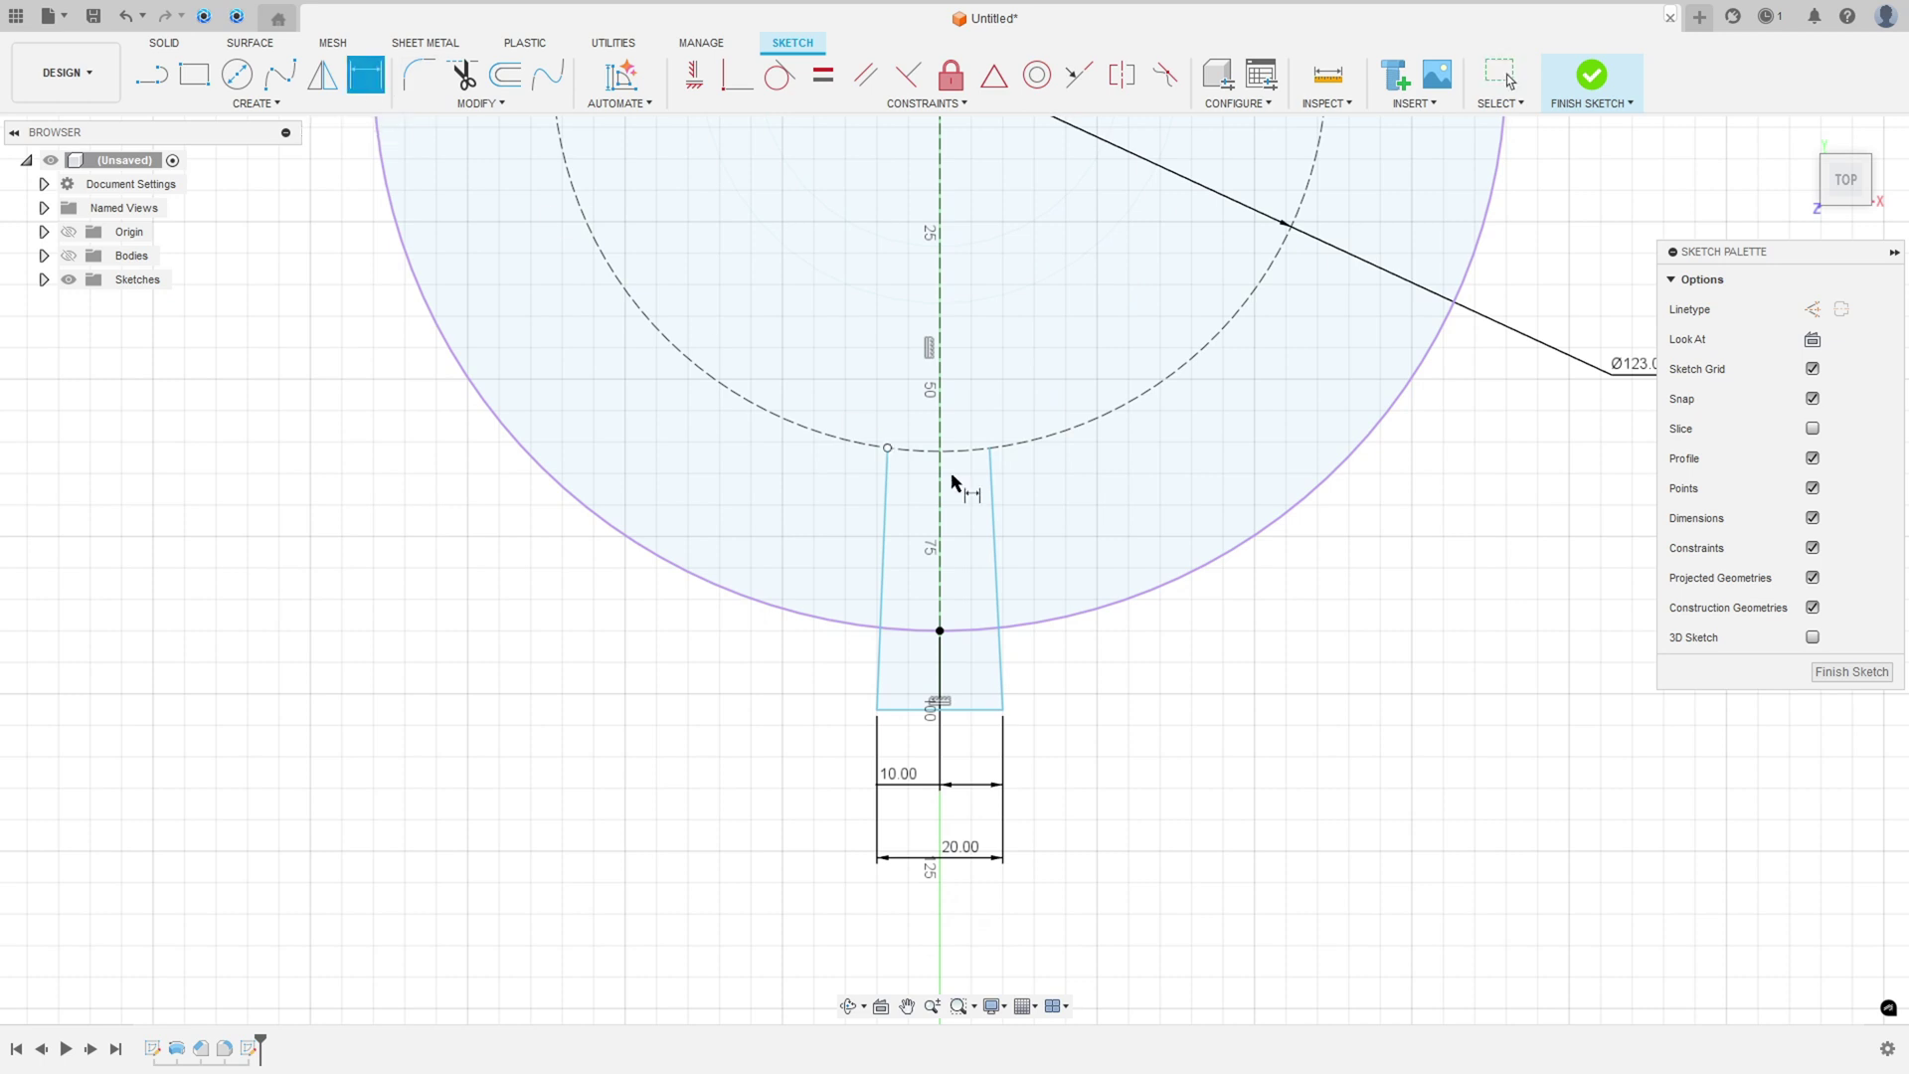
pyautogui.click(995, 541)
pyautogui.click(941, 552)
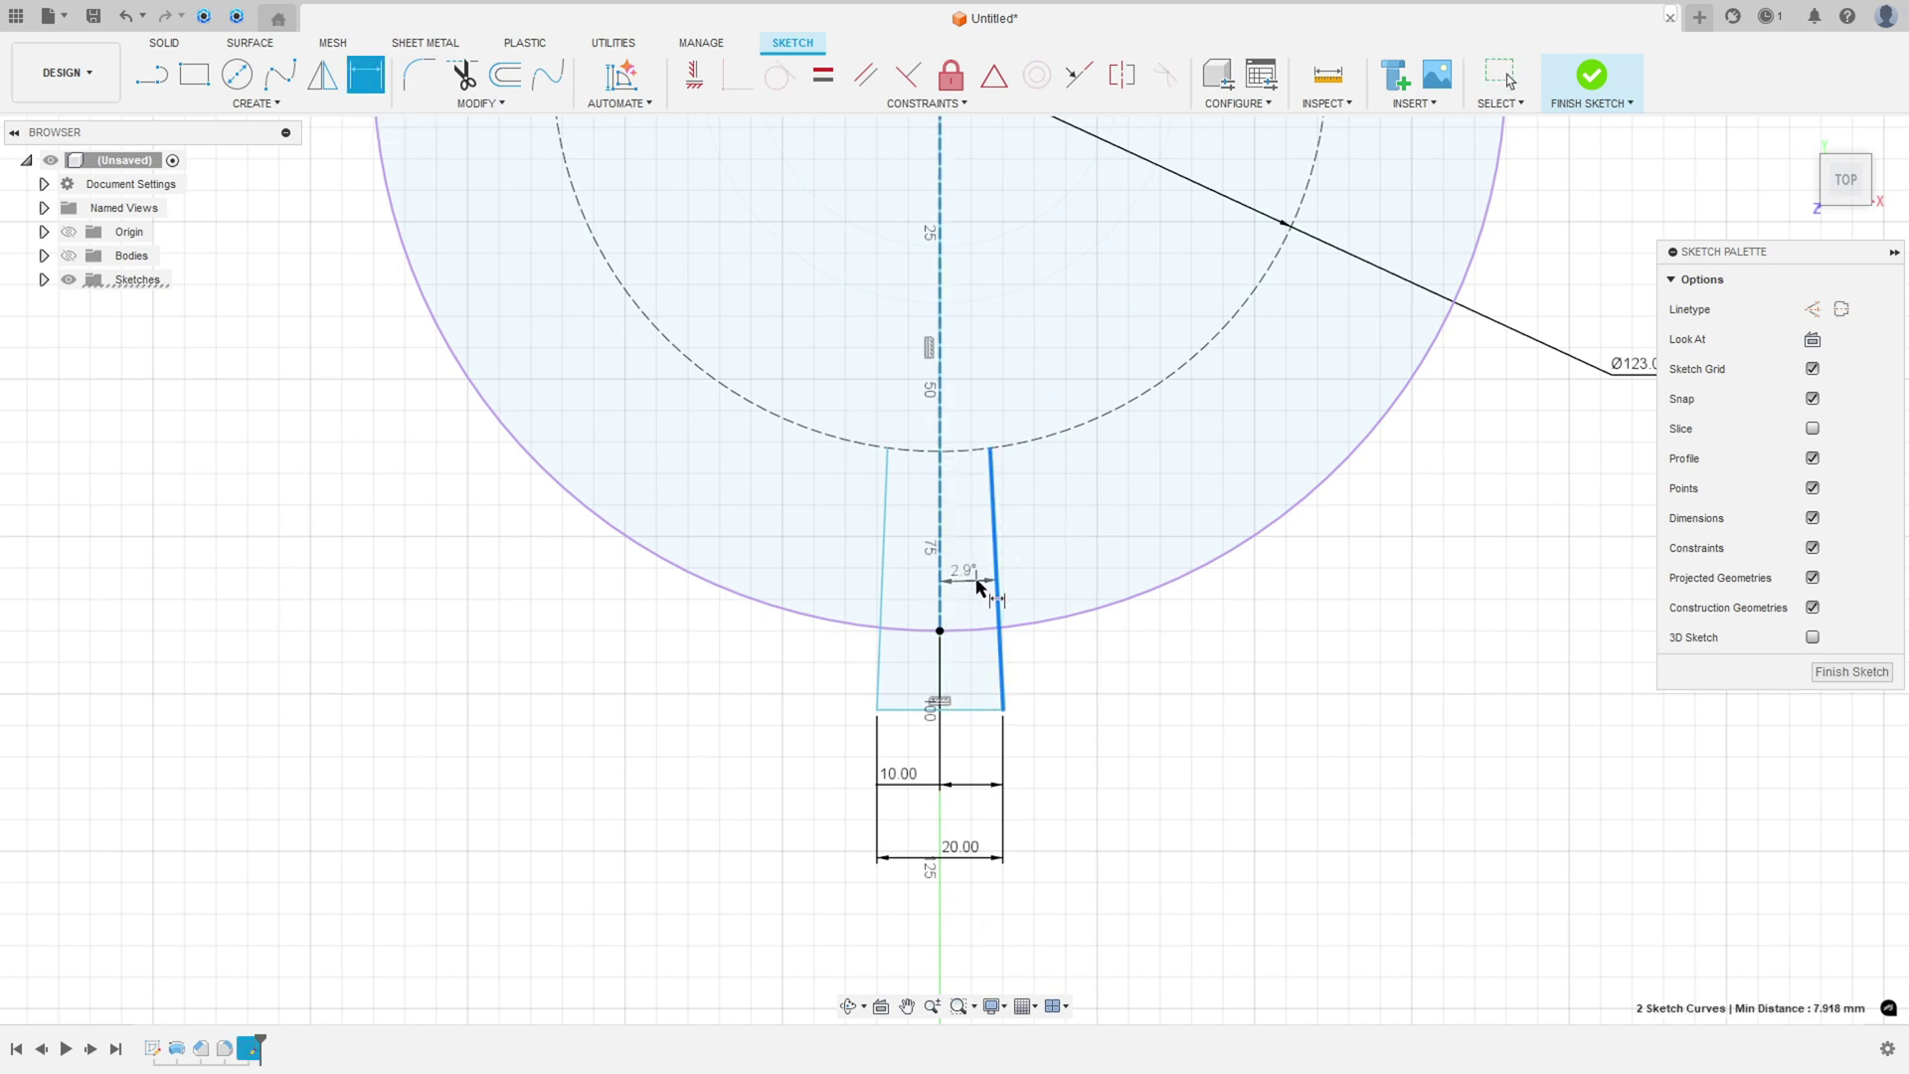
pyautogui.click(979, 582)
pyautogui.write('7')
pyautogui.press('Return')
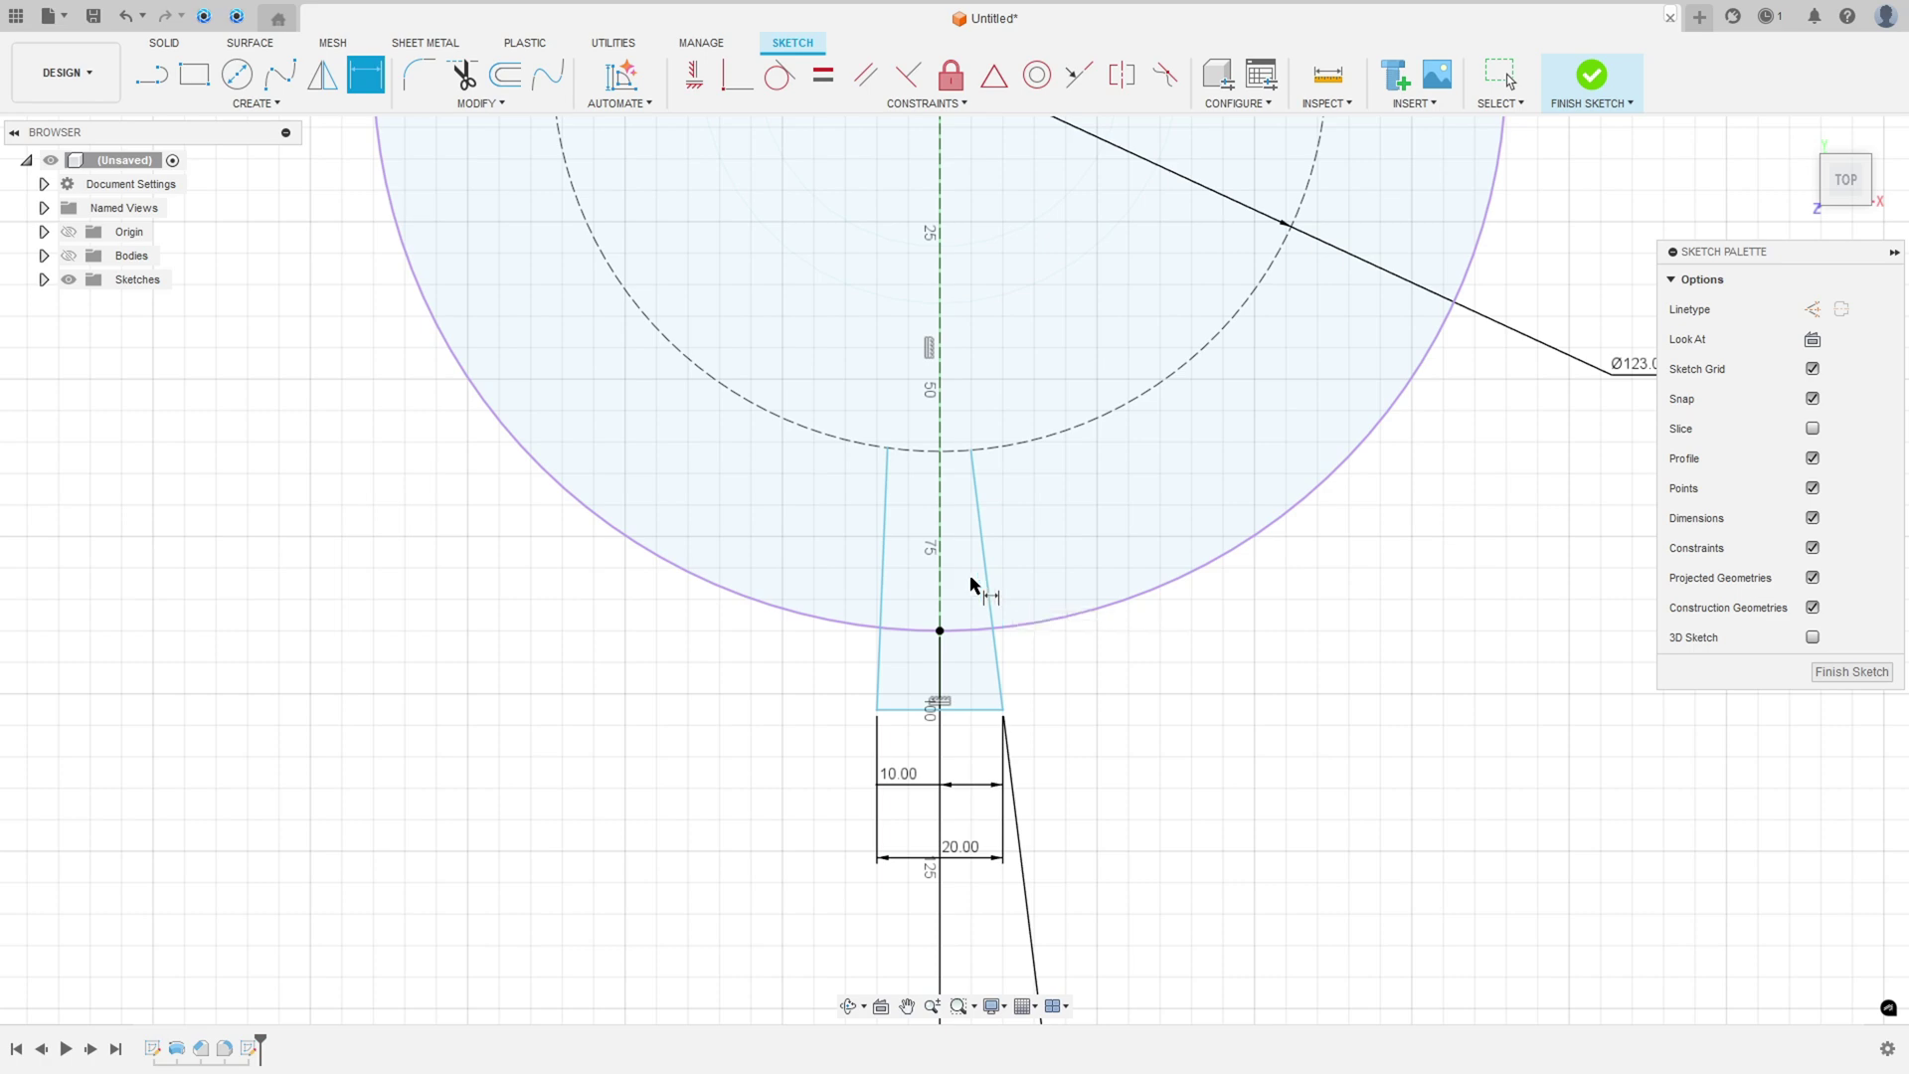
pyautogui.click(882, 557)
pyautogui.click(938, 572)
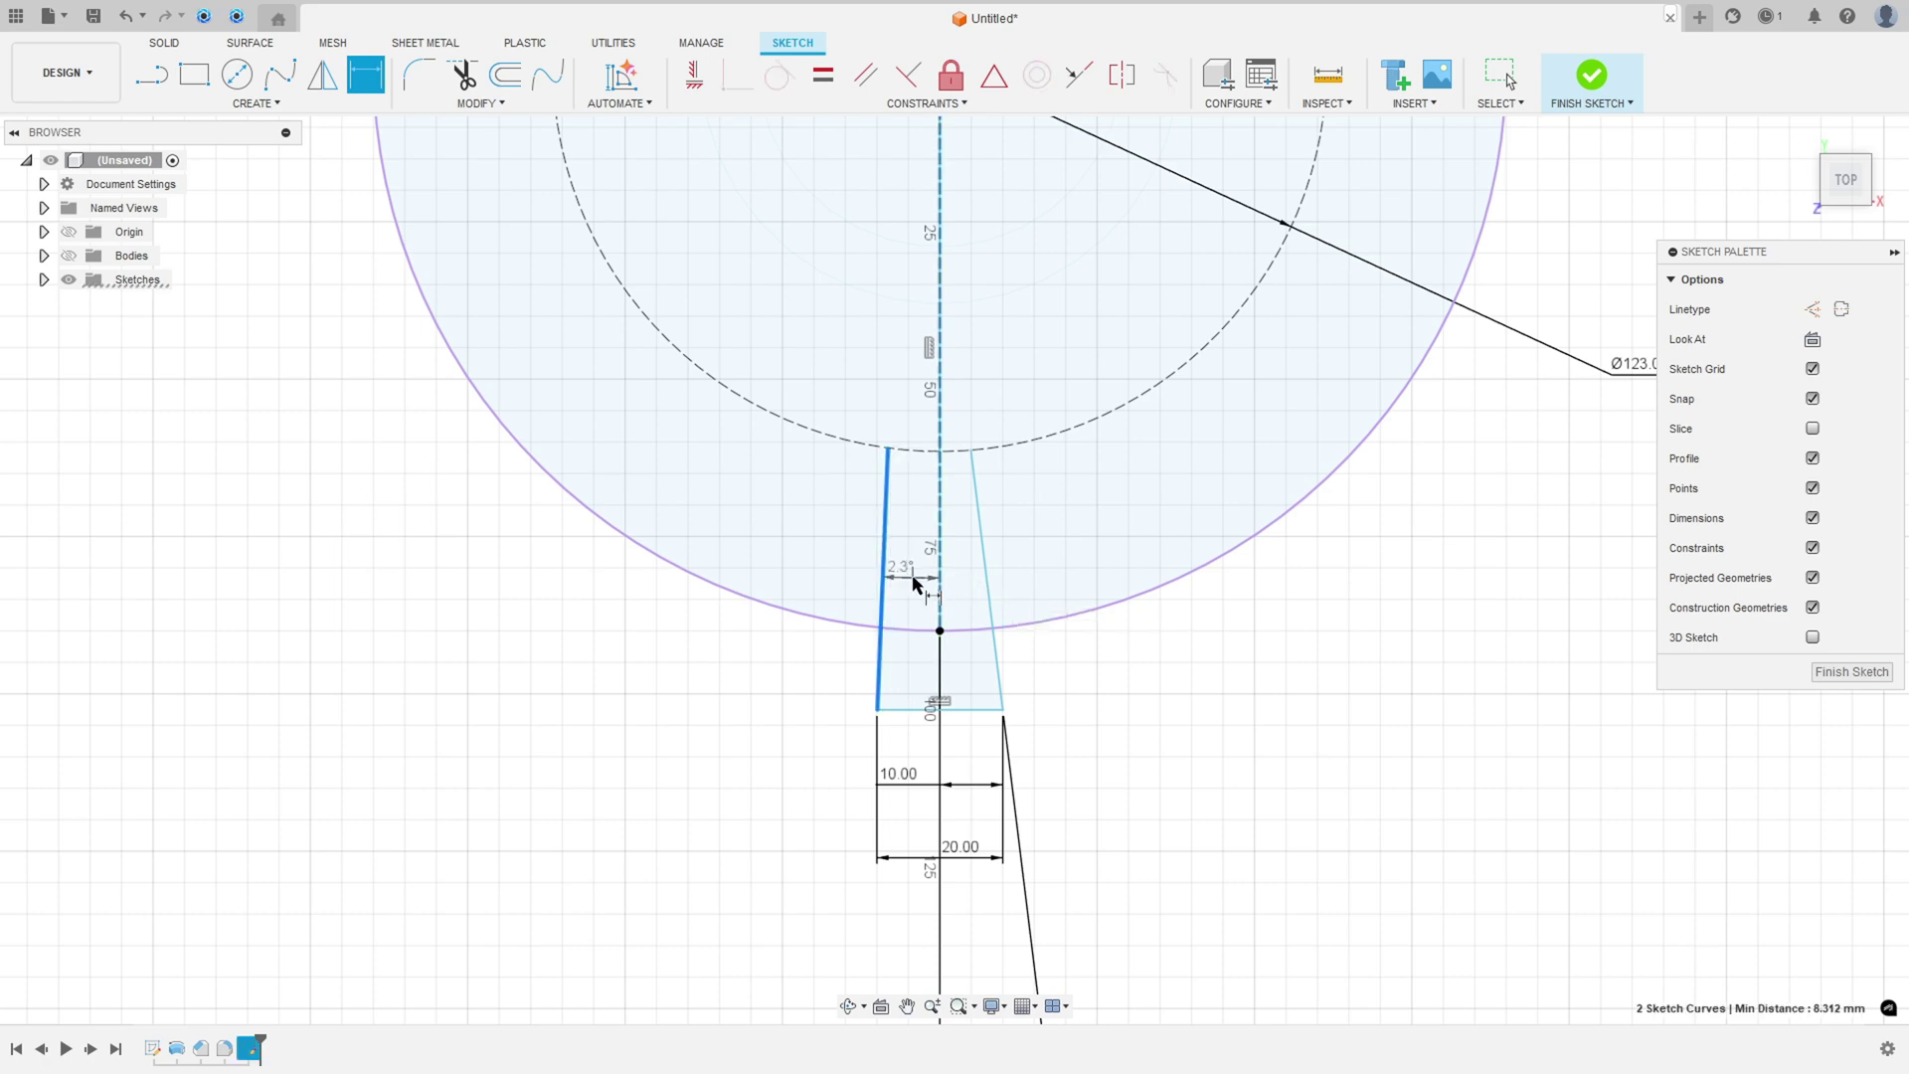
pyautogui.click(913, 579)
pyautogui.write('7')
pyautogui.press('Return')
pyautogui.scroll(-5, 917, 589)
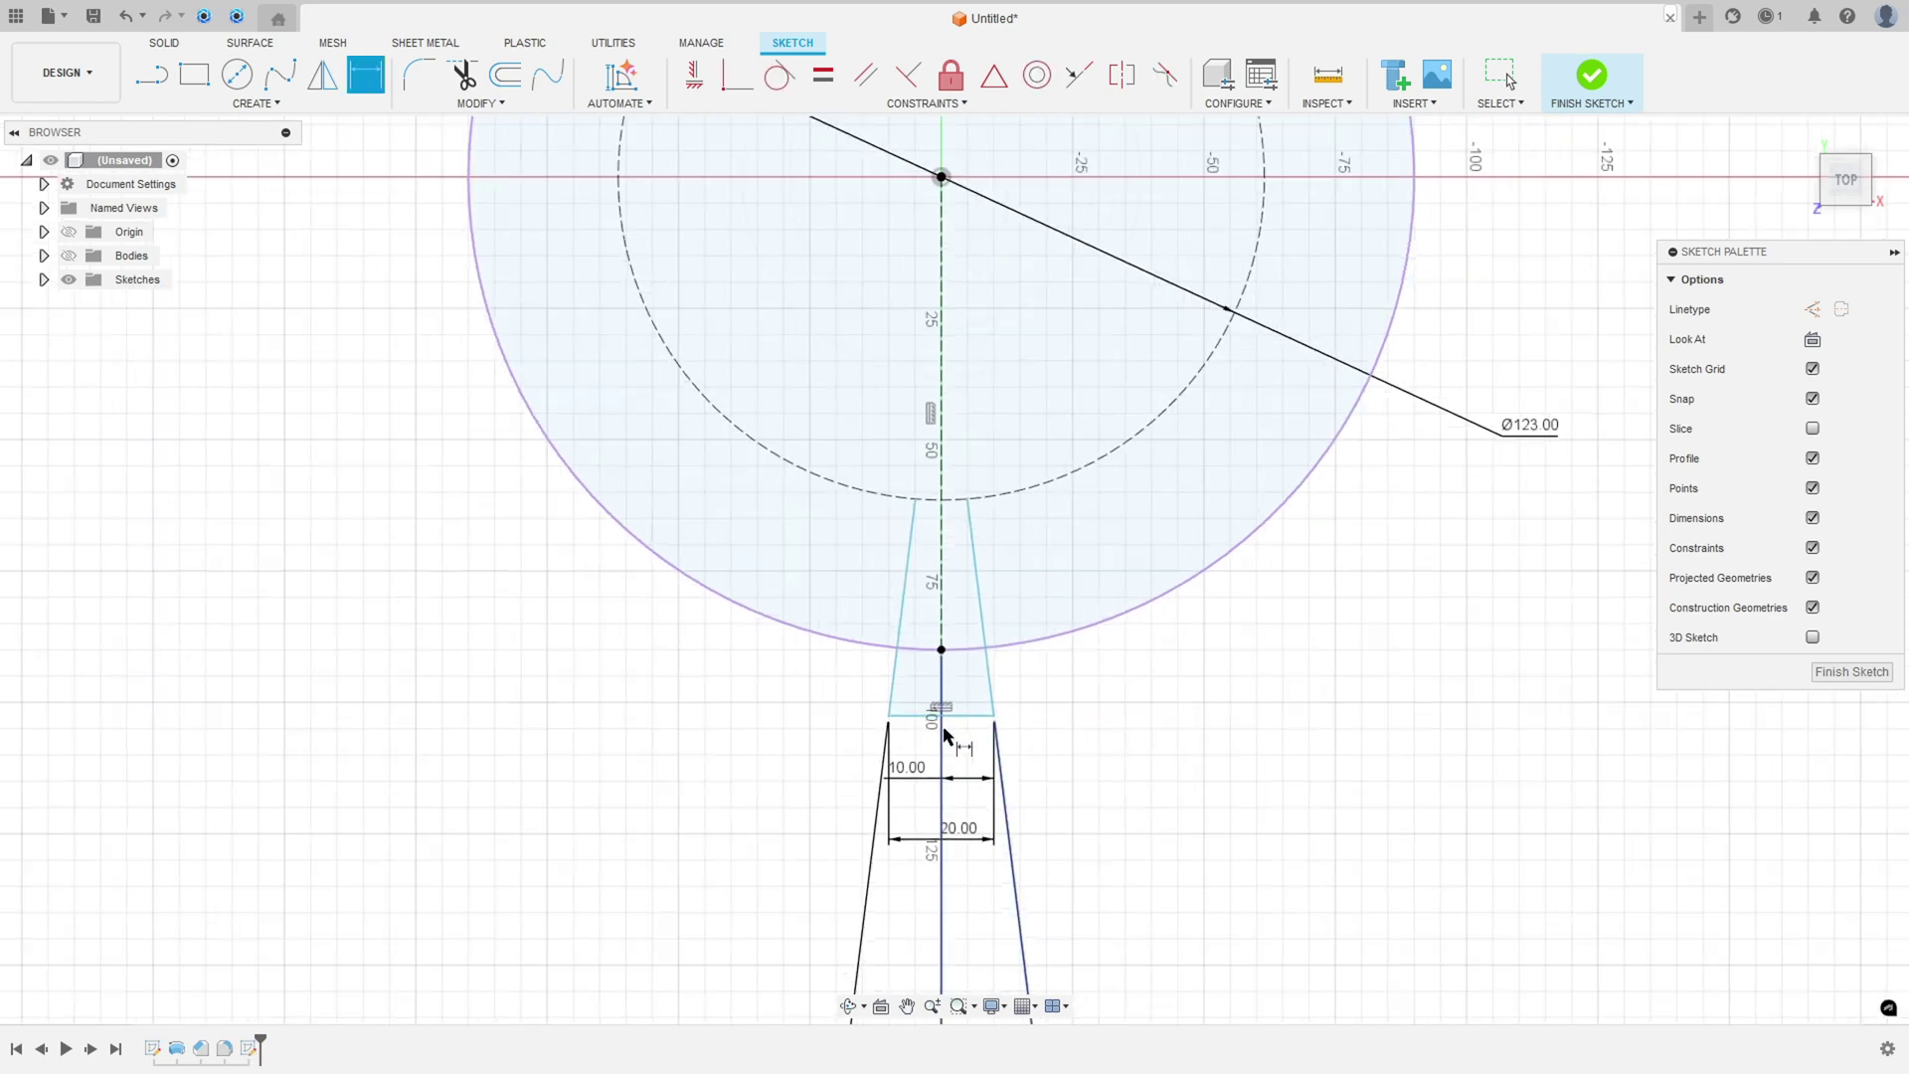
pyautogui.press('Escape')
# Reposition both 7° angle dimensions close to the slot.
pyautogui.moveTo(947, 803); pyautogui.dragTo(955, 344, button='middle')
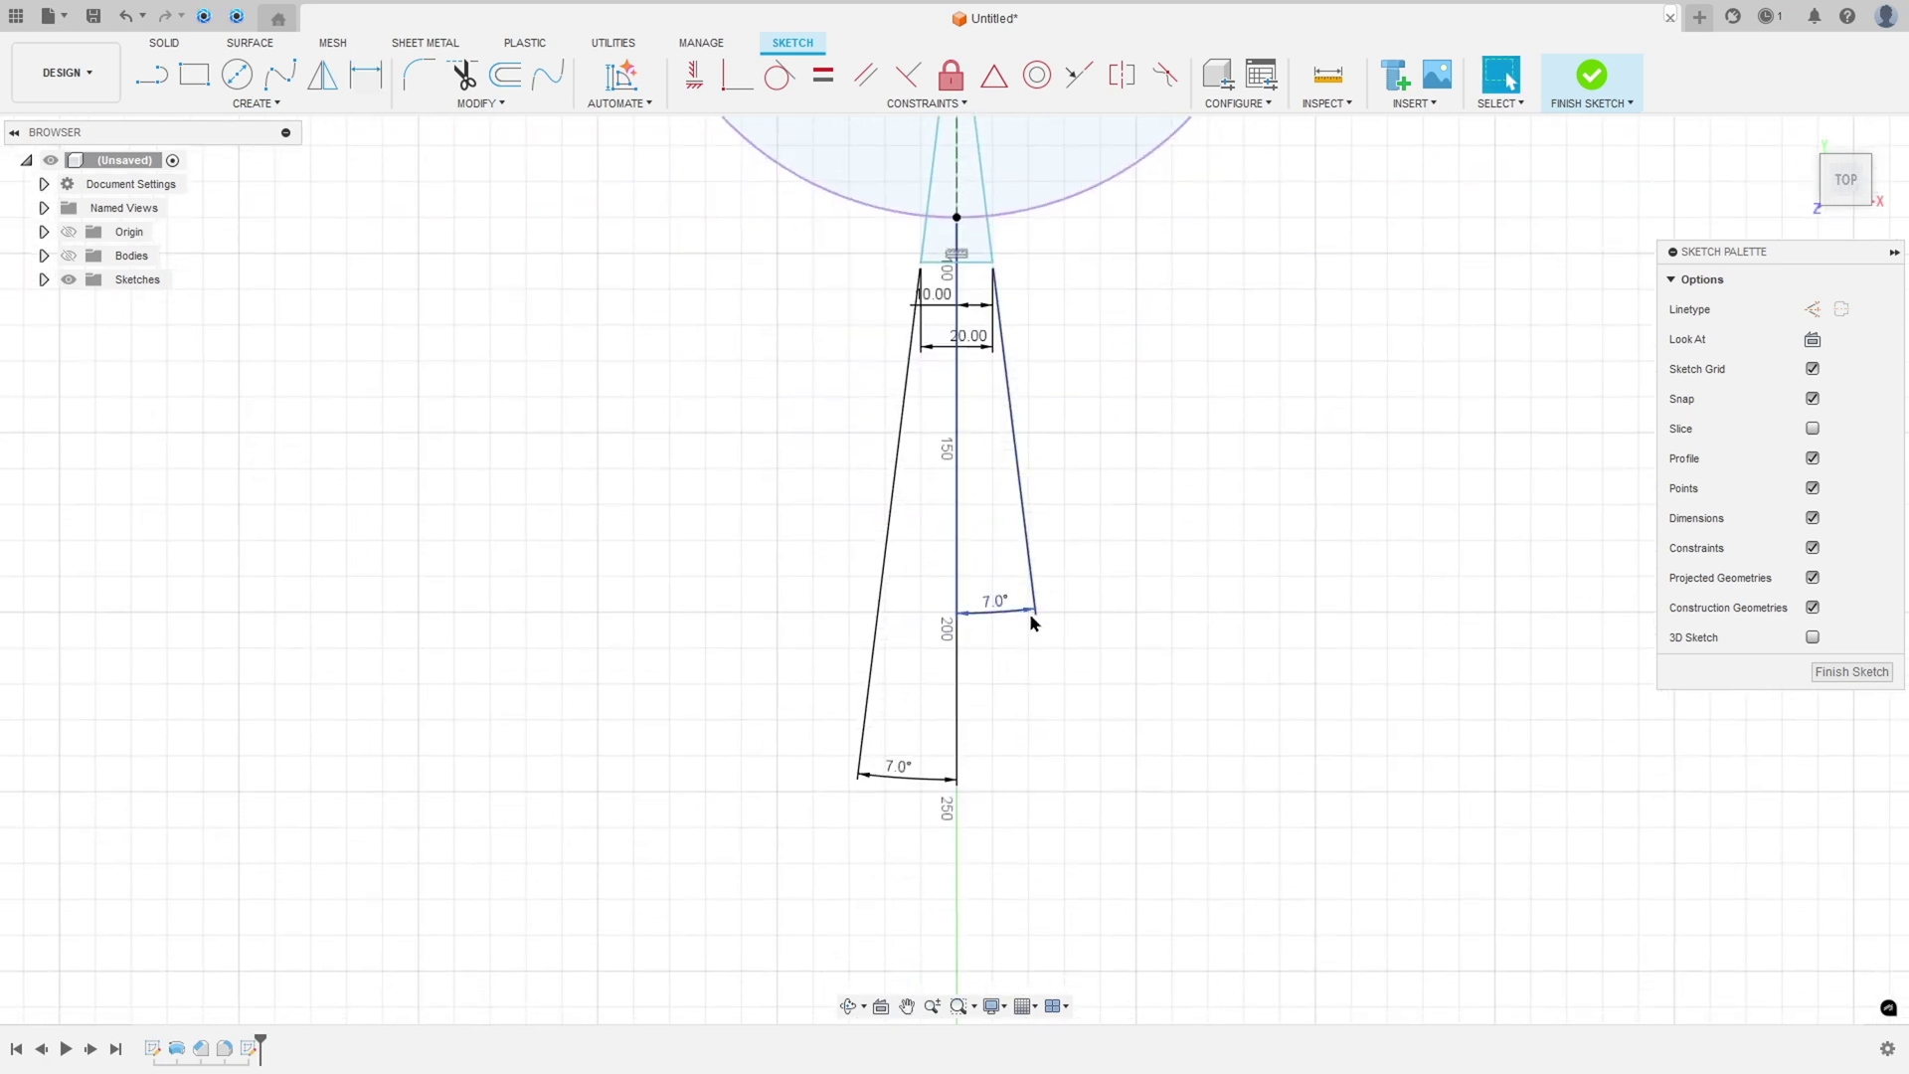
pyautogui.moveTo(1029, 612)
pyautogui.mouseDown()
pyautogui.moveTo(988, 451)
pyautogui.moveTo(1026, 181)
pyautogui.mouseUp()
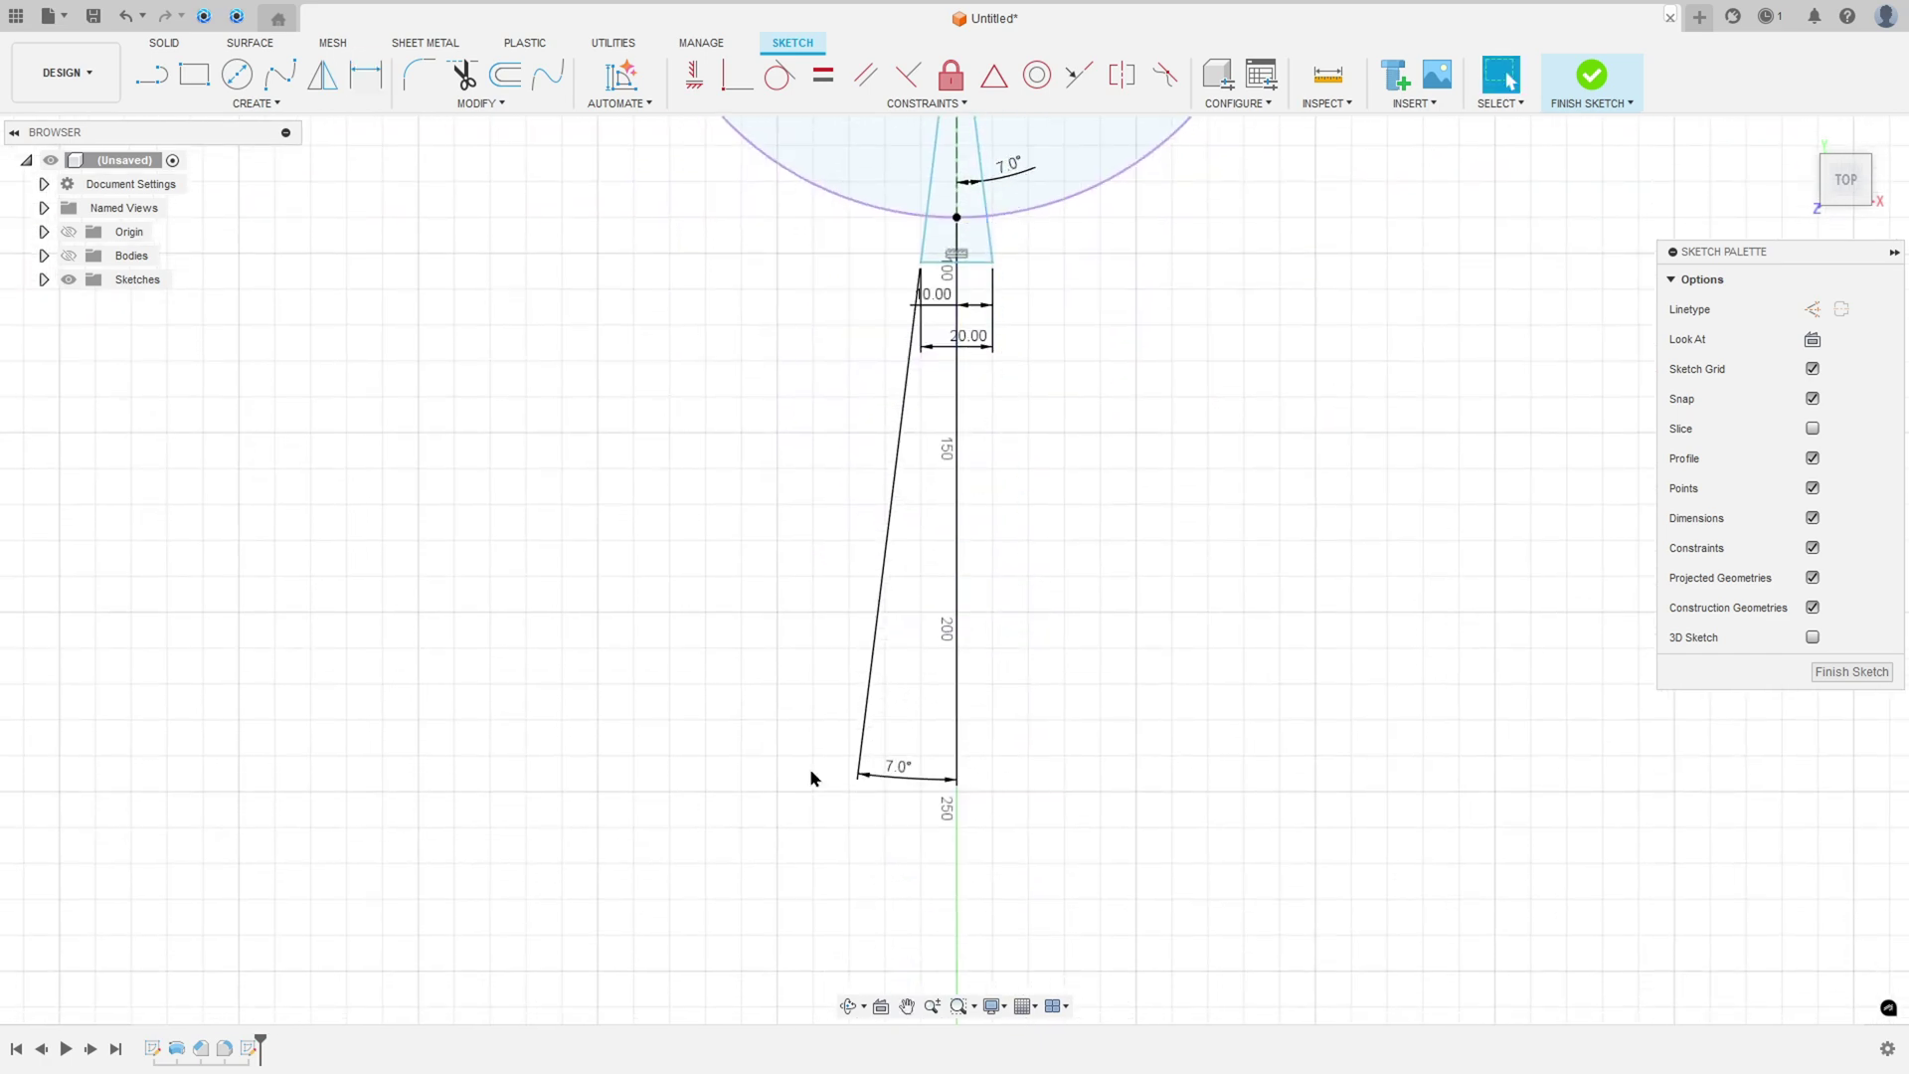
pyautogui.moveTo(892, 768); pyautogui.dragTo(902, 181)
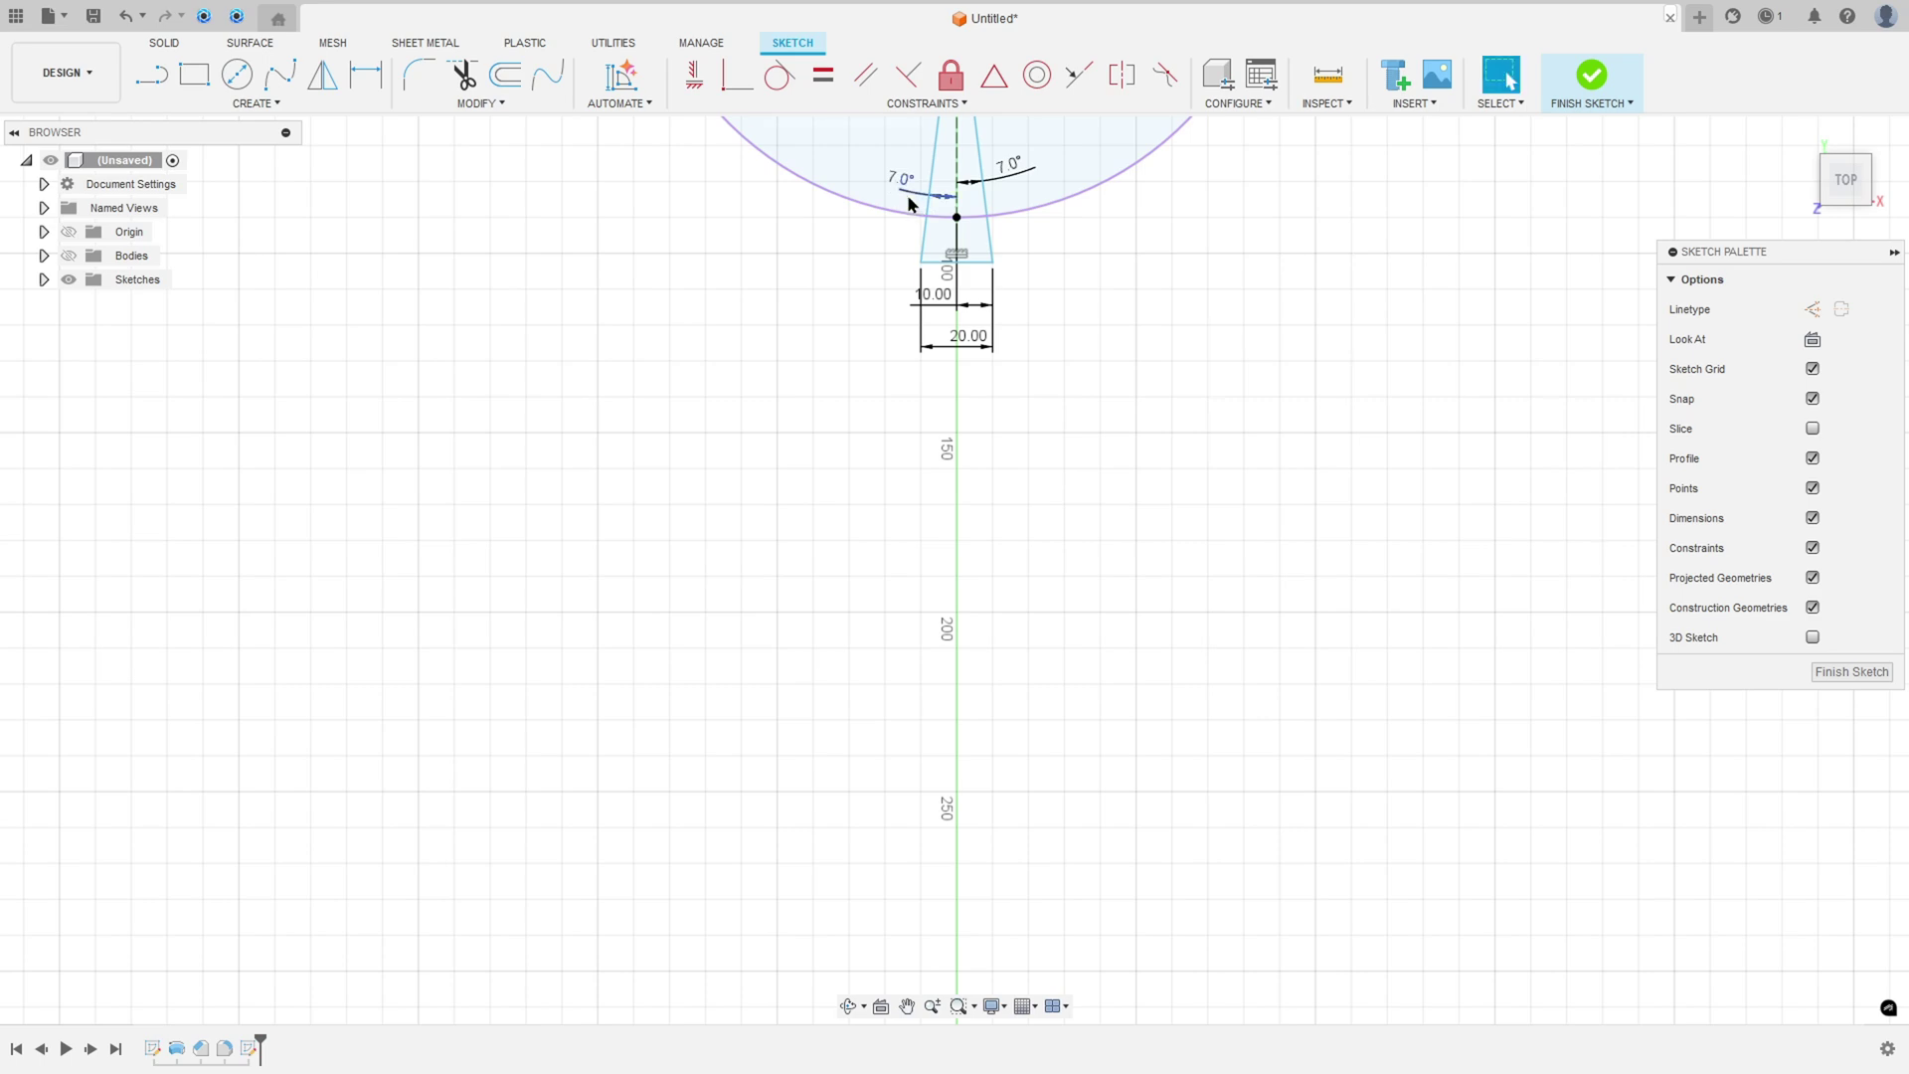
# Apply a coincident constraint between the slot's outer edge and the construction line's endpoint on the projected circle.
pyautogui.moveTo(903, 181); pyautogui.dragTo(928, 421, button='middle')
pyautogui.scroll(4, 992, 425)
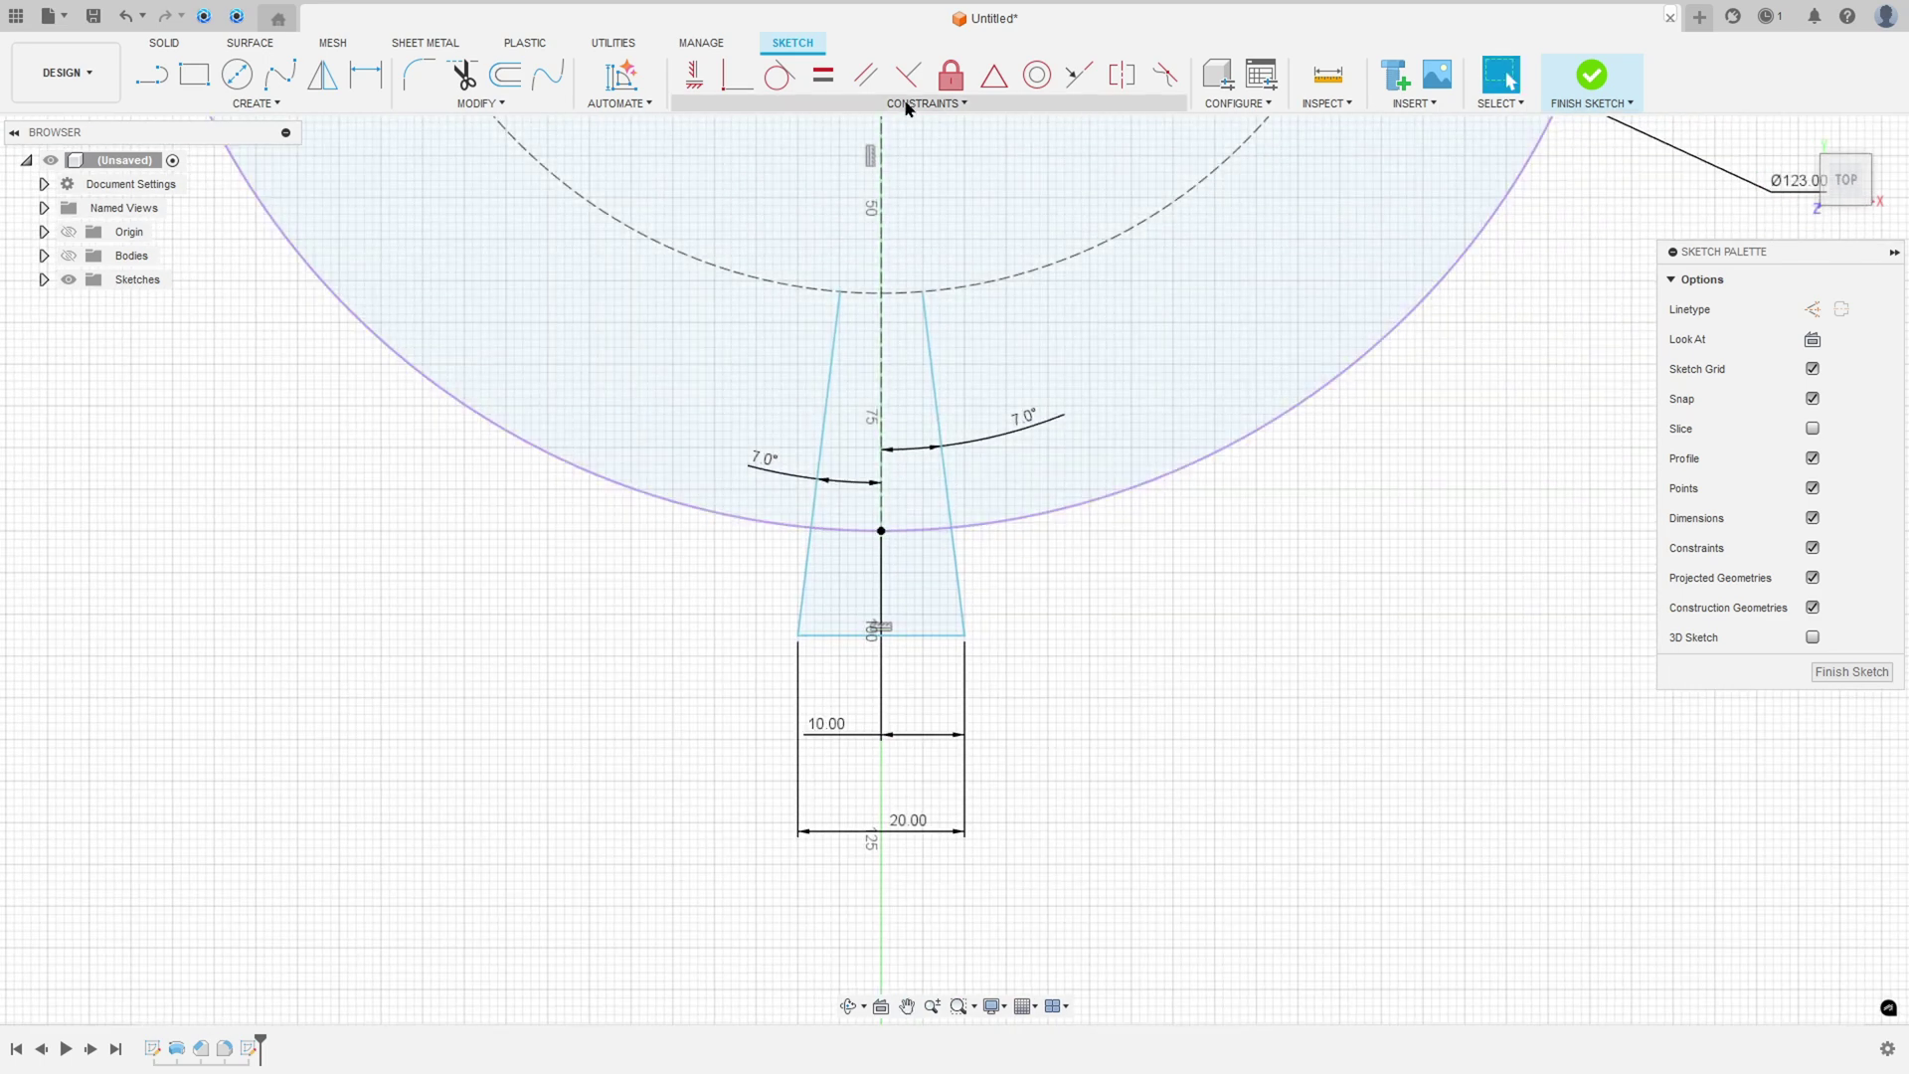
pyautogui.click(734, 79)
pyautogui.click(916, 636)
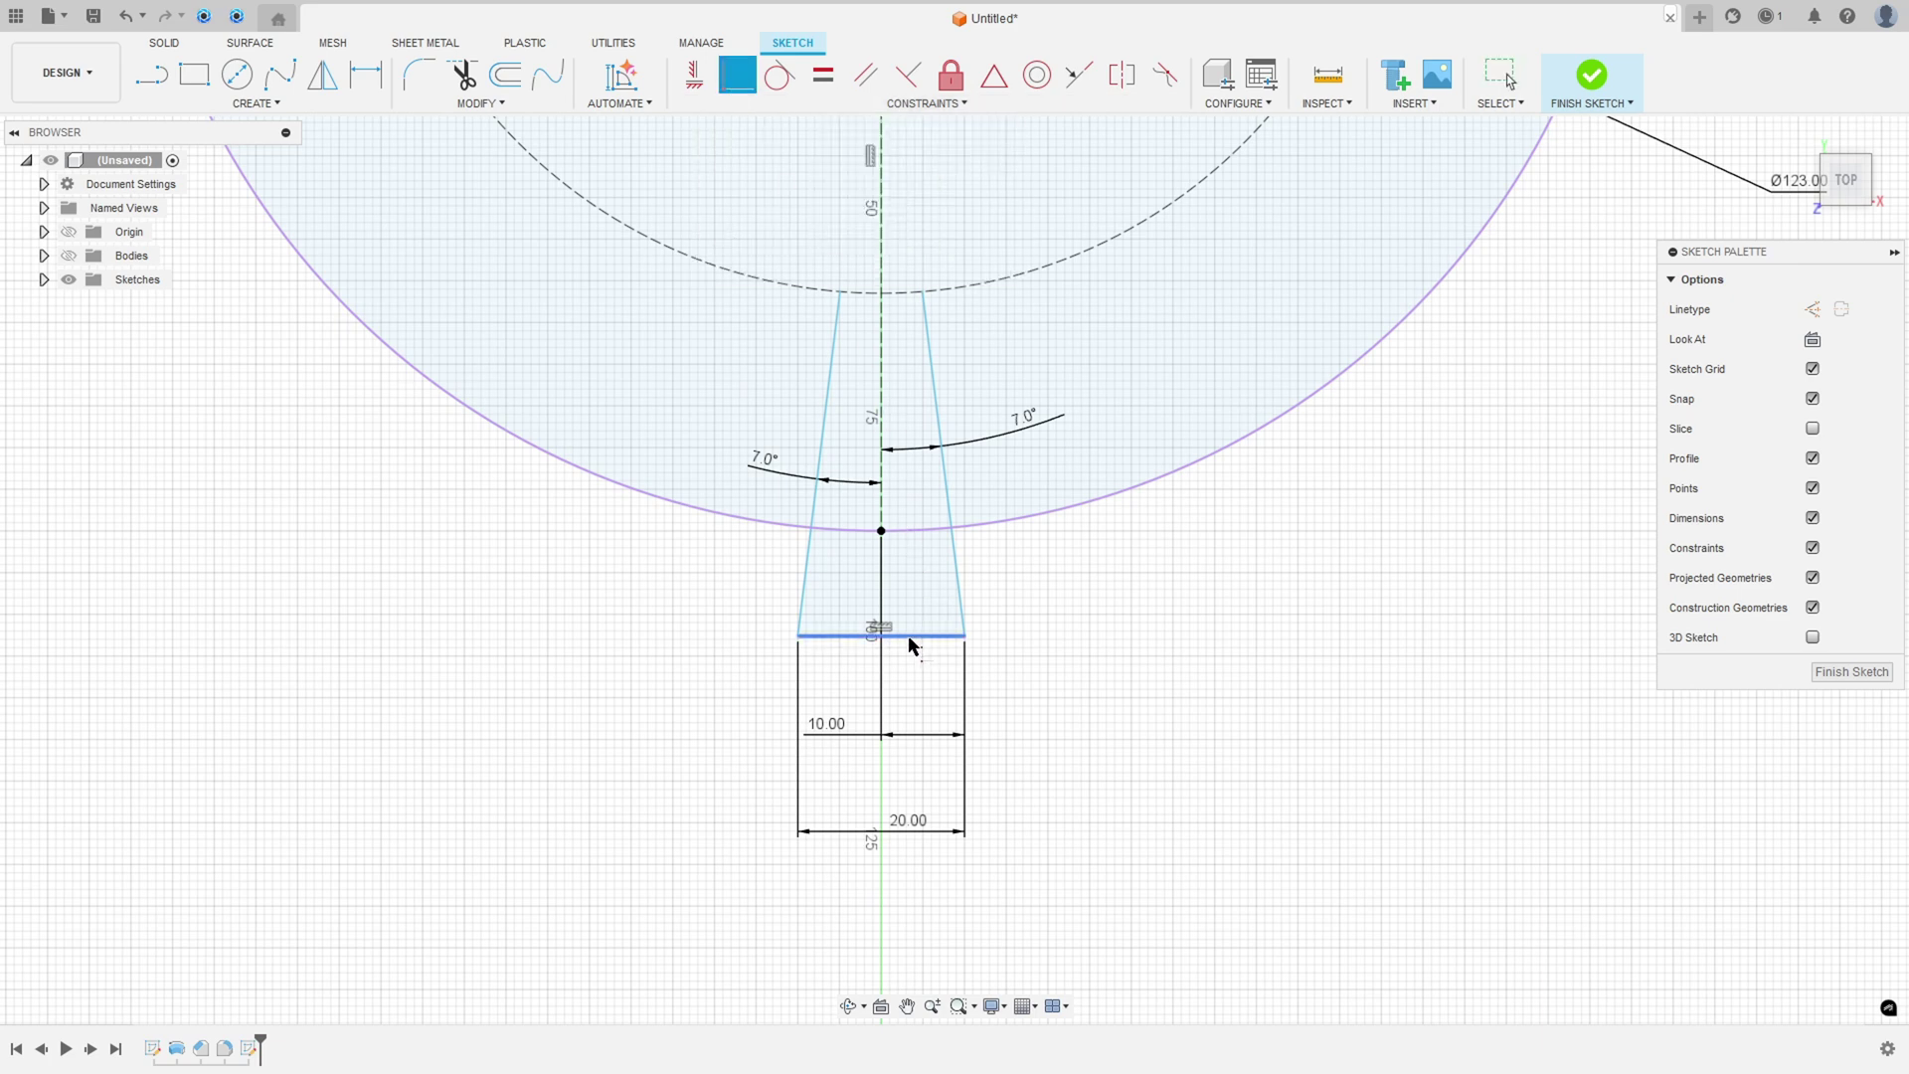
pyautogui.click(881, 532)
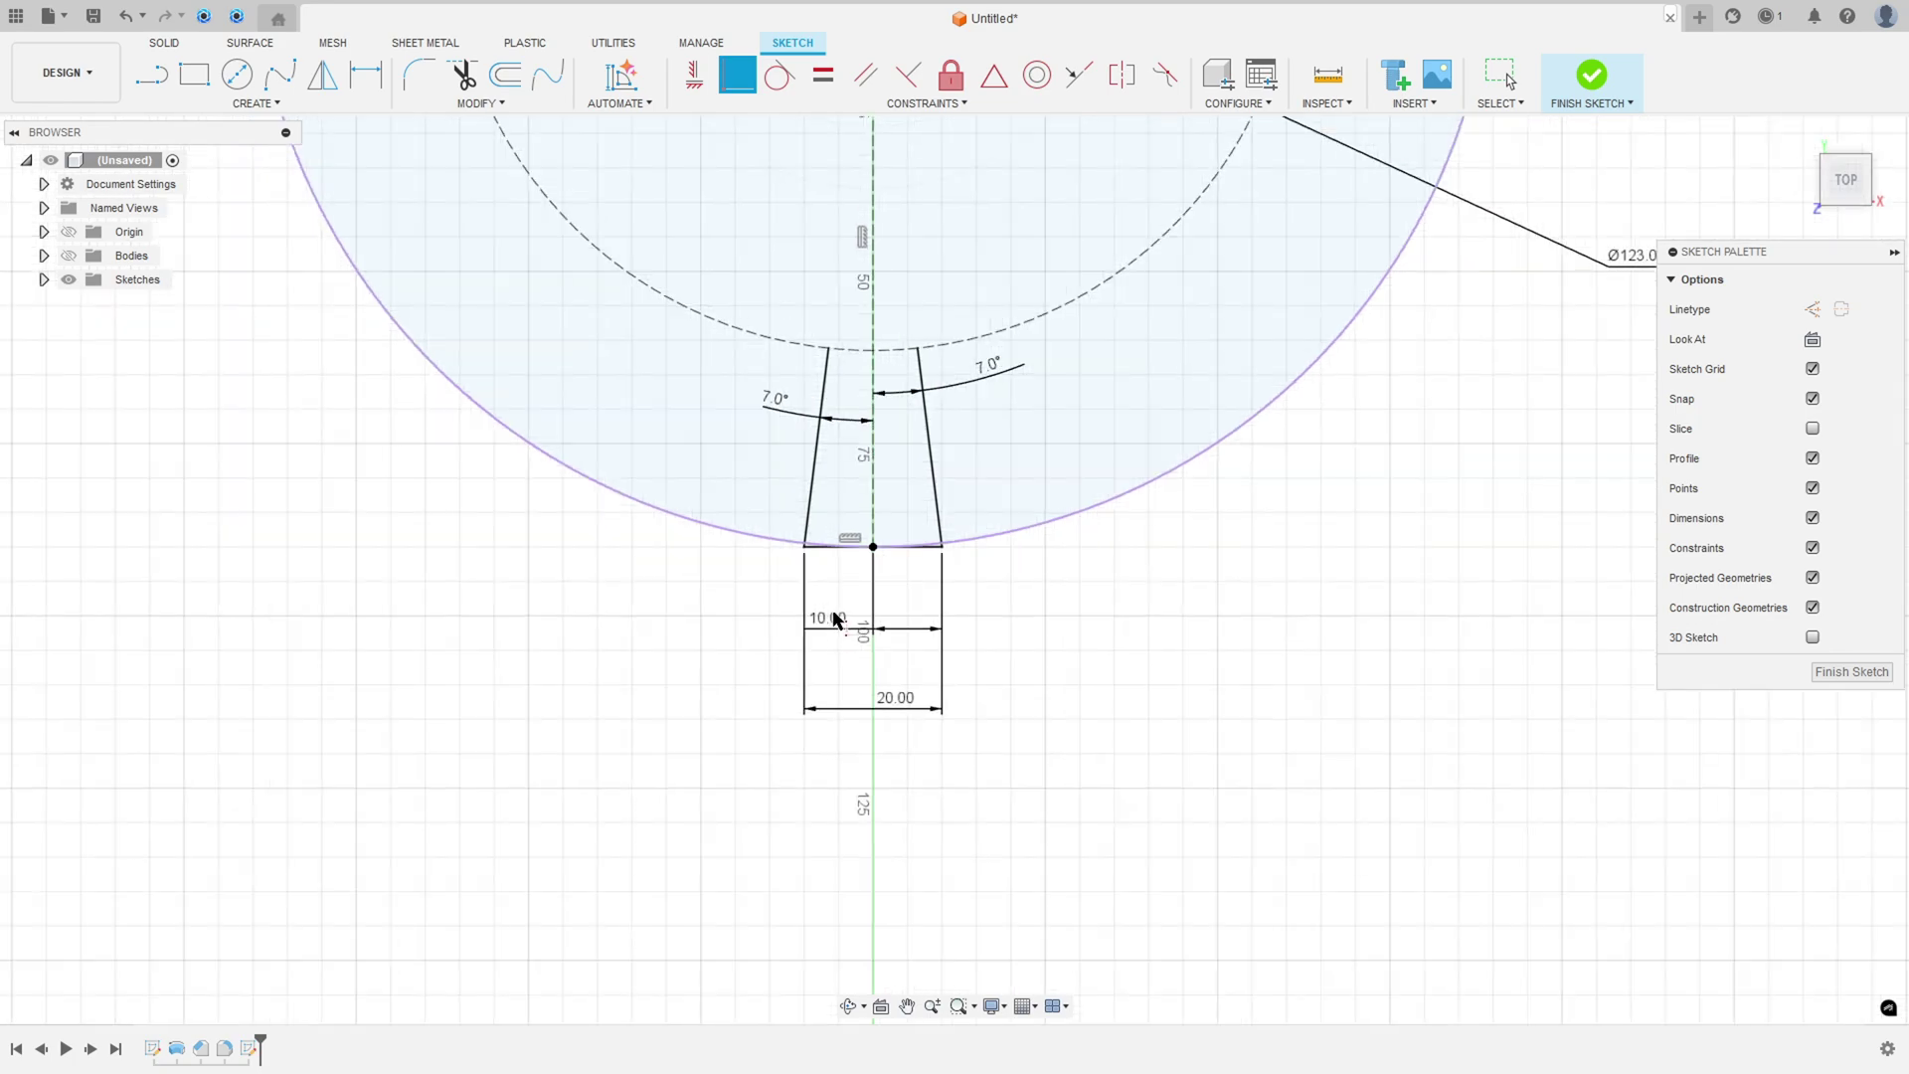
pyautogui.scroll(1, 855, 328)
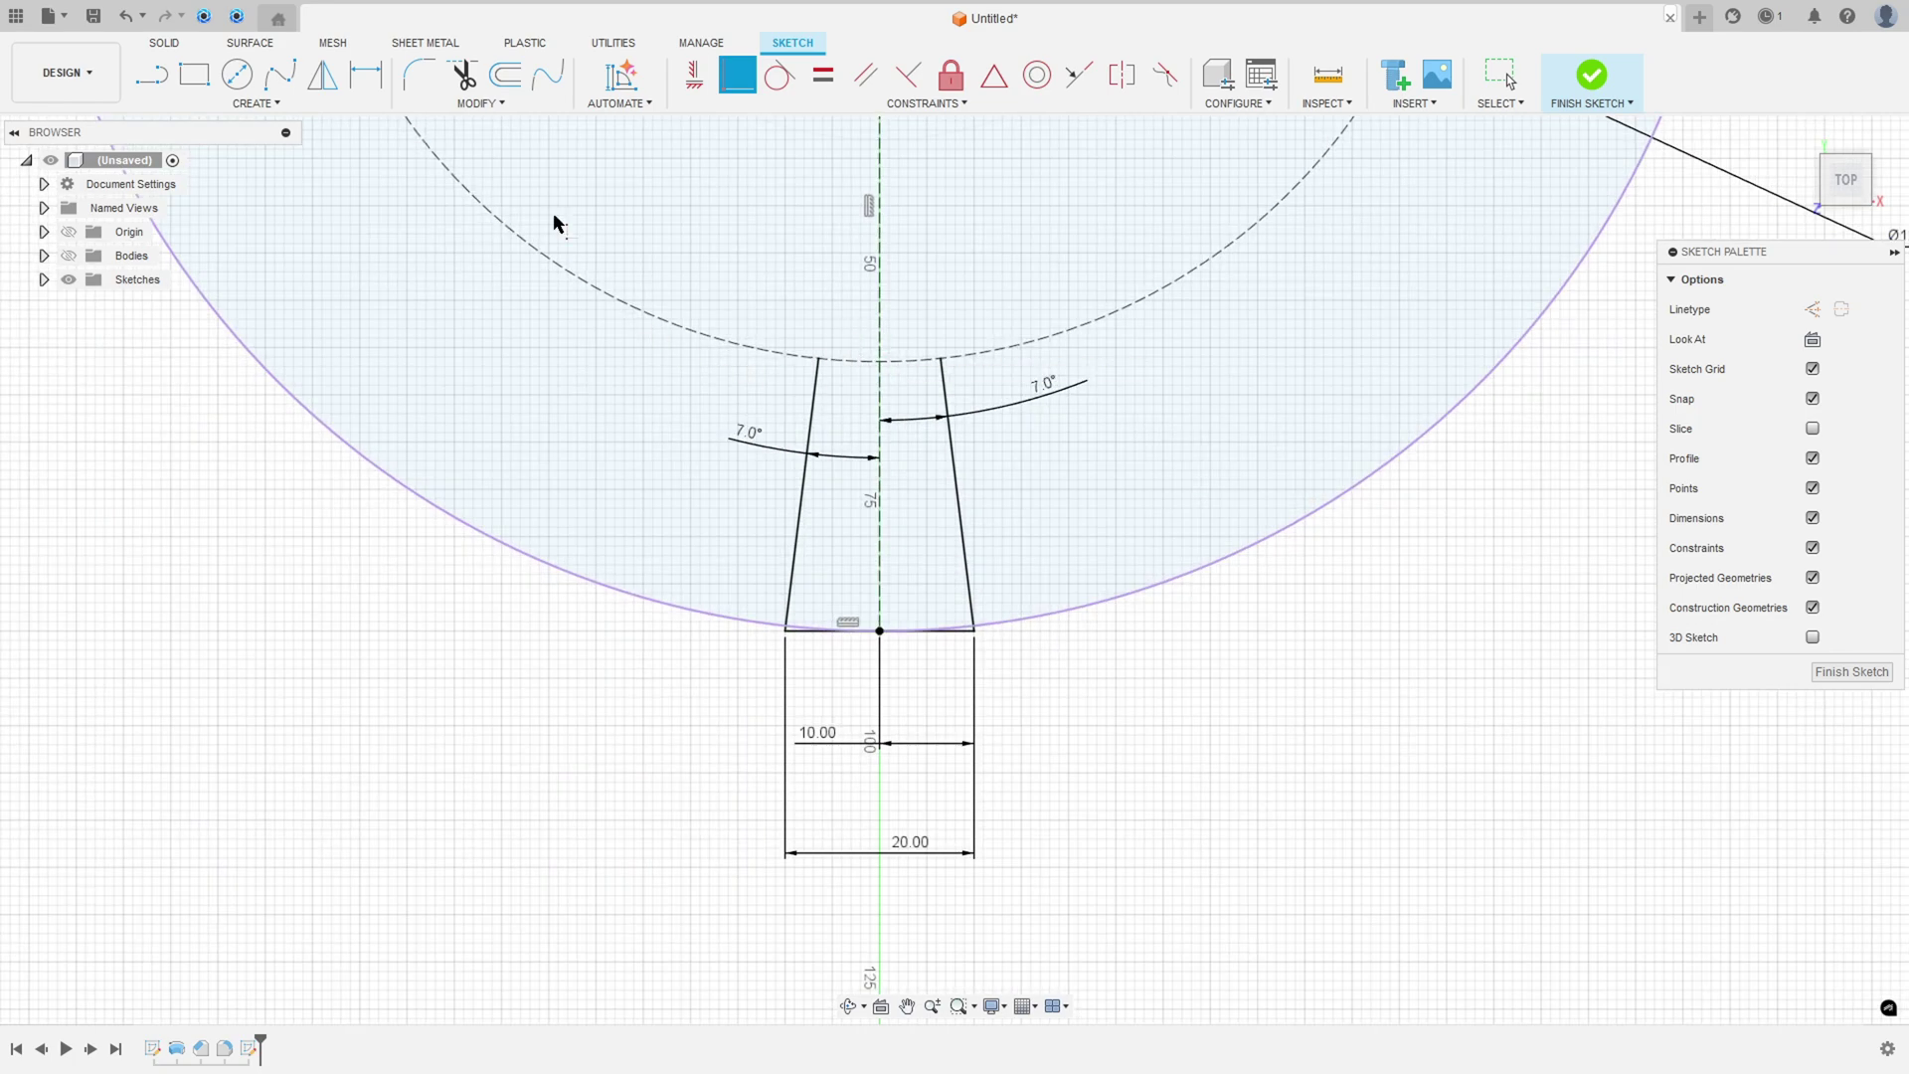
pyautogui.press('Escape')
# Break the 123 mm construction circle where it meets the slot's sides and the centre line.
pyautogui.click(480, 103)
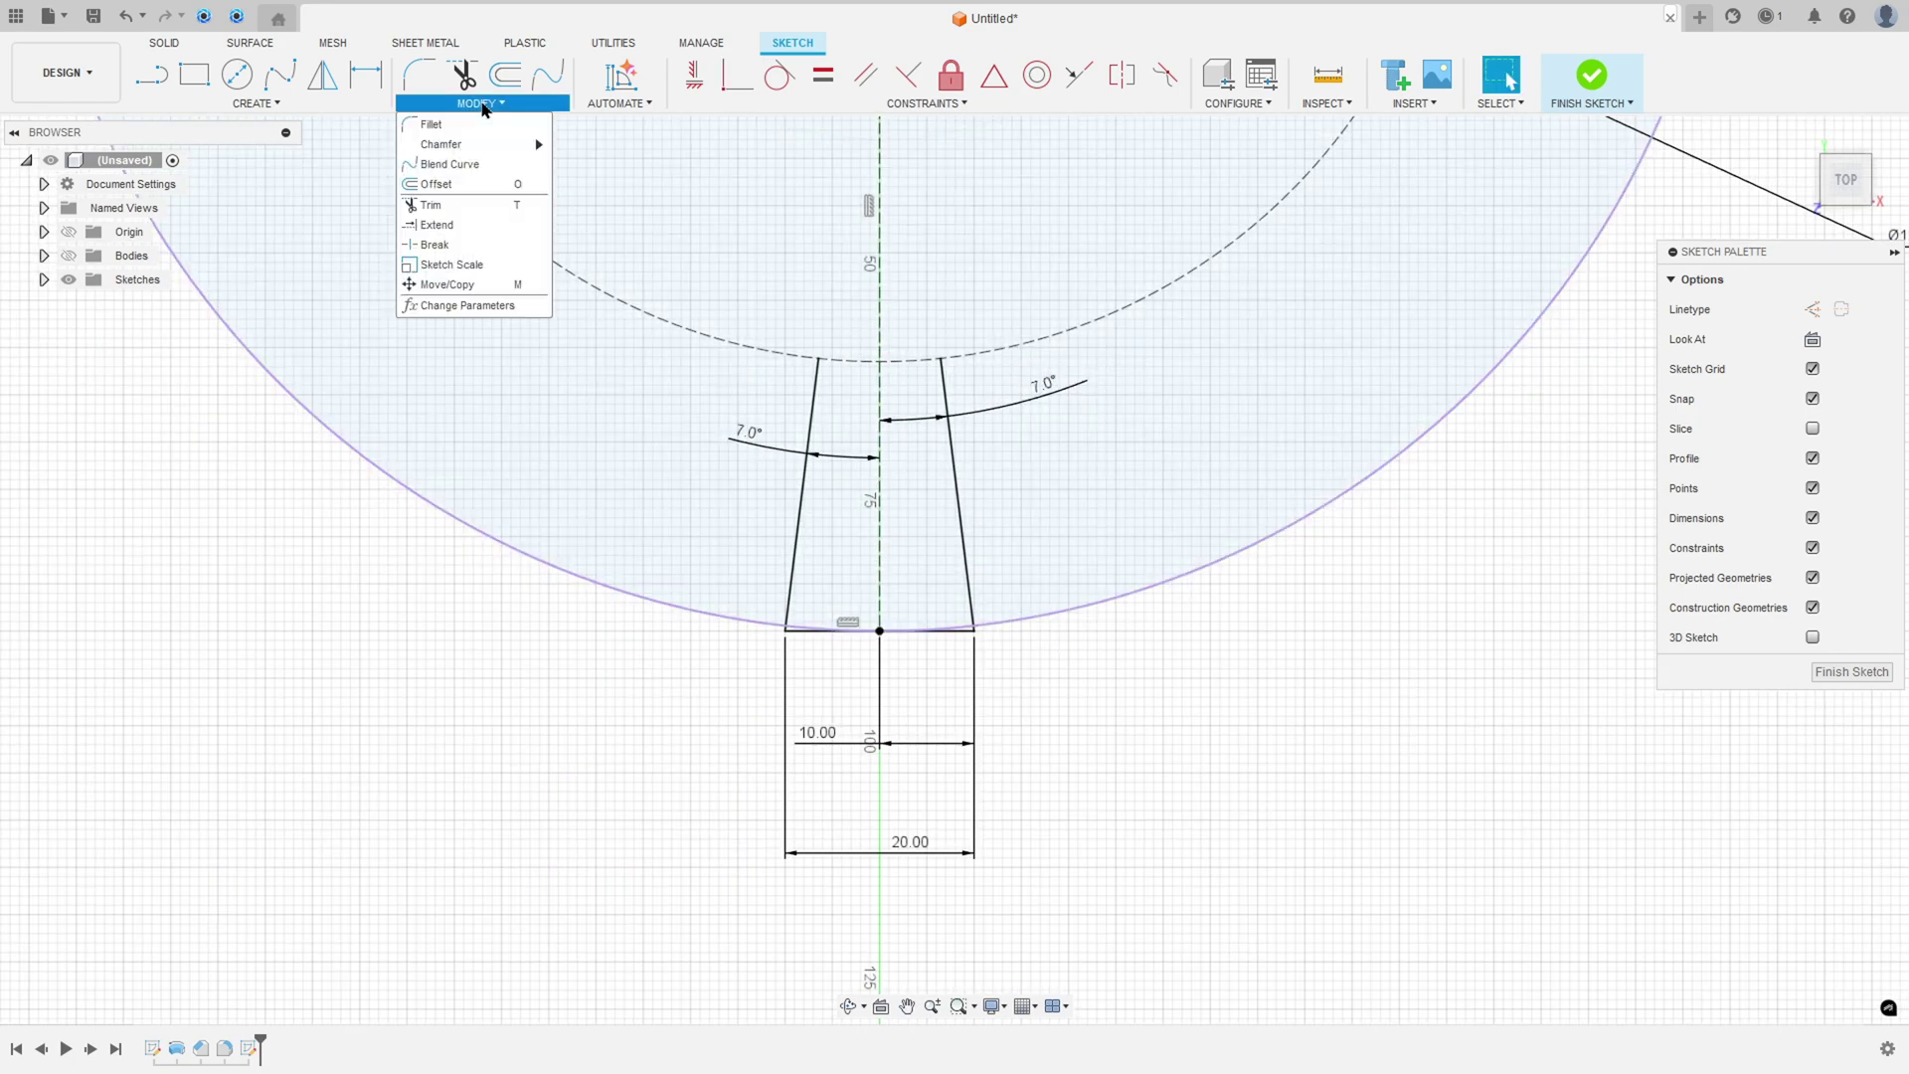
pyautogui.click(472, 249)
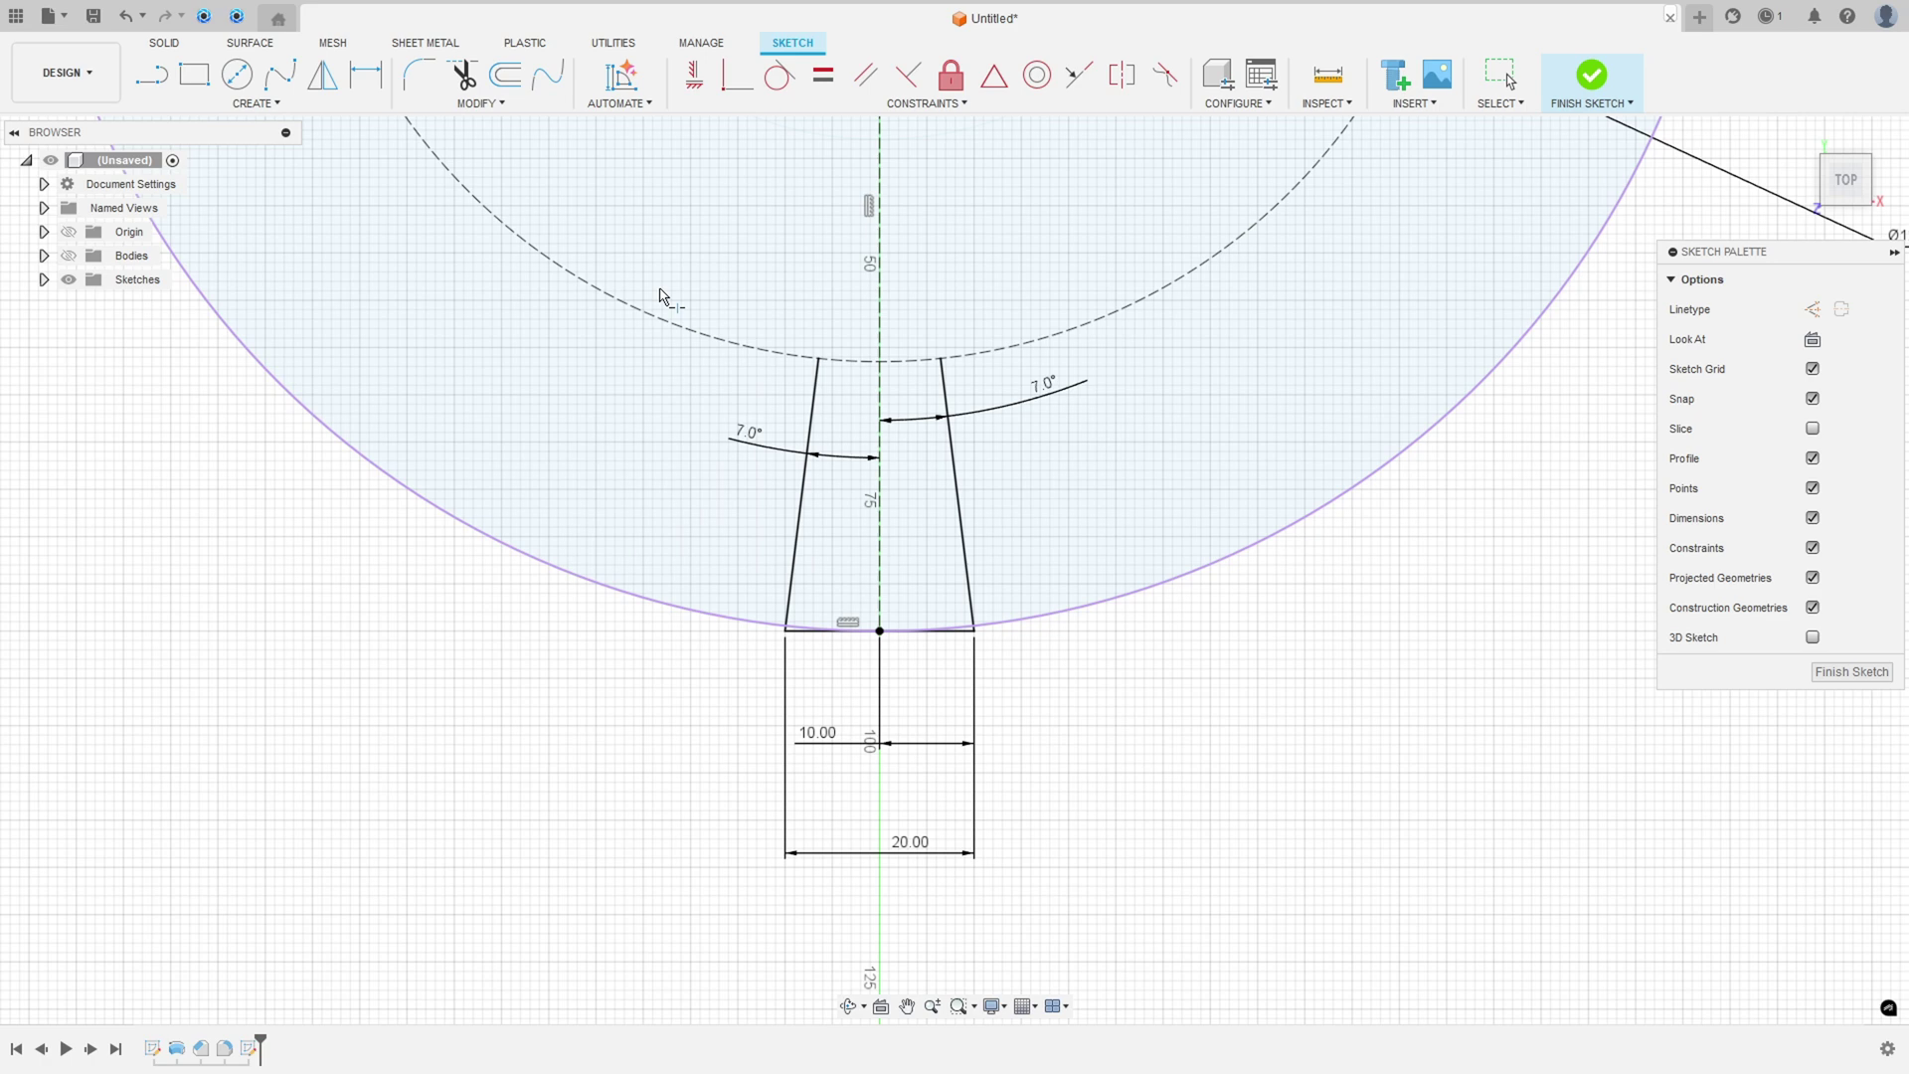
pyautogui.click(852, 365)
pyautogui.click(916, 368)
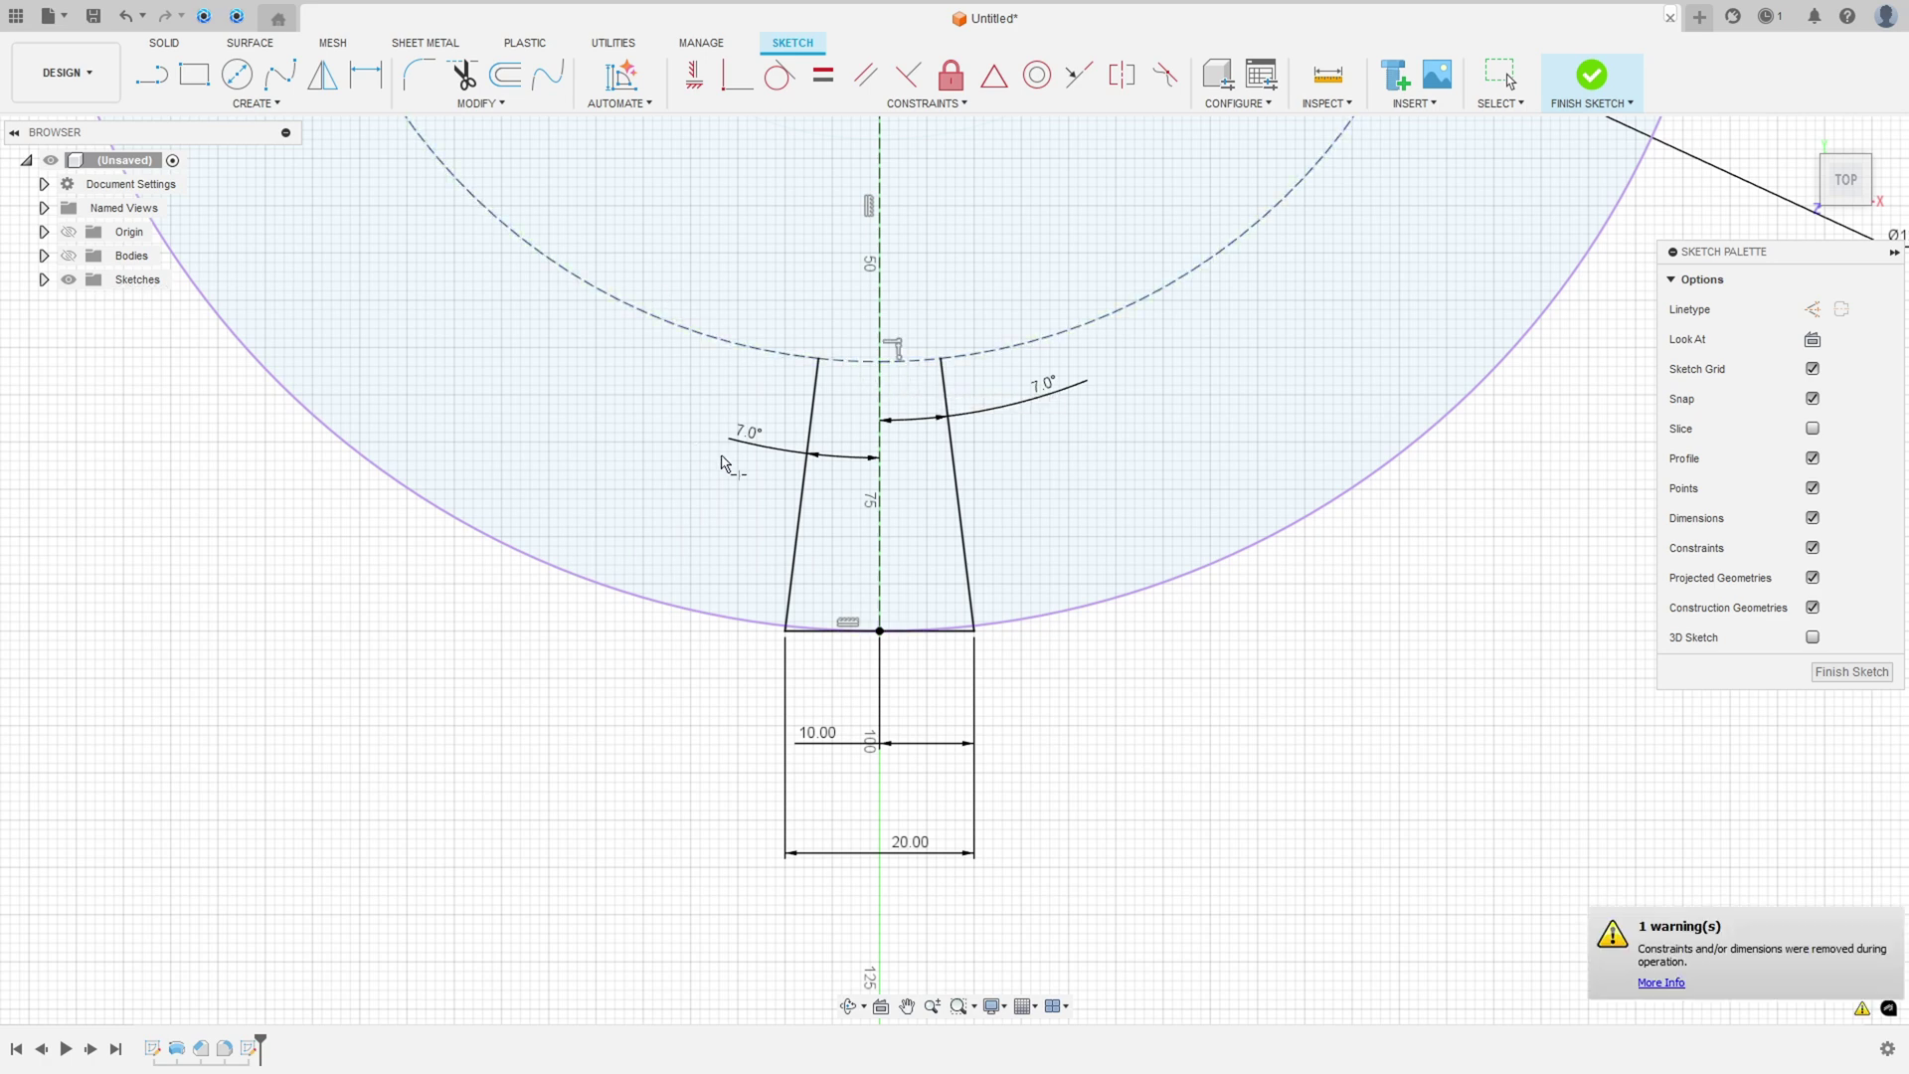
pyautogui.press('Escape')
# Convert the two short arcs closing the slot's narrow end from construction to normal sketch lines.
pyautogui.click(911, 361)
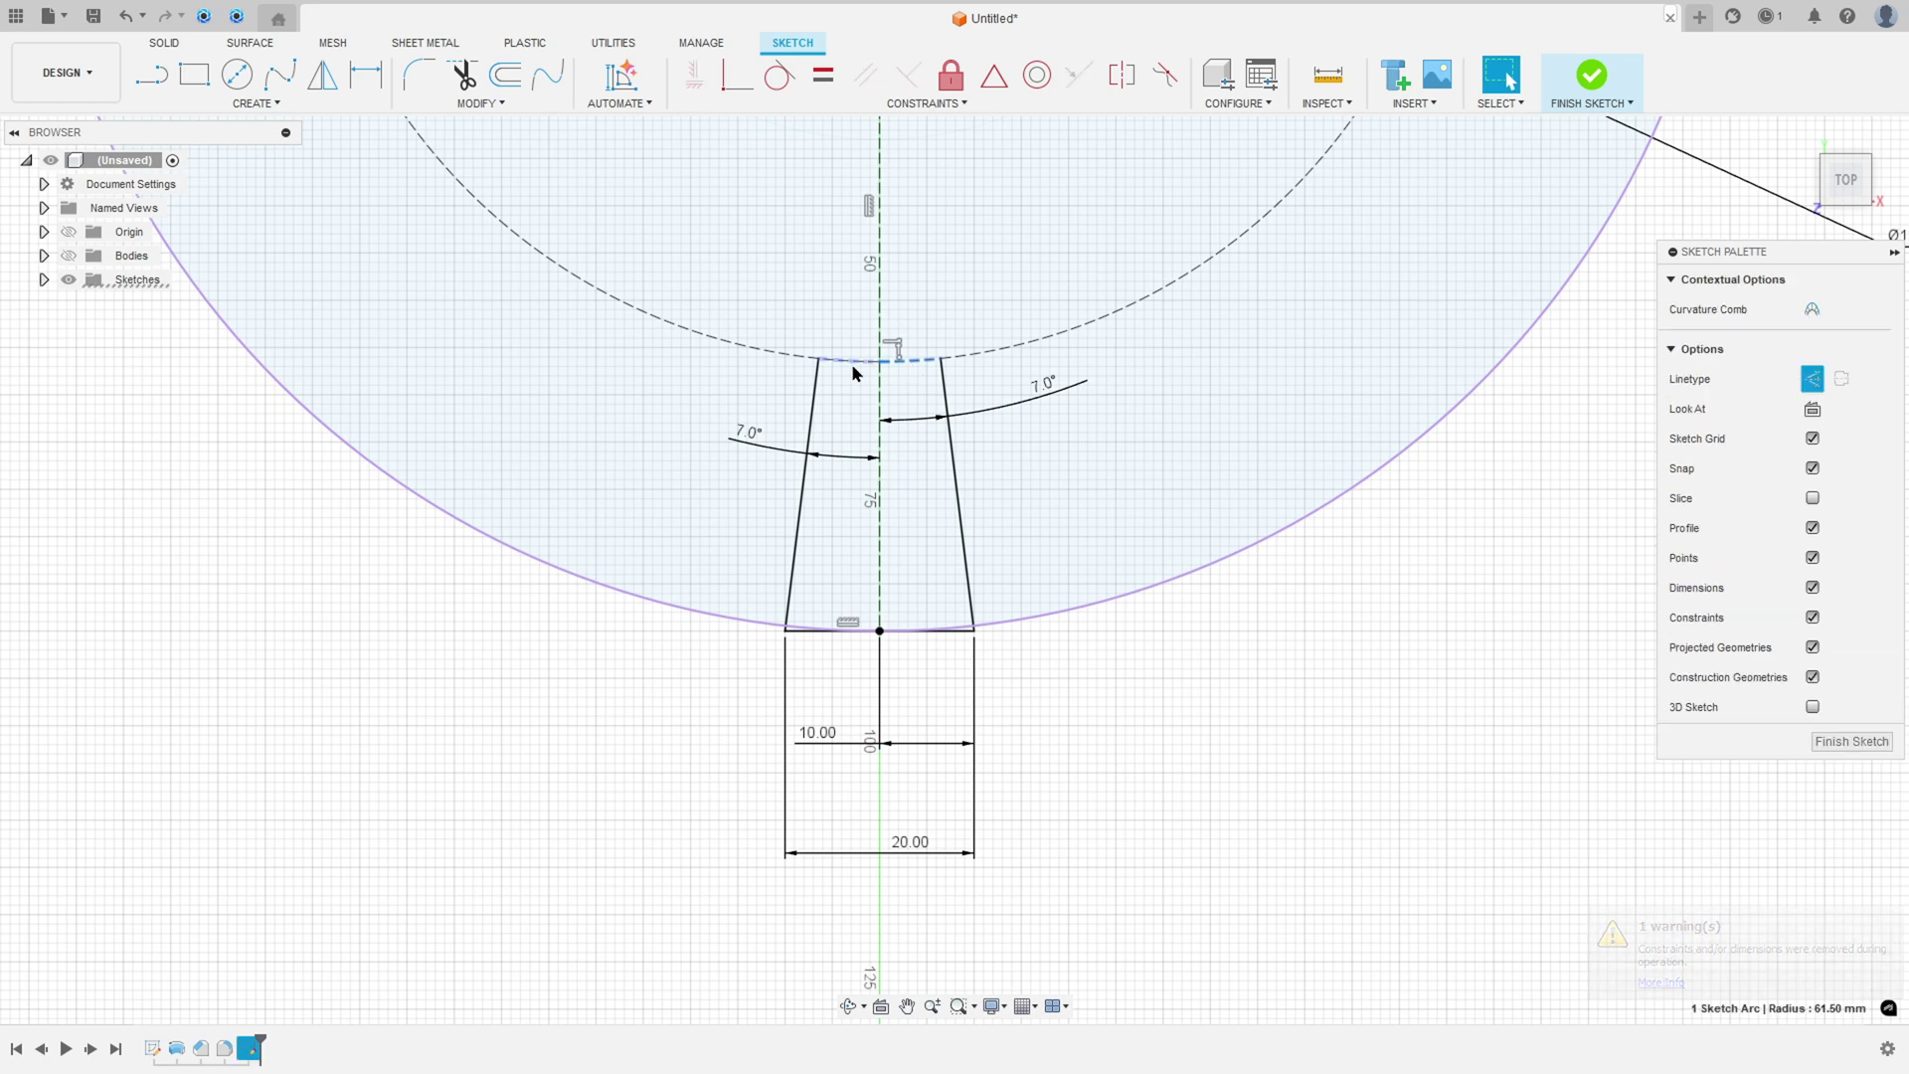
pyautogui.click(851, 362)
pyautogui.click(1811, 380)
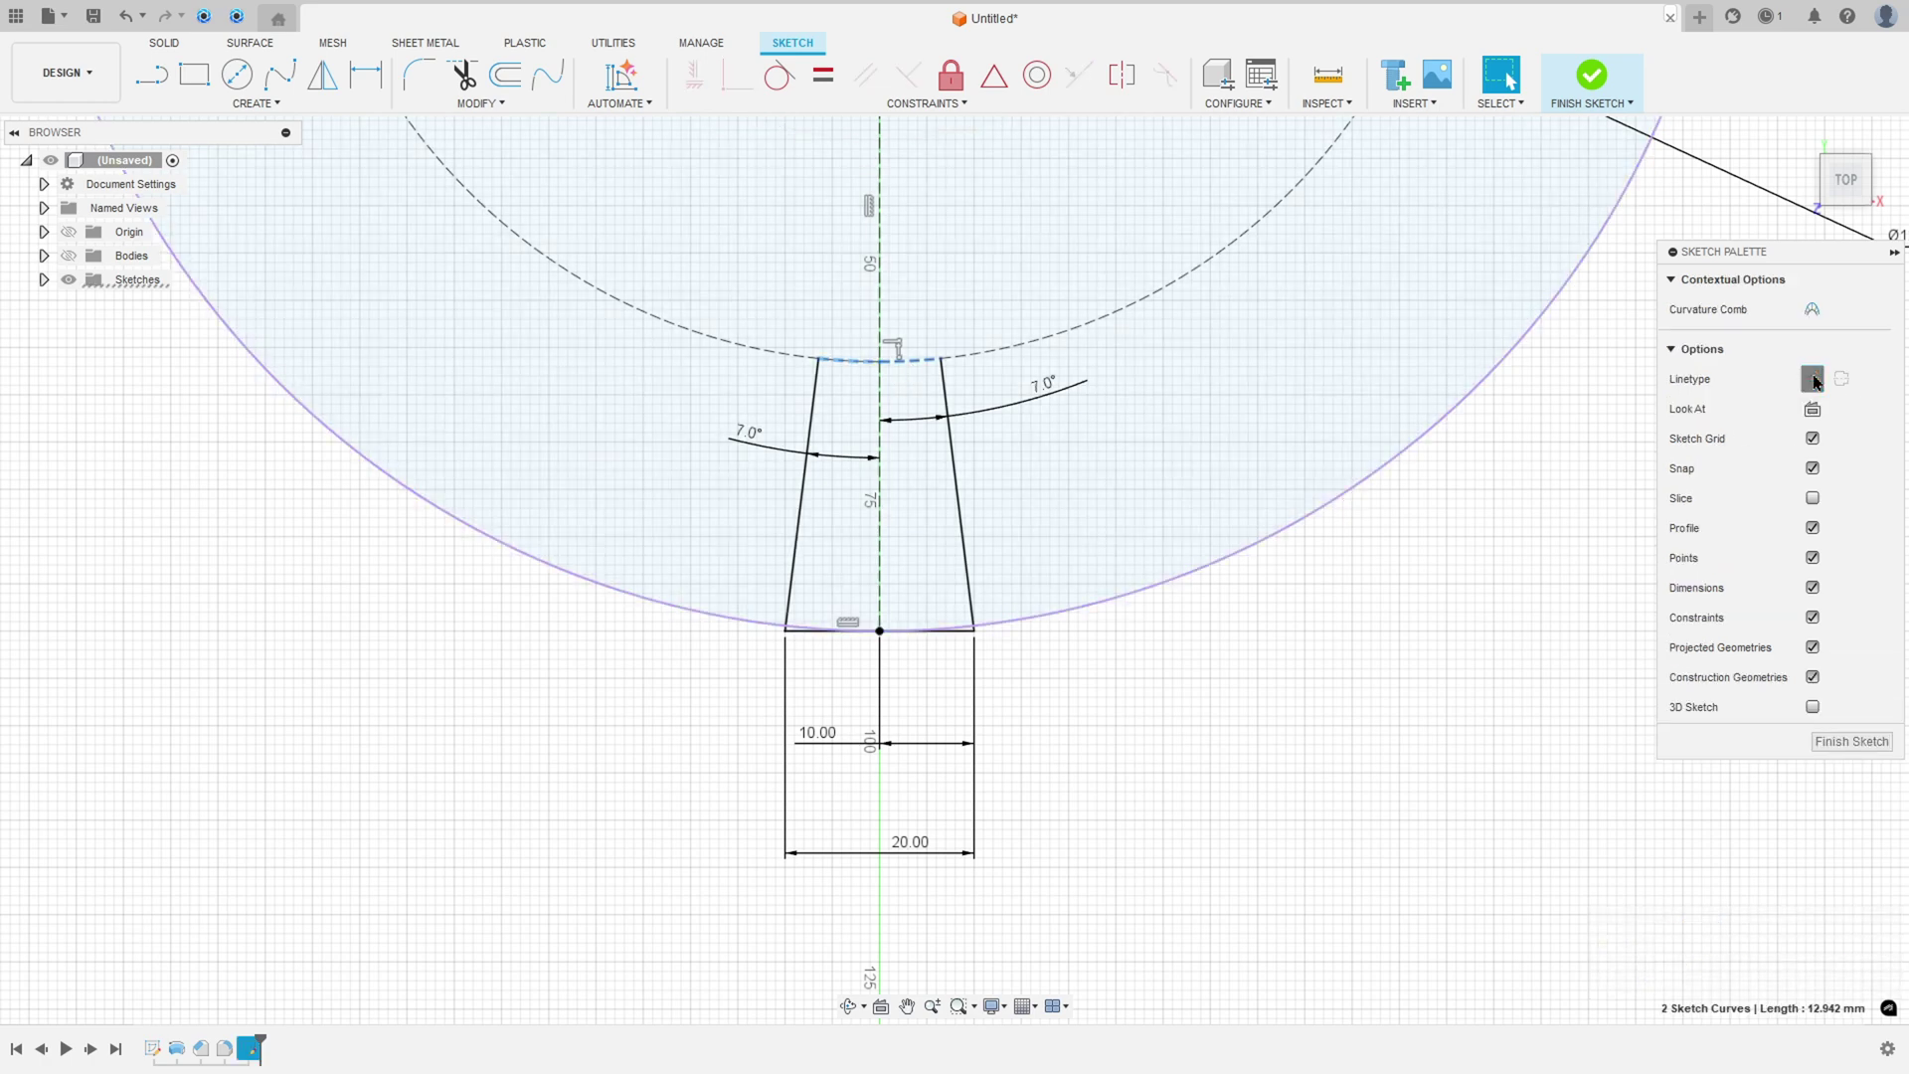
pyautogui.click(1509, 491)
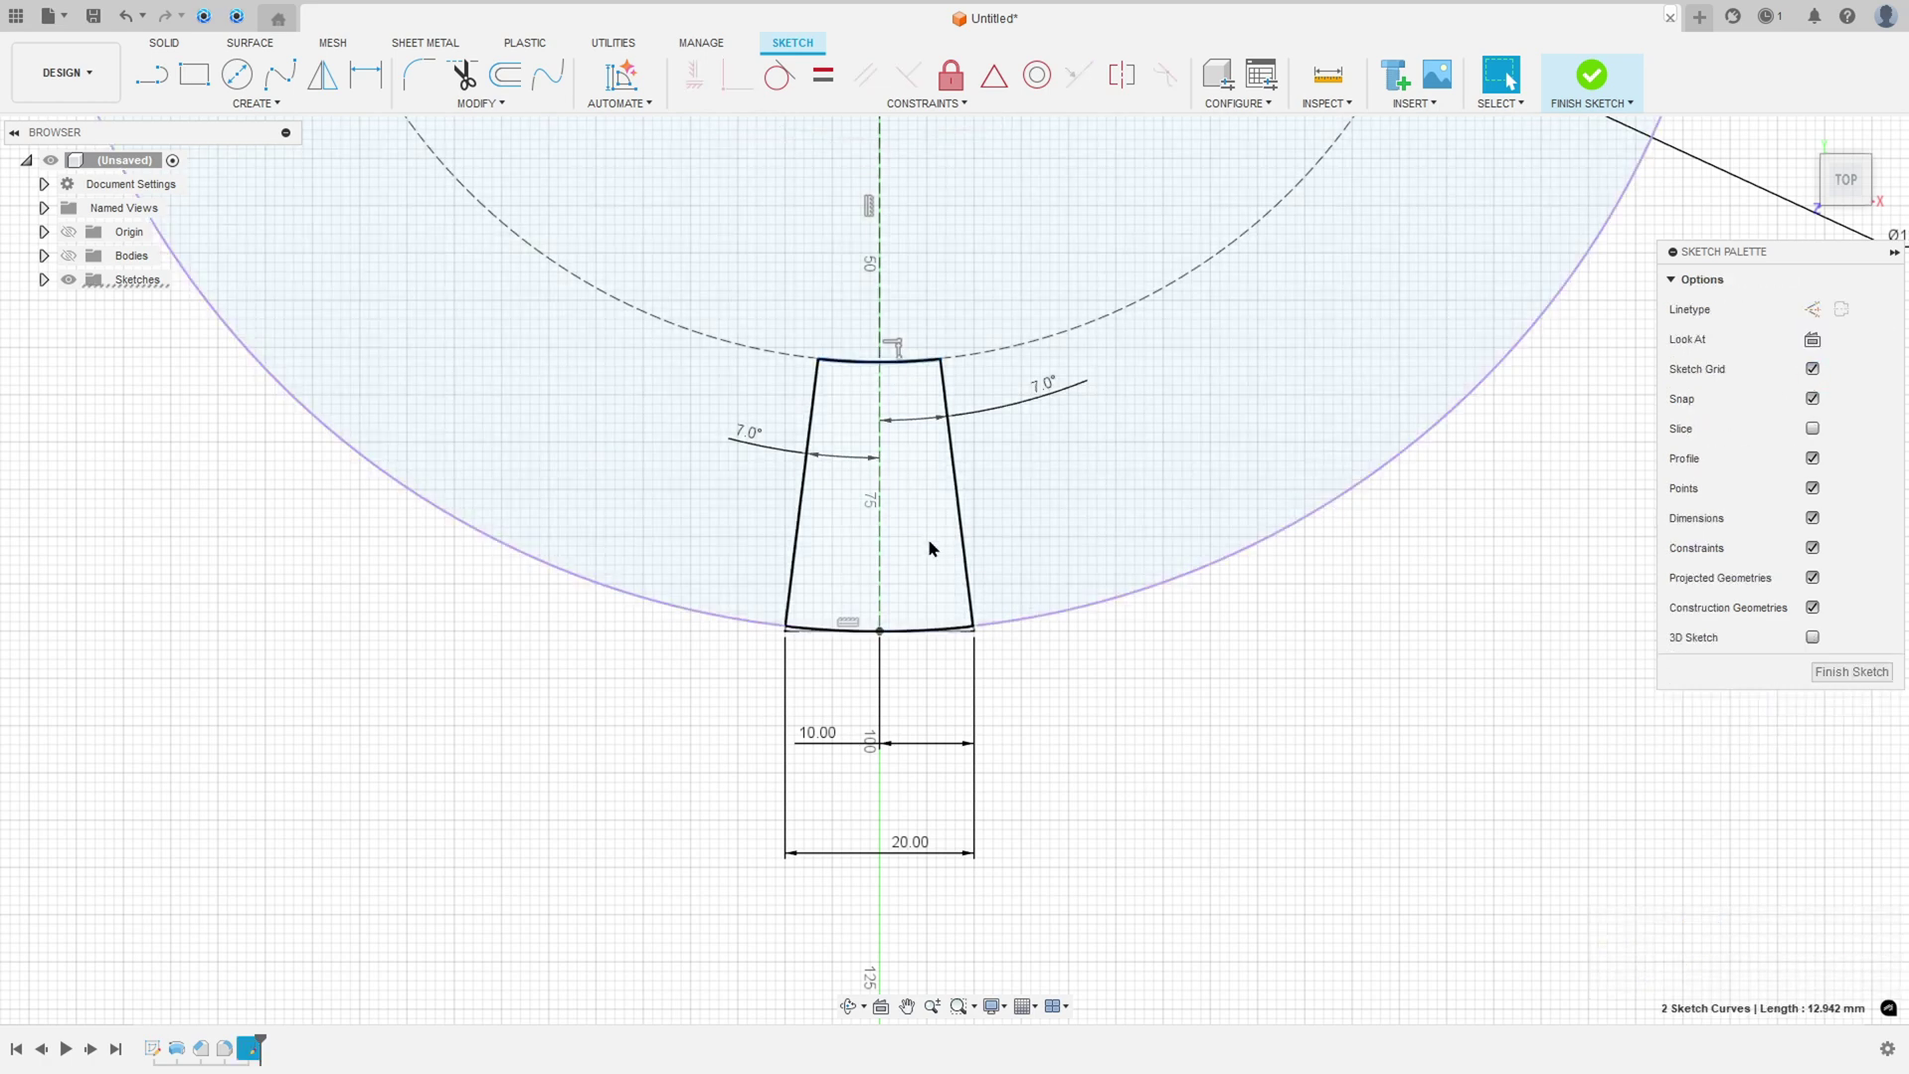
pyautogui.scroll(8, 934, 557)
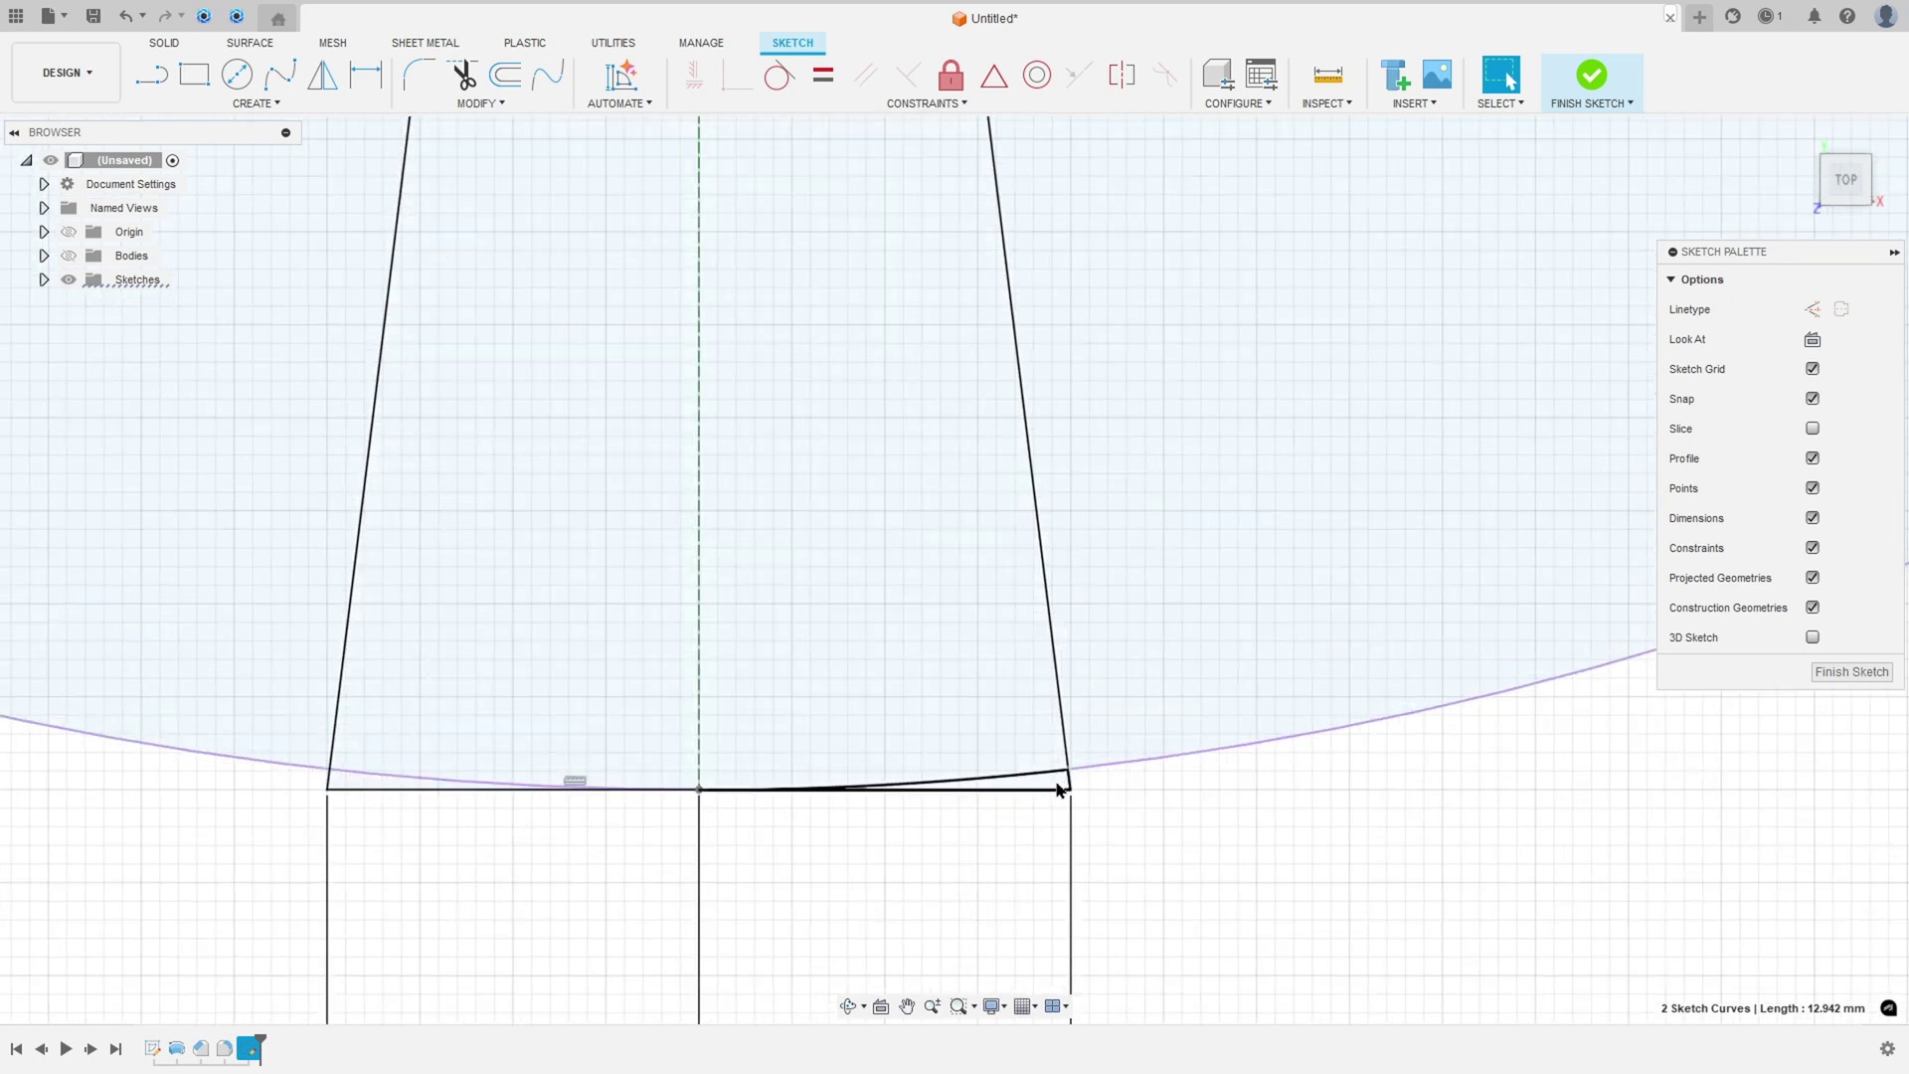
pyautogui.scroll(-8, 1034, 779)
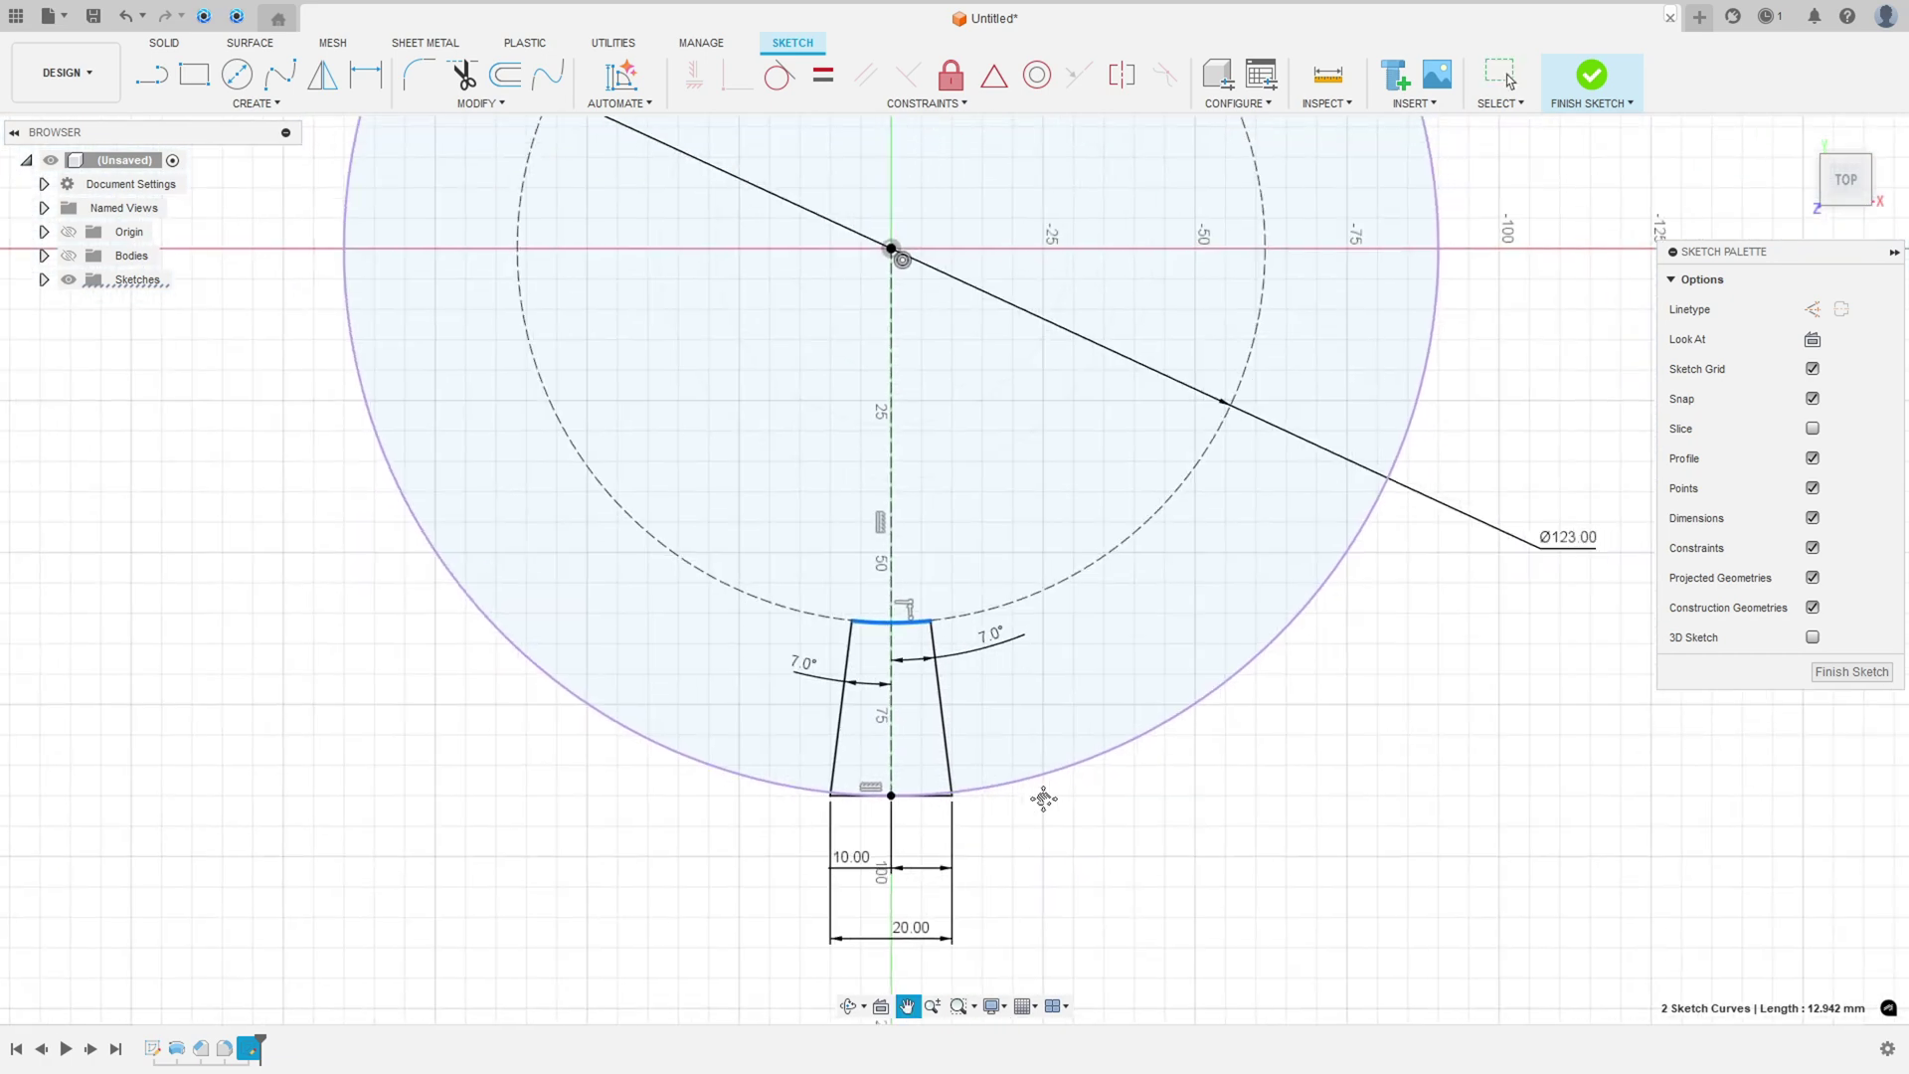
# Finish the slot sketch and show the bodies again in the home view.
pyautogui.click(1590, 75)
pyautogui.click(1801, 139)
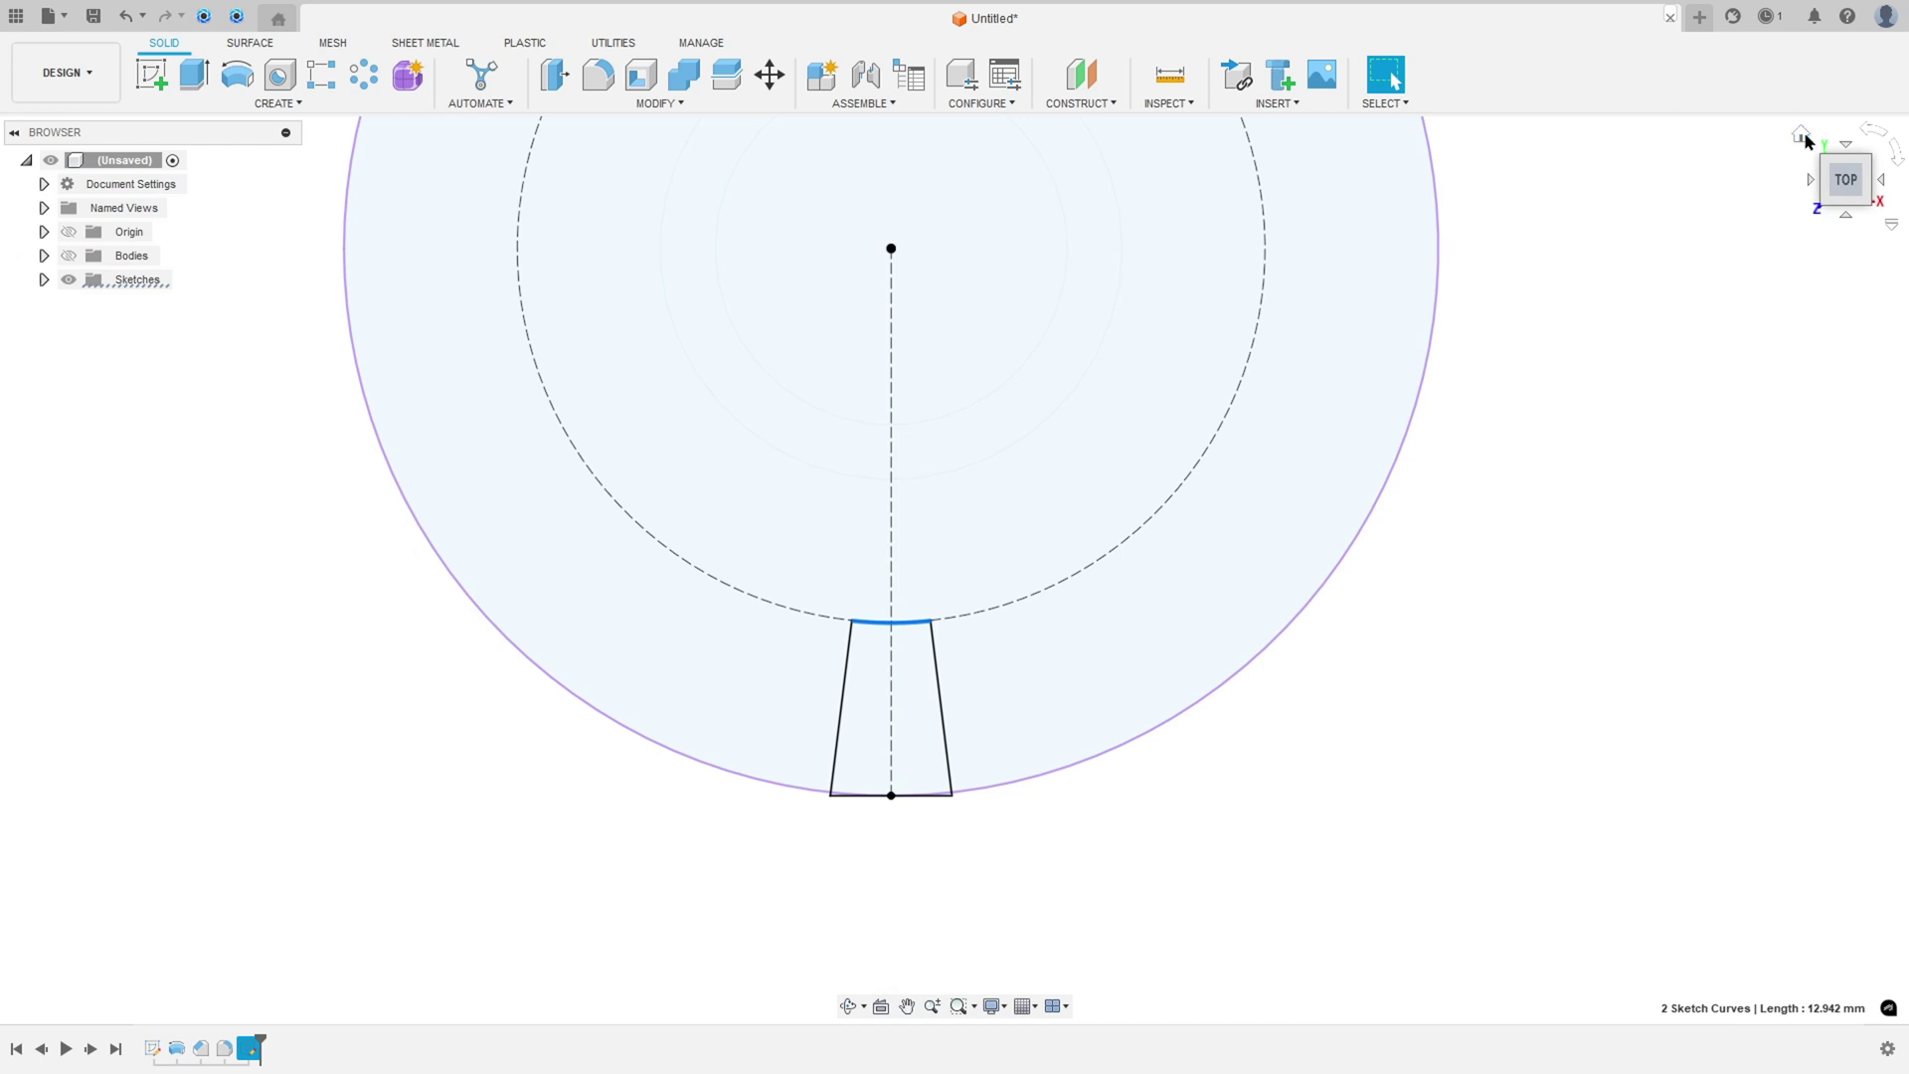
pyautogui.click(70, 258)
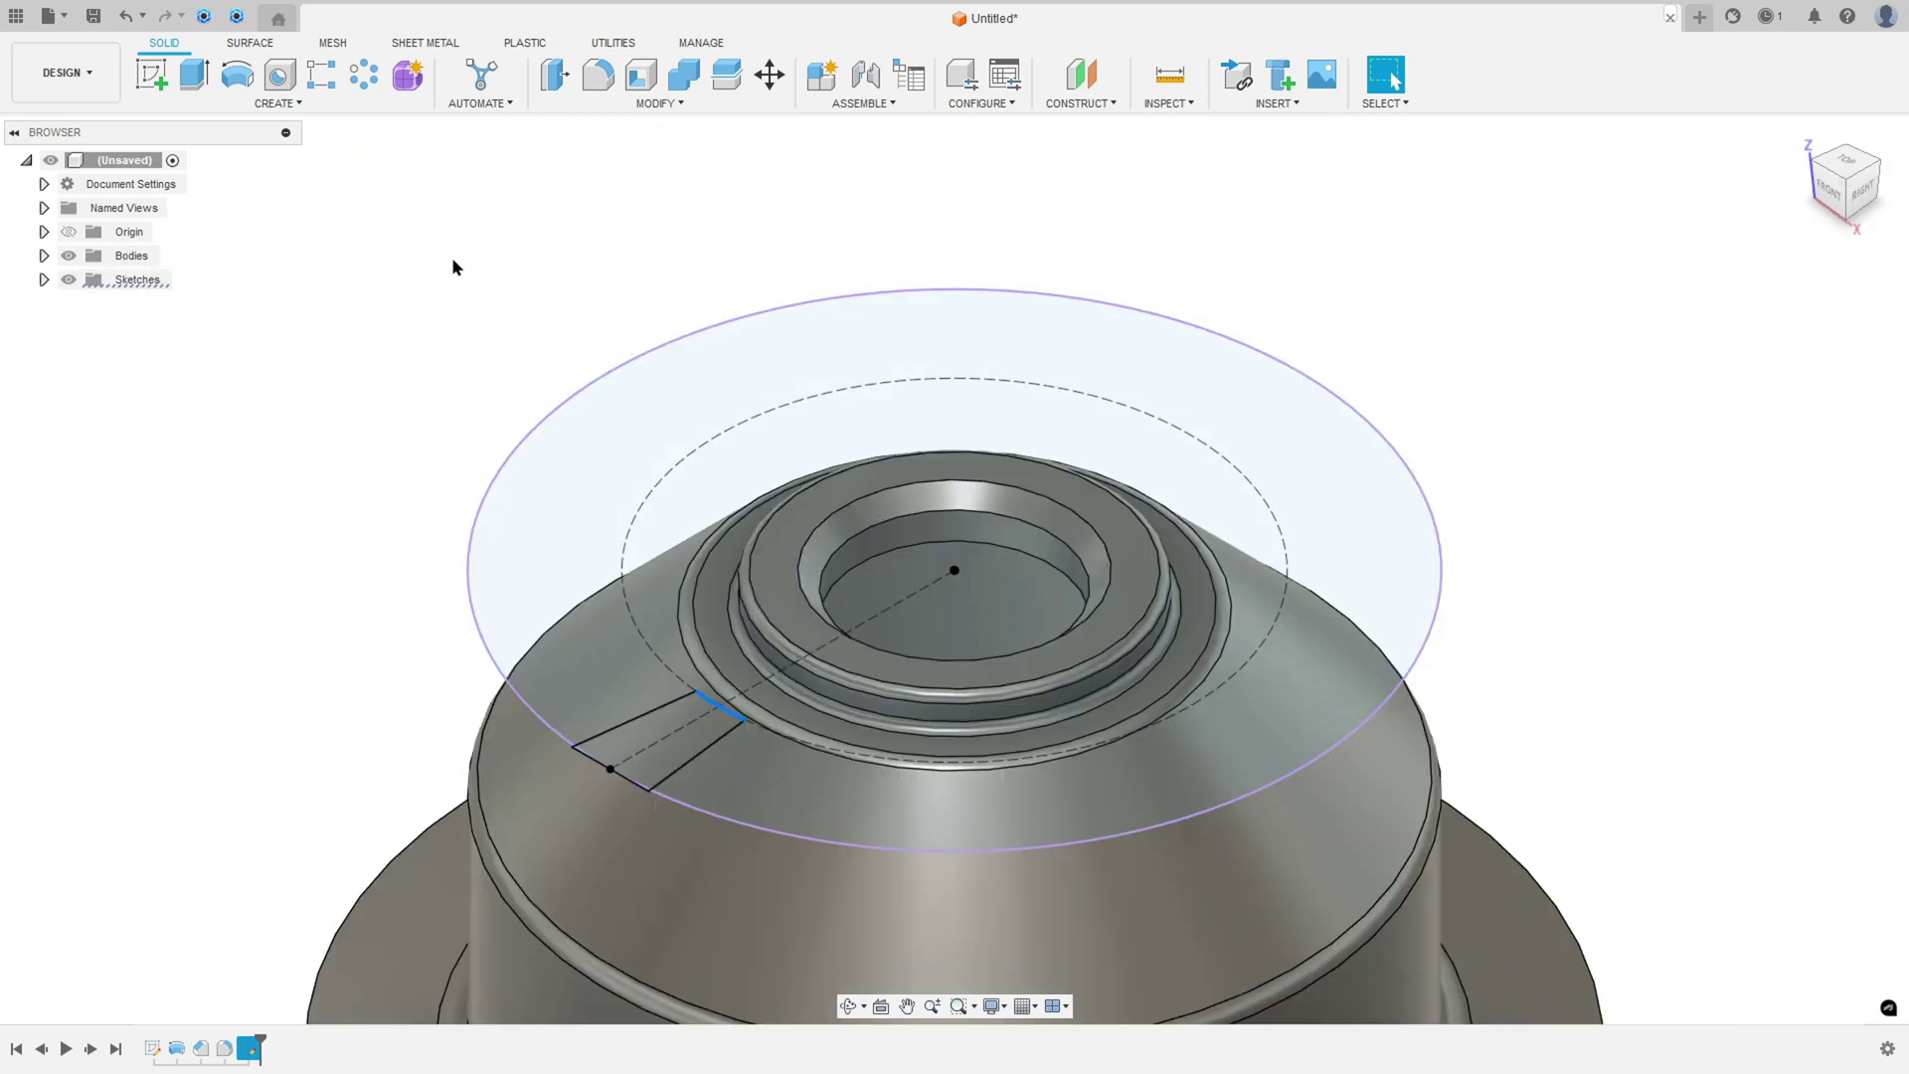
pyautogui.click(1802, 136)
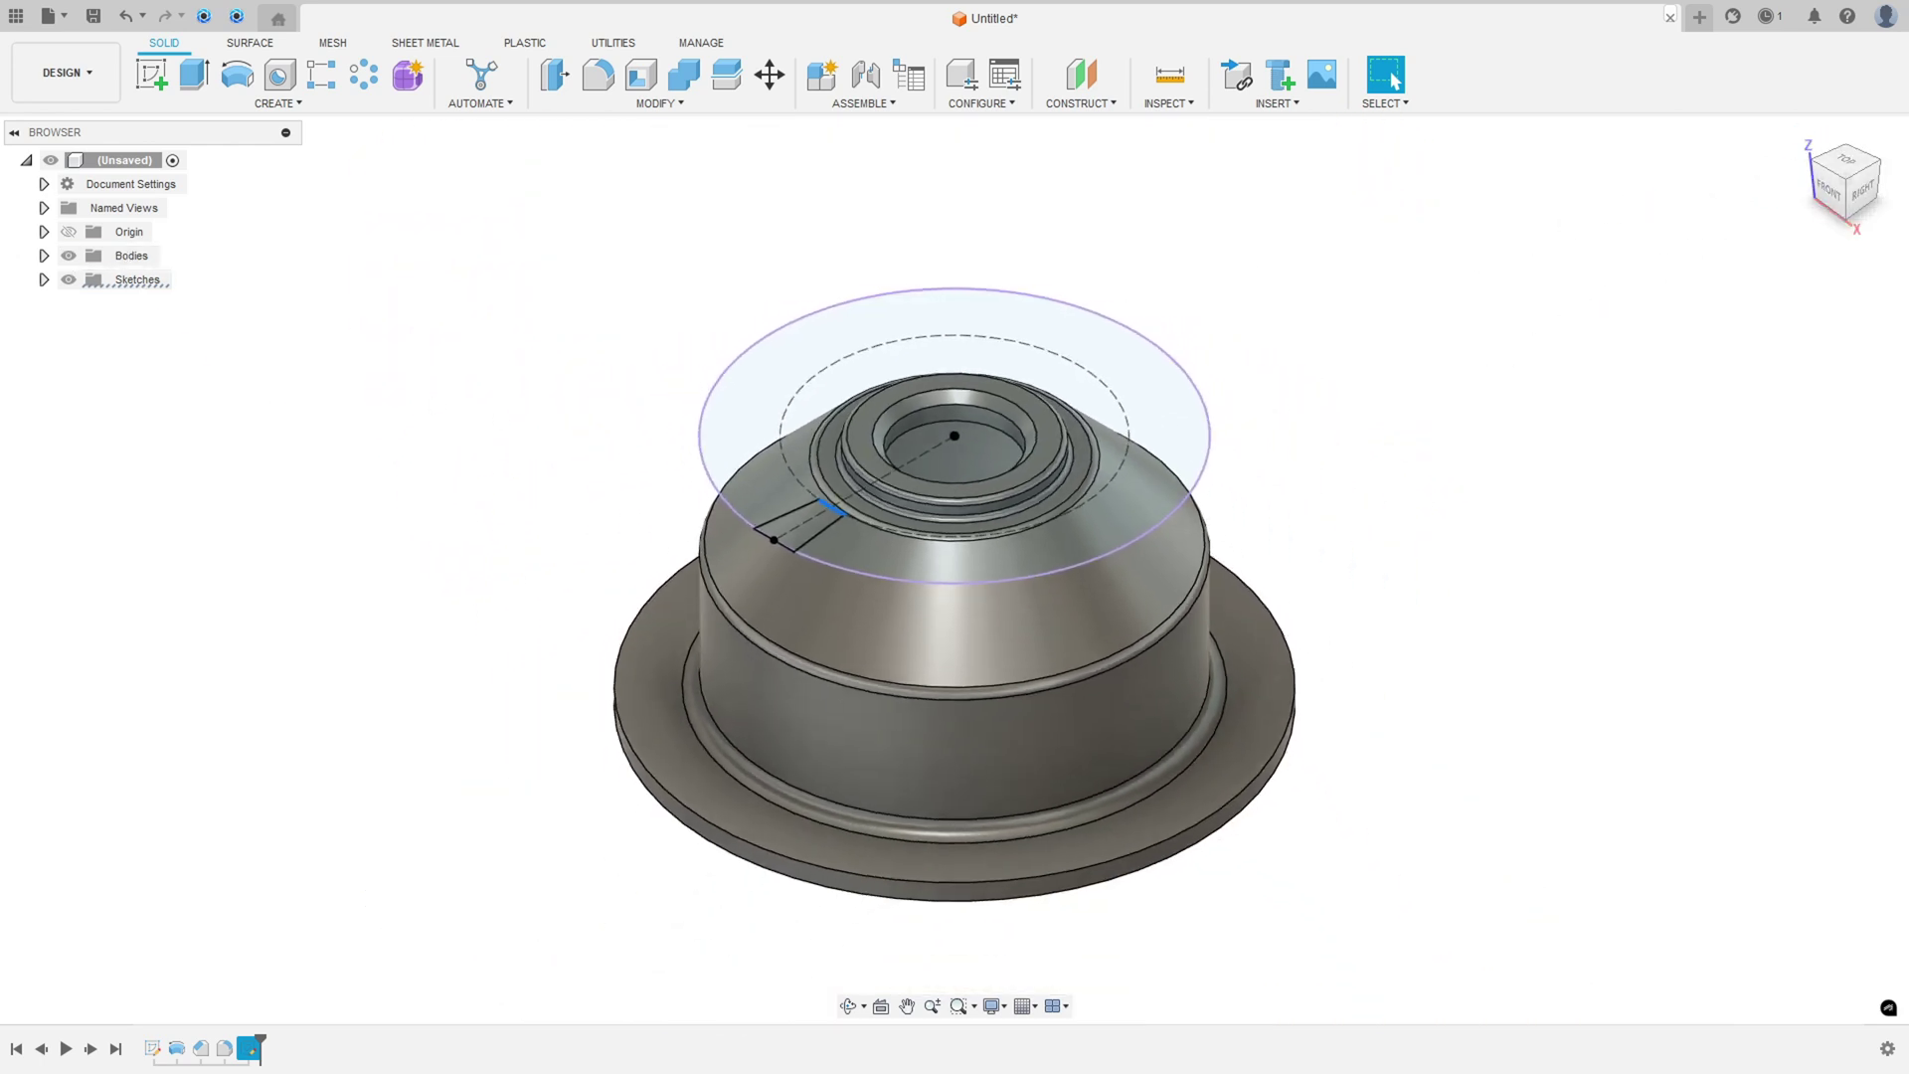
# Start an Extrude with the tapered slot profile and the two thin sliver profiles at its wide end.
pyautogui.click(206, 72)
pyautogui.scroll(10, 682, 397)
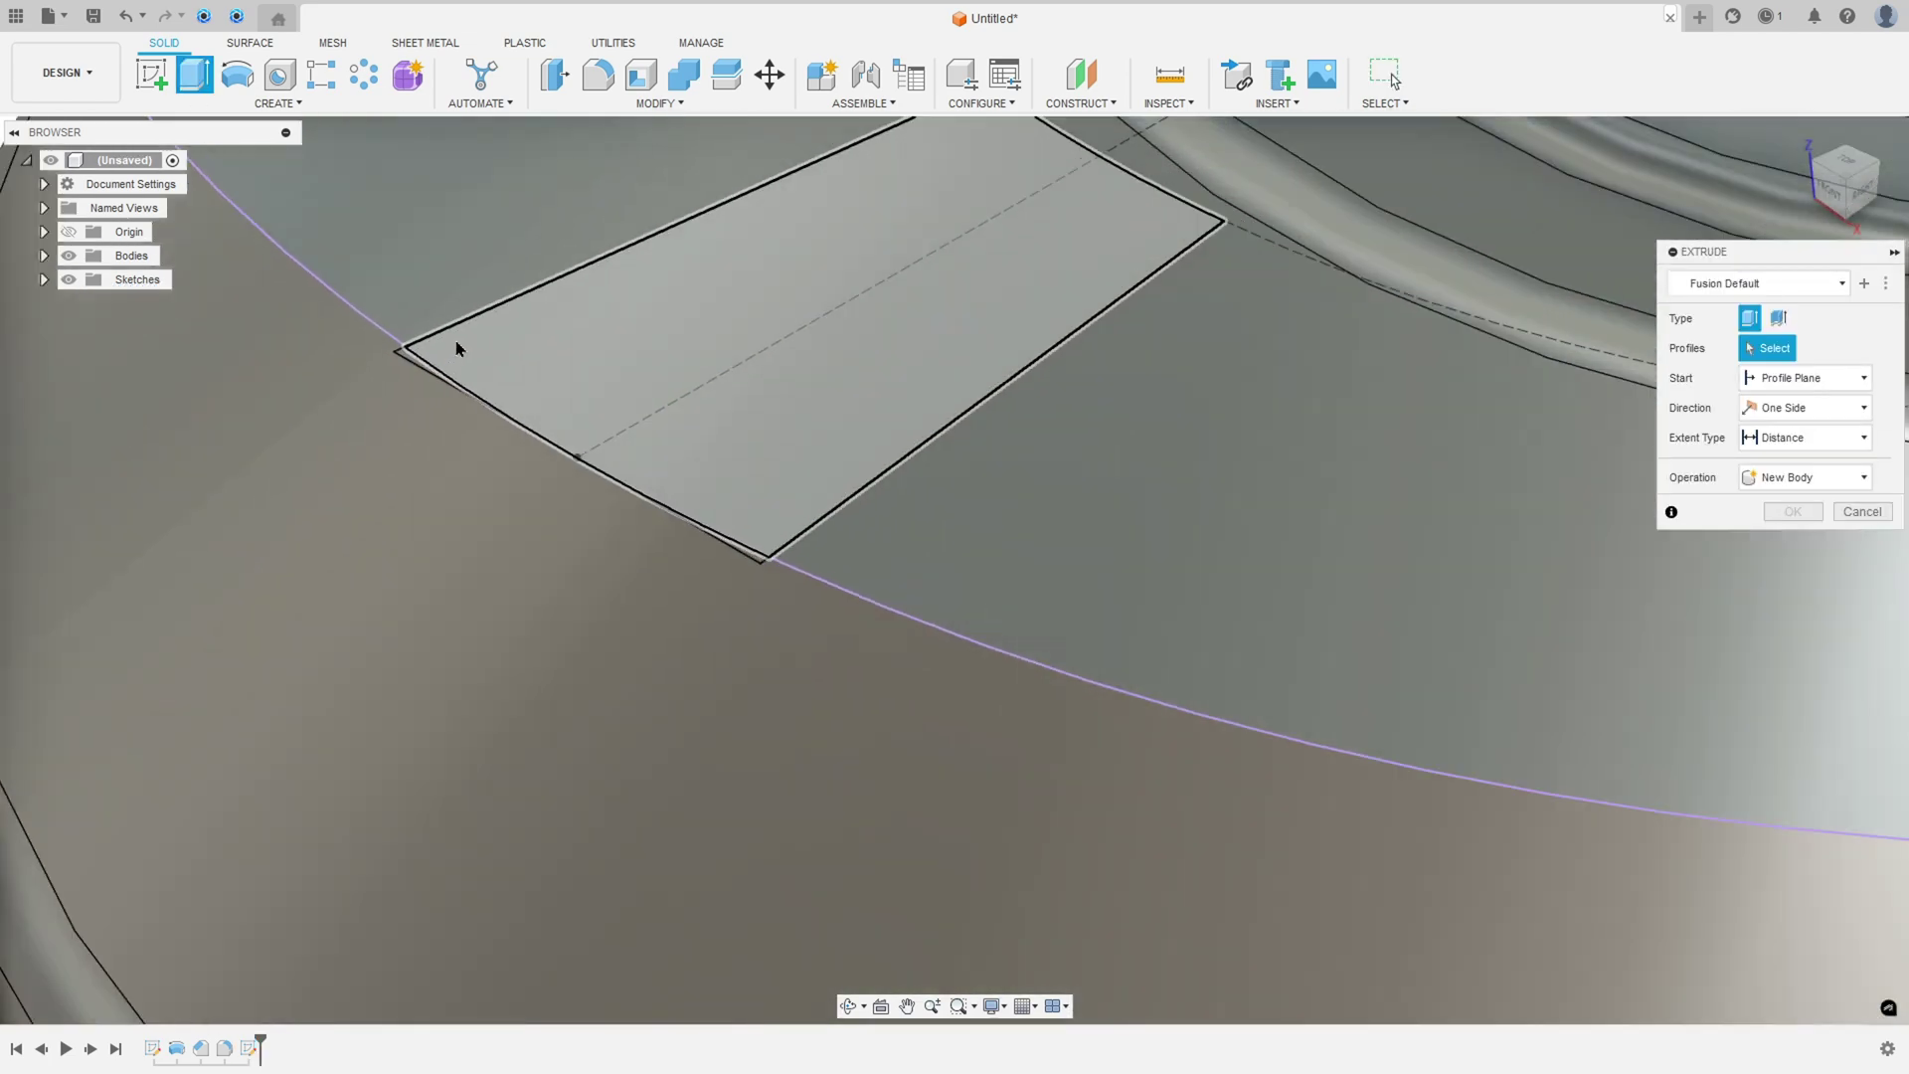
pyautogui.scroll(5, 456, 348)
pyautogui.click(587, 405)
pyautogui.click(348, 375)
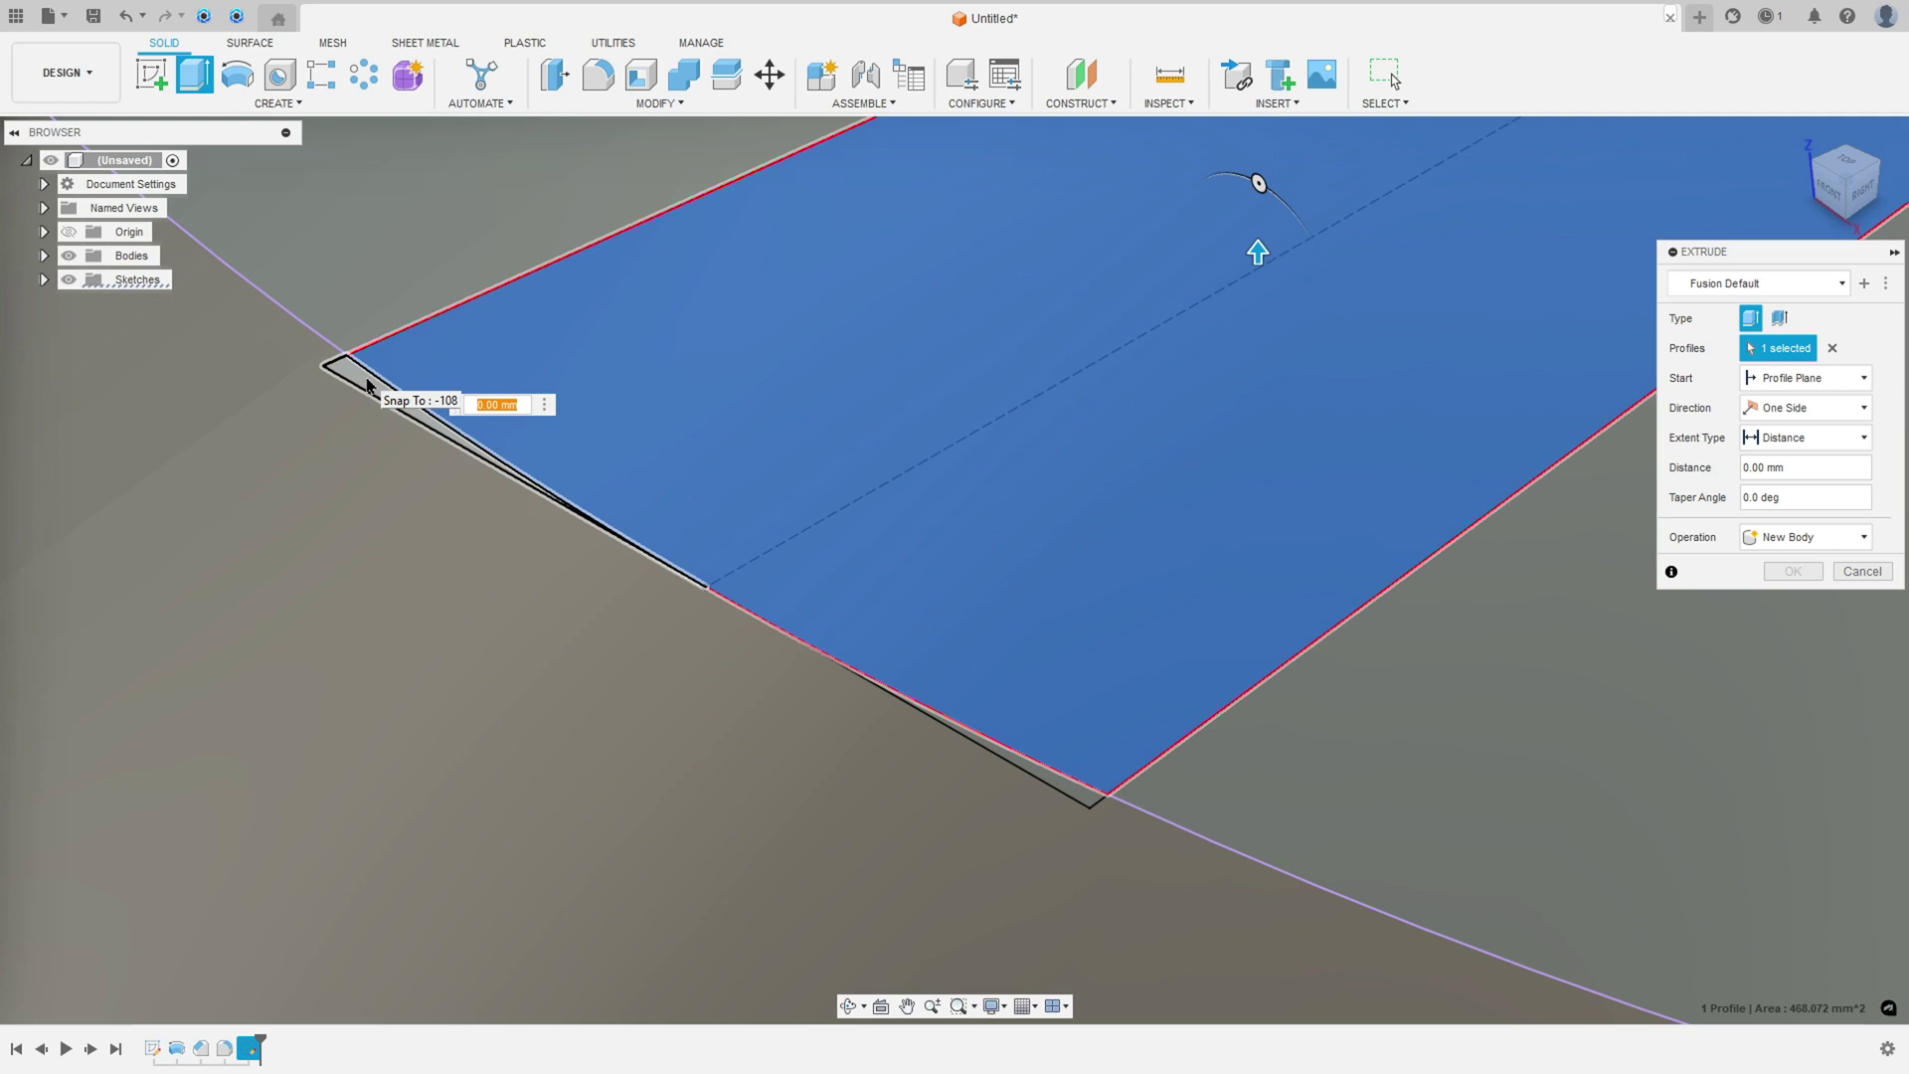
pyautogui.click(1073, 796)
pyautogui.scroll(-10, 1073, 805)
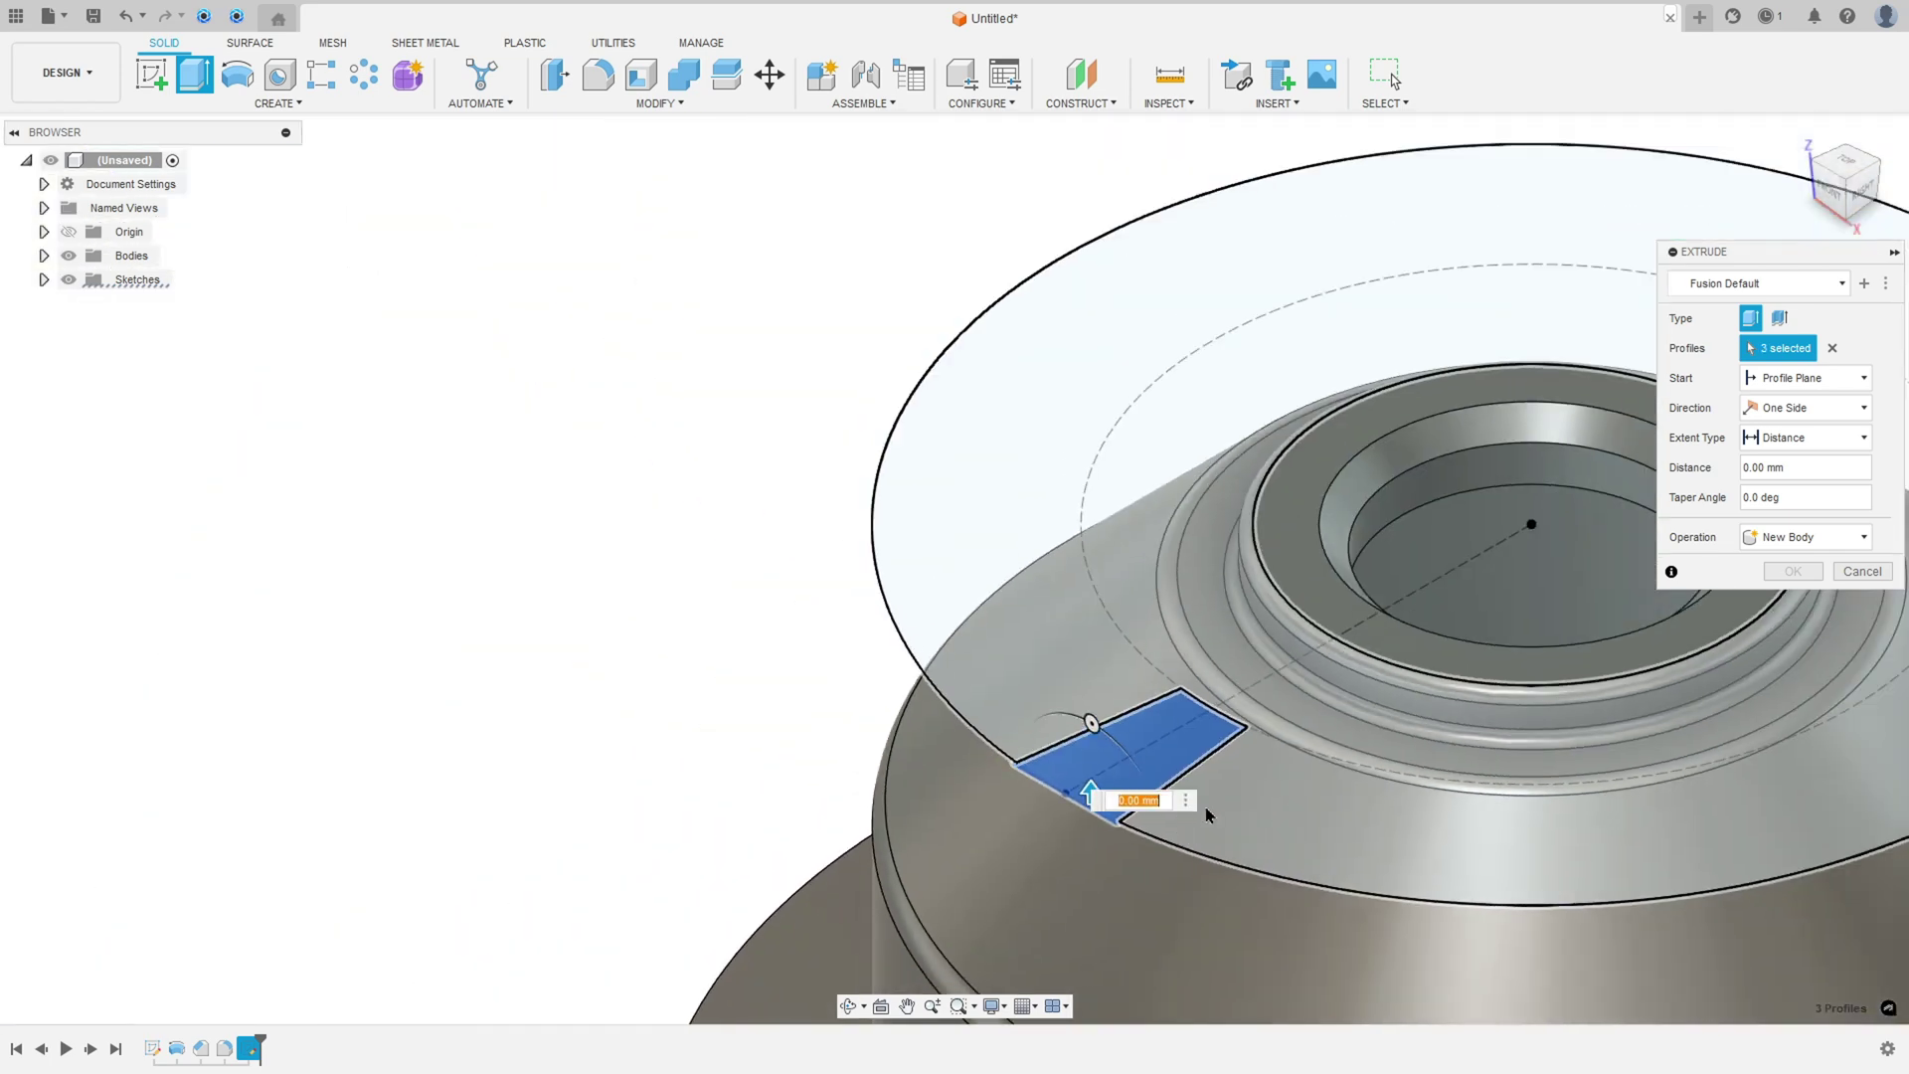
pyautogui.moveTo(1206, 810); pyautogui.dragTo(757, 494, button='middle')
pyautogui.scroll(-5, 757, 494)
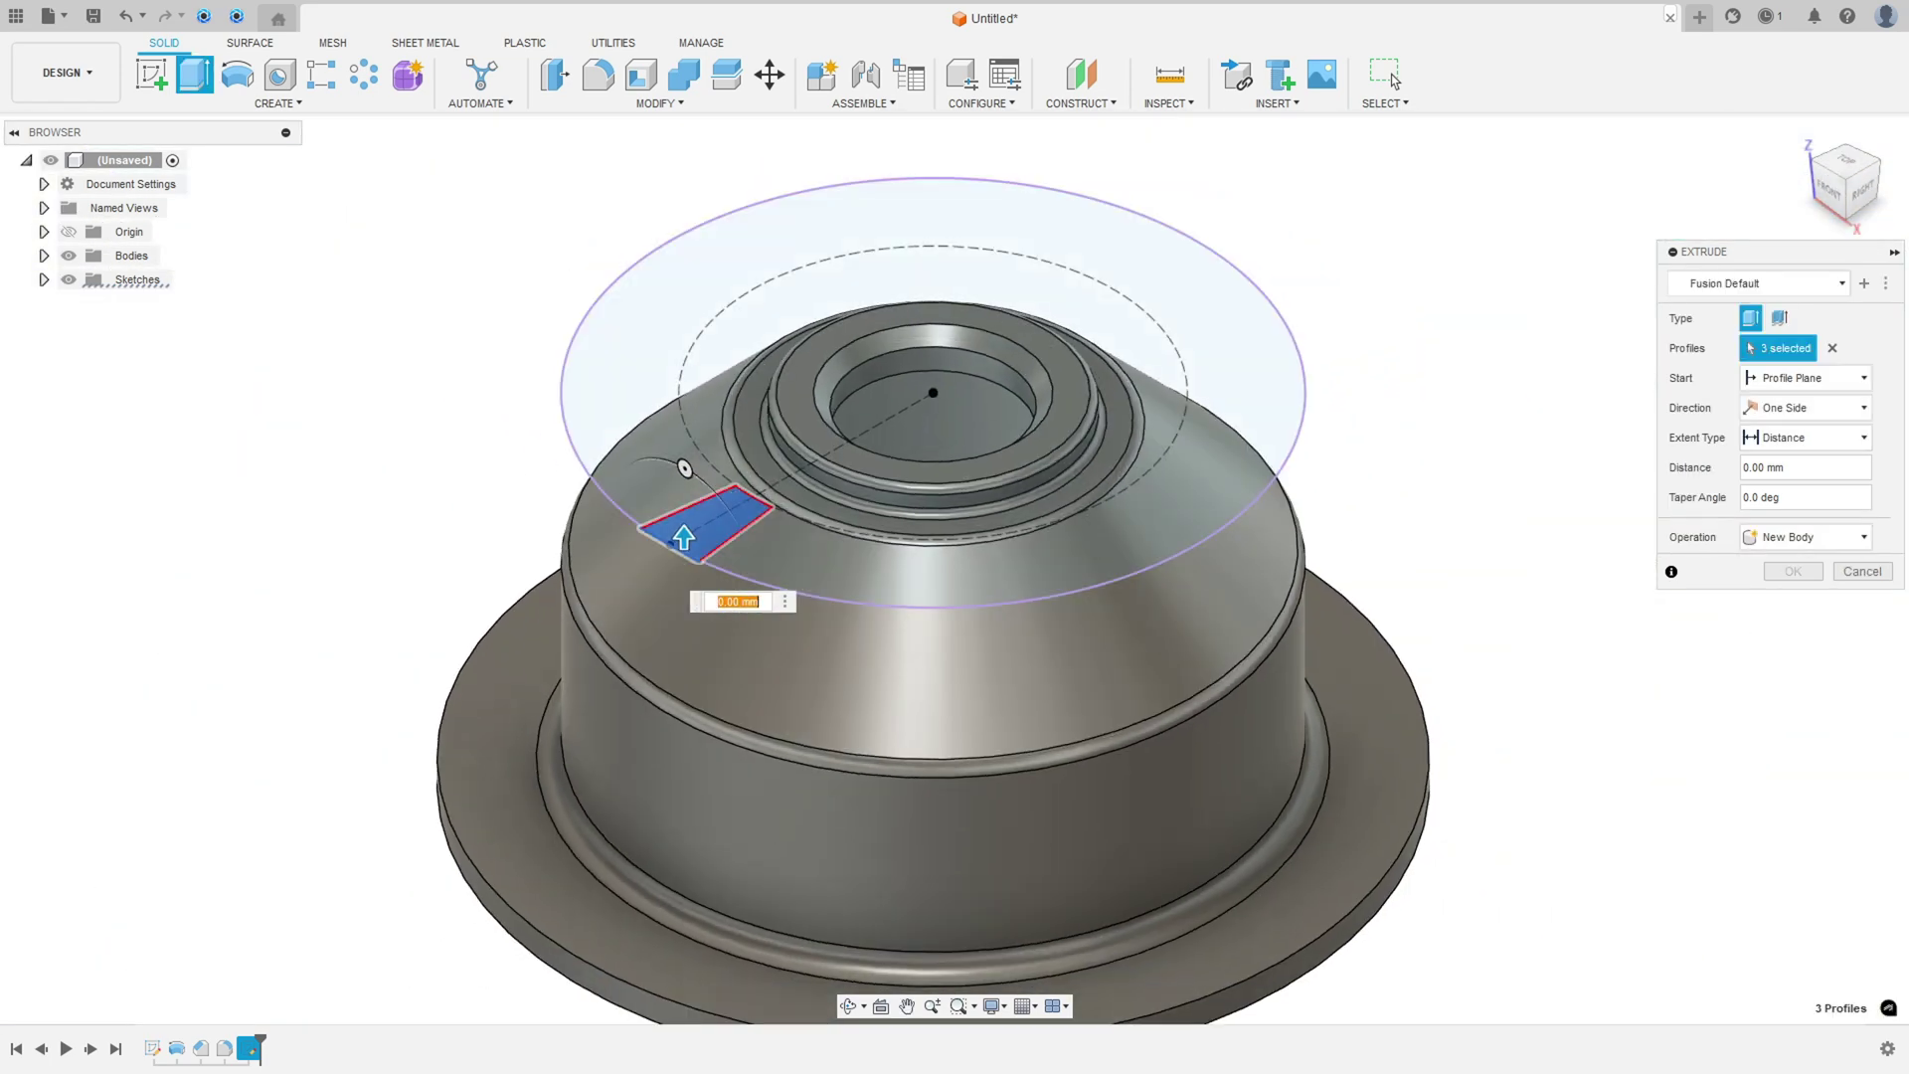
# Switch to the PDF drawing, undo the last red mark, highlight the hub's top edge and note 116-38 beside section A-A.
pyautogui.hotkey('alt', 'Tab')
pyautogui.scroll(-1, 947, 722)
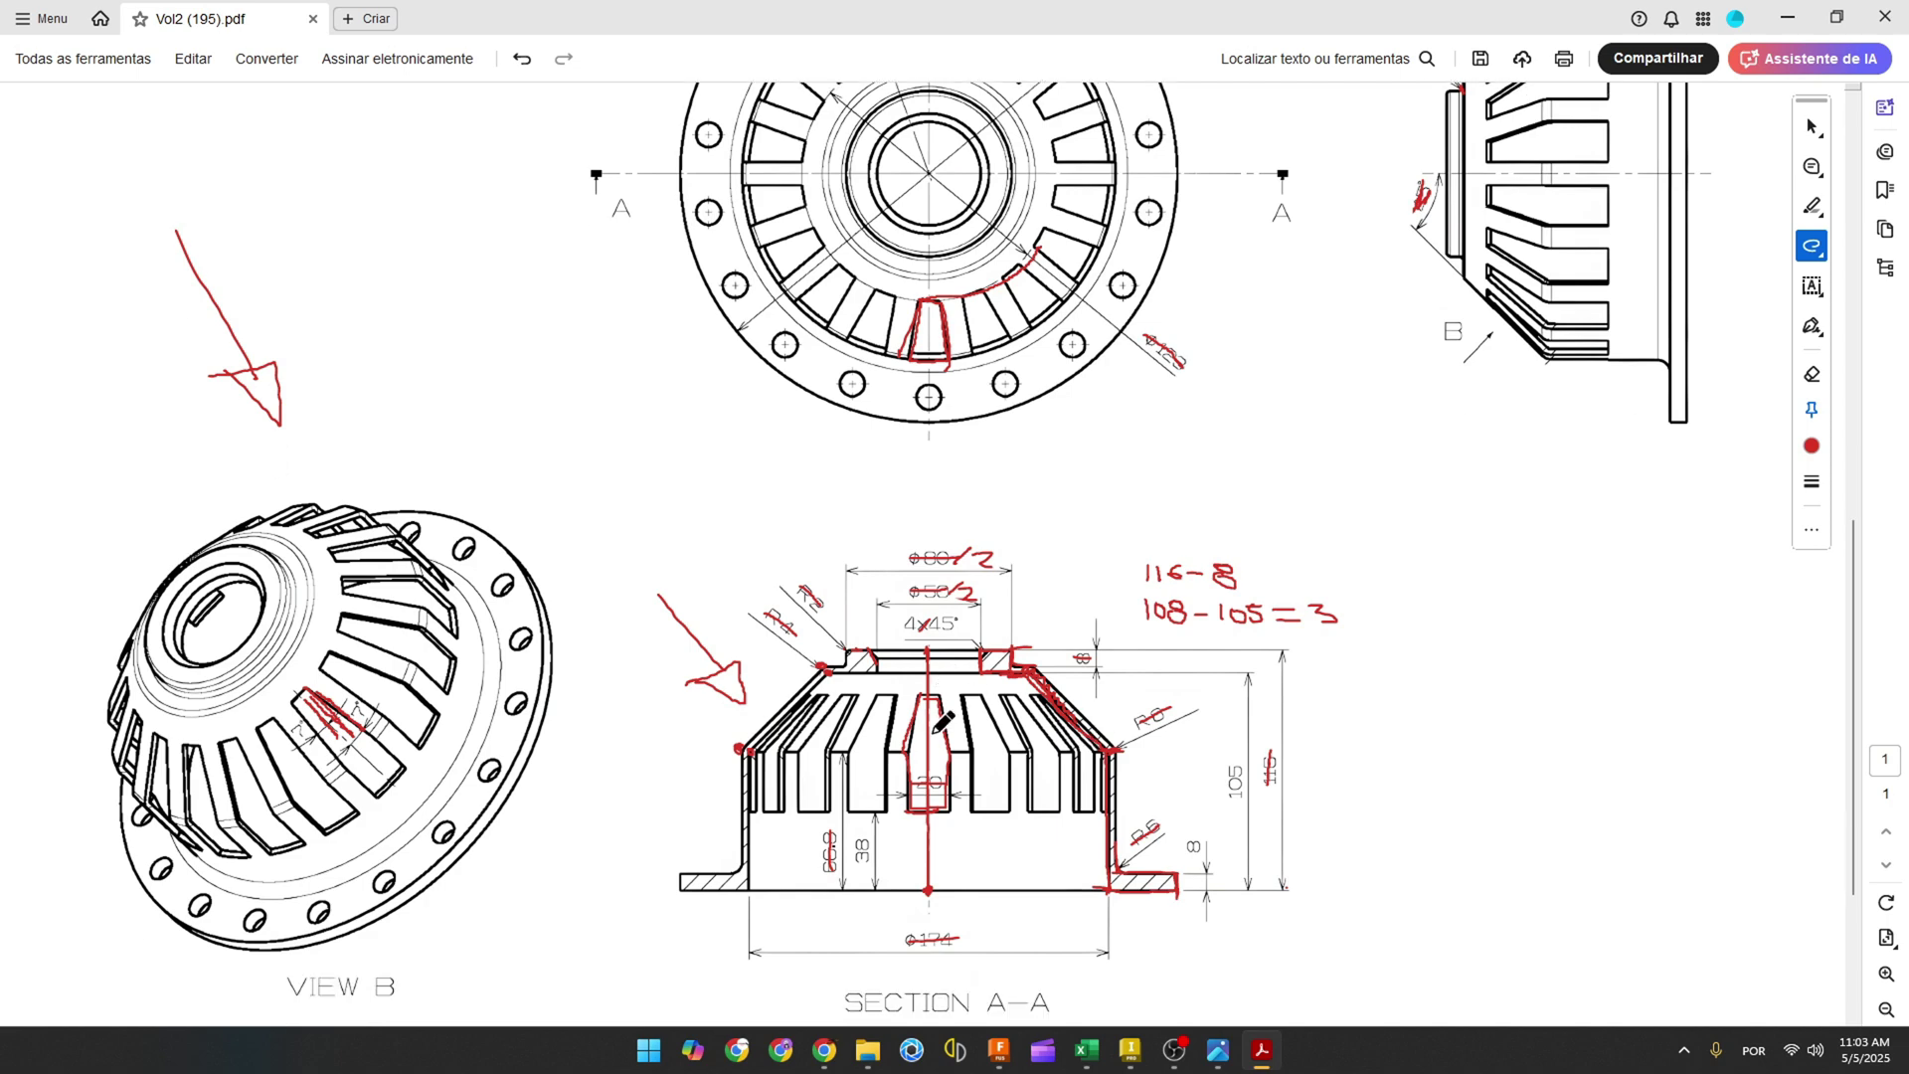
pyautogui.hotkey('ctrl', 'z')
pyautogui.moveTo(878, 648); pyautogui.dragTo(889, 644)
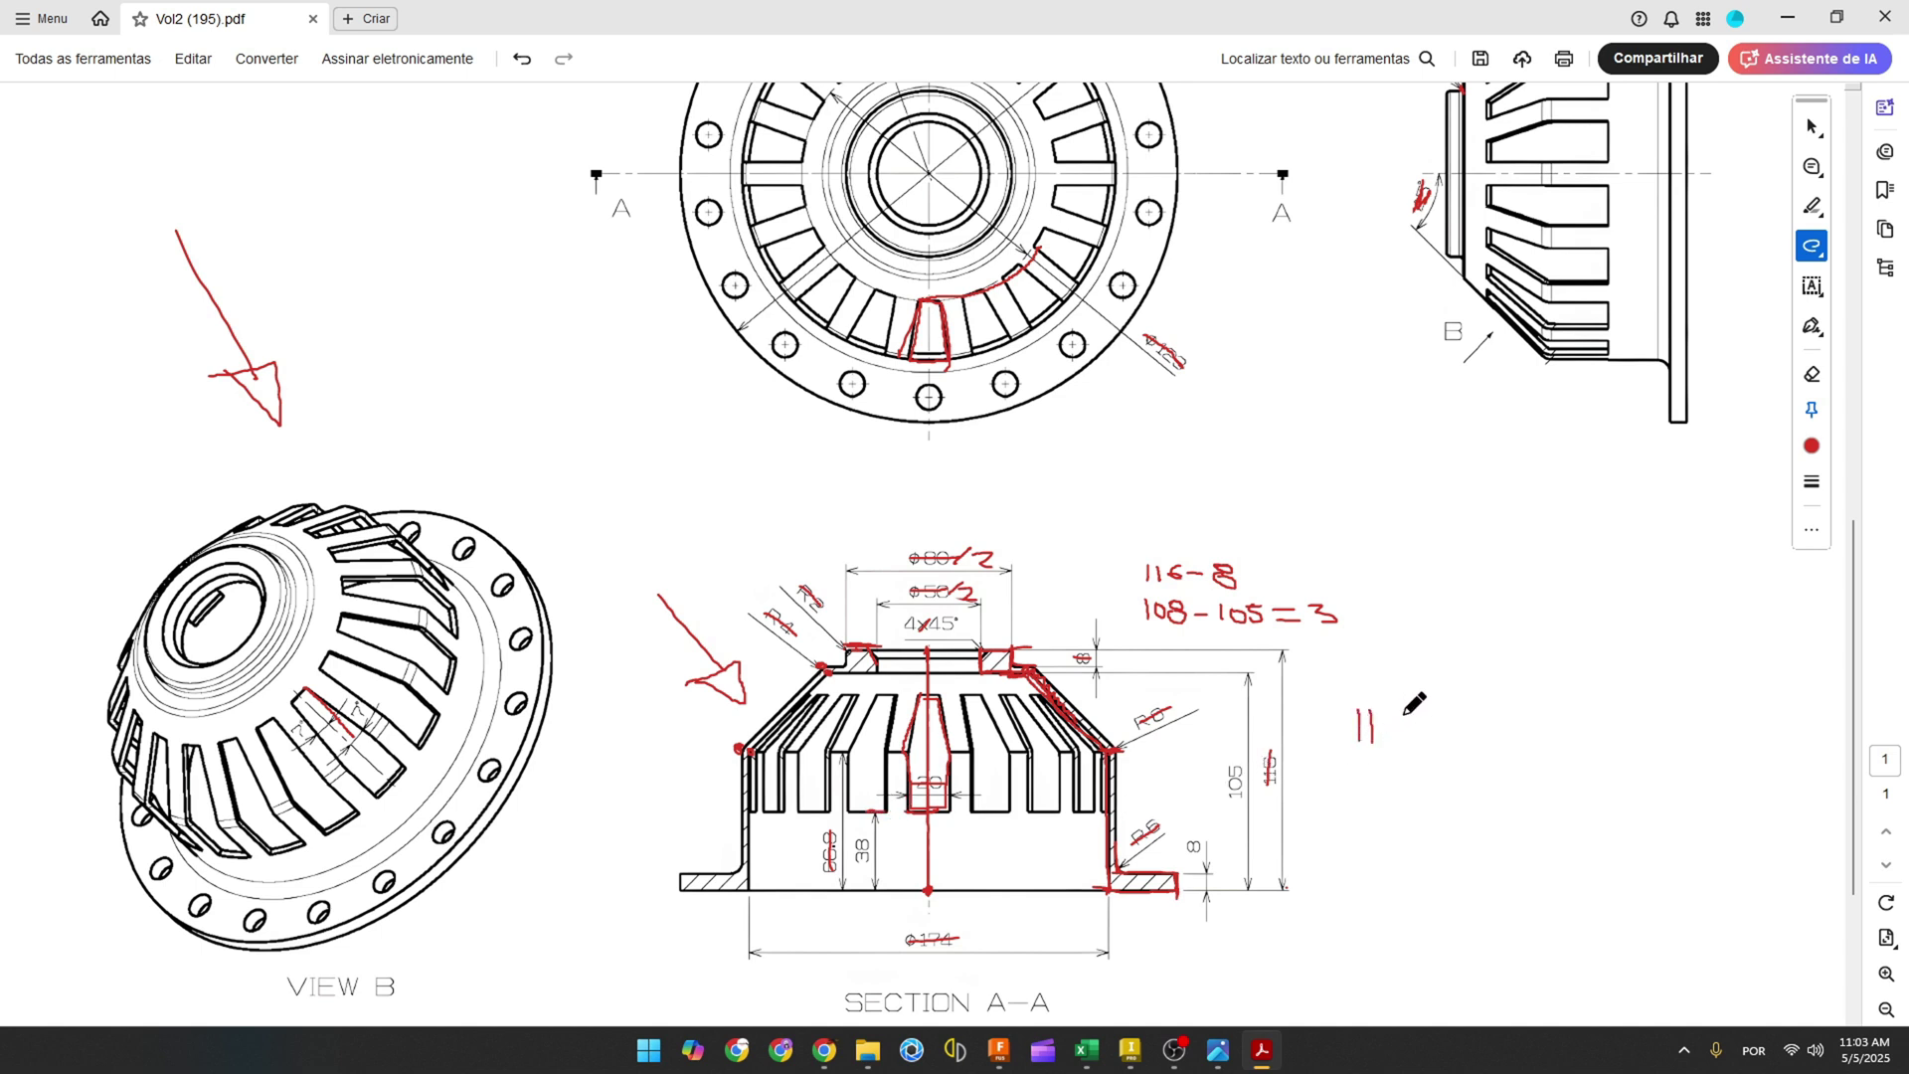
pyautogui.moveTo(1410, 707); pyautogui.dragTo(1393, 730)
pyautogui.moveTo(1471, 740)
pyautogui.mouseDown()
pyautogui.moveTo(1519, 728)
pyautogui.moveTo(1503, 723)
pyautogui.mouseUp()
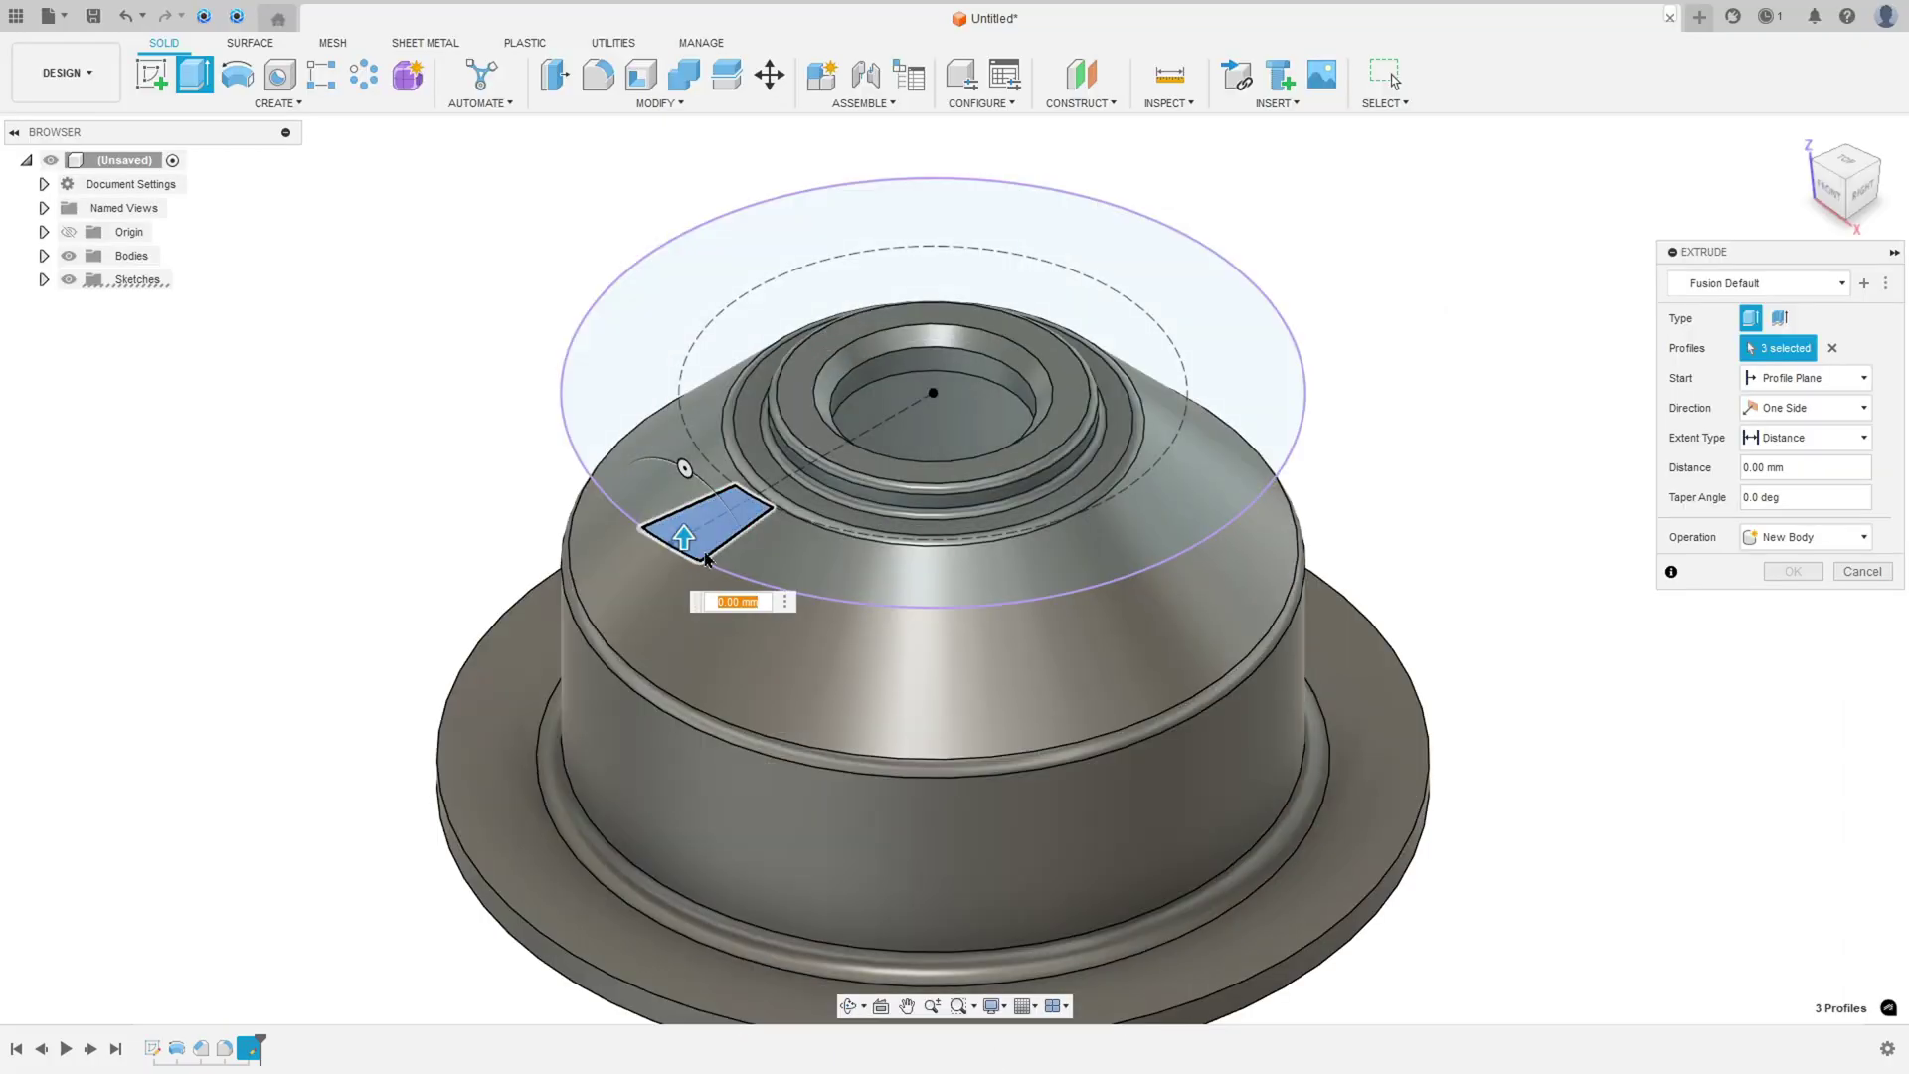
# Switch back to Fusion and cut the three selected slot profiles down through the cover with a distance of -116 mm + 38 mm.
pyautogui.moveTo(684, 527); pyautogui.dragTo(661, 845)
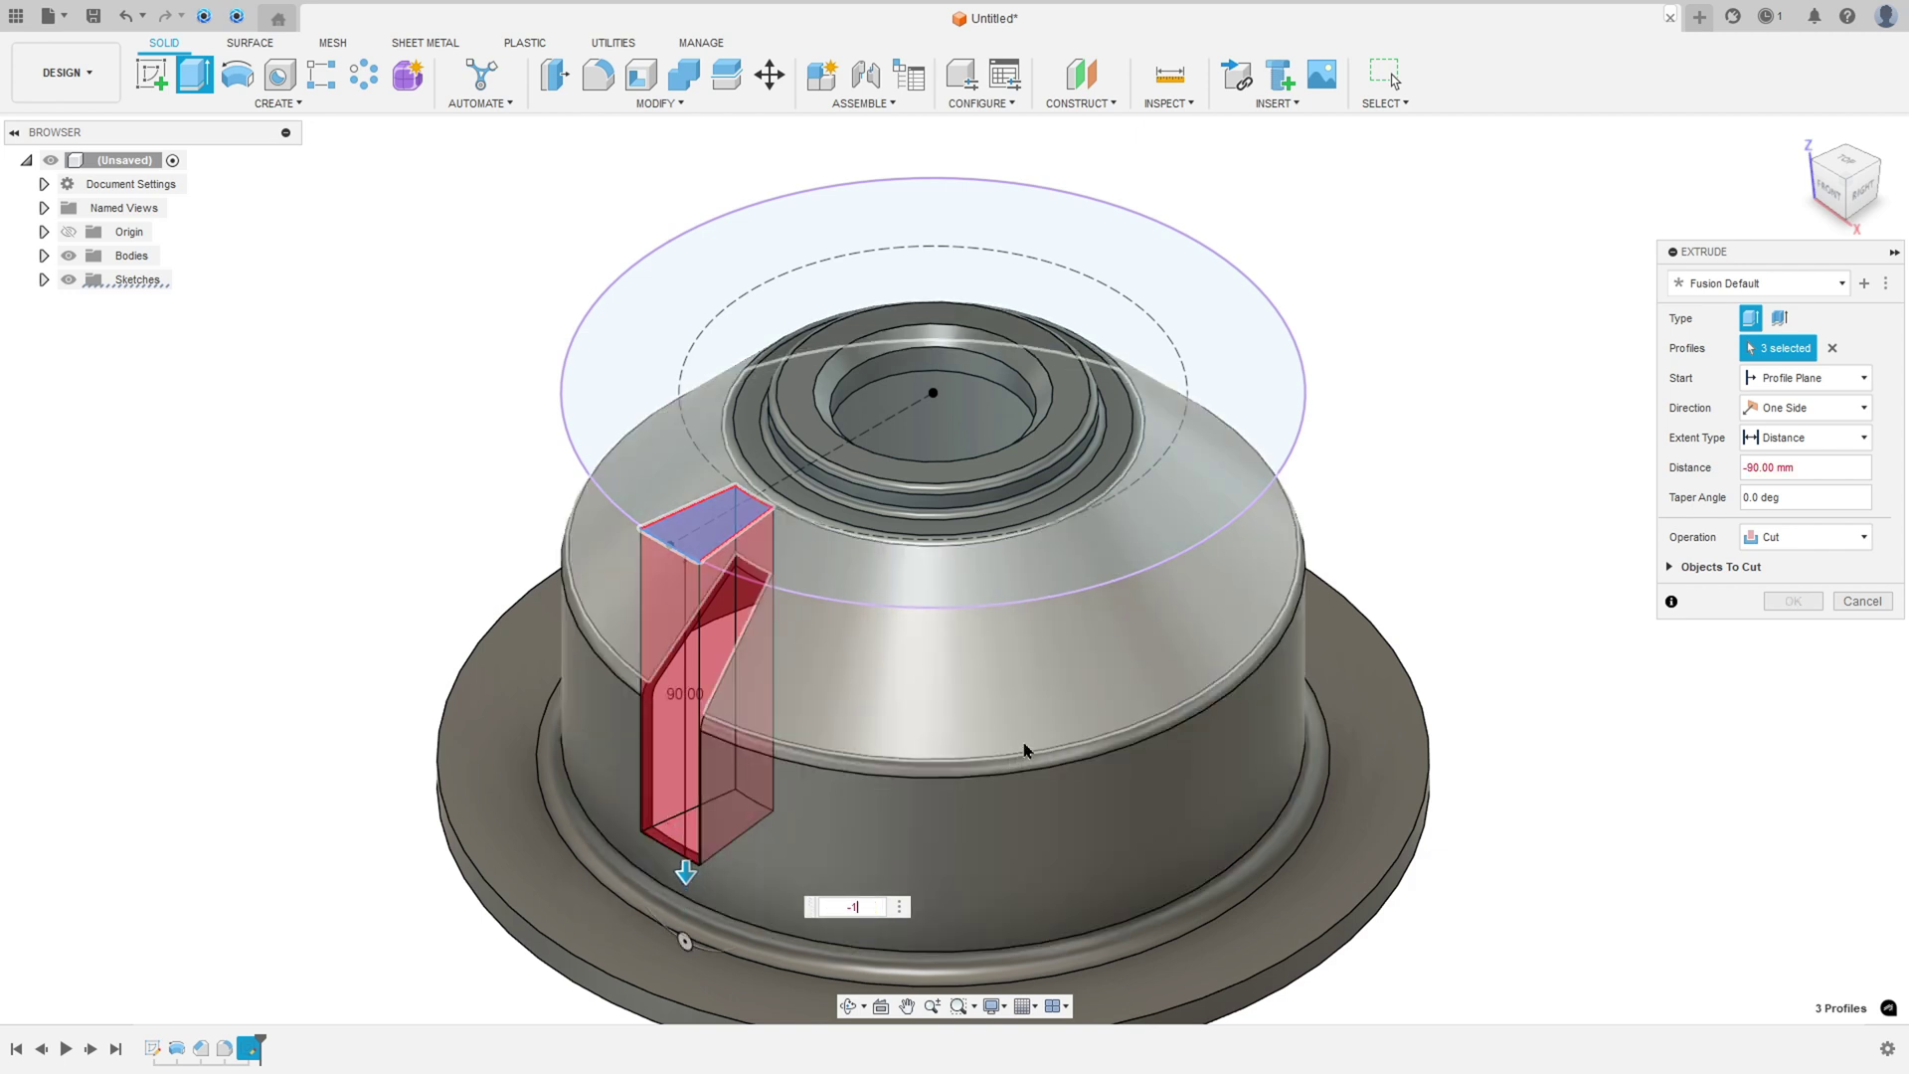
pyautogui.write('-116')
pyautogui.press('Return')
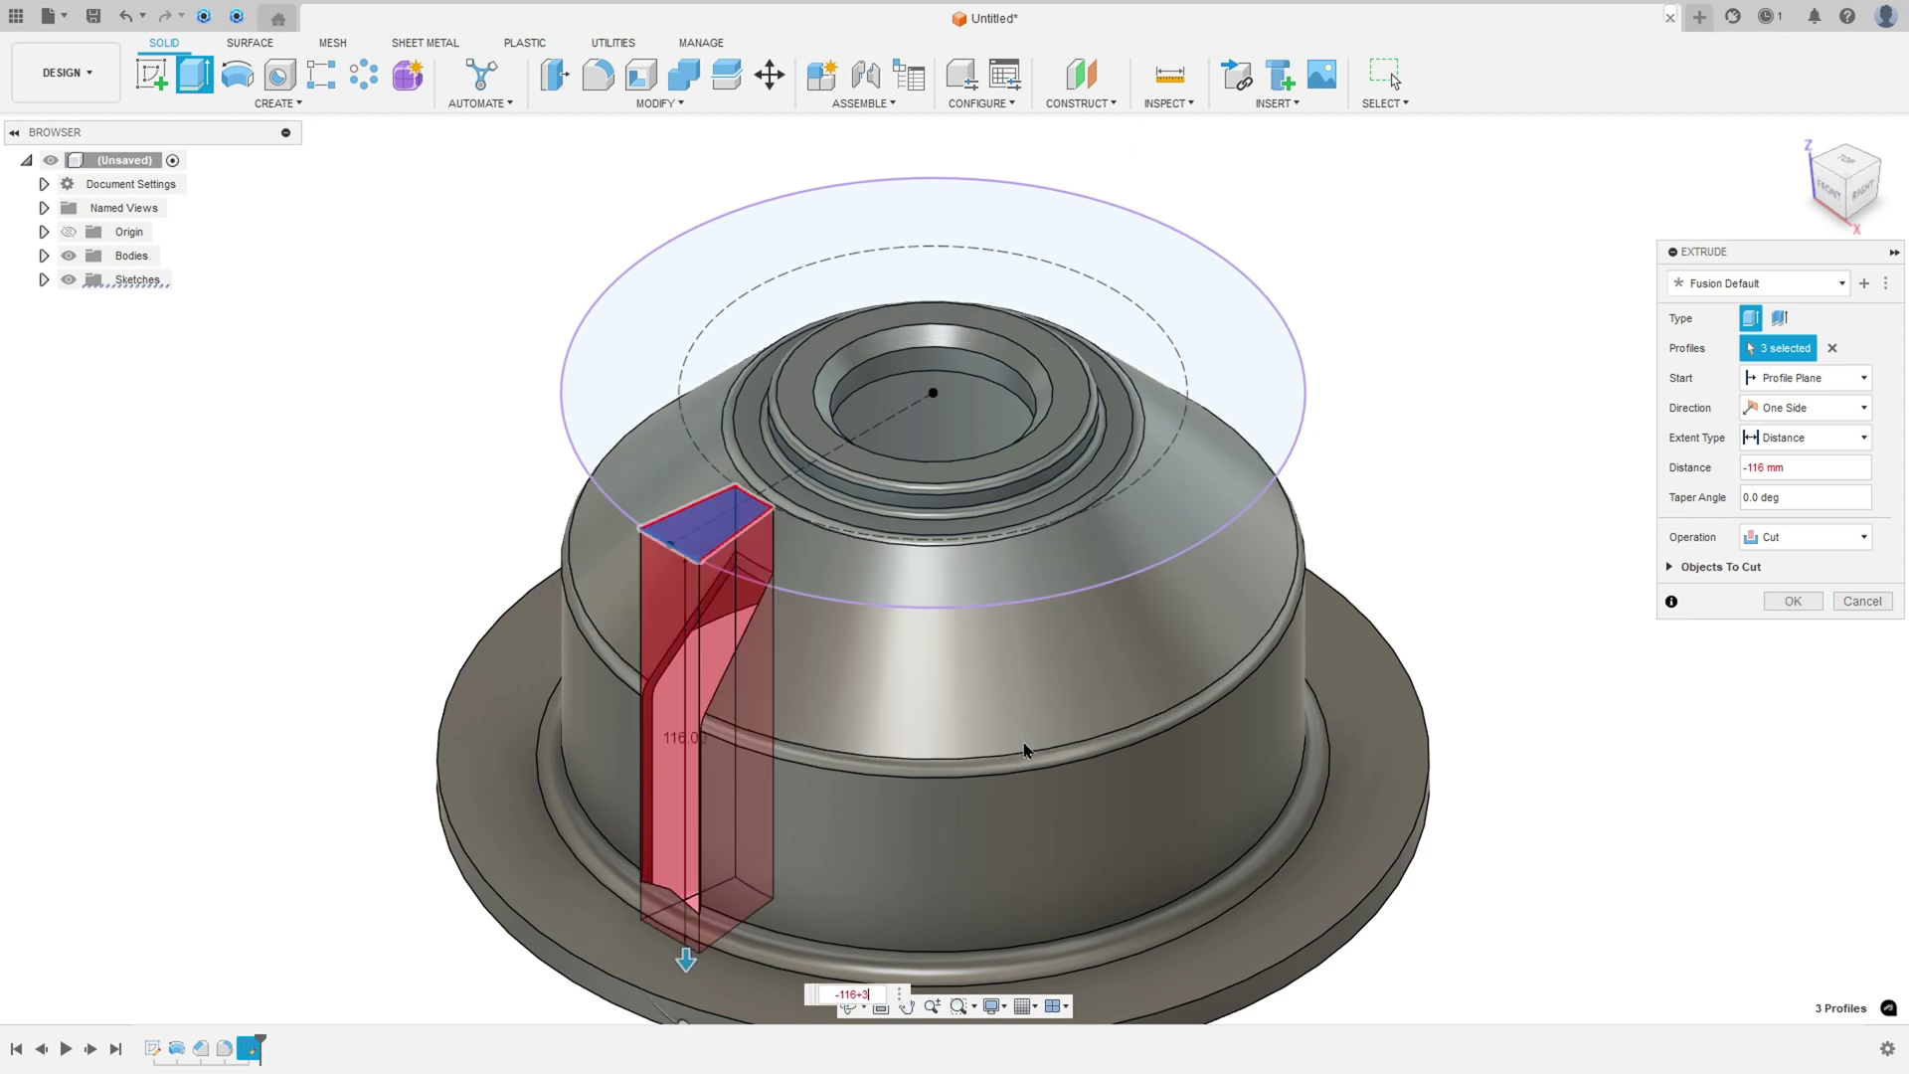
pyautogui.press('Return')
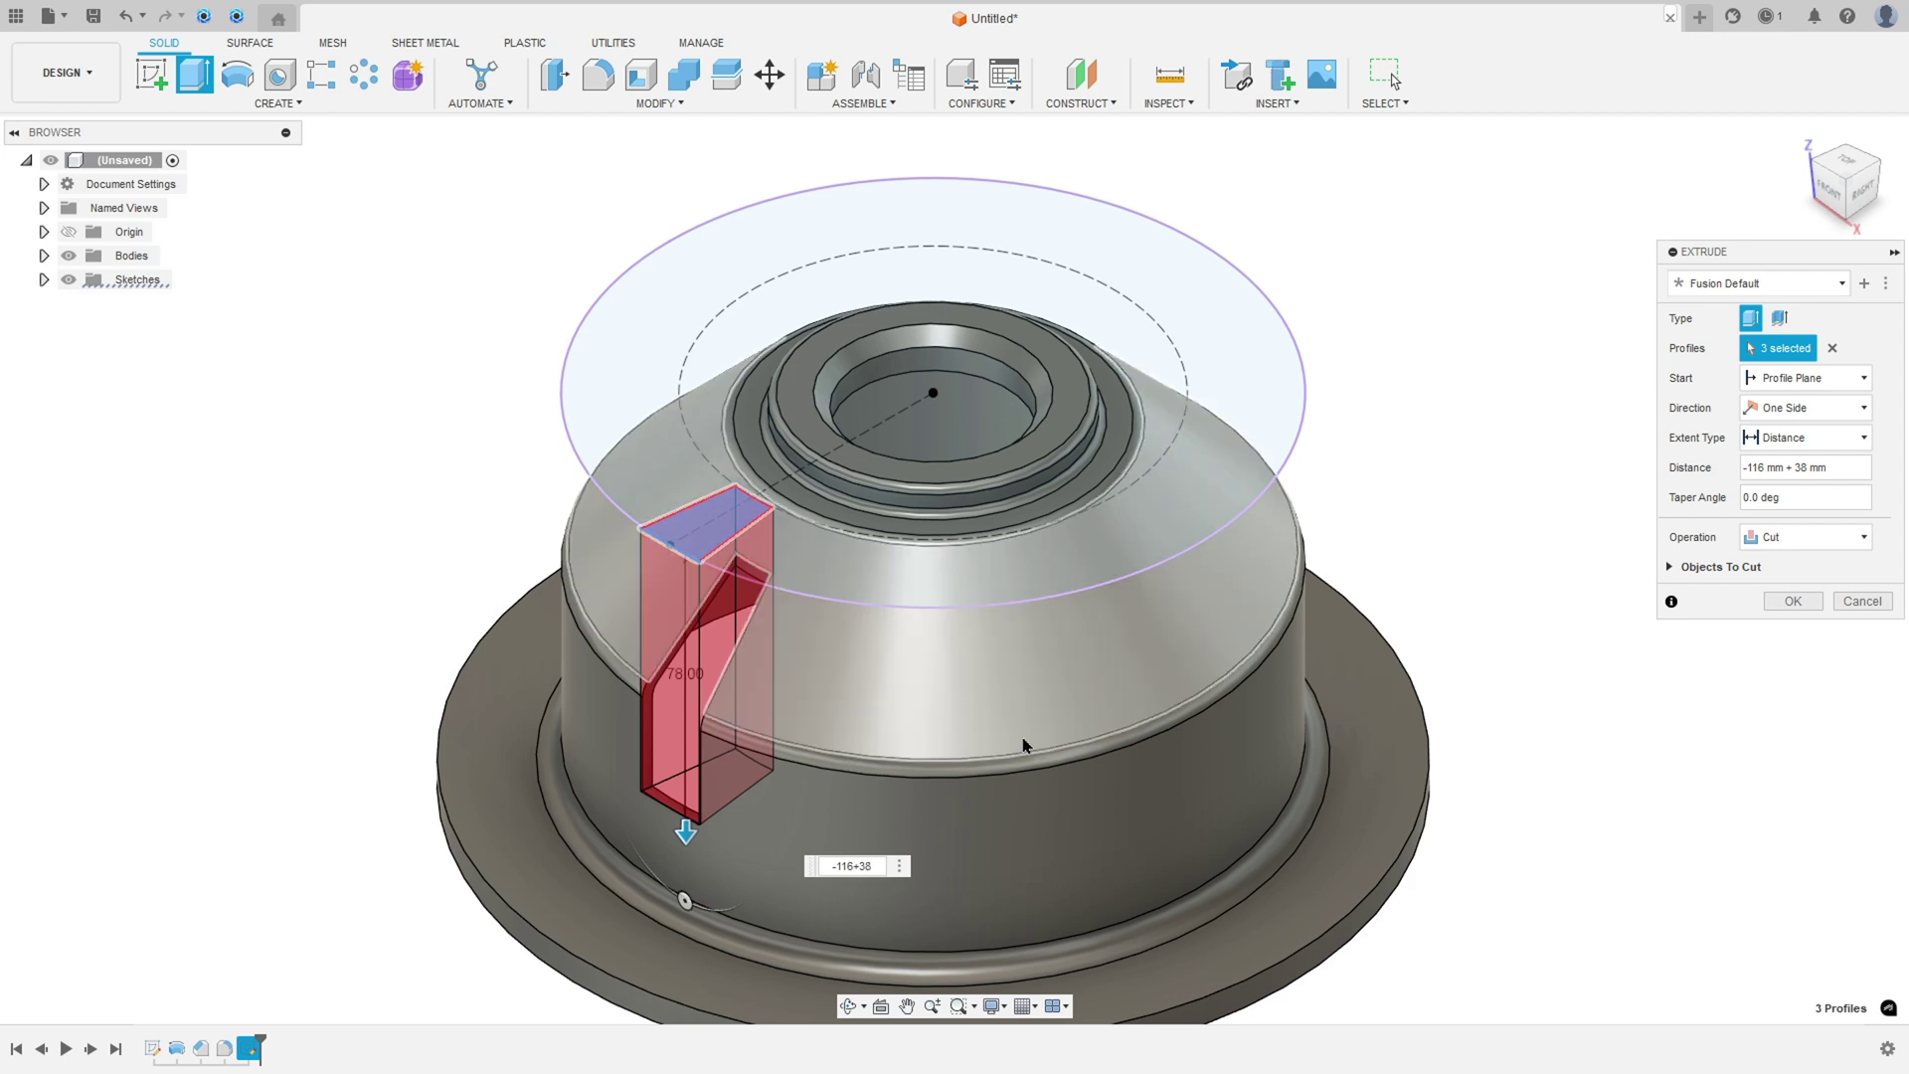
pyautogui.click(1791, 603)
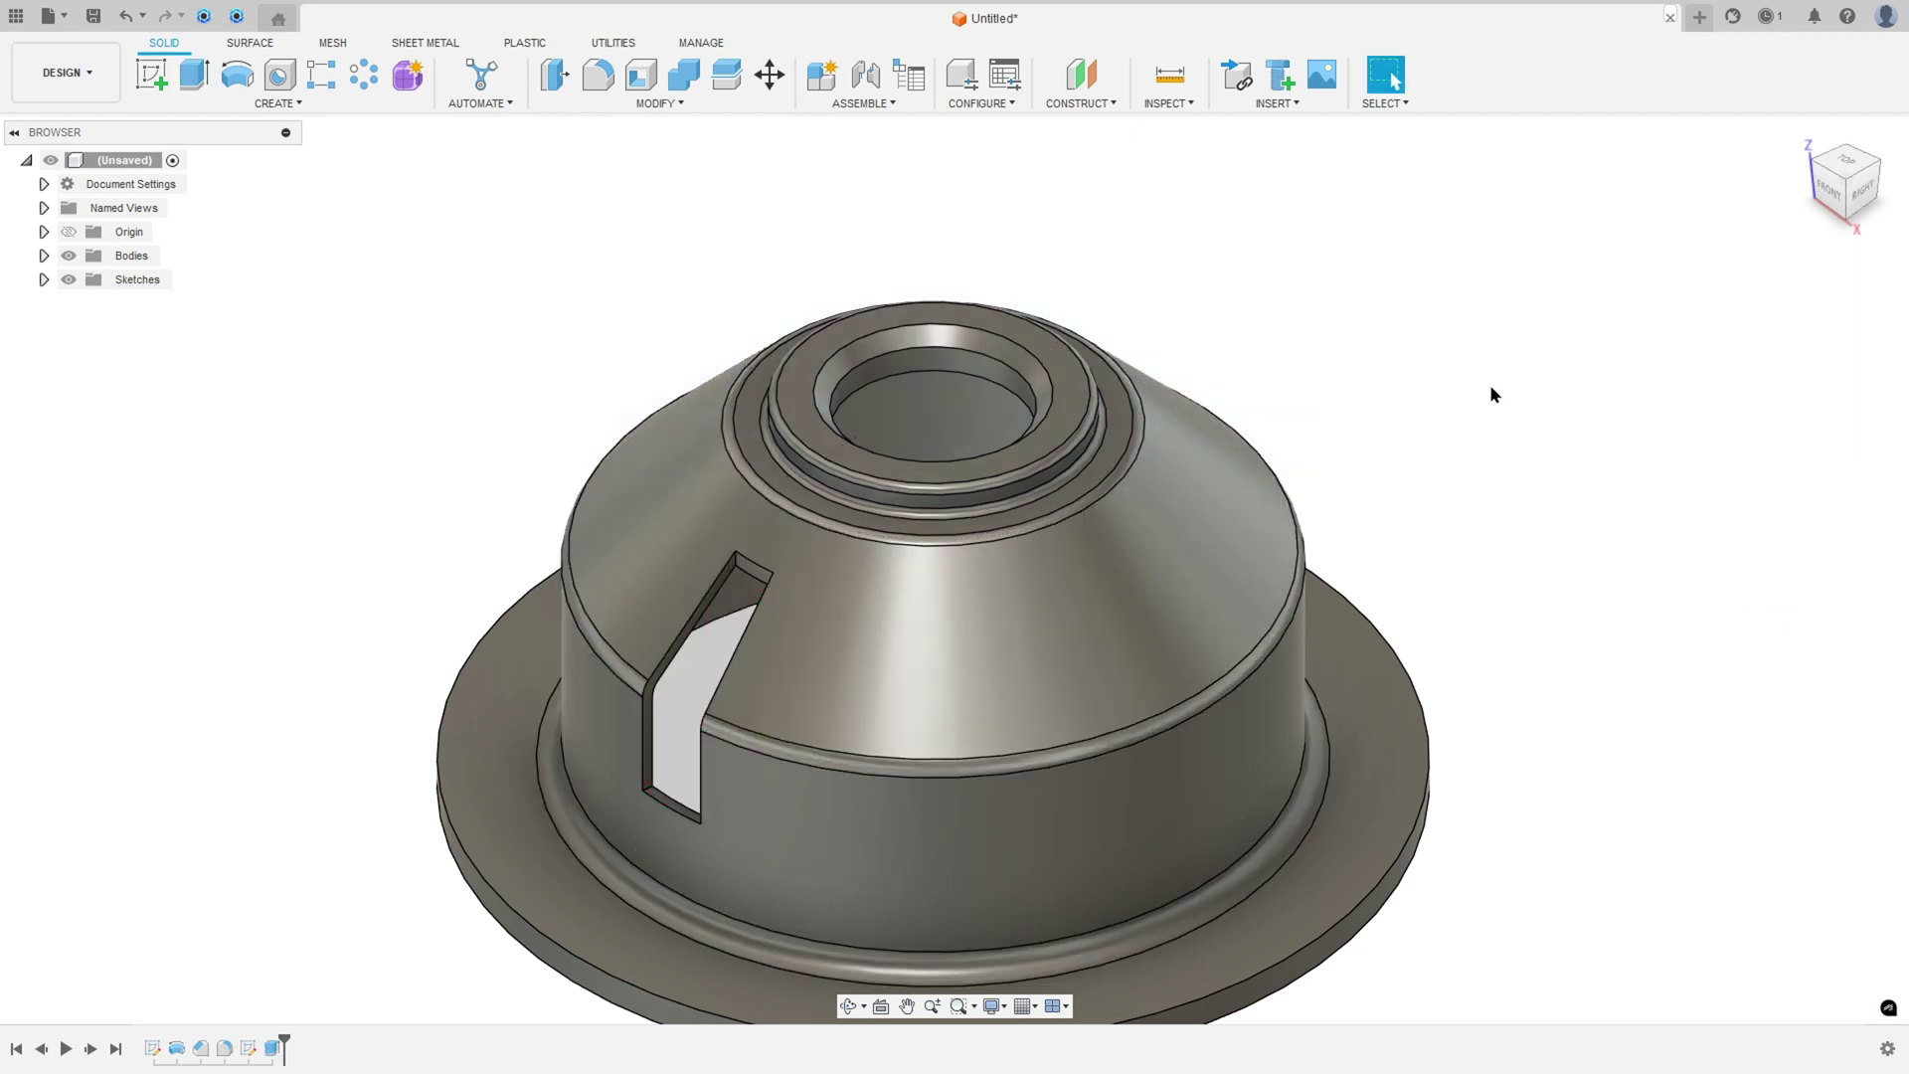
pyautogui.press('F6')
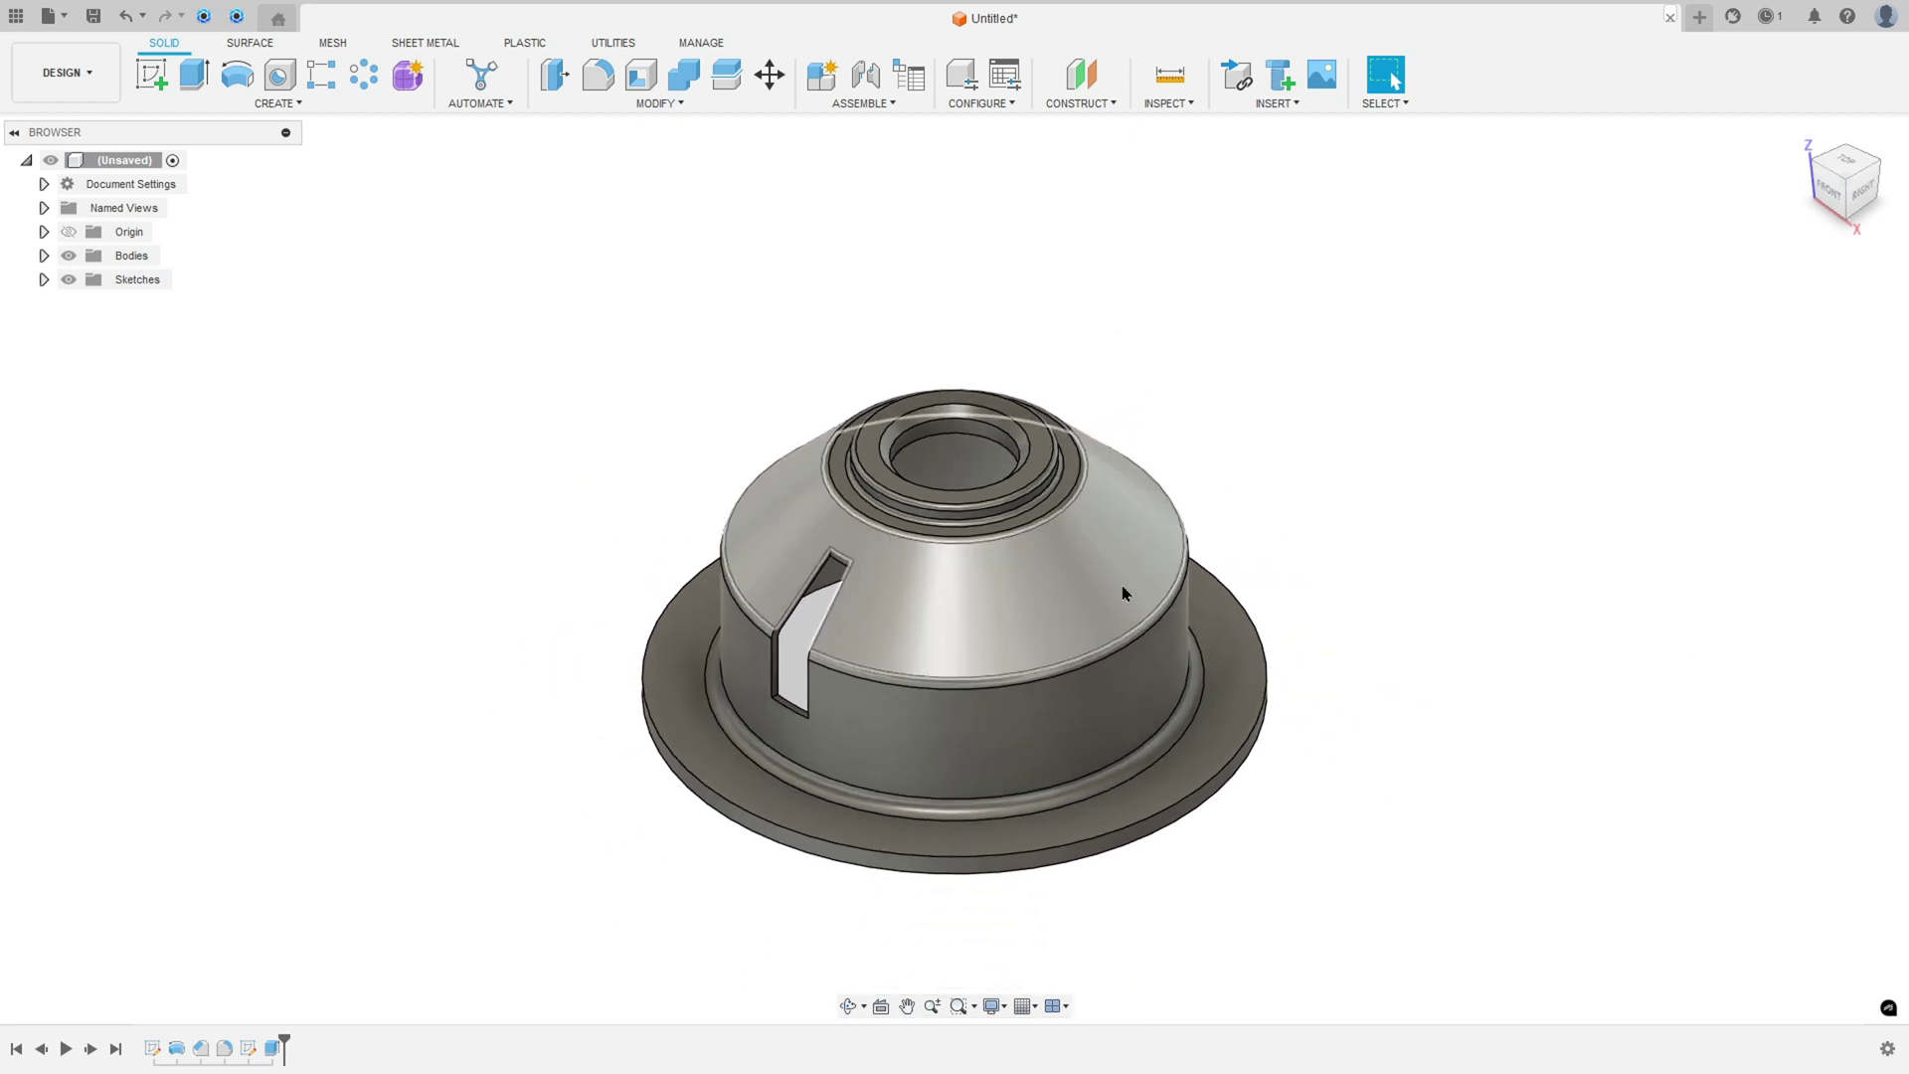
# Switch to the PDF drawing, mark neighbouring slots in the front view and write the slot count 18 beside it.
pyautogui.hotkey('alt', 'Tab')
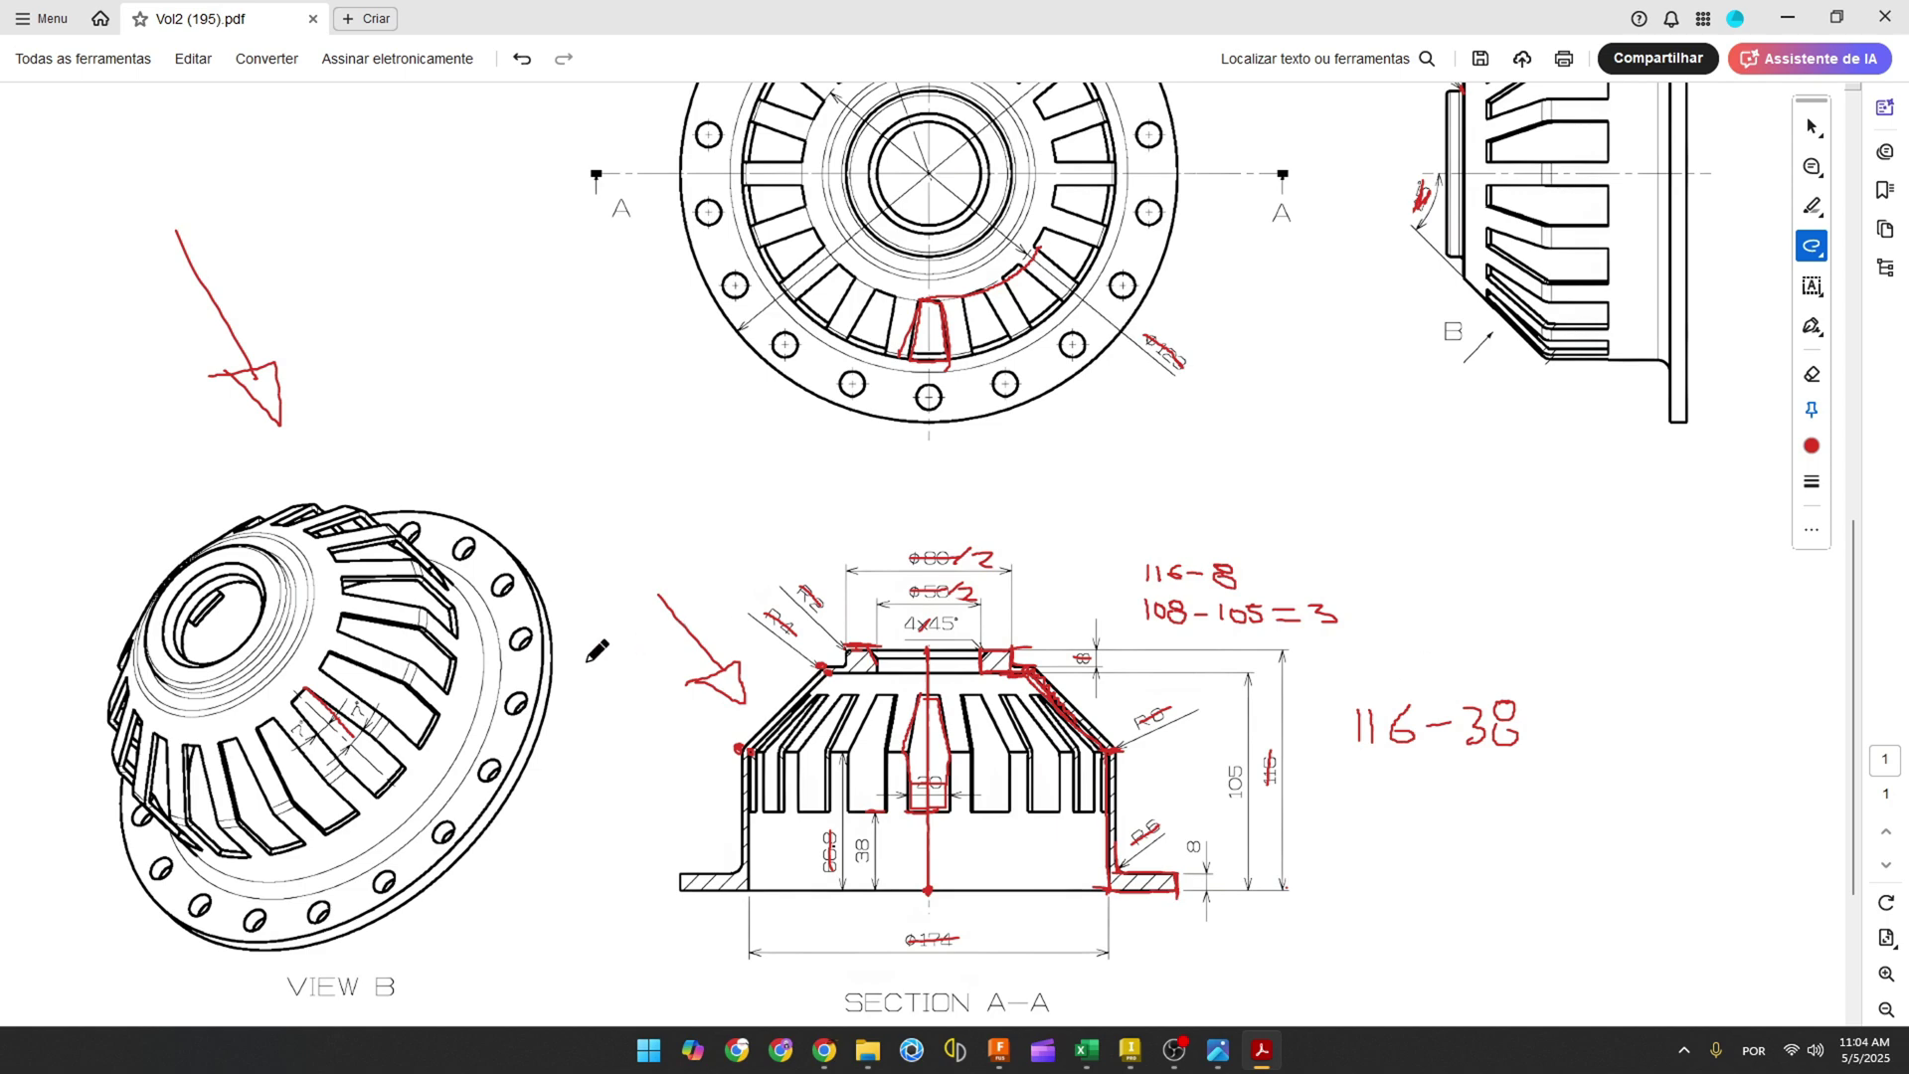
pyautogui.scroll(4, 596, 650)
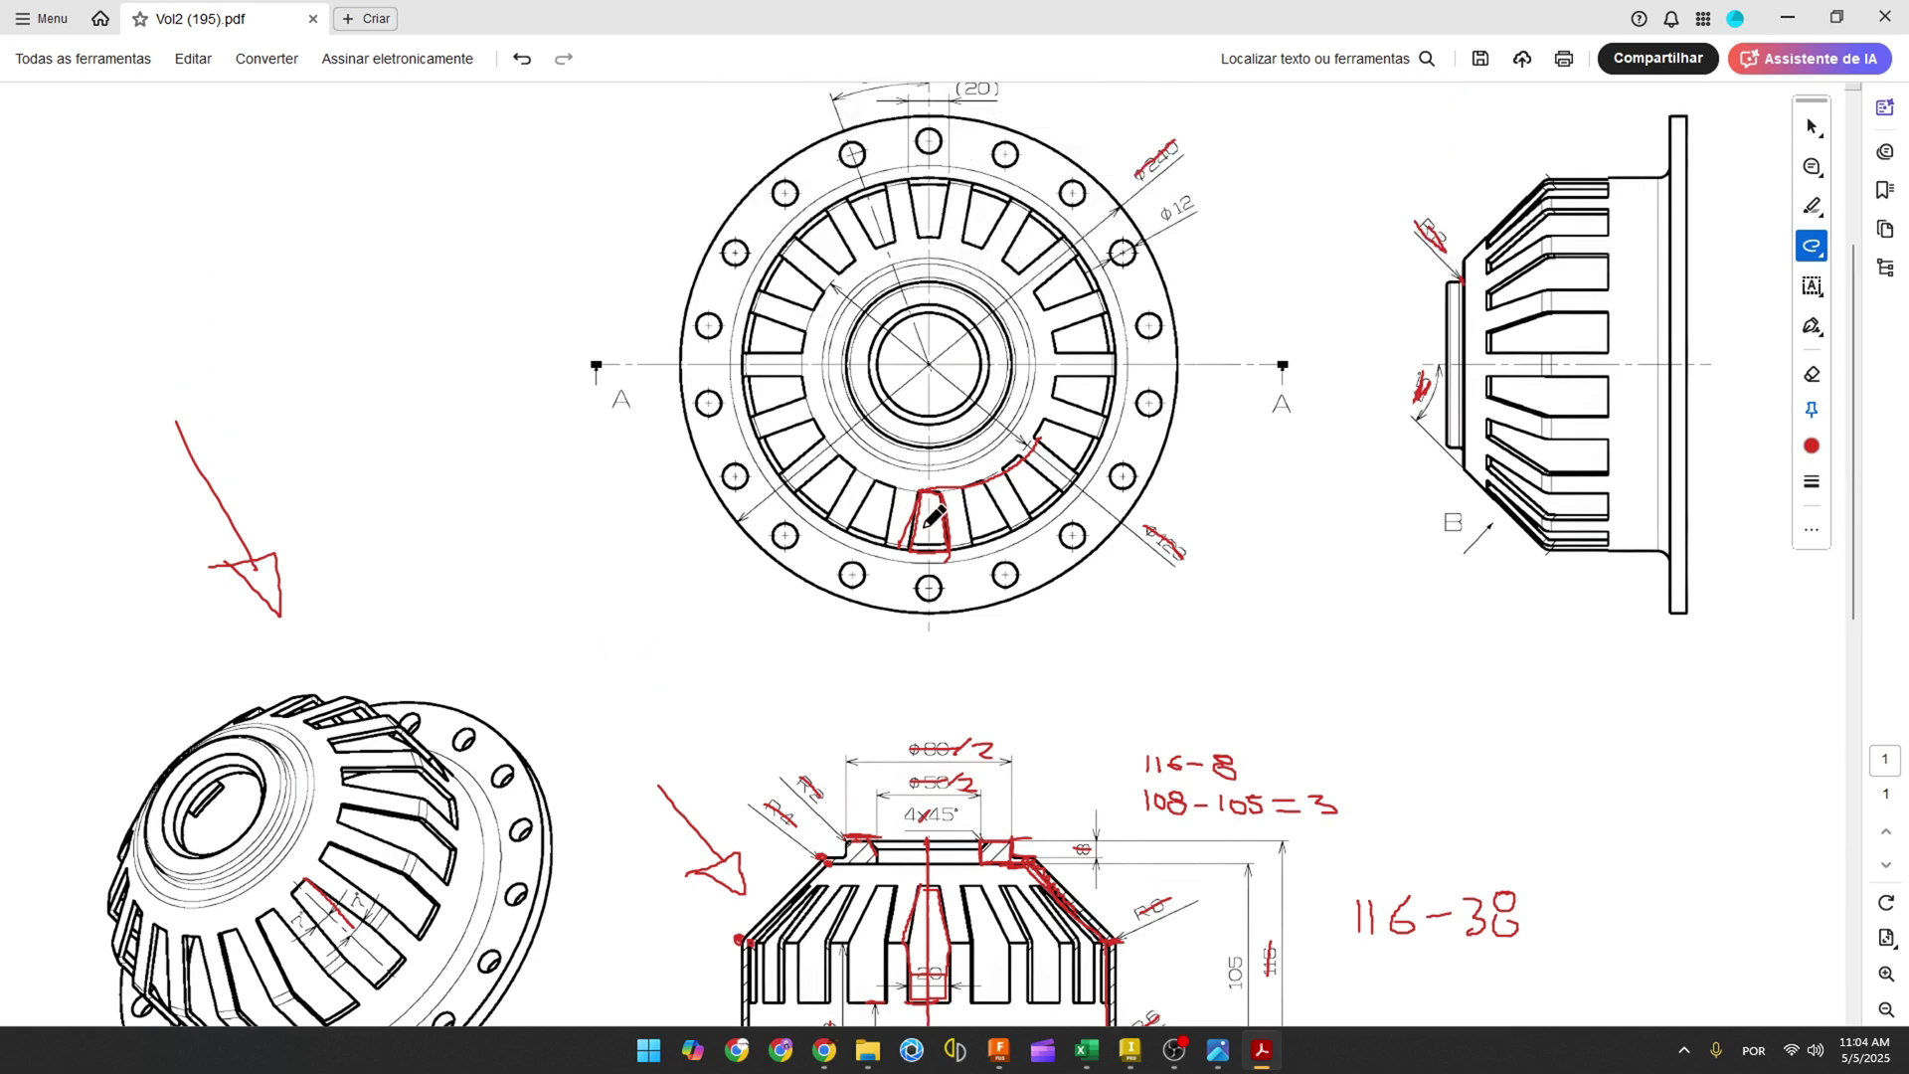
pyautogui.moveTo(926, 527)
pyautogui.mouseDown()
pyautogui.moveTo(1024, 479)
pyautogui.moveTo(1064, 488)
pyautogui.moveTo(1101, 452)
pyautogui.mouseUp()
pyautogui.moveTo(1252, 458)
pyautogui.mouseDown()
pyautogui.moveTo(1268, 537)
pyautogui.moveTo(1297, 488)
pyautogui.moveTo(1283, 501)
pyautogui.mouseUp()
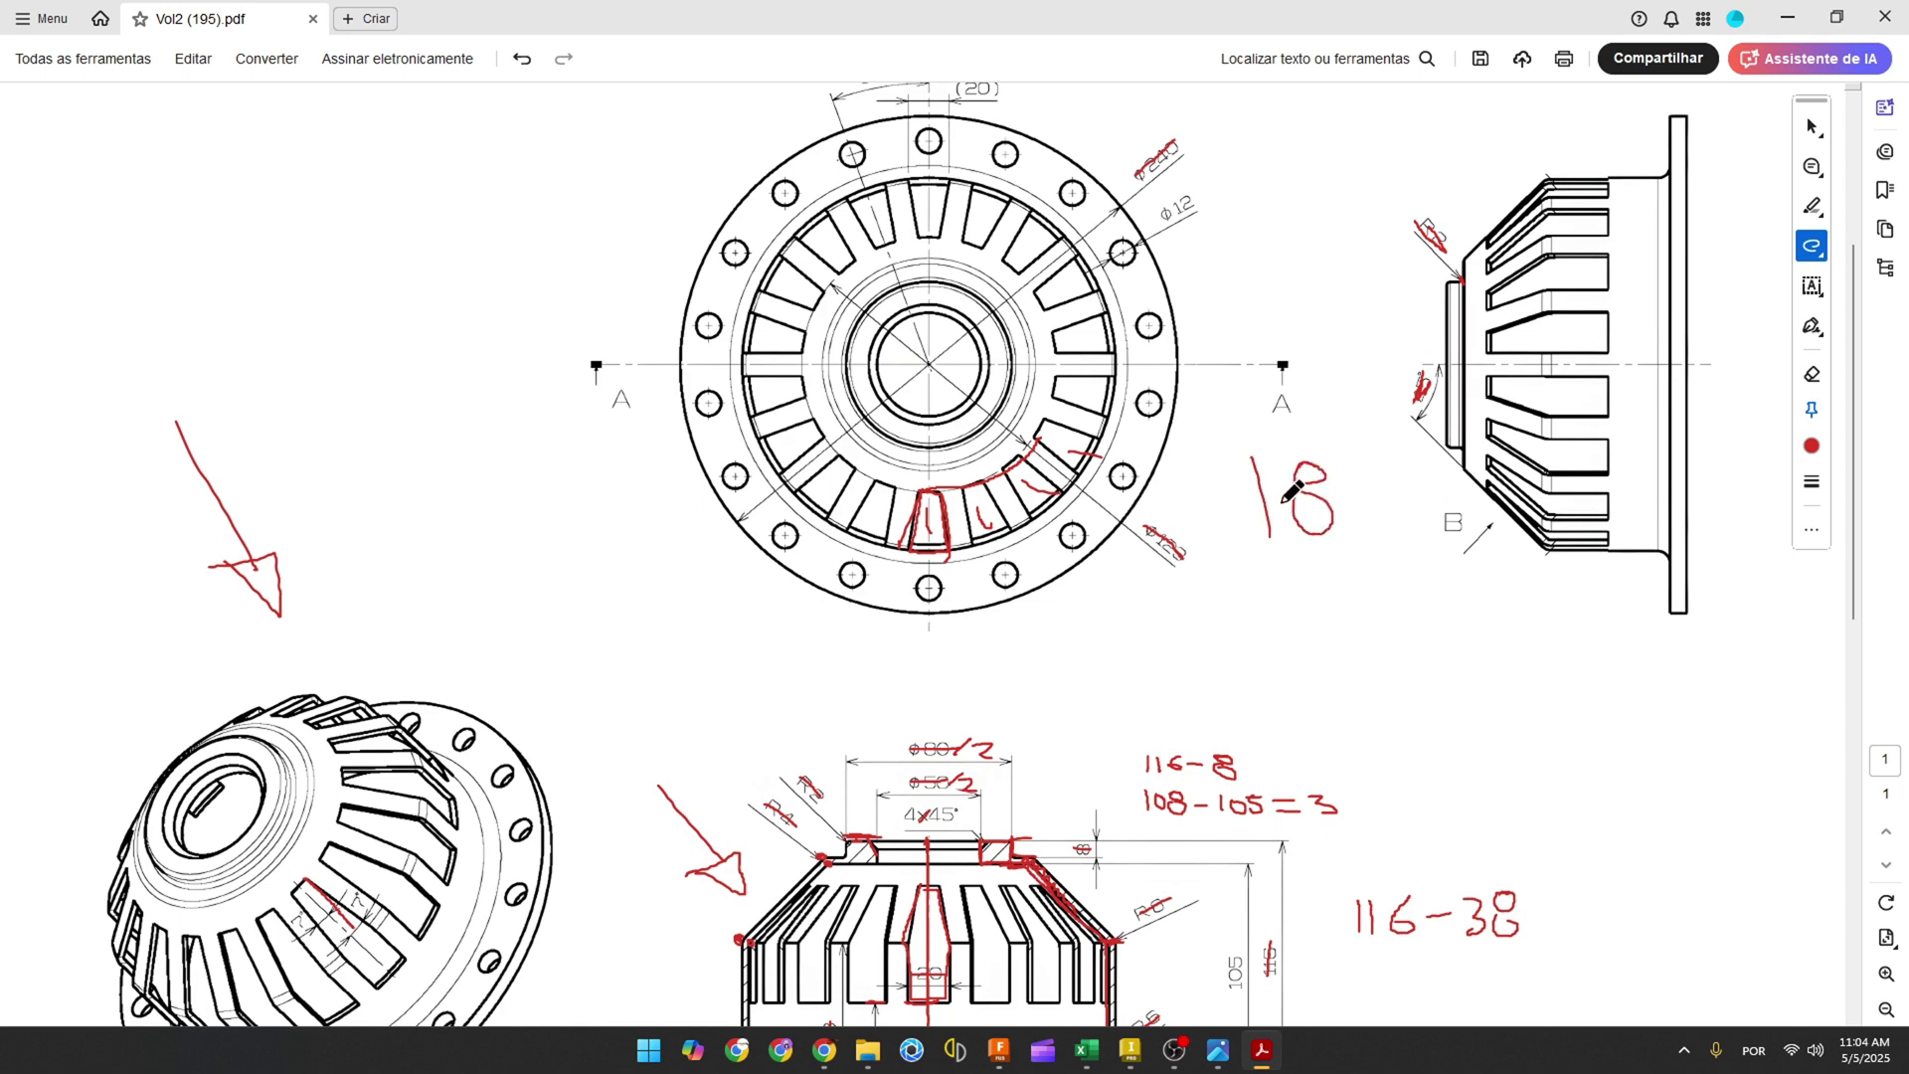
# Switch back to Fusion and pattern the slot cut feature circularly around the cylindrical wall's axis with 18 instances and full distribution.
pyautogui.click(997, 1049)
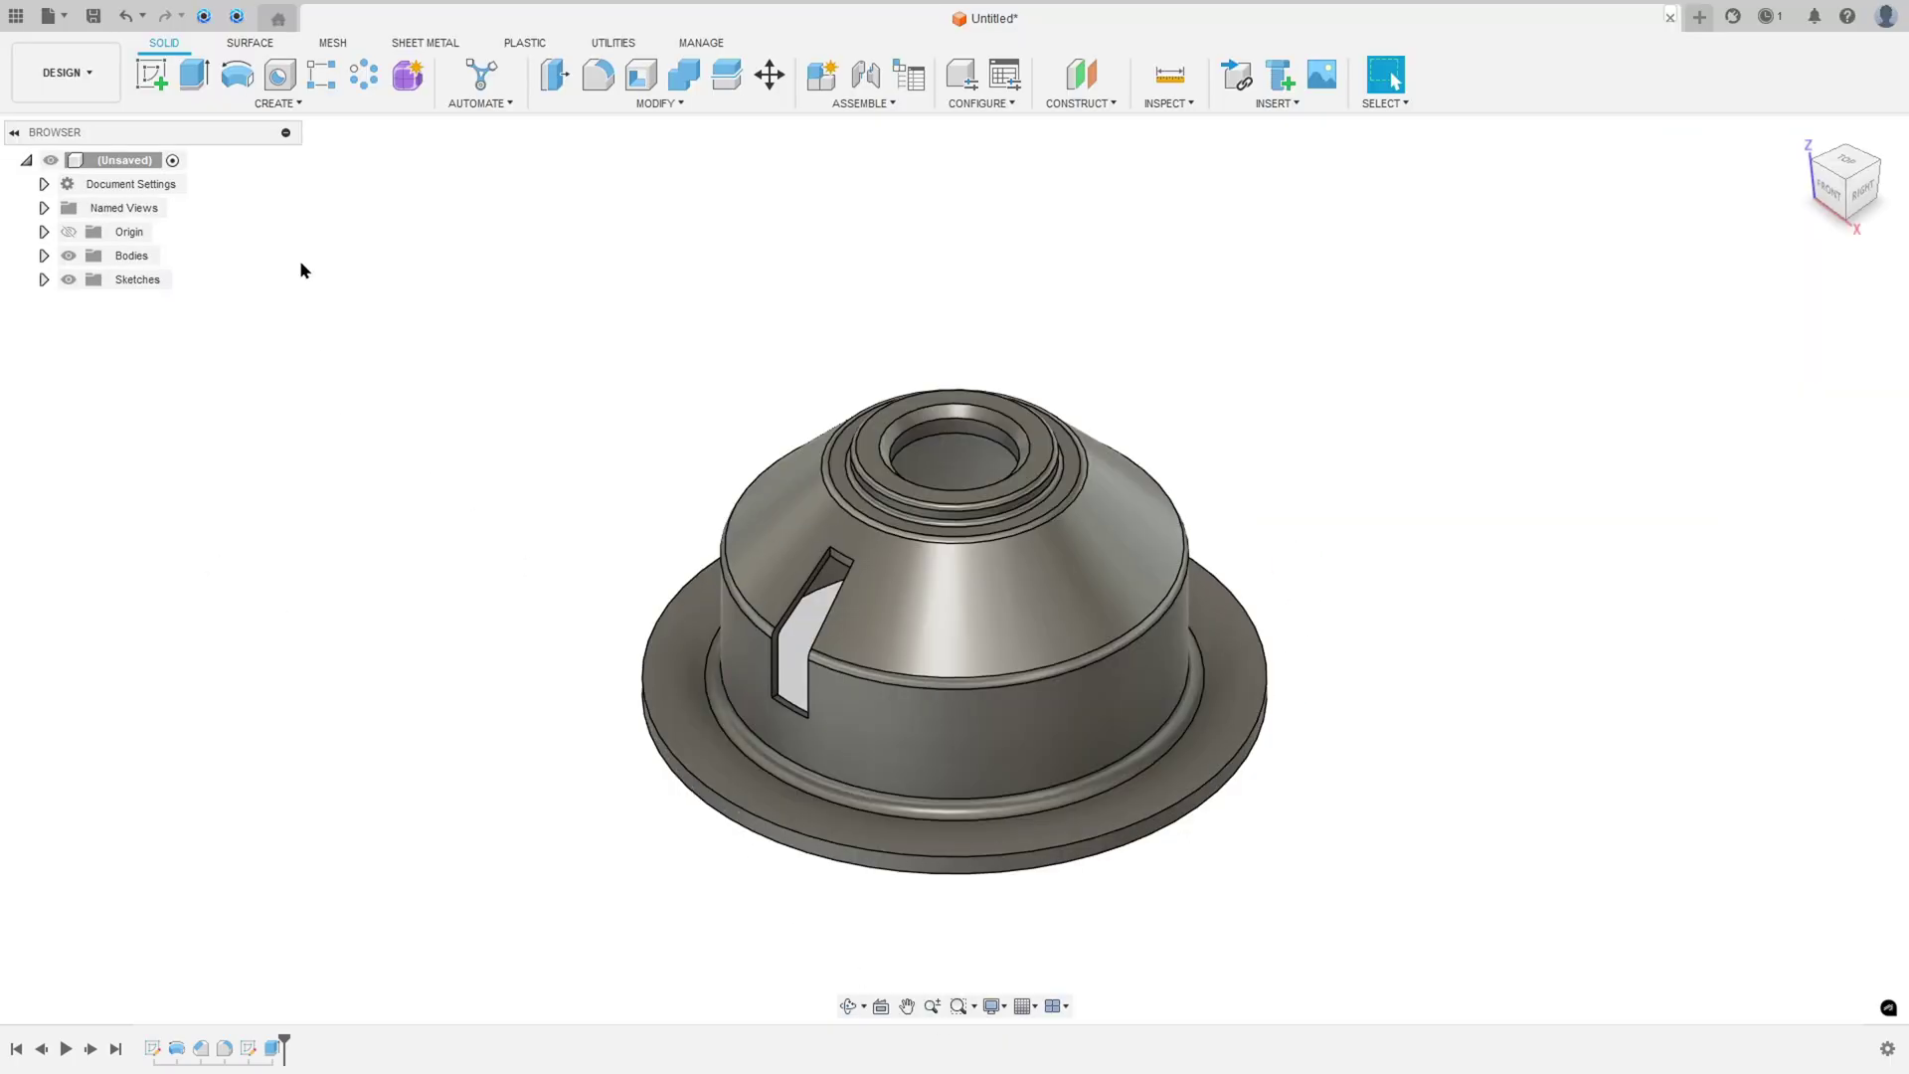
pyautogui.click(349, 99)
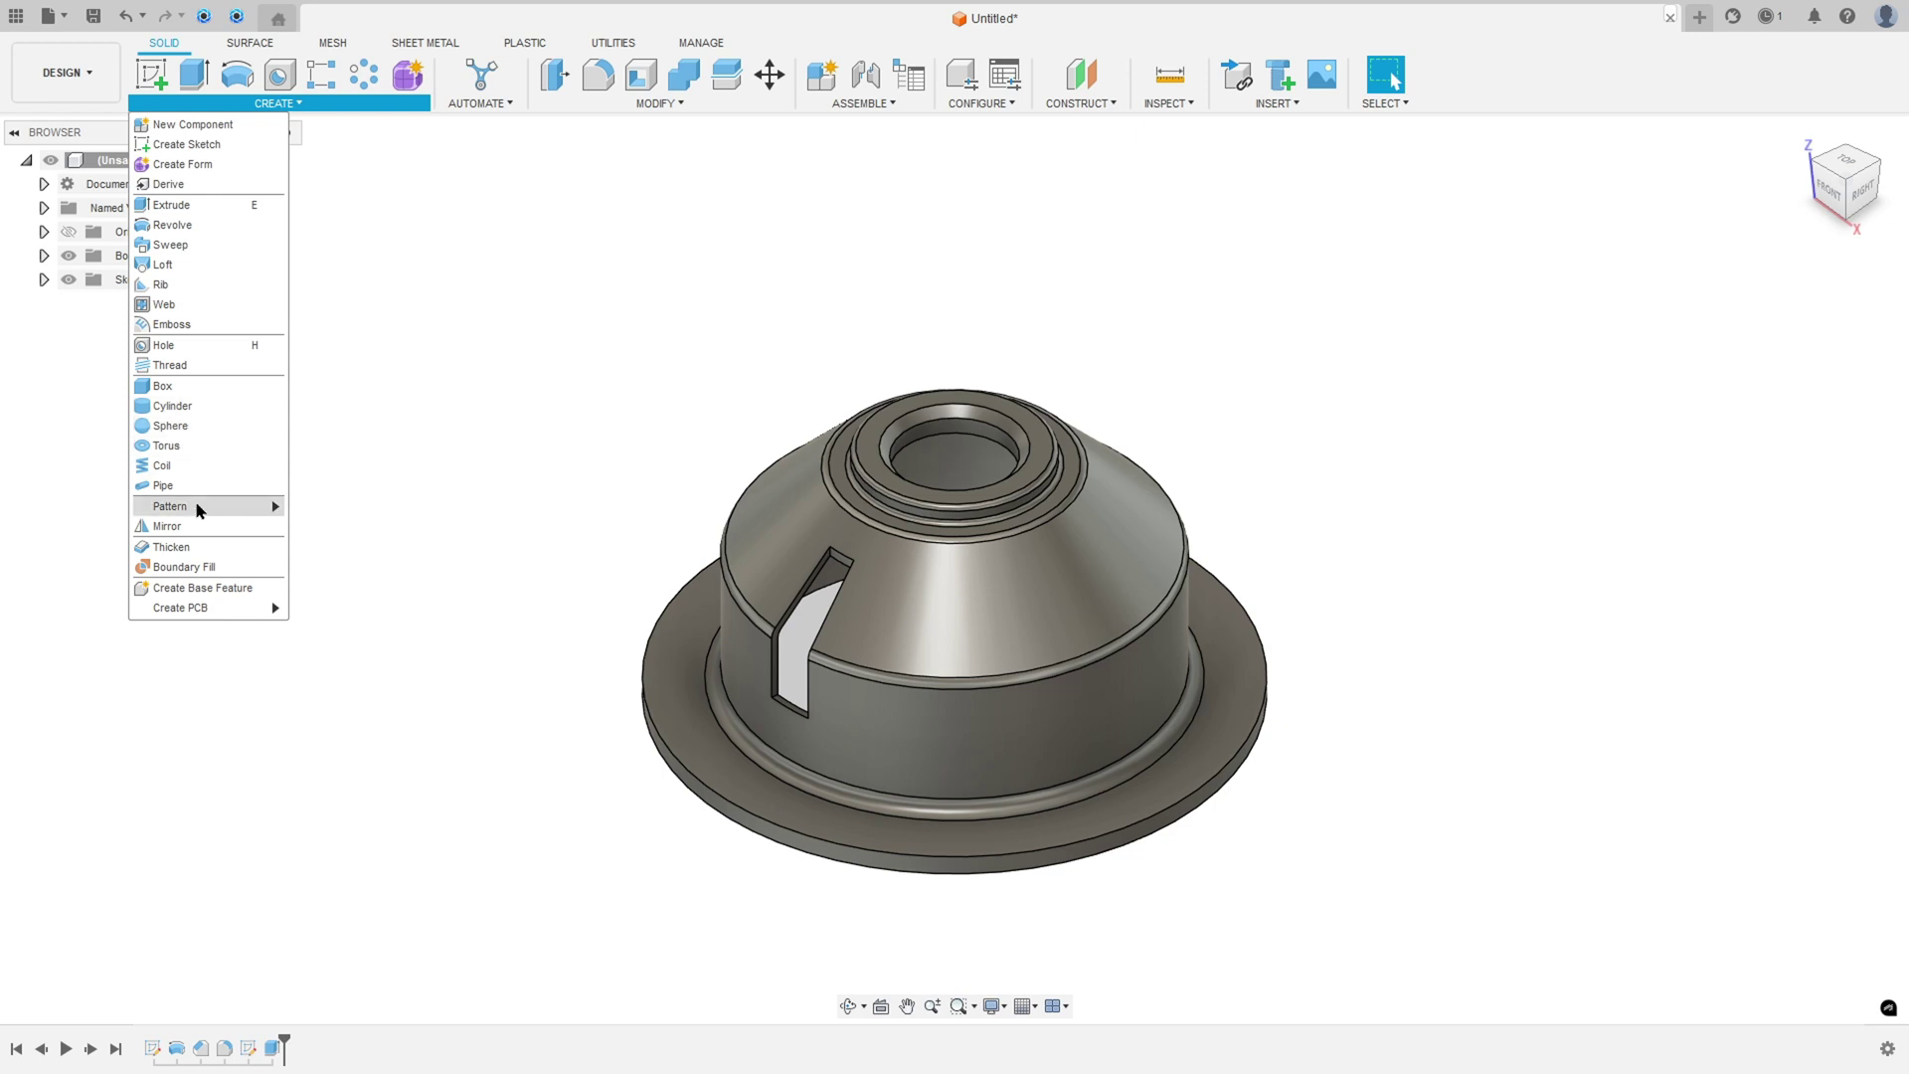
pyautogui.moveTo(198, 509)
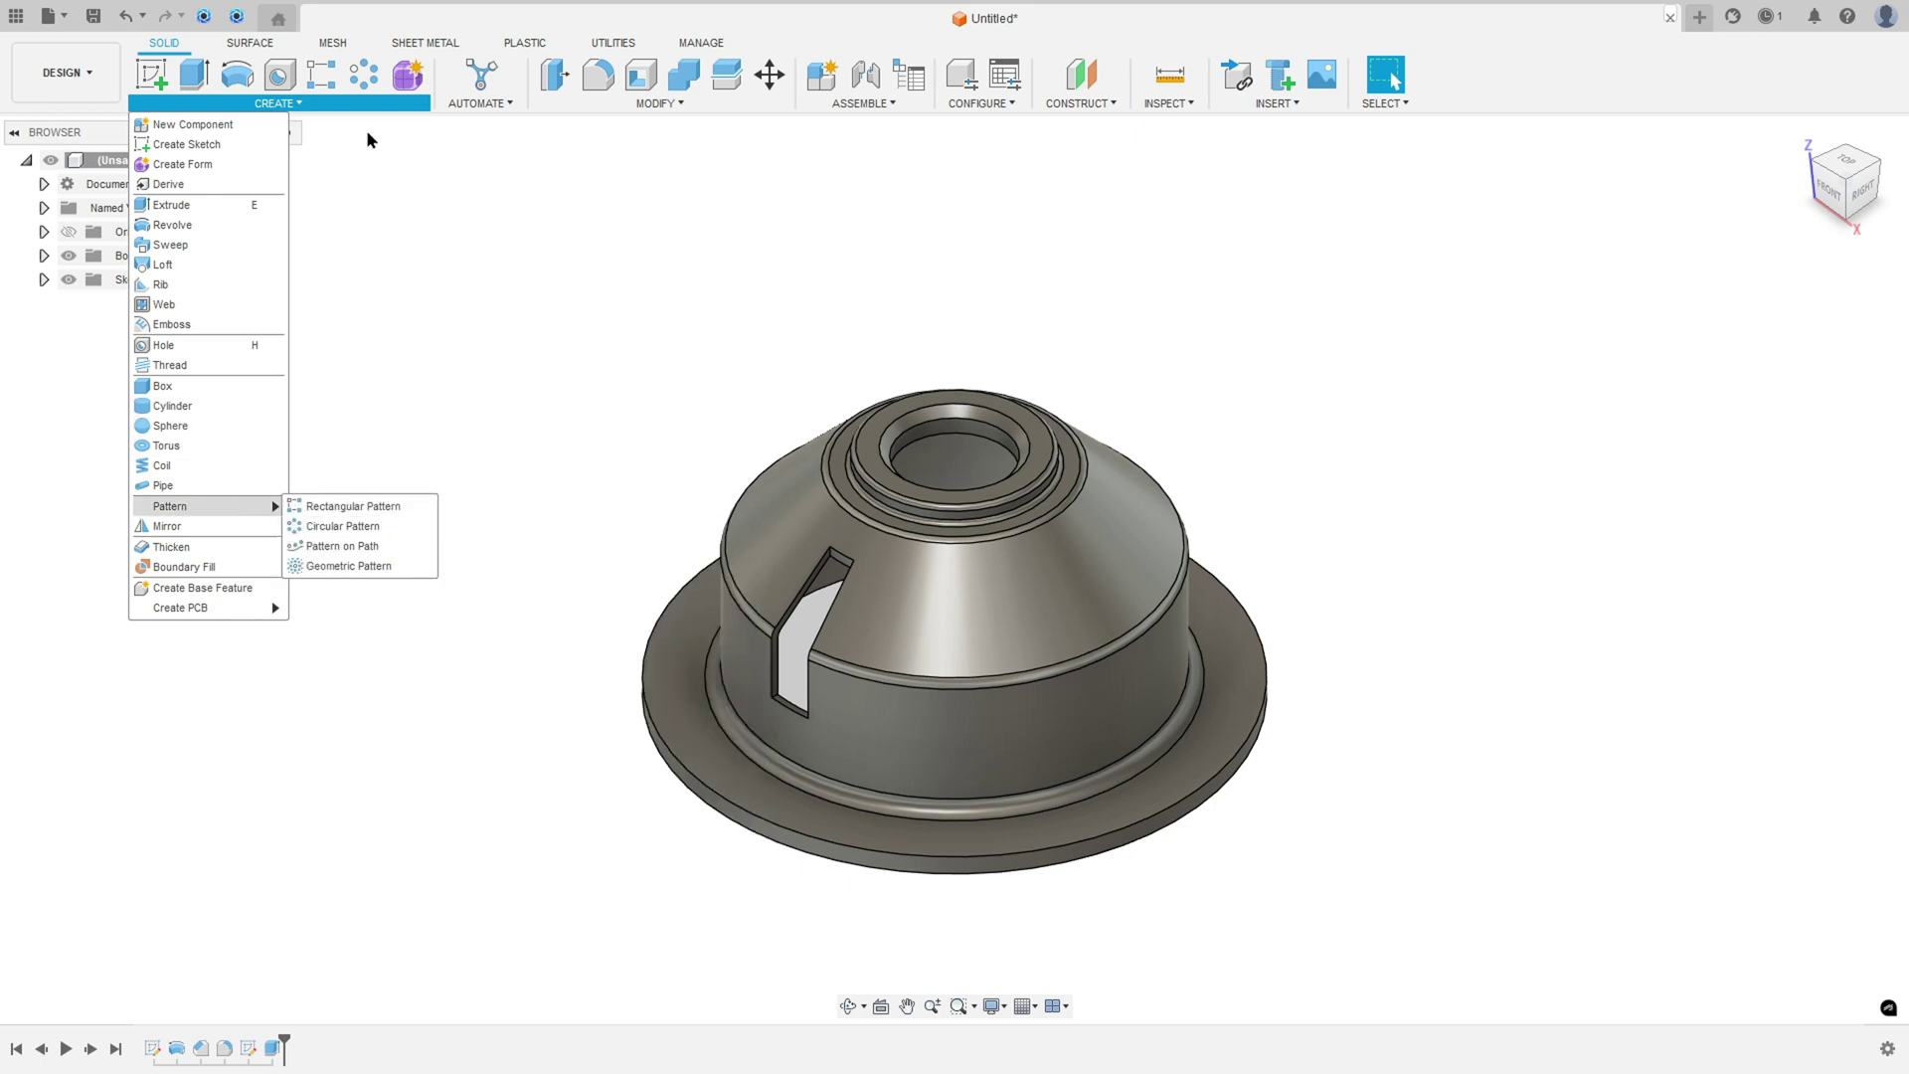
pyautogui.click(364, 73)
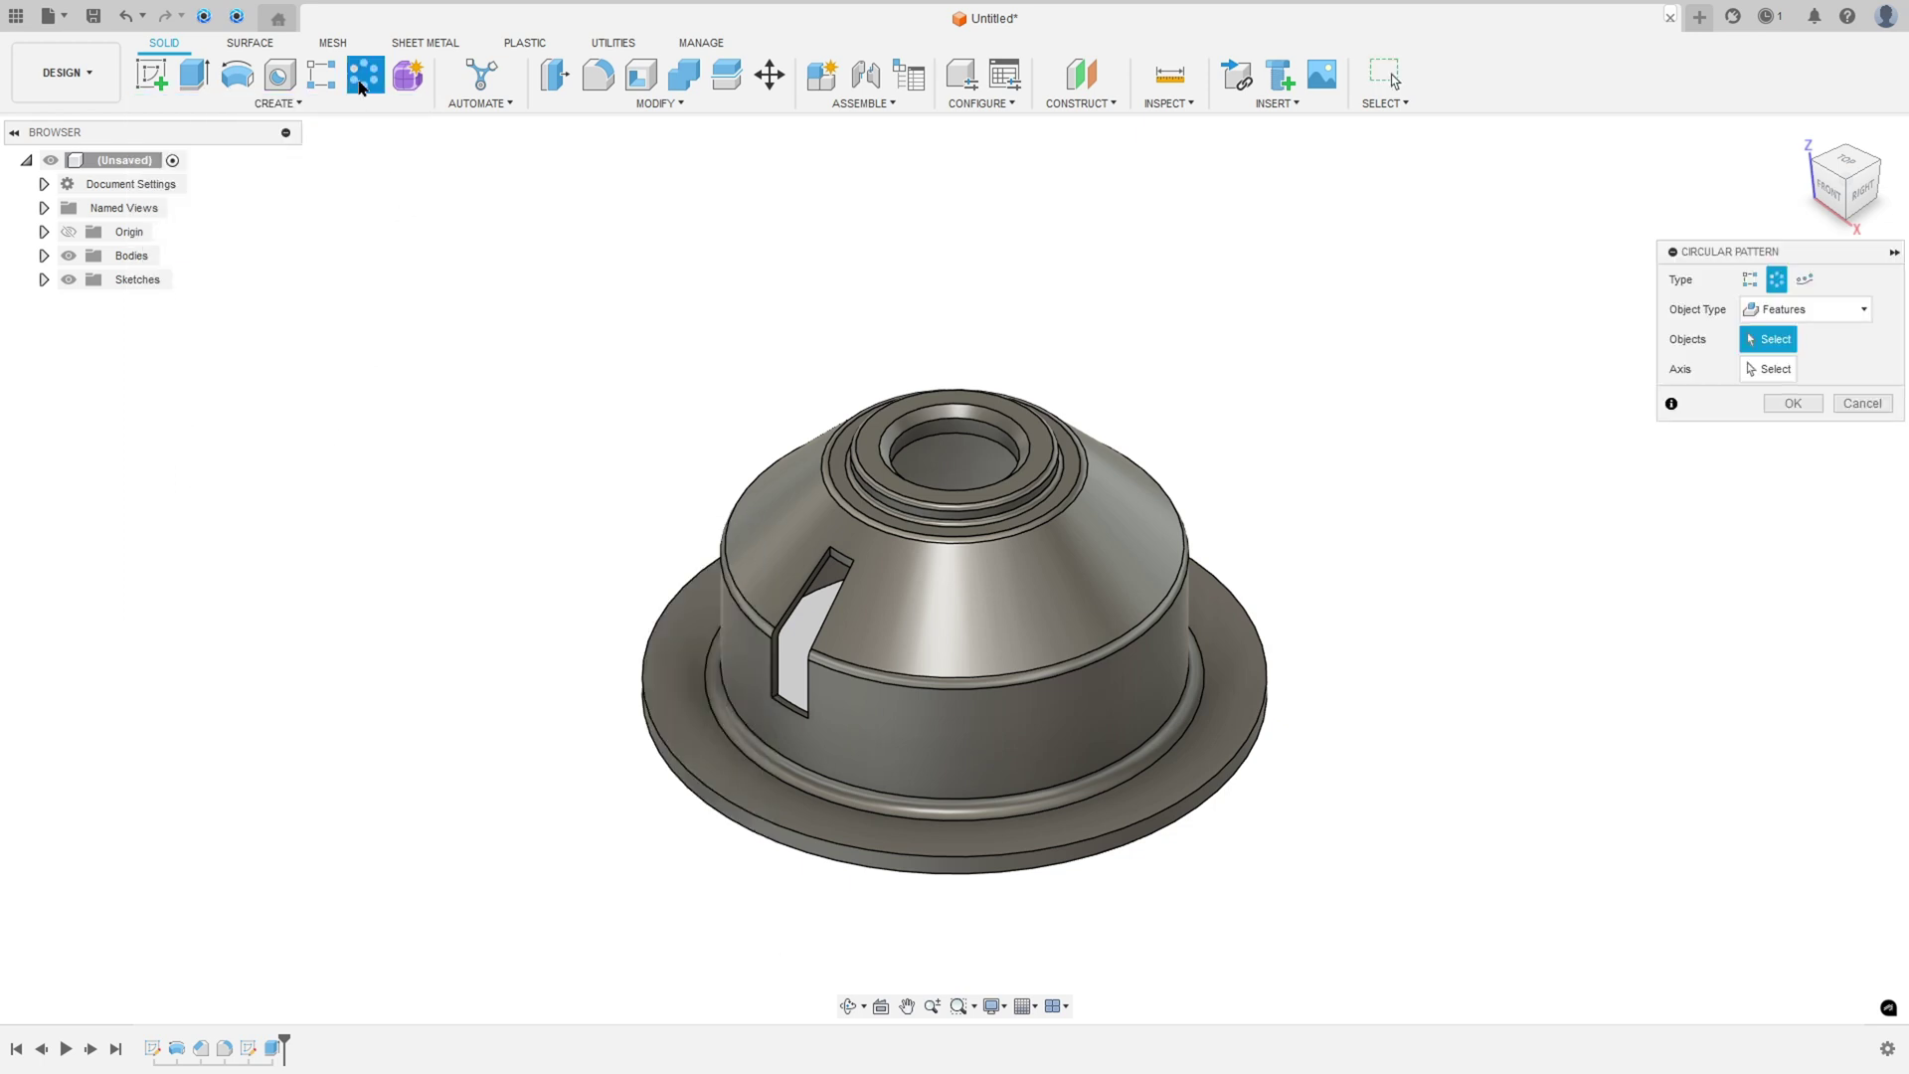
pyautogui.click(1691, 315)
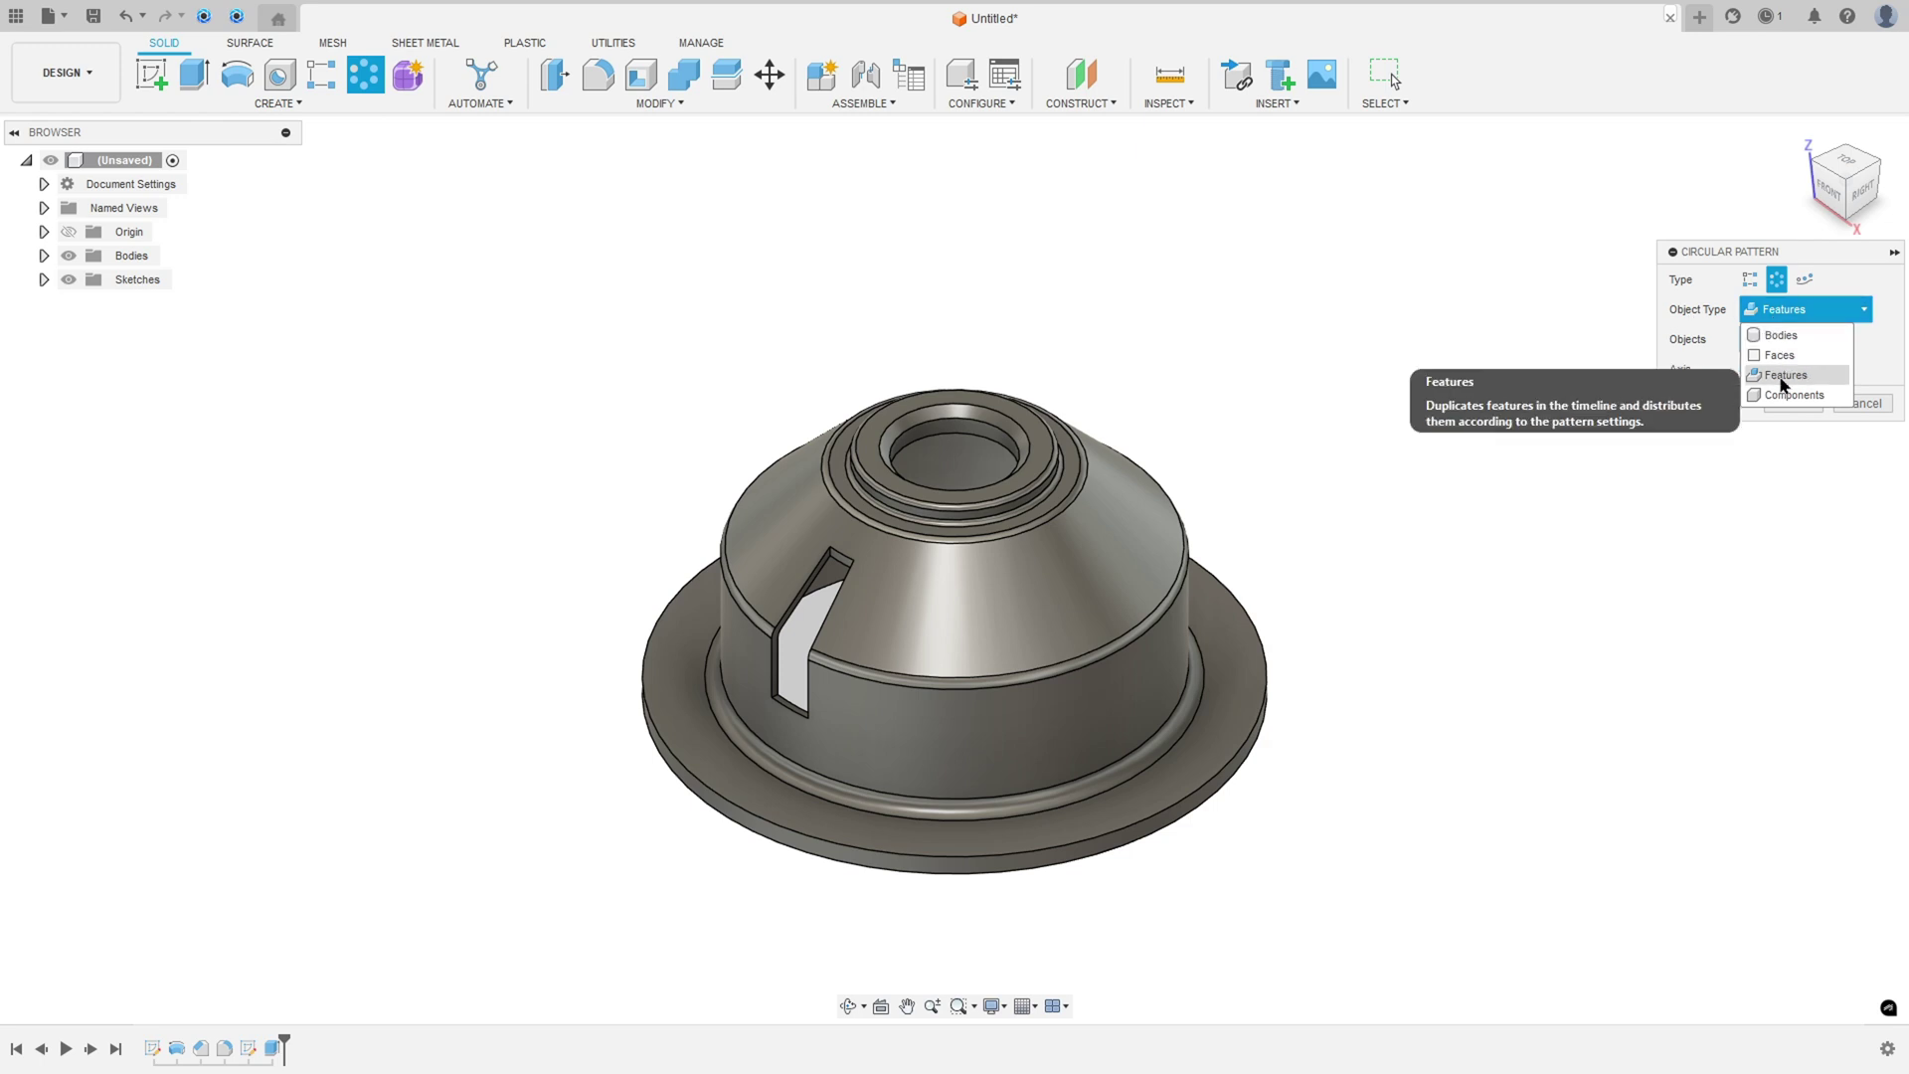
pyautogui.click(1692, 328)
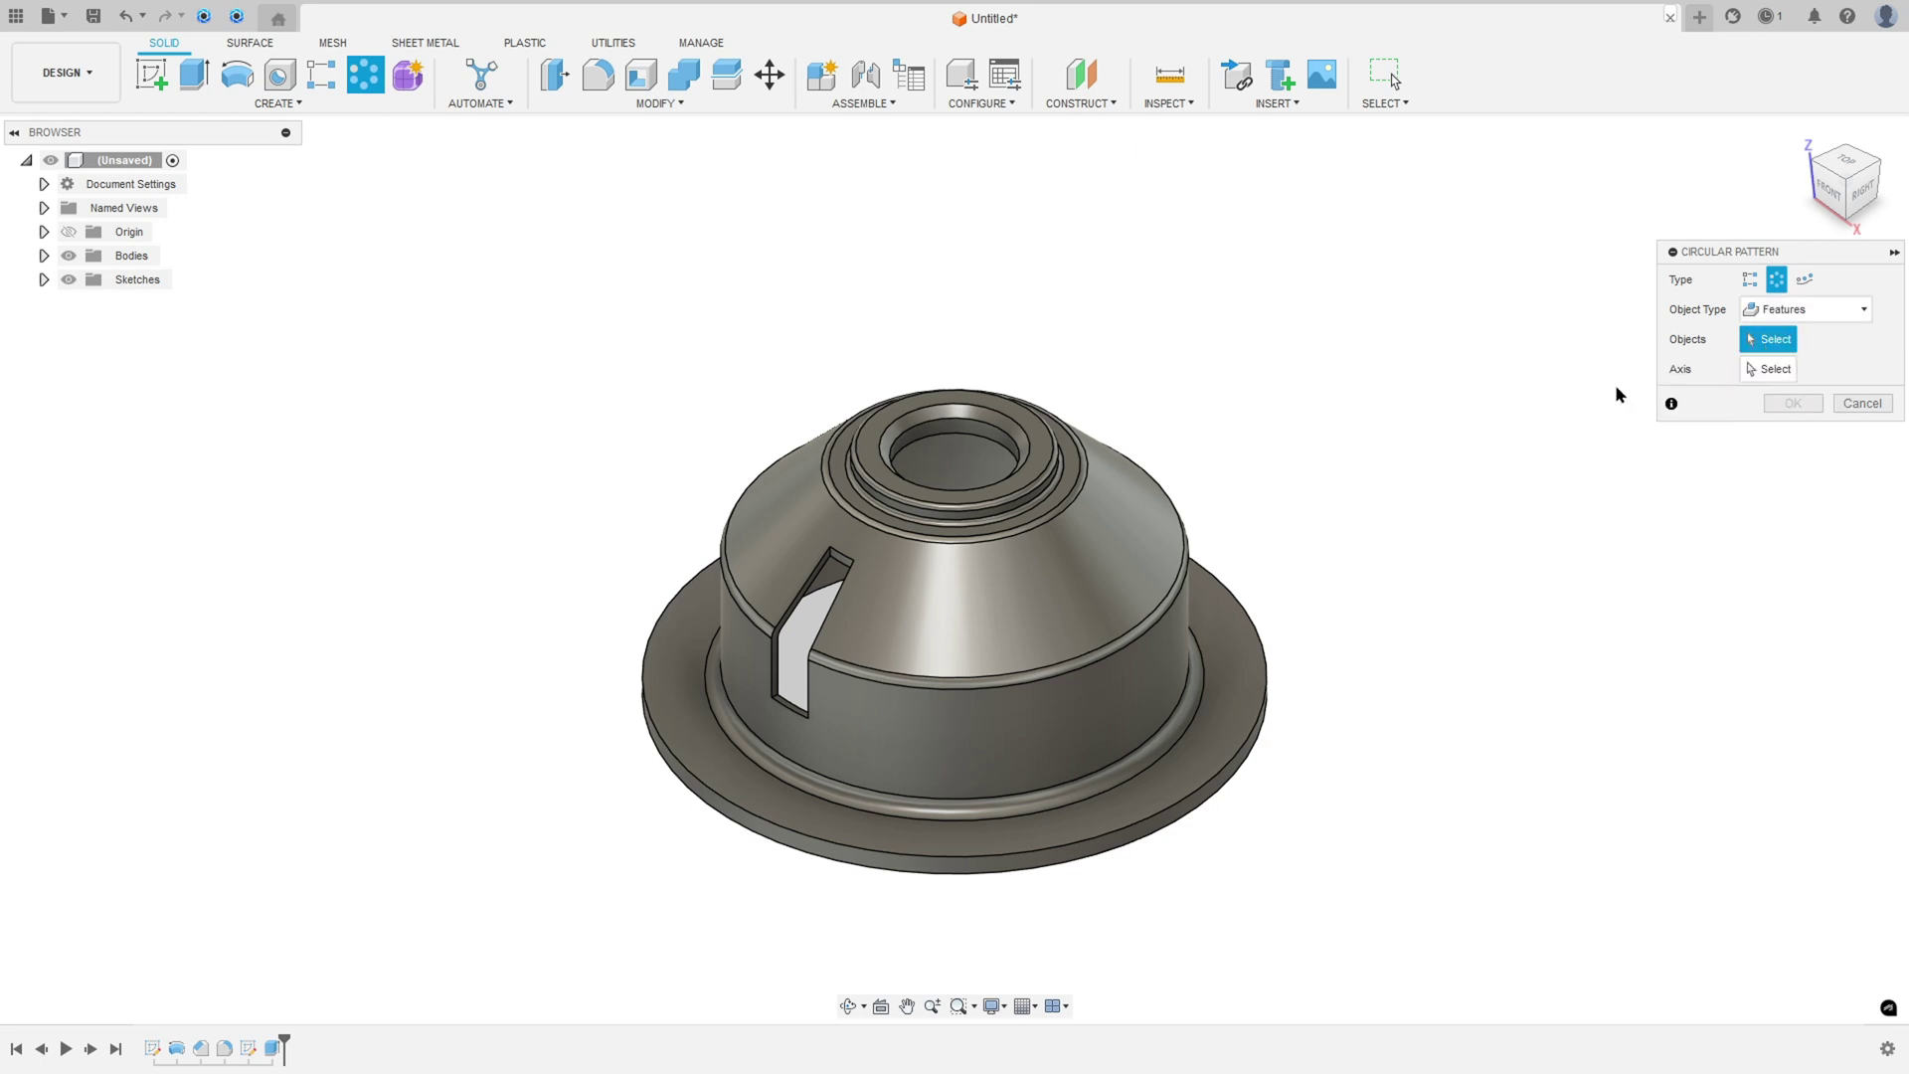
pyautogui.click(272, 1048)
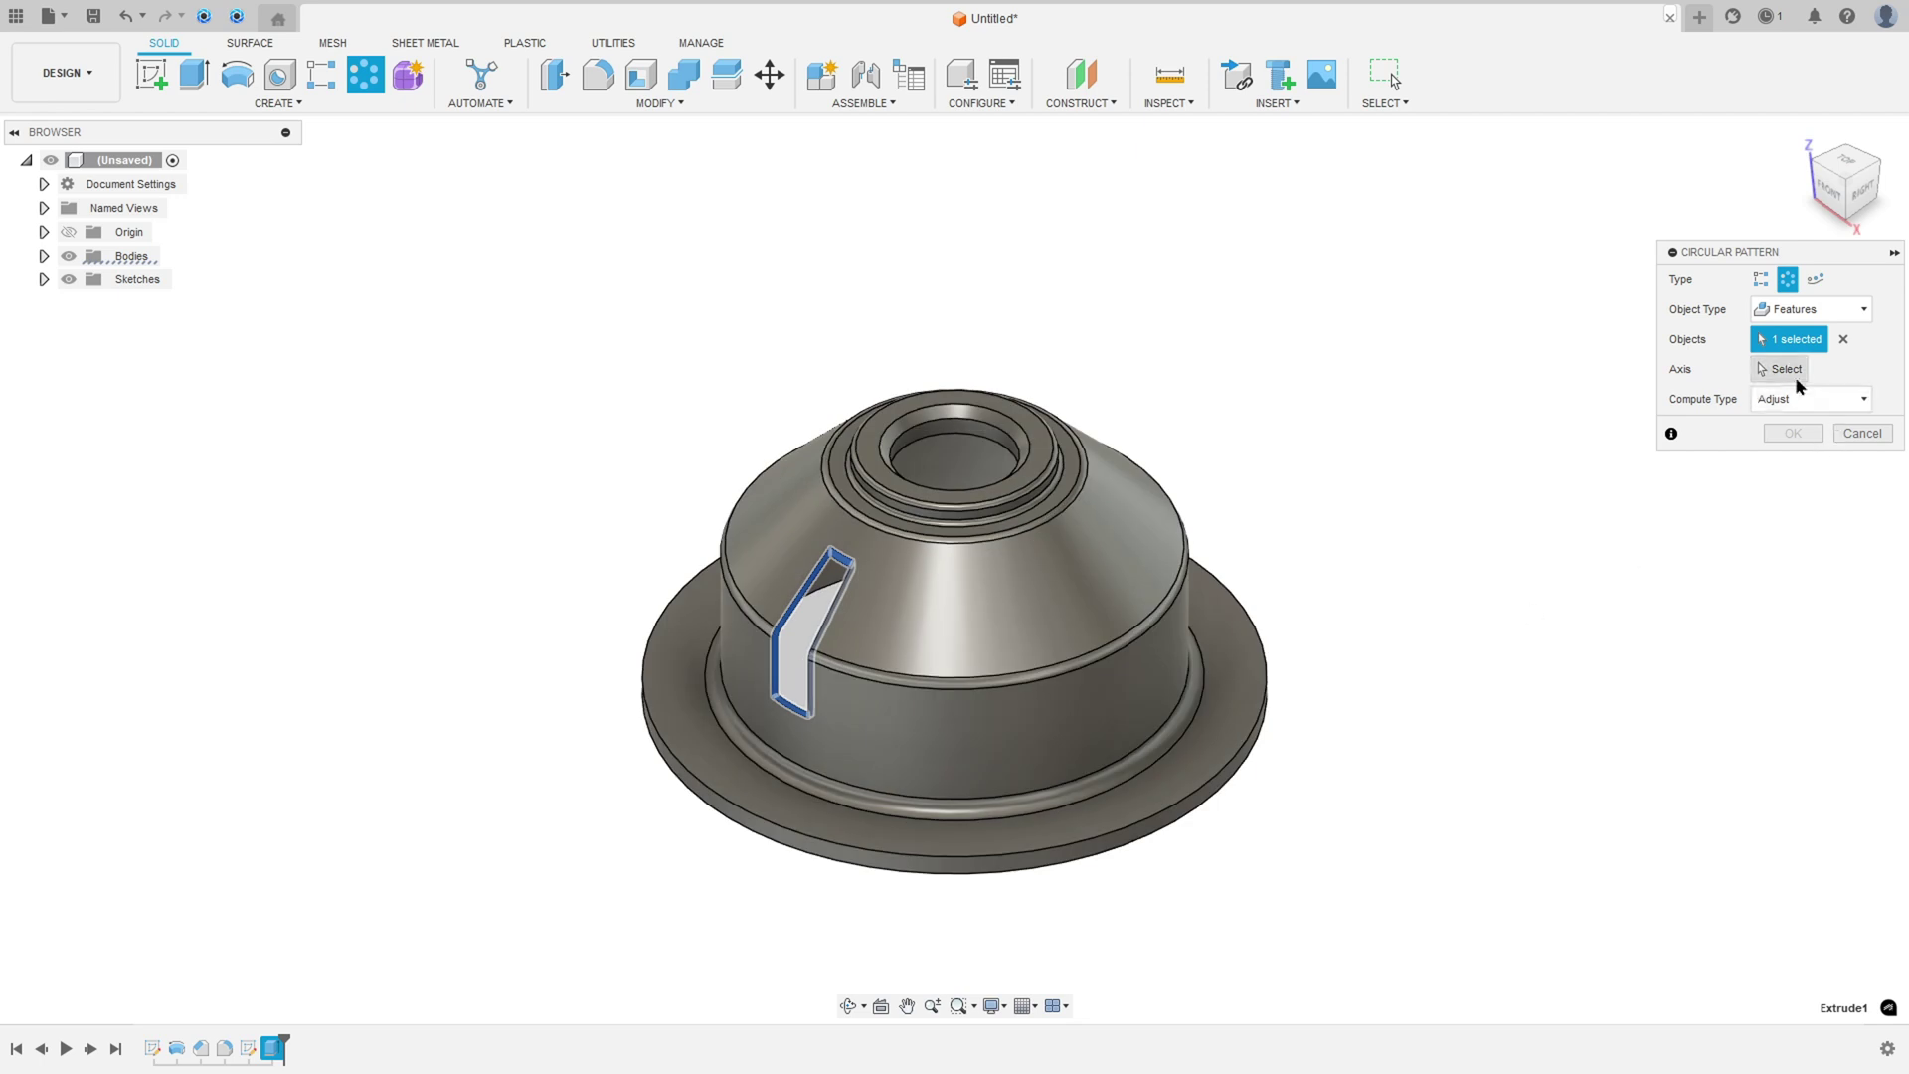
pyautogui.click(1788, 371)
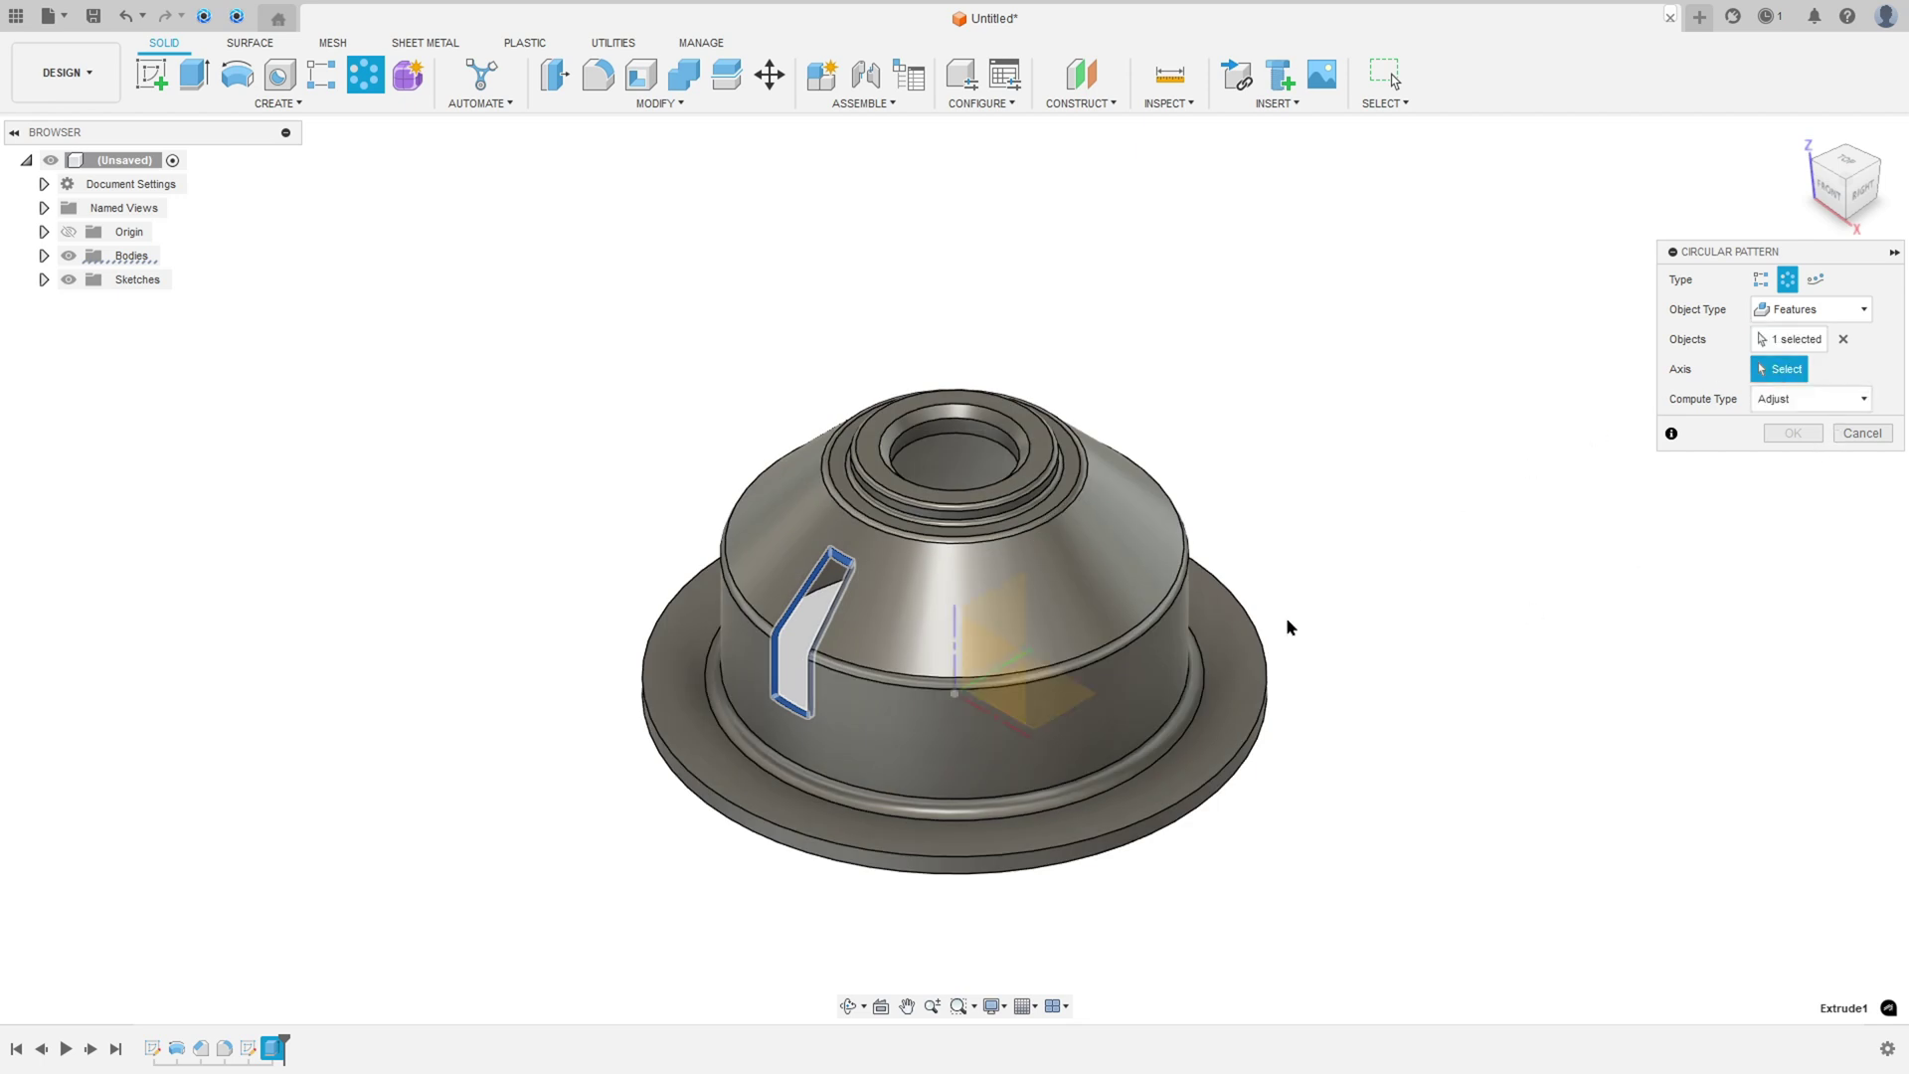
pyautogui.click(1141, 708)
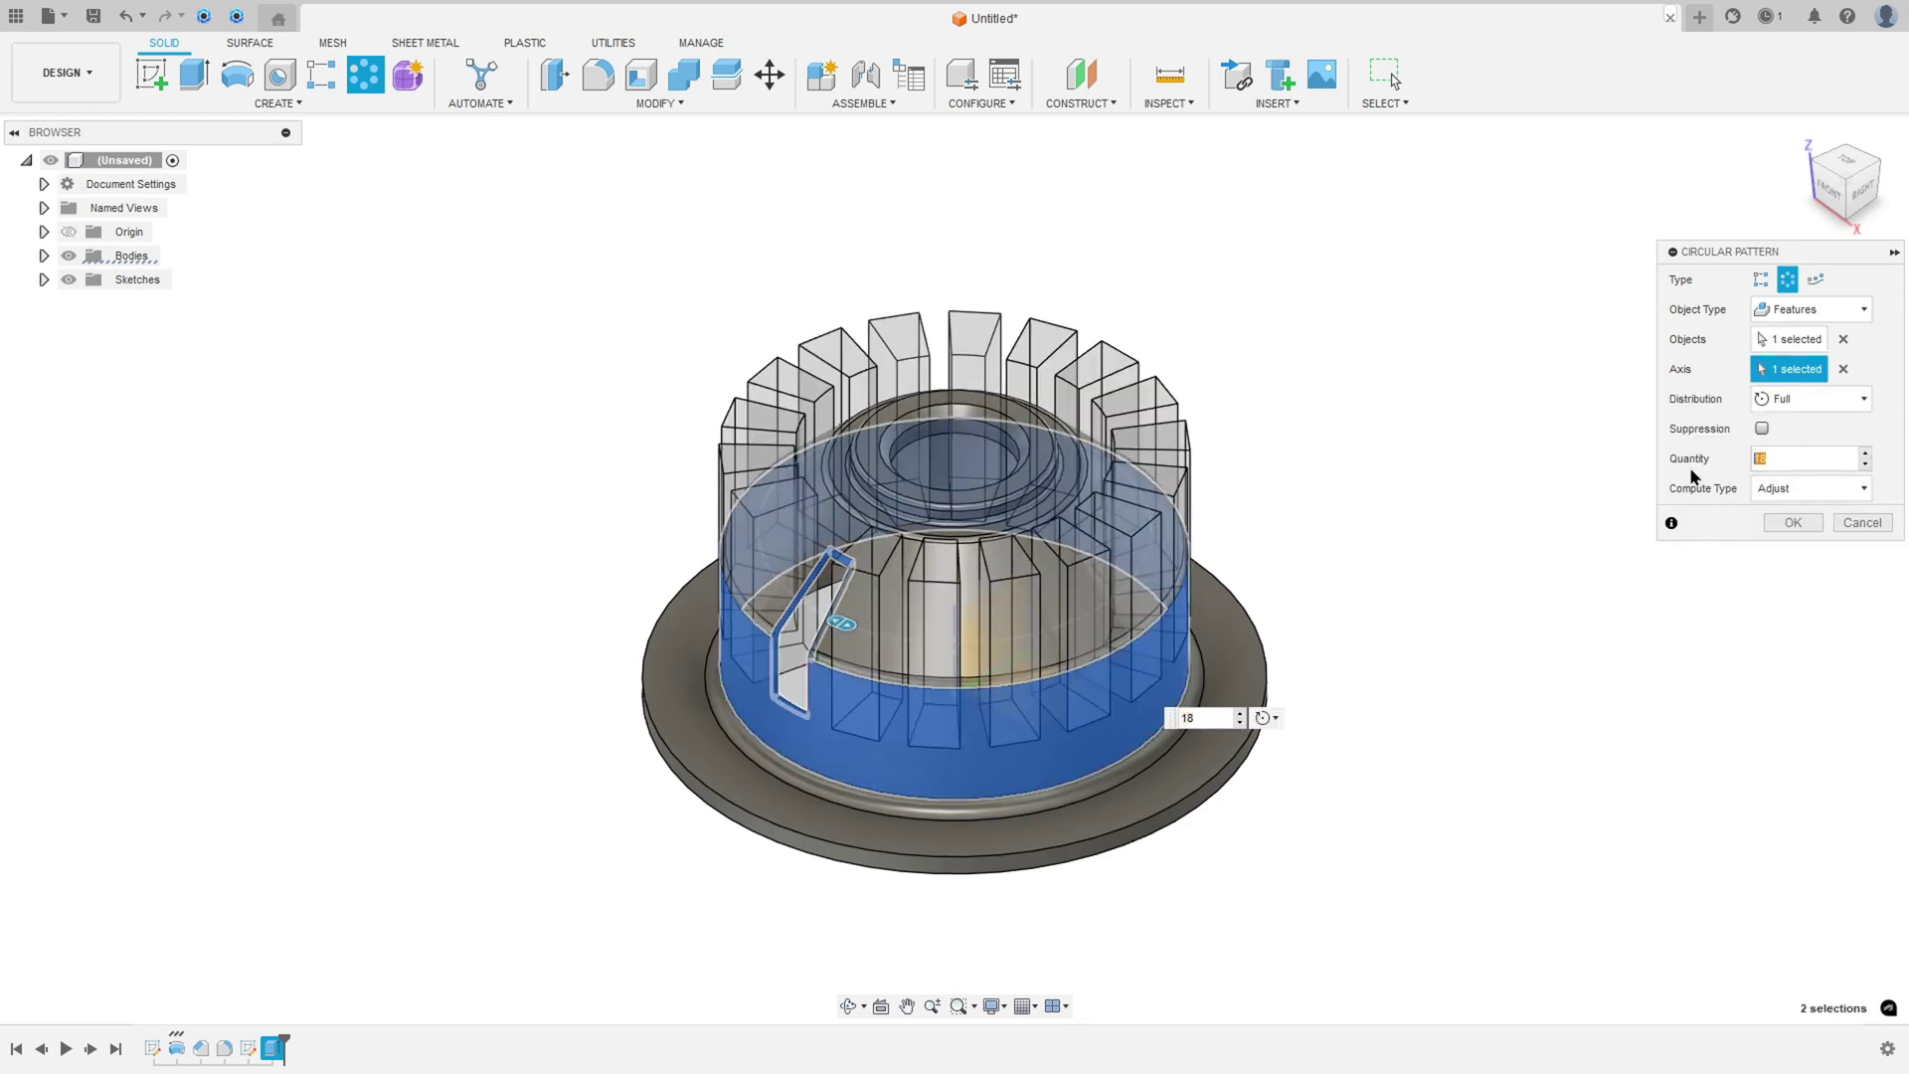
pyautogui.click(1795, 525)
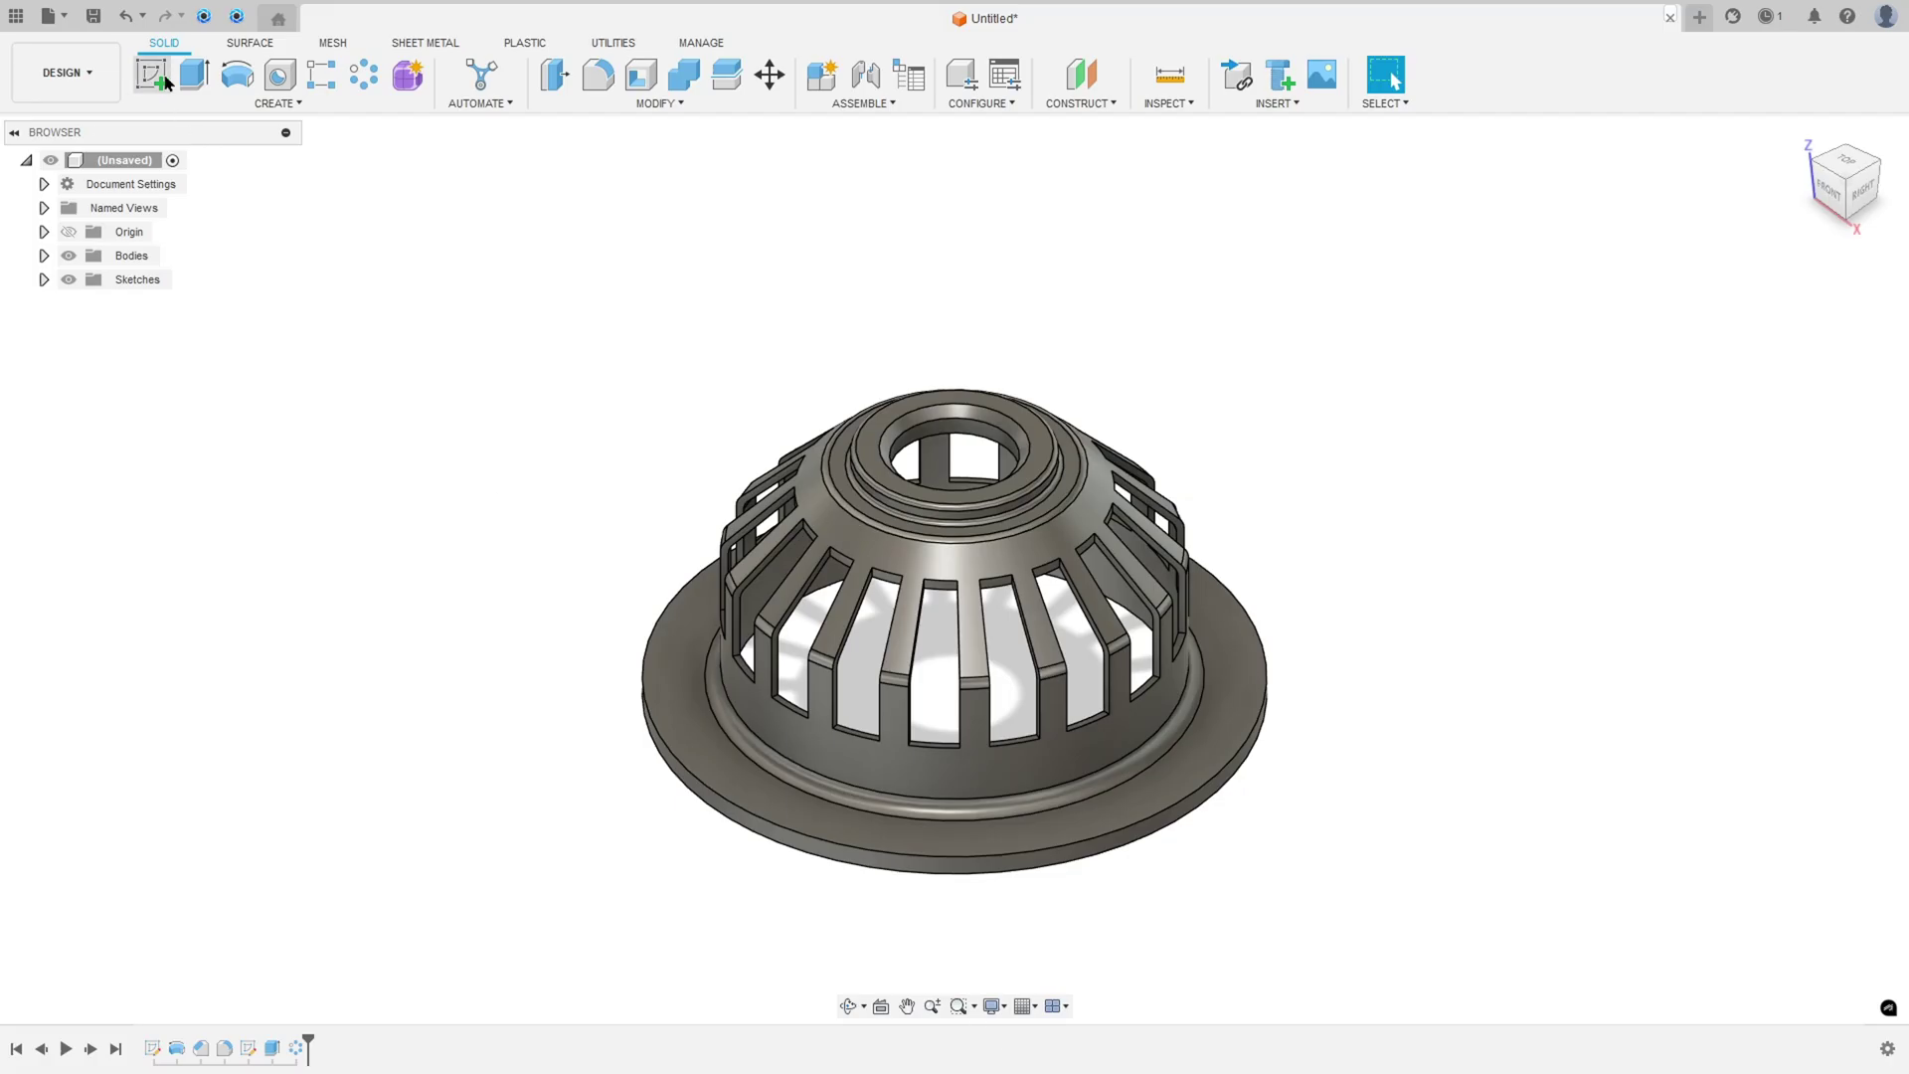
# Start a sketch on the flange's top face, draw a 12 mm diameter circle on the vertical axis and move its diameter dimension outside the flange.
pyautogui.click(702, 753)
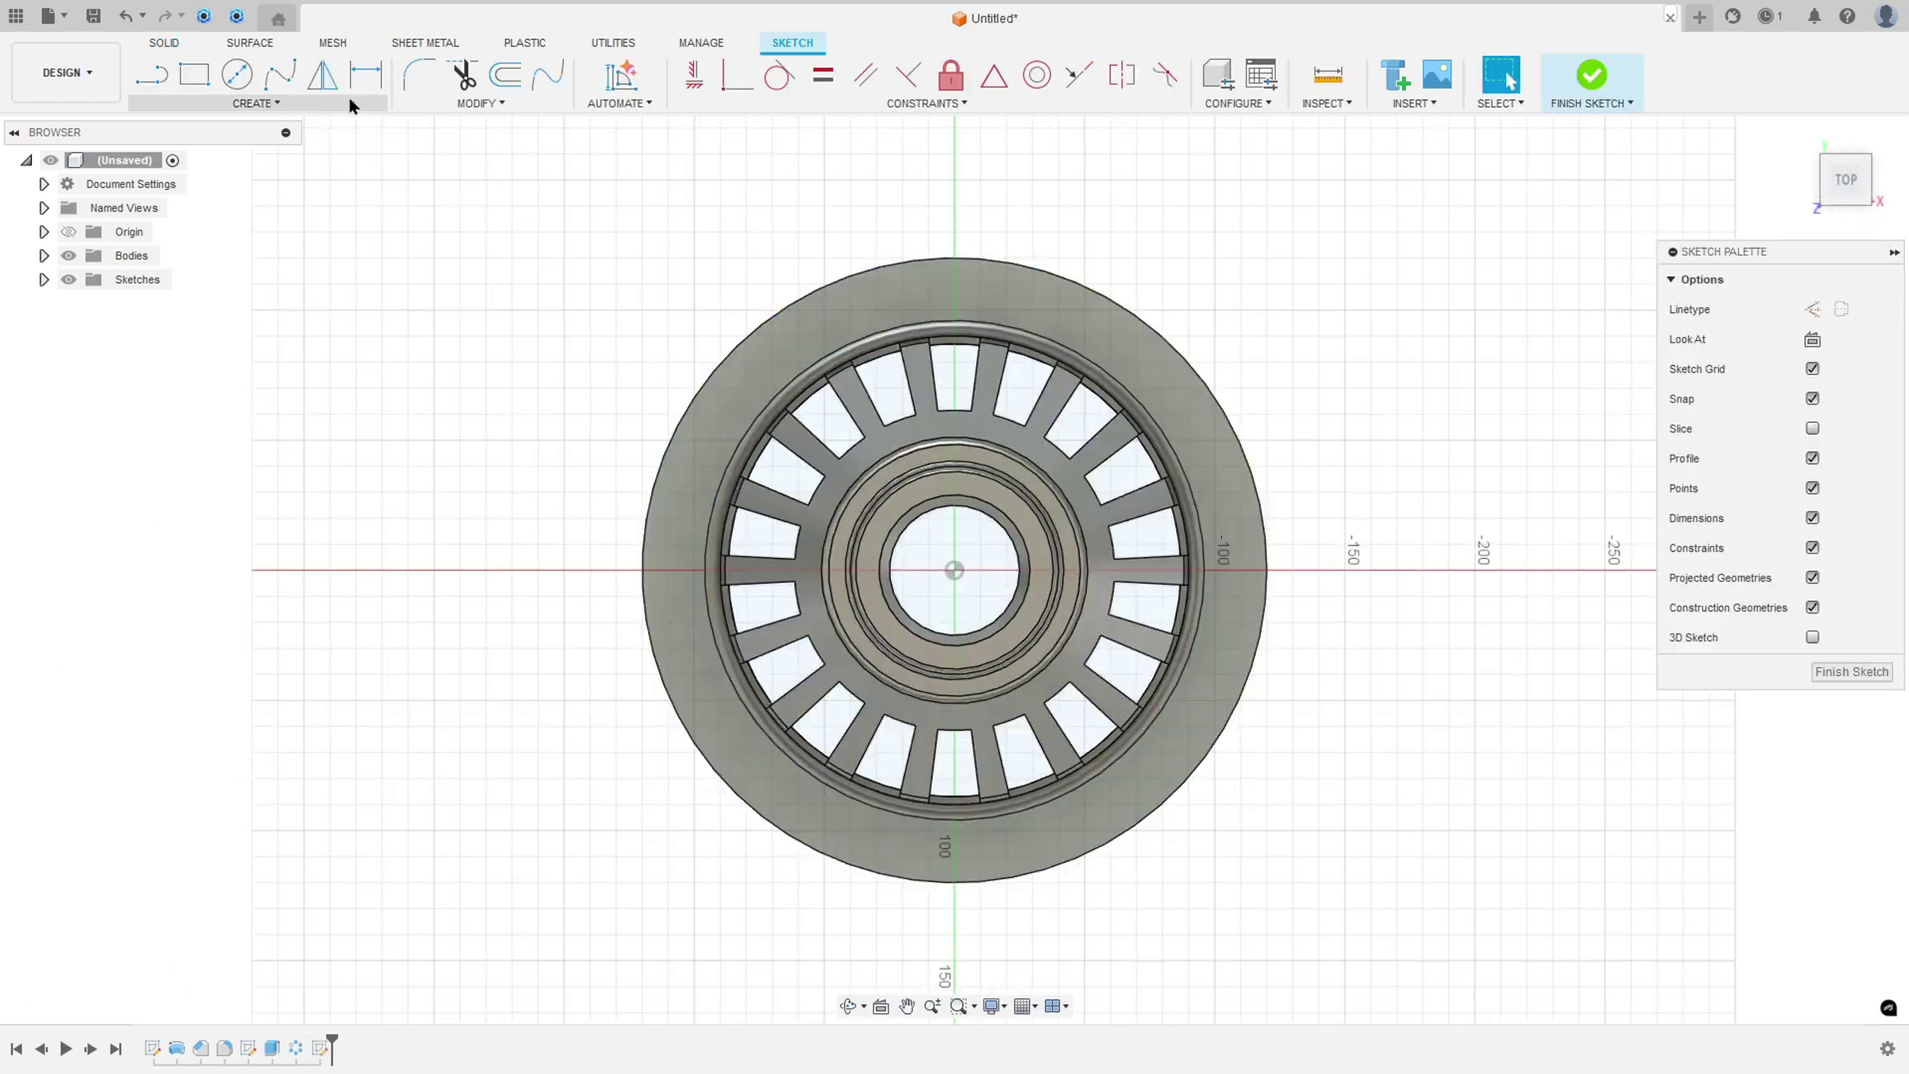
pyautogui.click(239, 79)
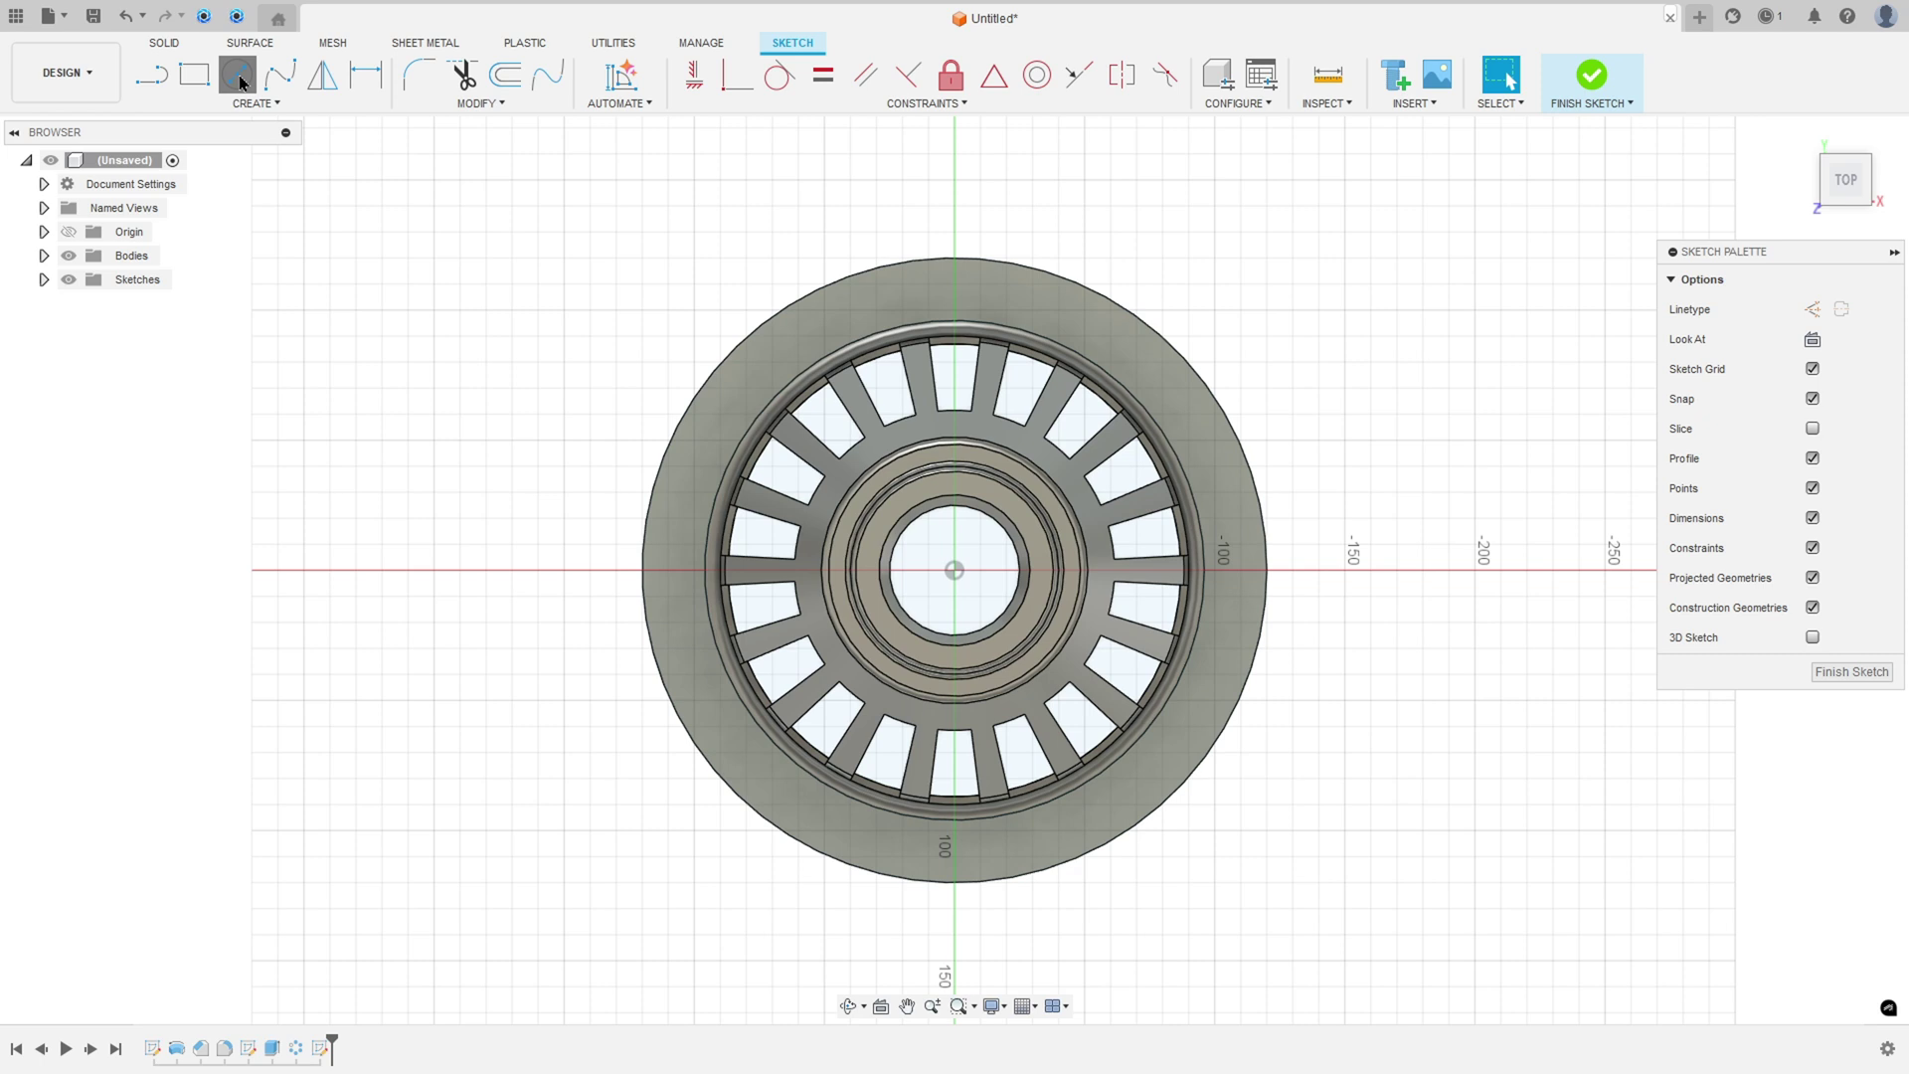
pyautogui.click(952, 855)
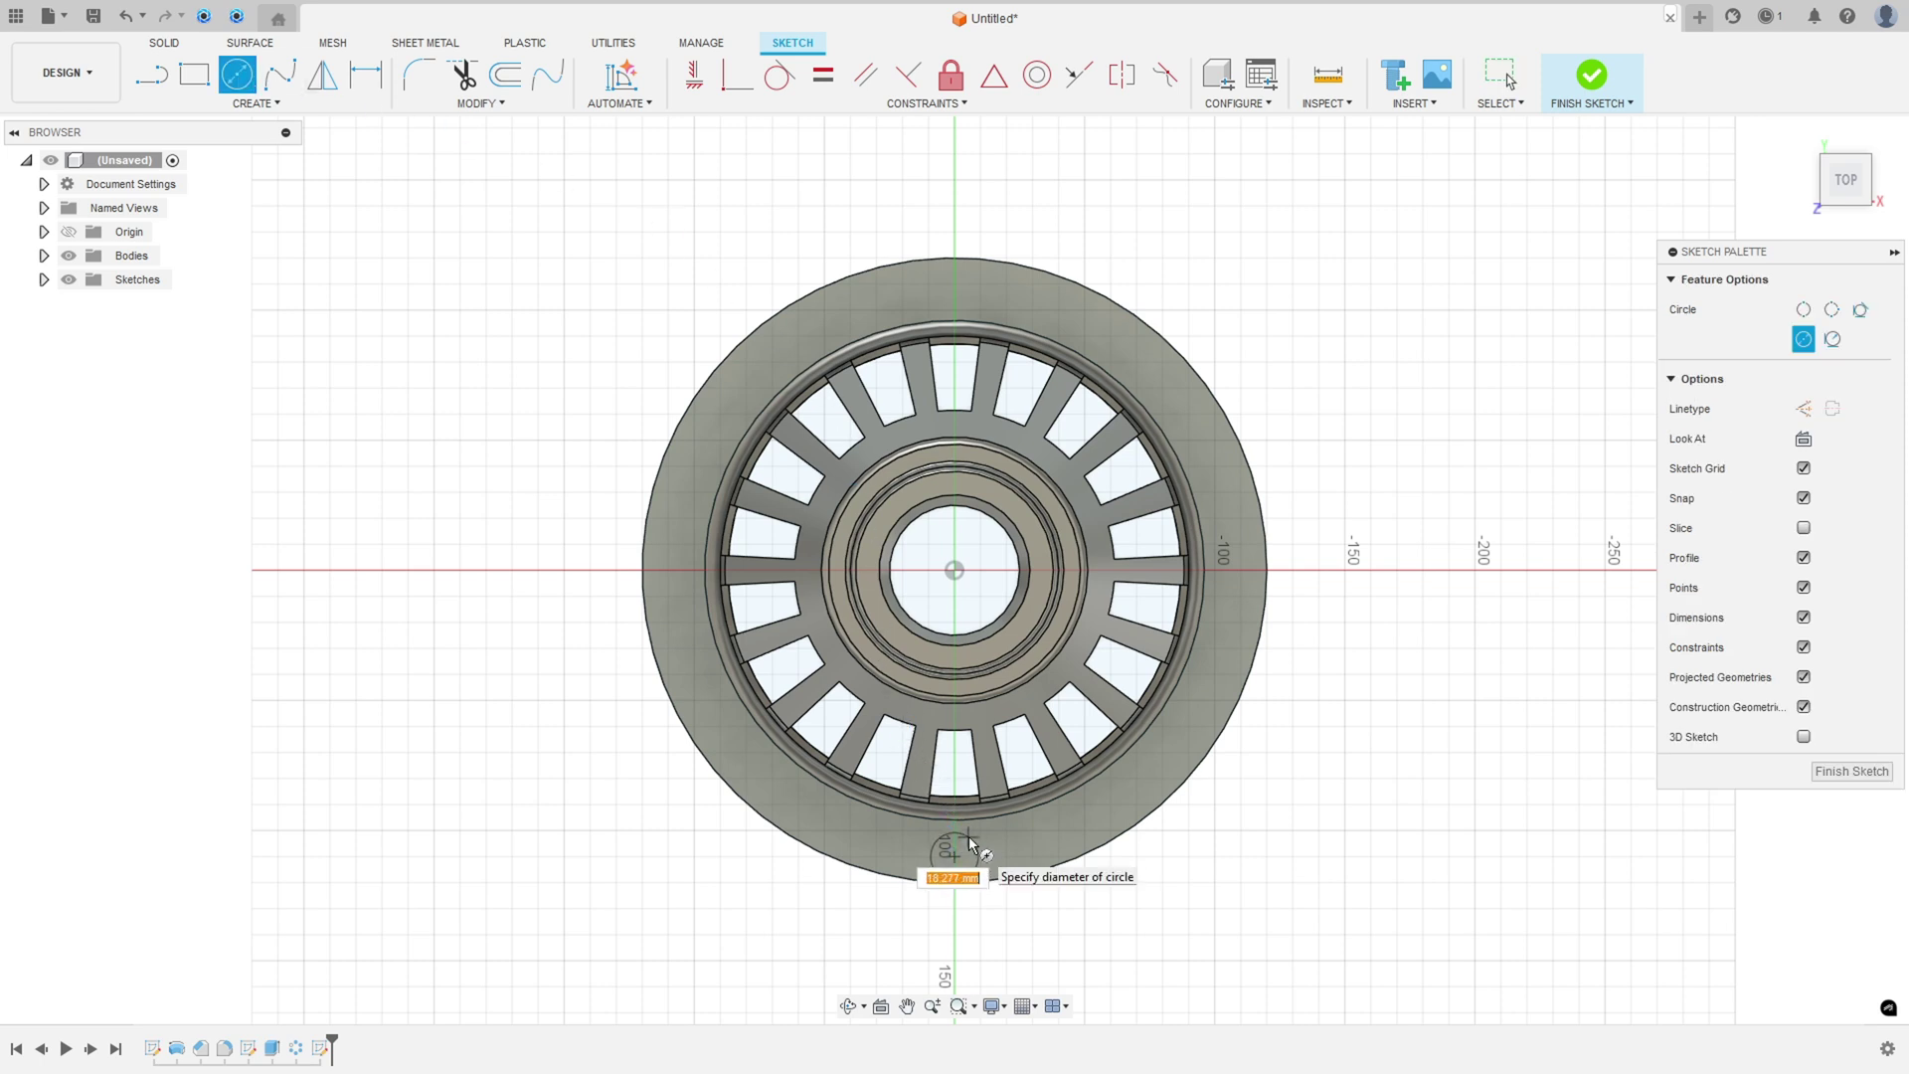
pyautogui.write('12')
pyautogui.press('Return')
pyautogui.press('Escape')
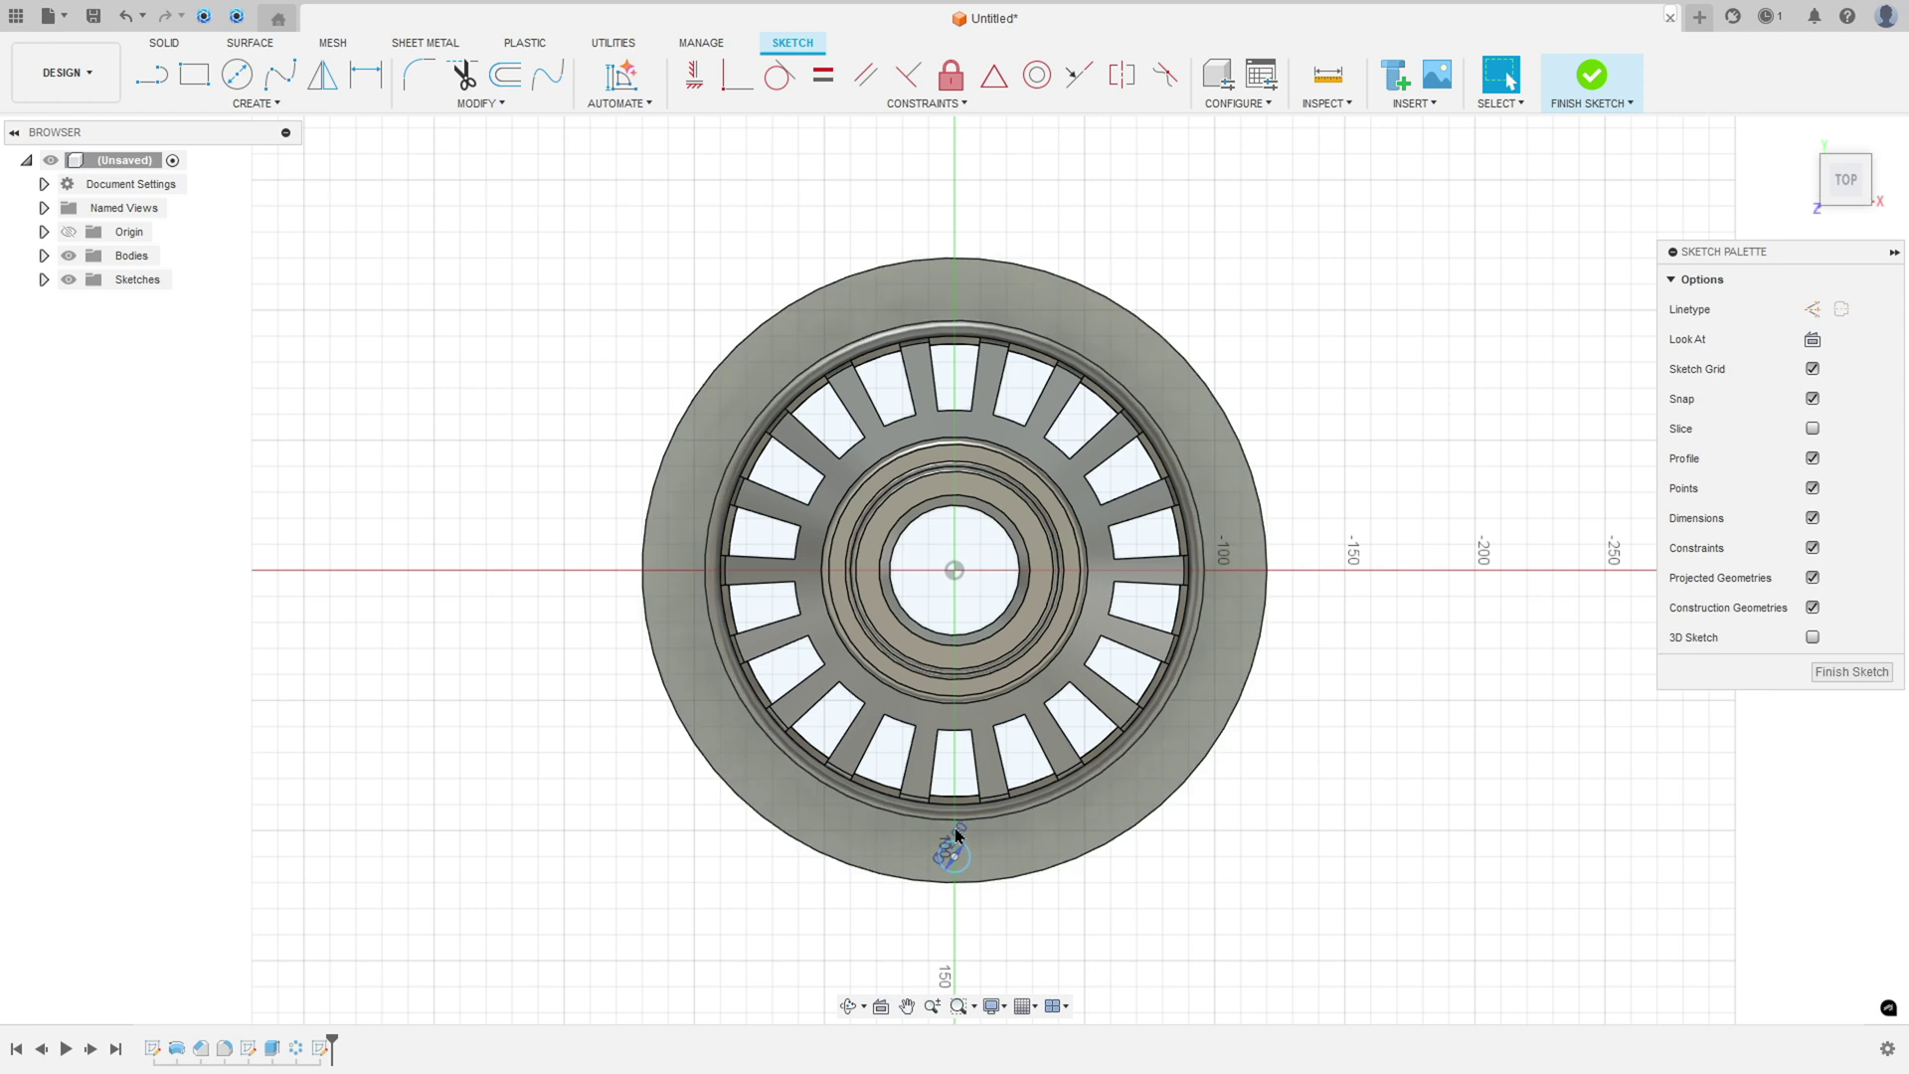
pyautogui.moveTo(961, 838); pyautogui.dragTo(1058, 925)
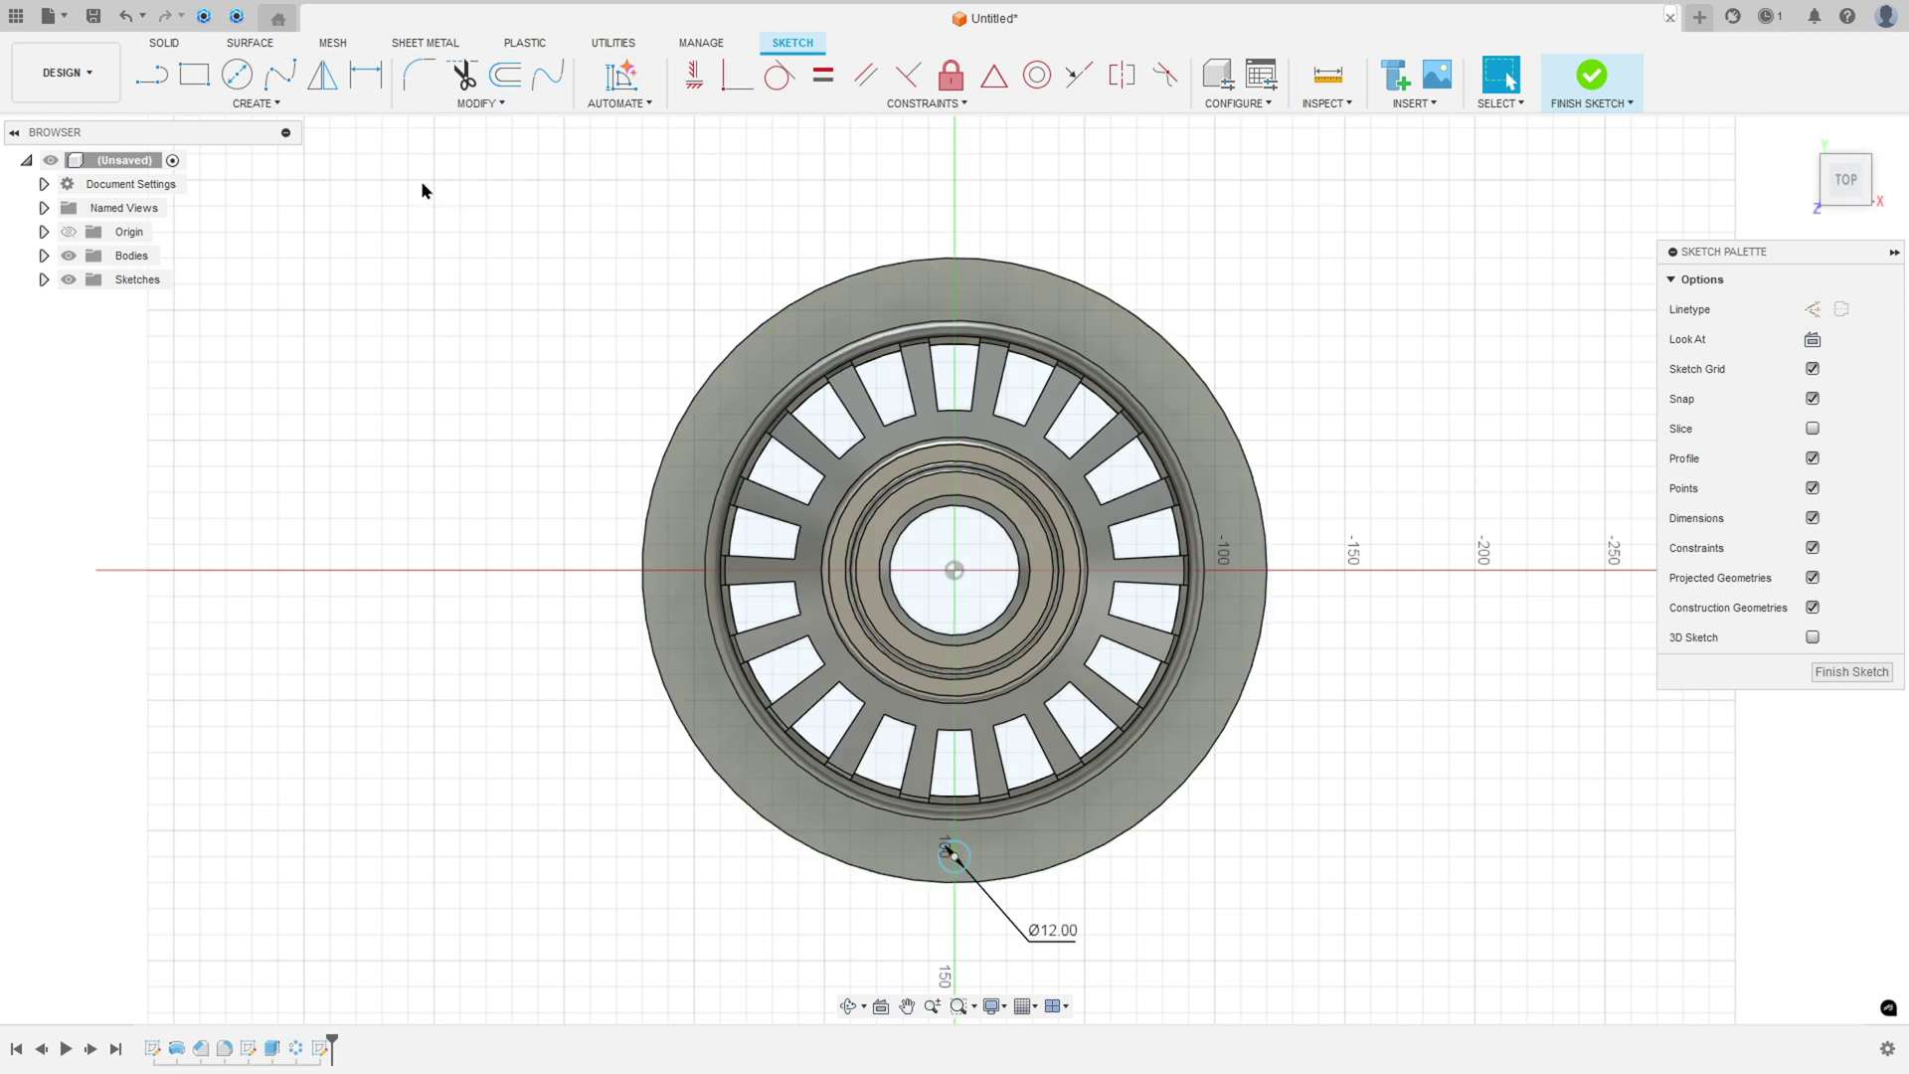
# Add a driven reference dimension for the flange's radial width between its outer edge and the inner fillet edge.
pyautogui.click(366, 74)
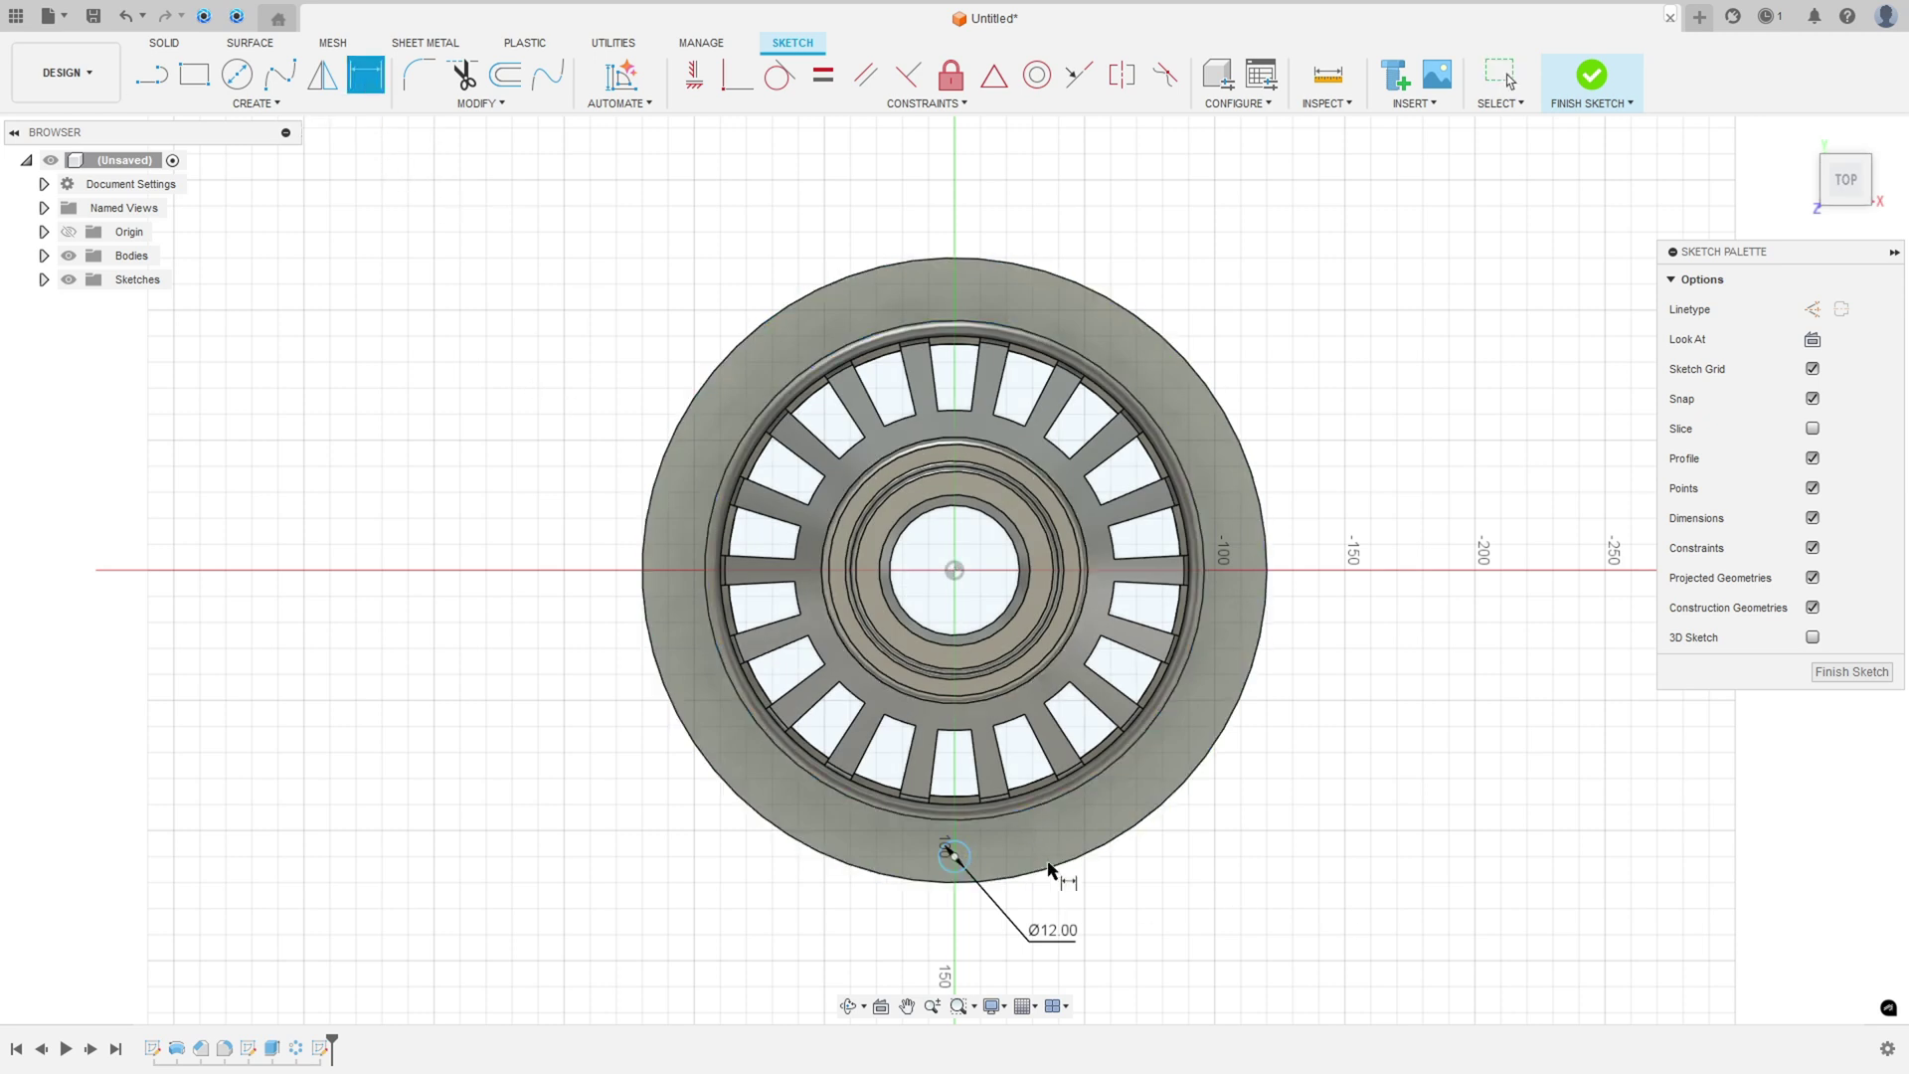
pyautogui.click(1058, 867)
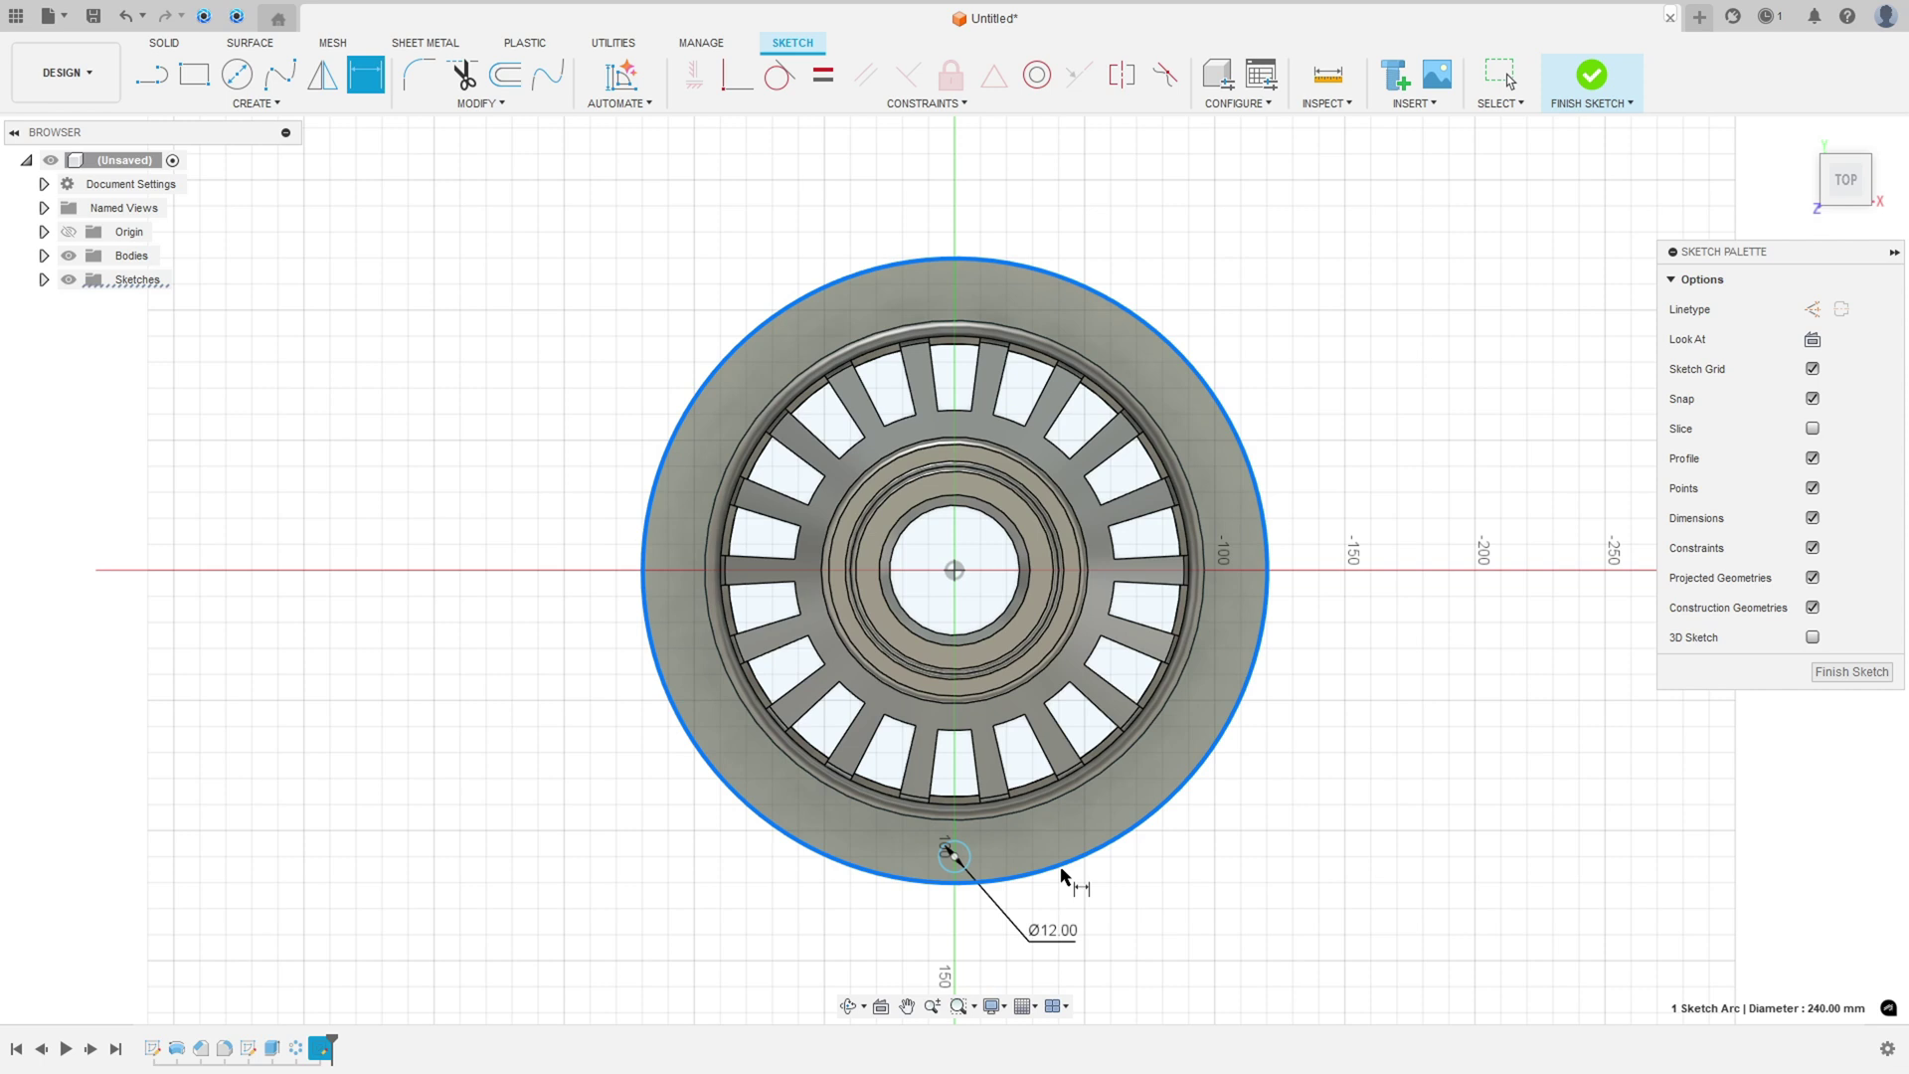
pyautogui.click(1052, 802)
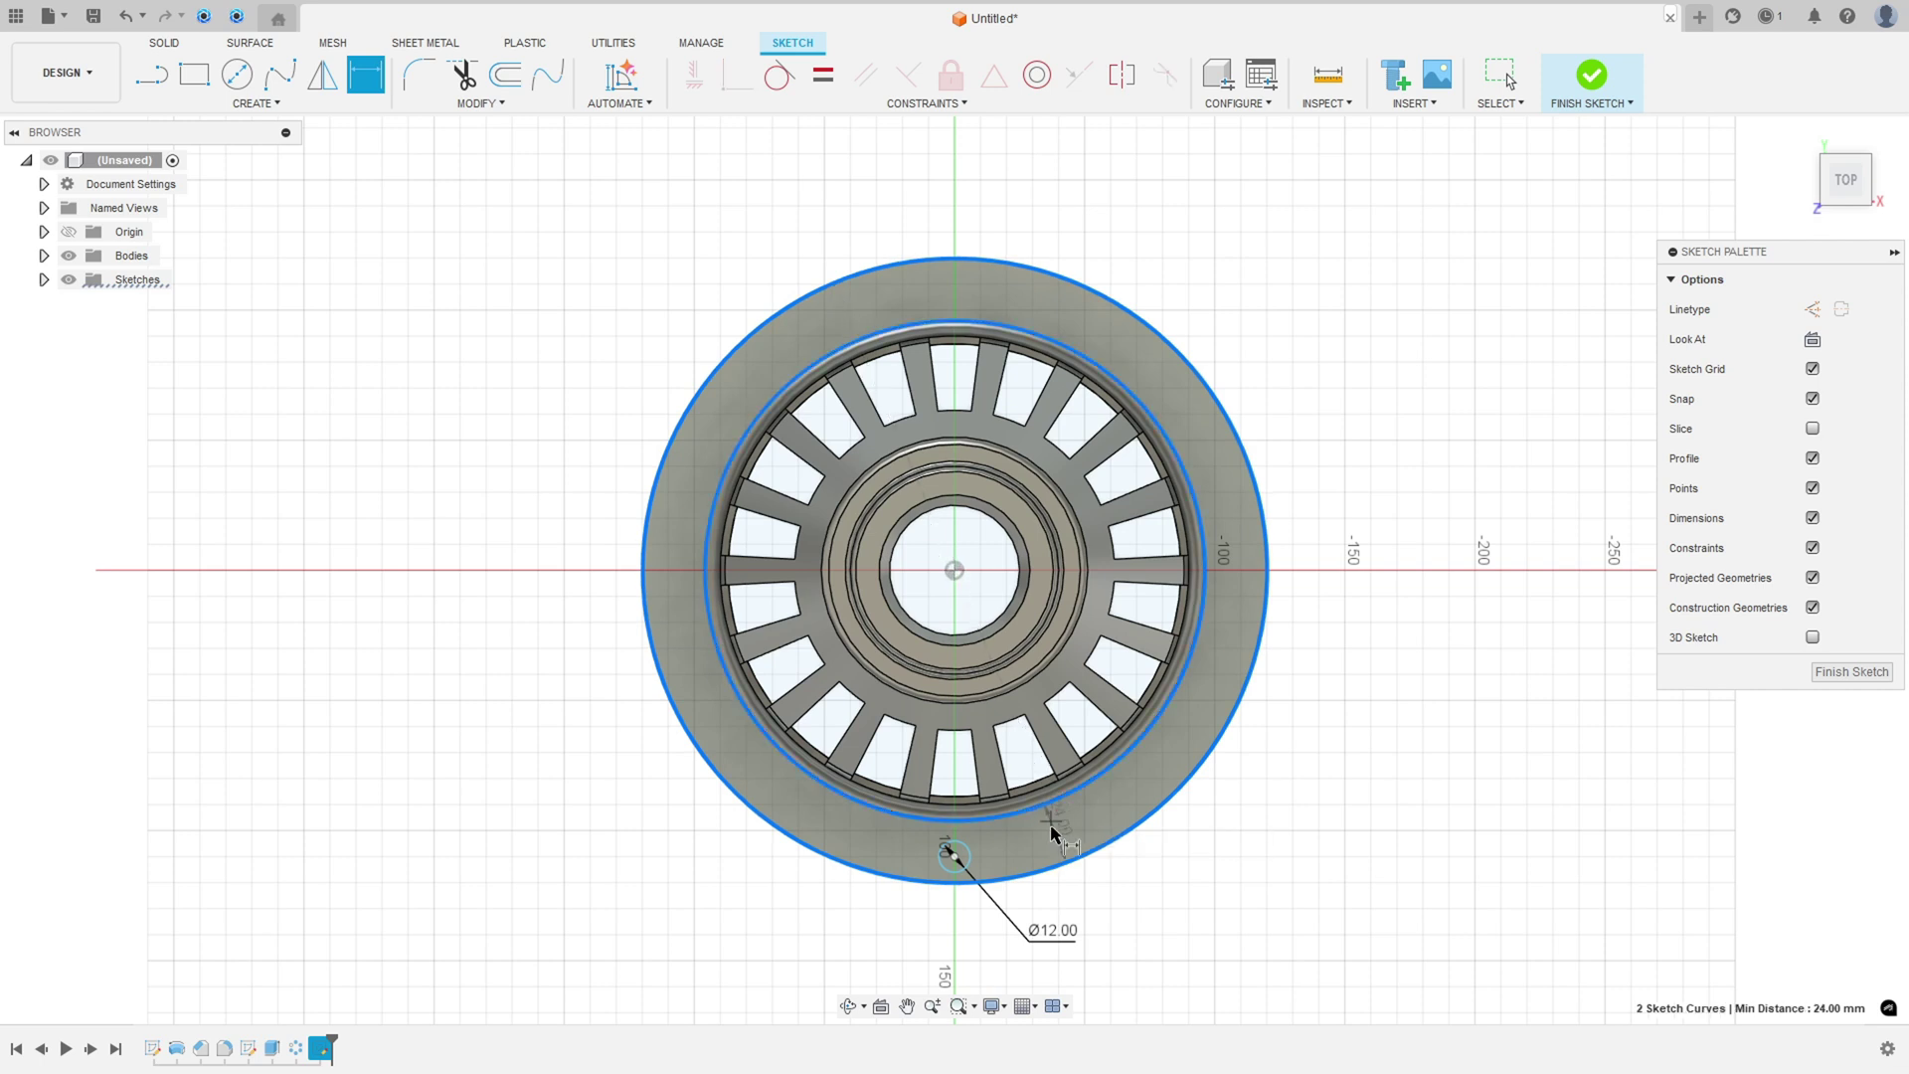
pyautogui.click(1099, 908)
pyautogui.click(1062, 593)
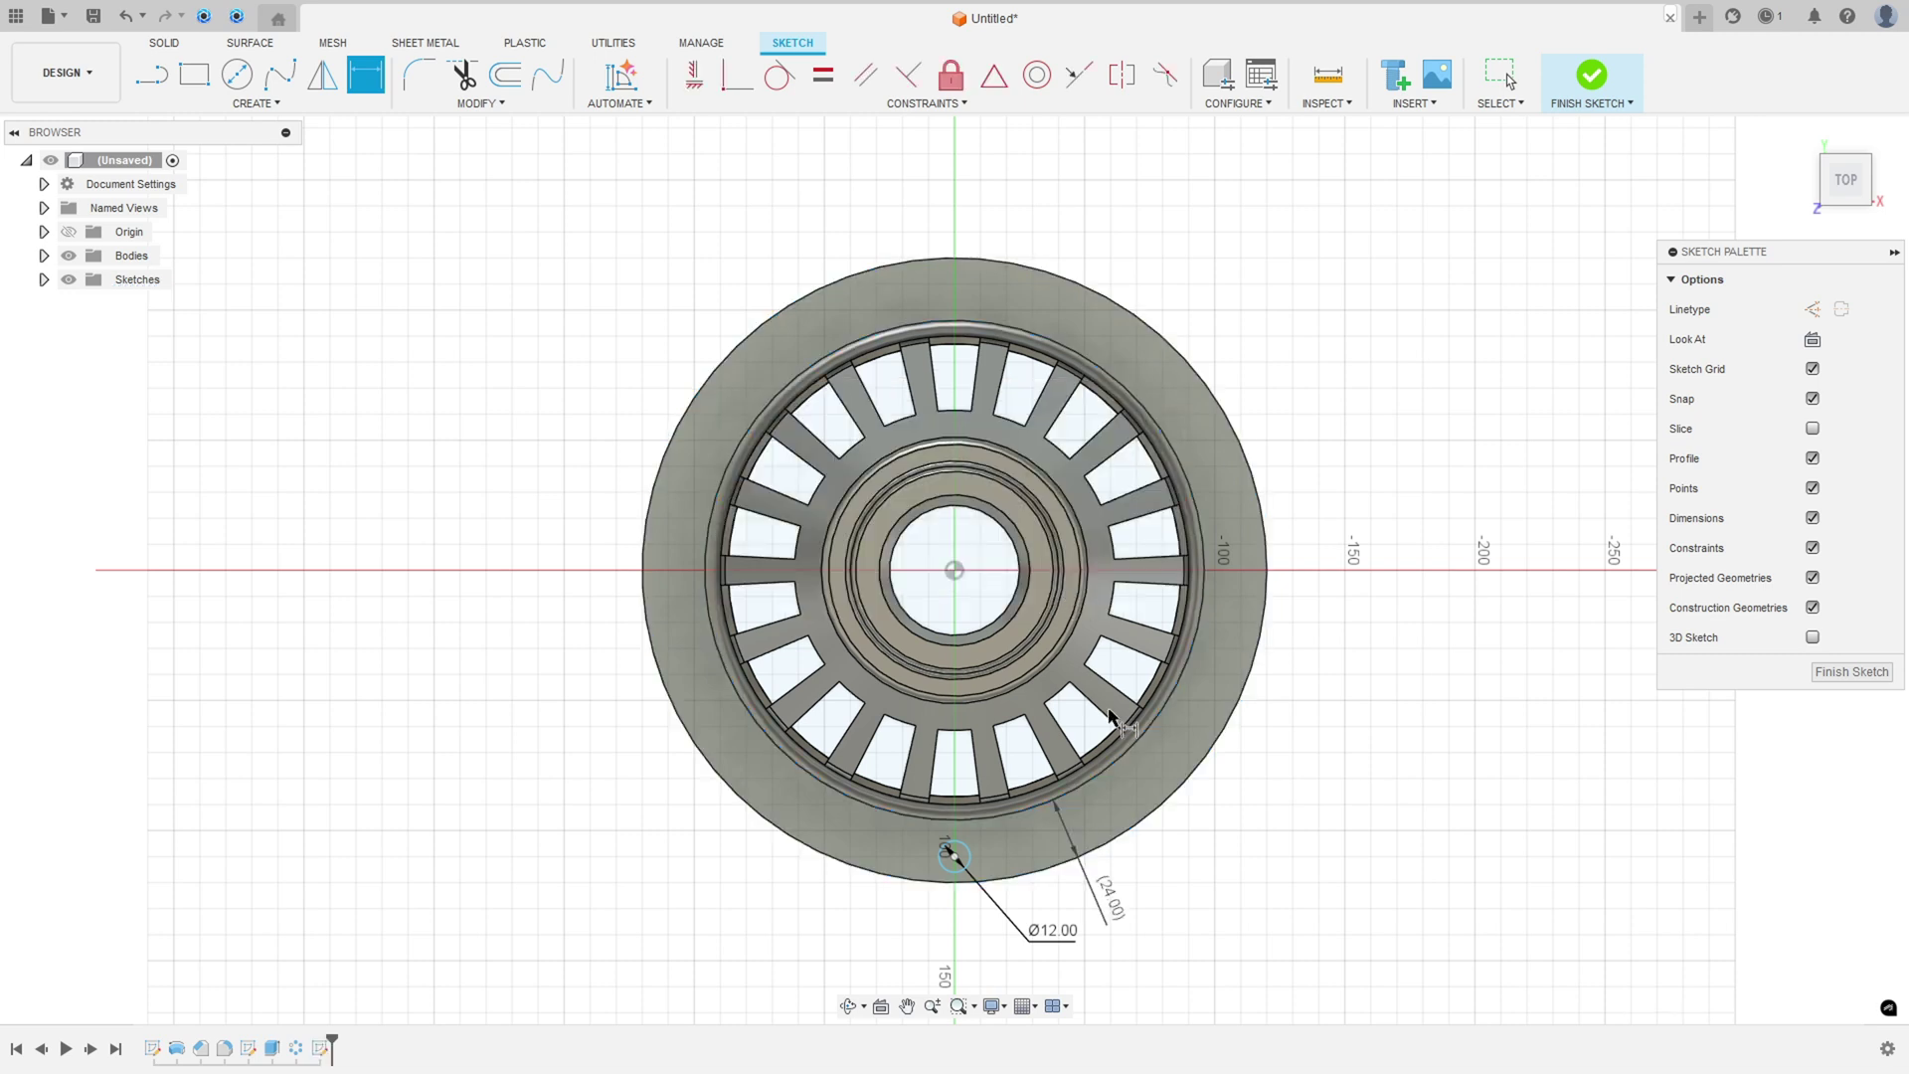
# Draw a construction circle centred on the origin and dimension it 12 mm inward from the flange's outer edge.
pyautogui.click(236, 75)
pyautogui.click(1802, 409)
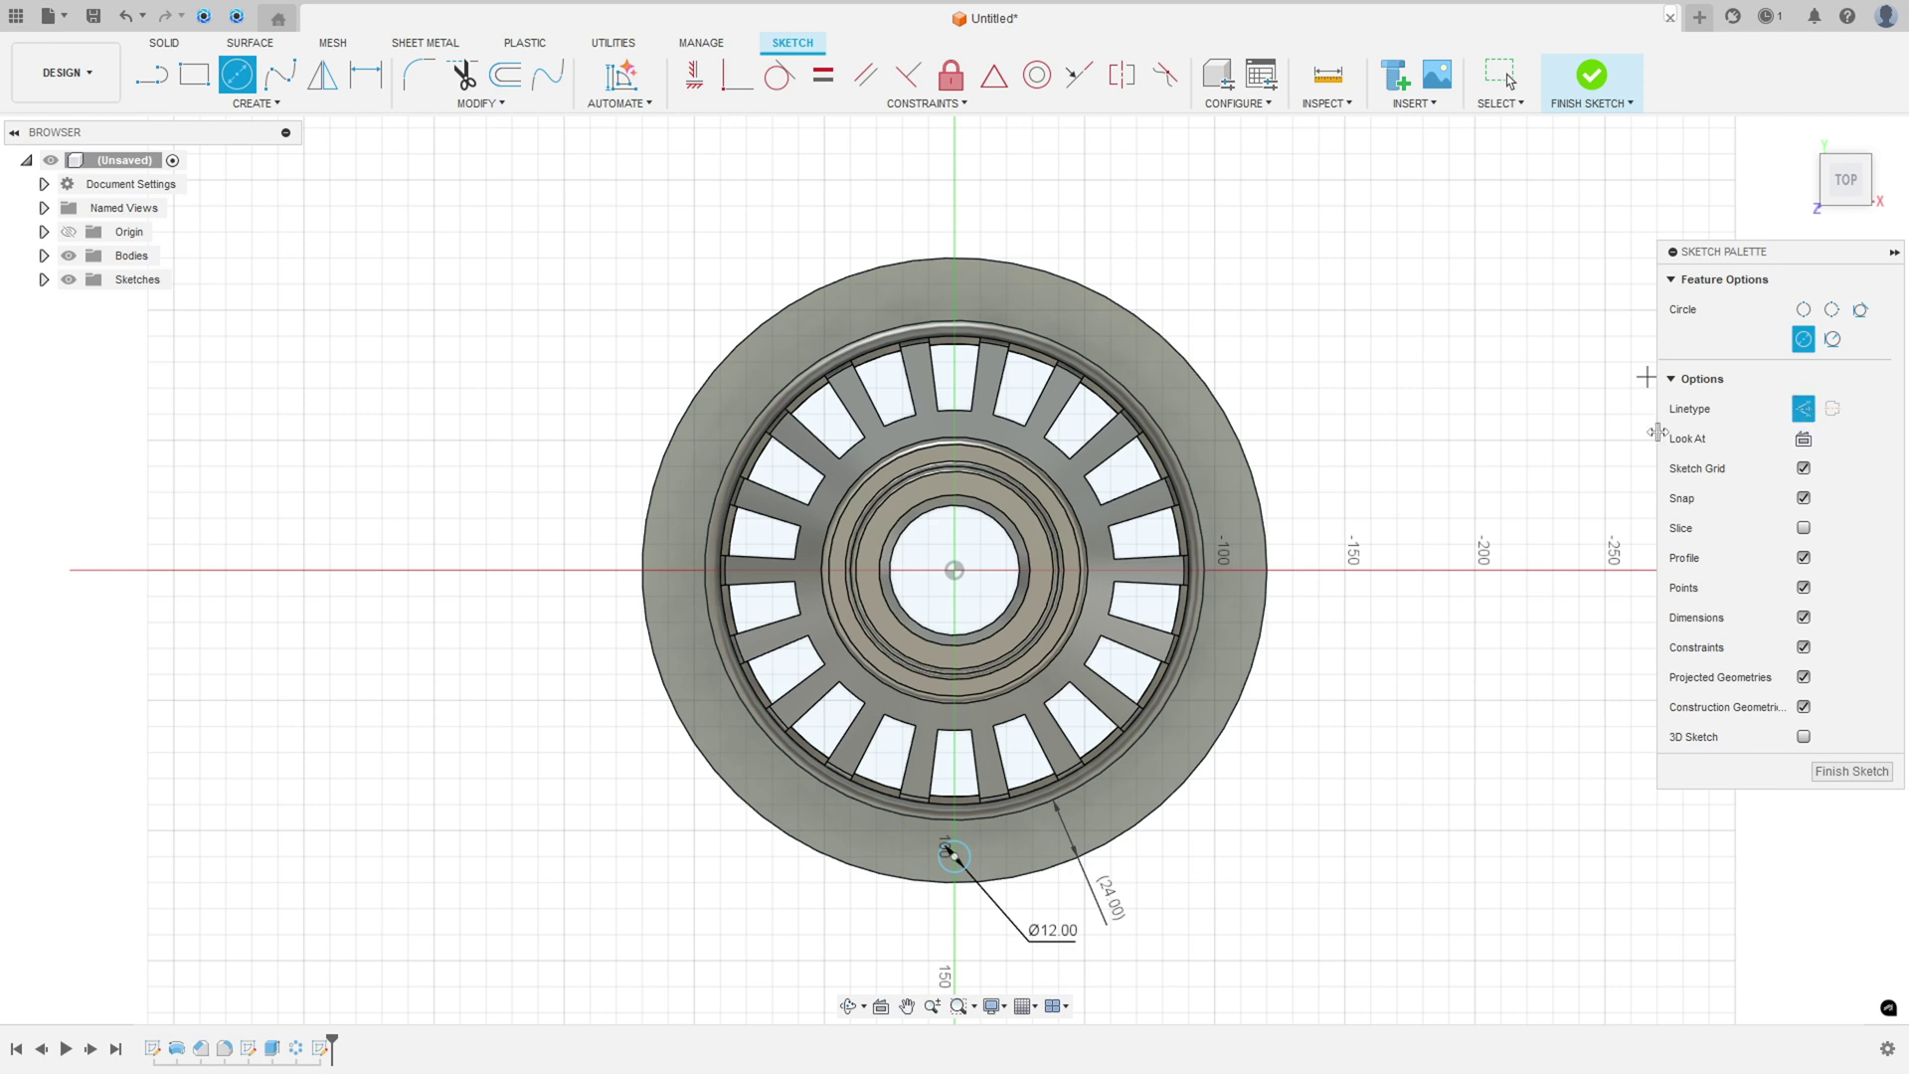
pyautogui.click(953, 569)
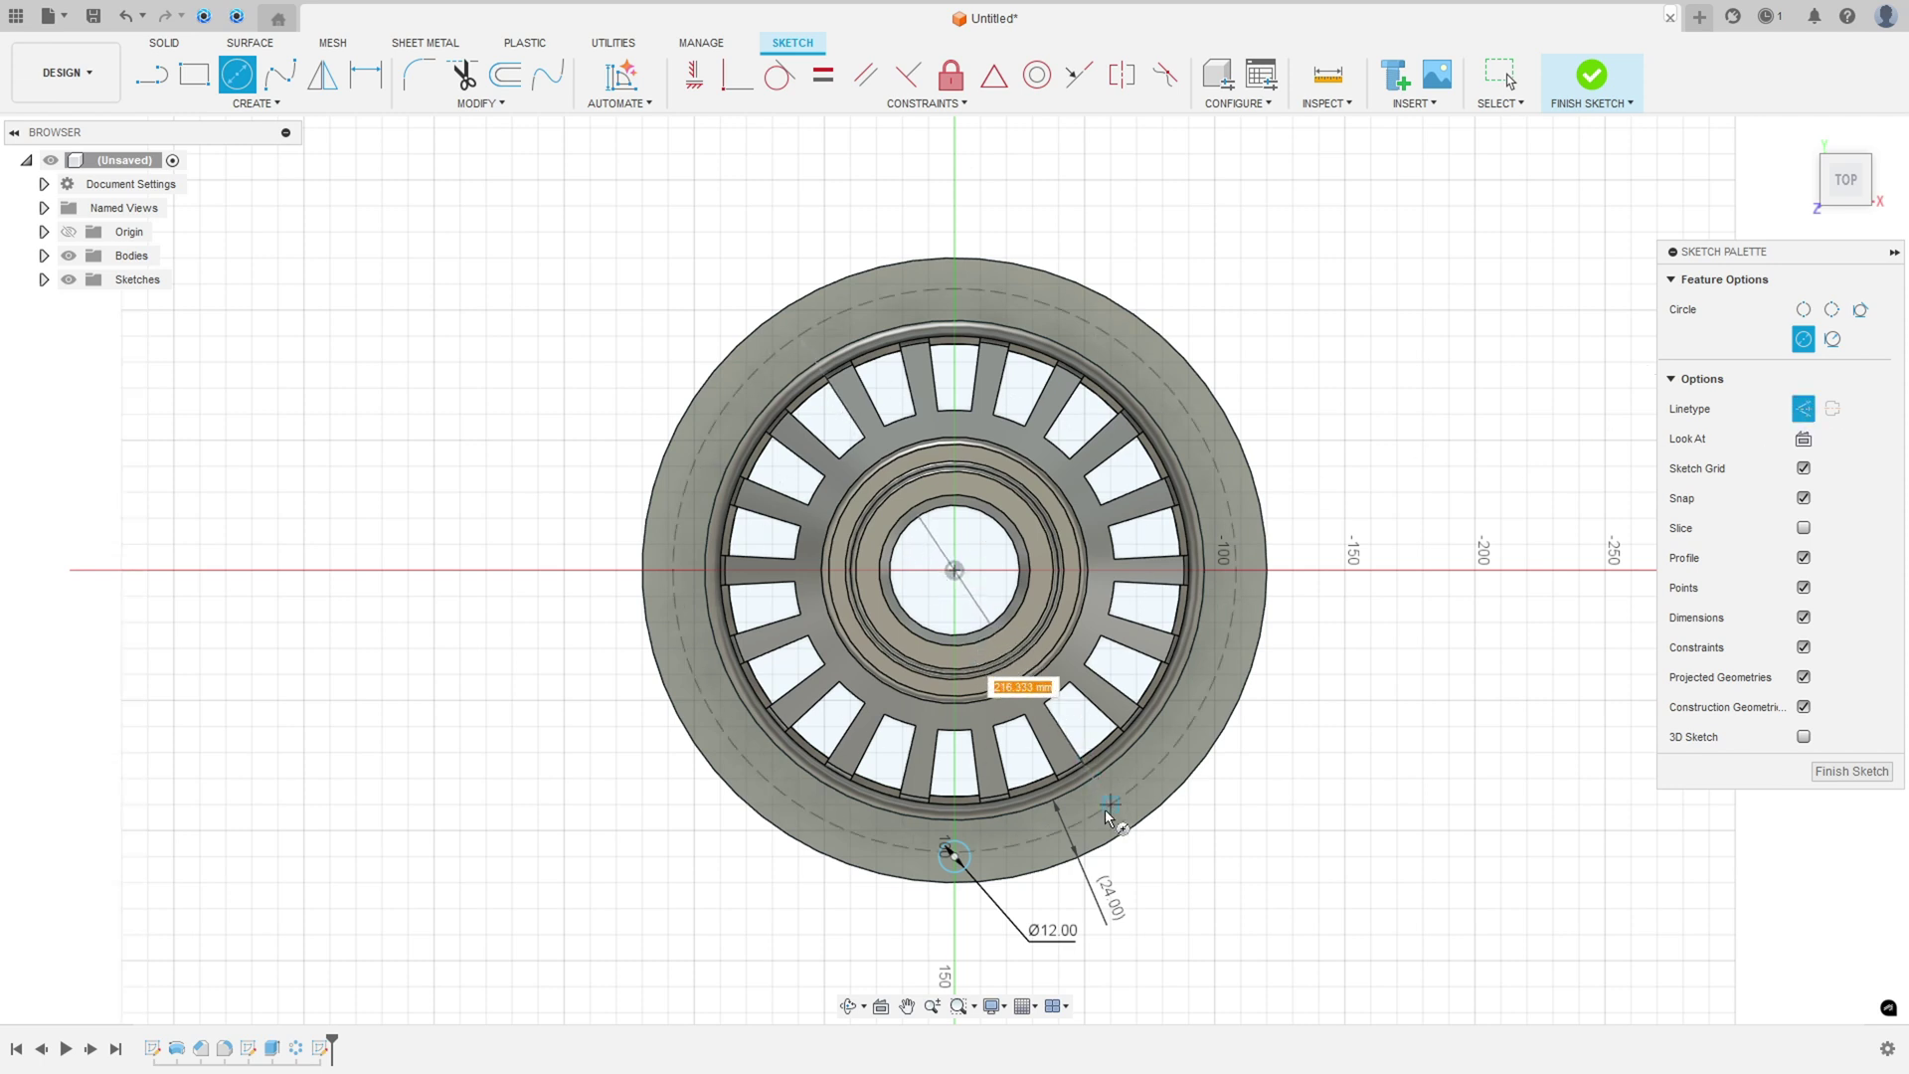
pyautogui.click(1109, 809)
pyautogui.click(366, 75)
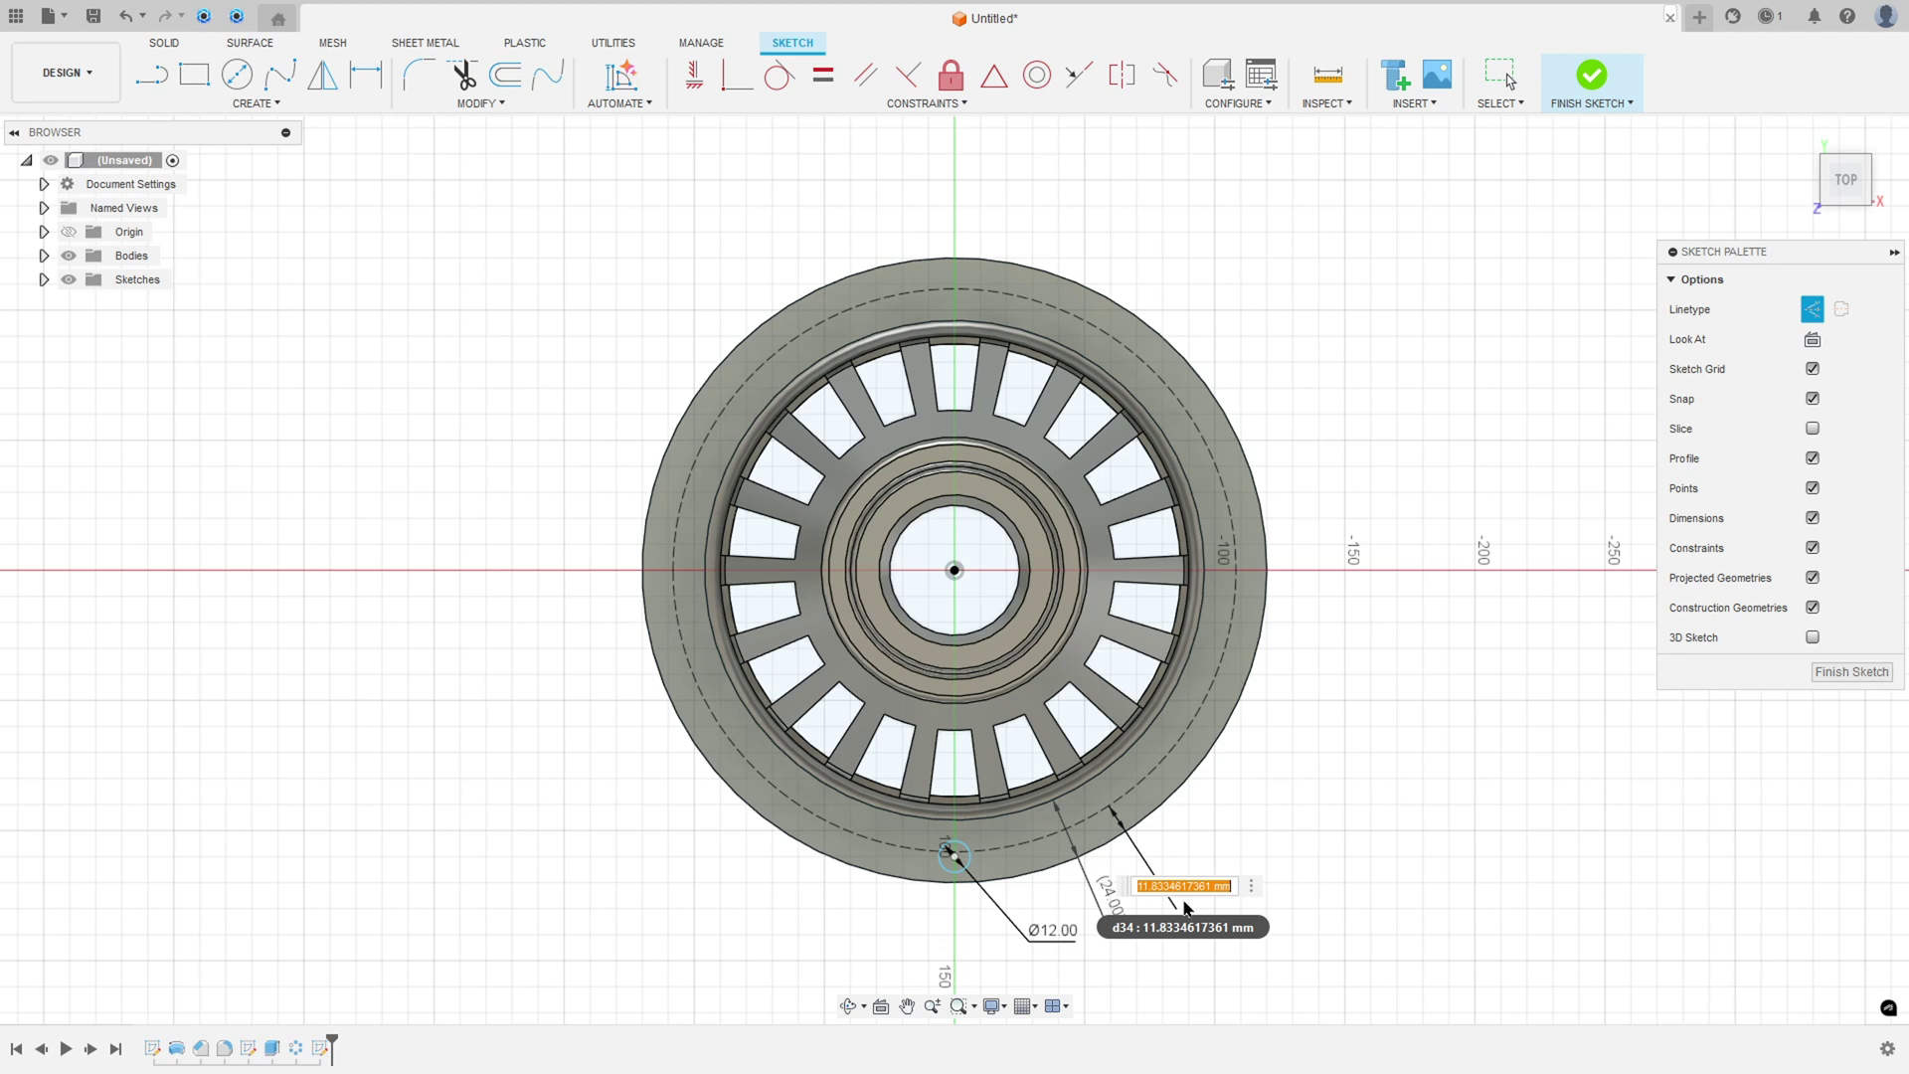
pyautogui.press('Return')
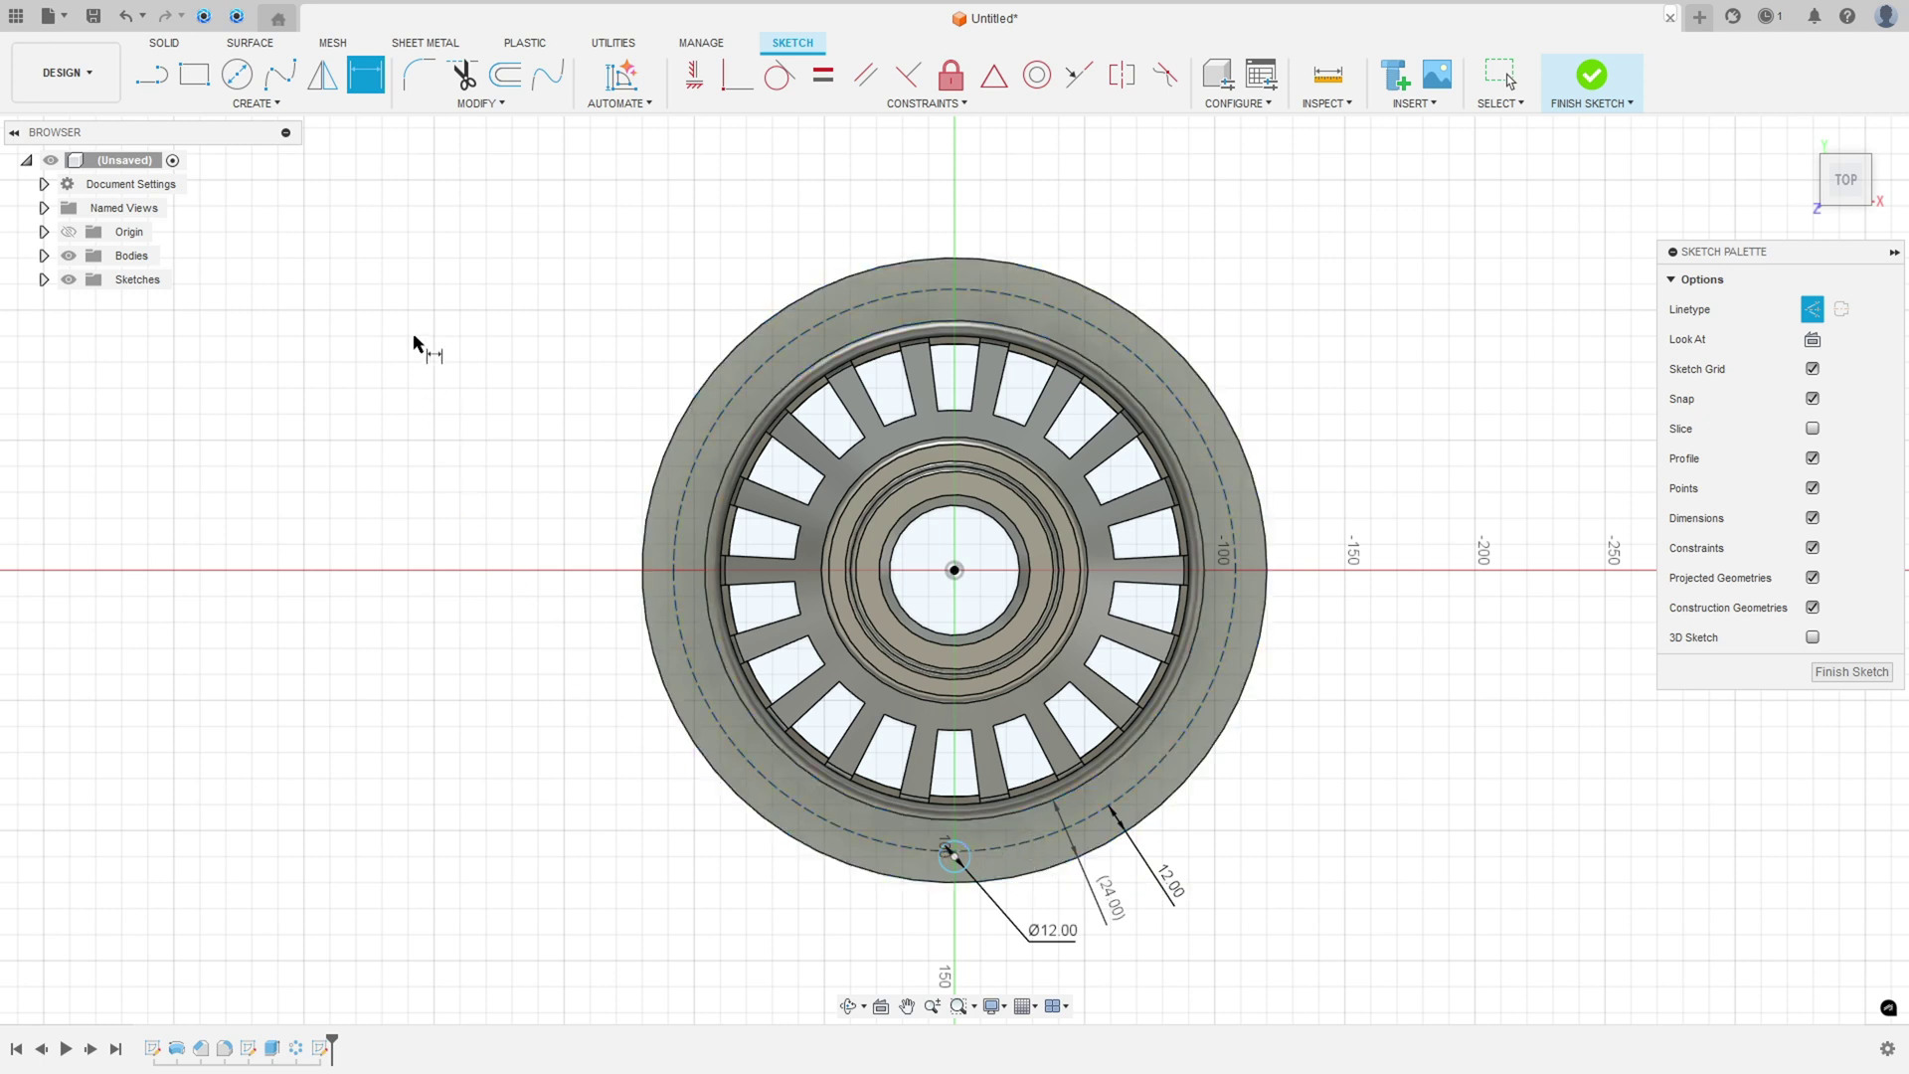
# Constrain the centre of the 12 mm hole circle to be coincident with the construction circle.
pyautogui.click(736, 75)
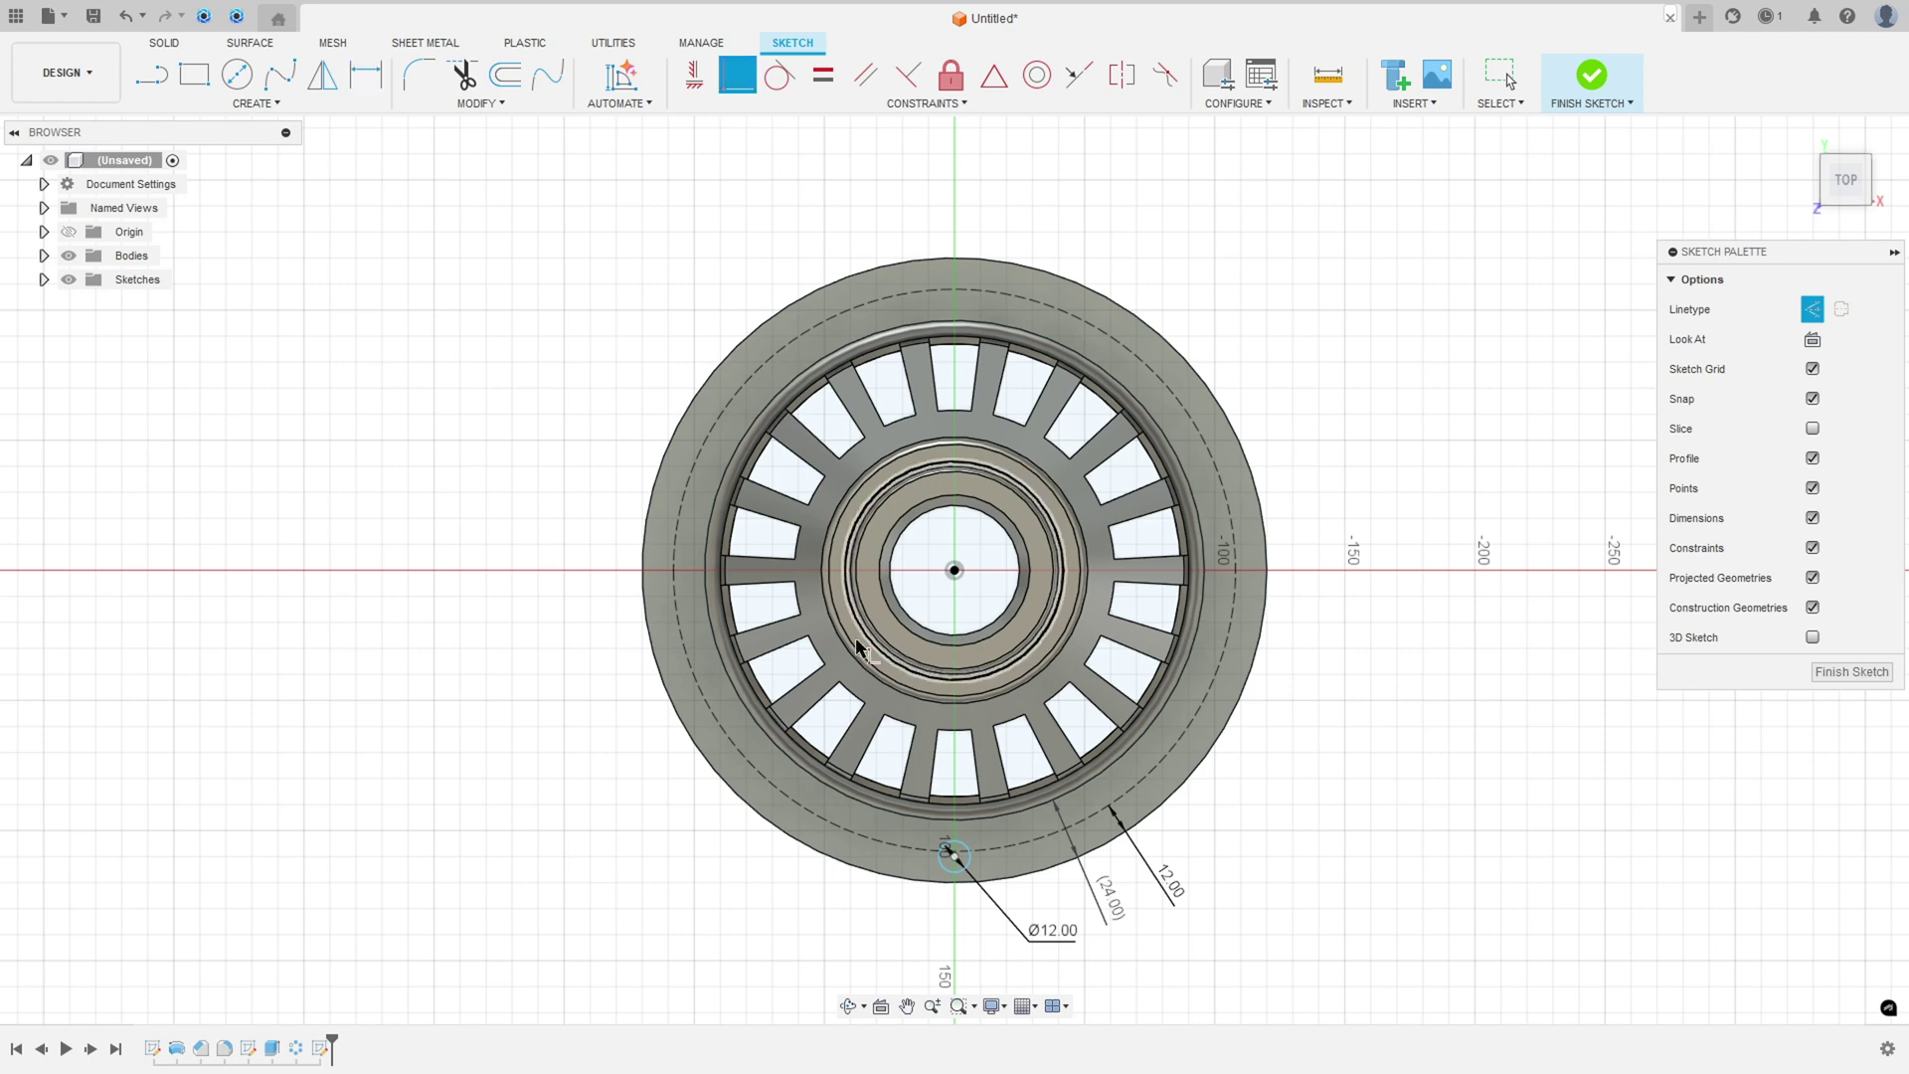
pyautogui.scroll(5, 947, 865)
pyautogui.click(954, 850)
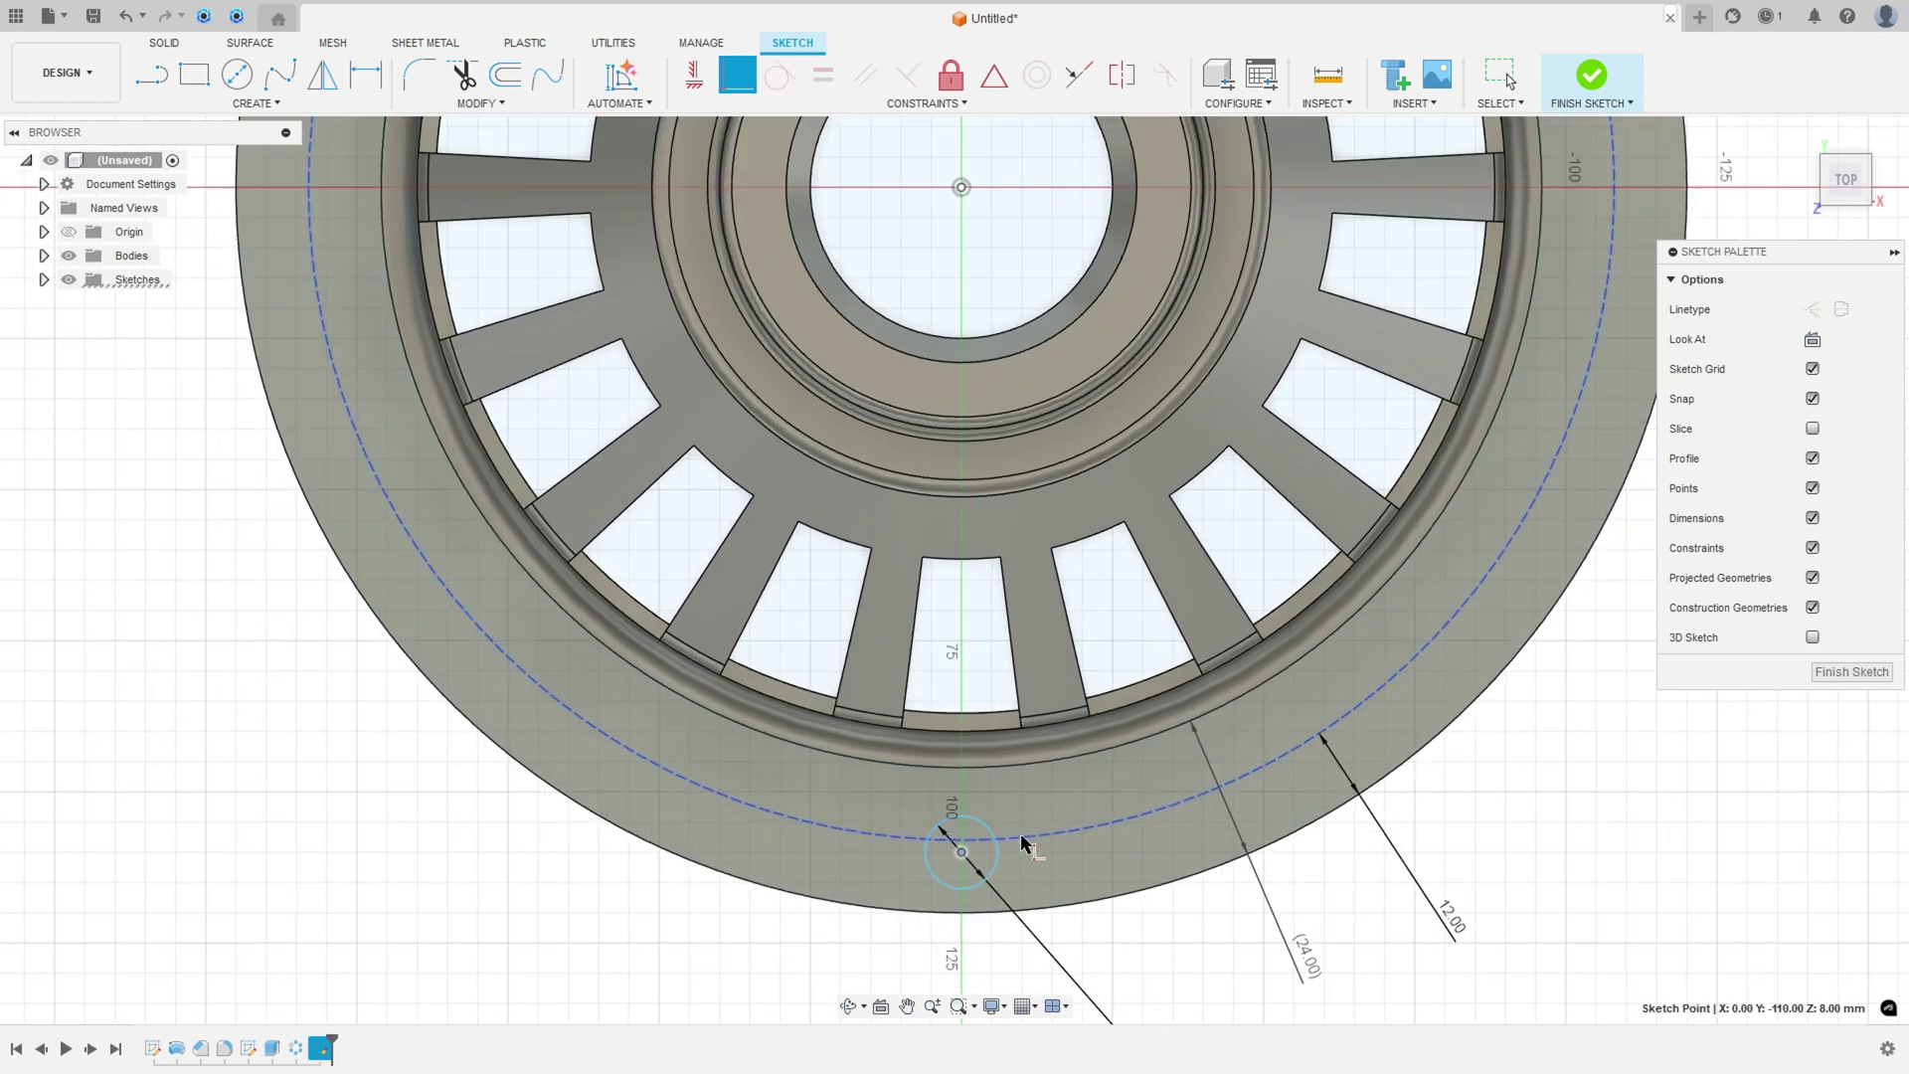
pyautogui.click(1022, 844)
pyautogui.scroll(-2, 772, 920)
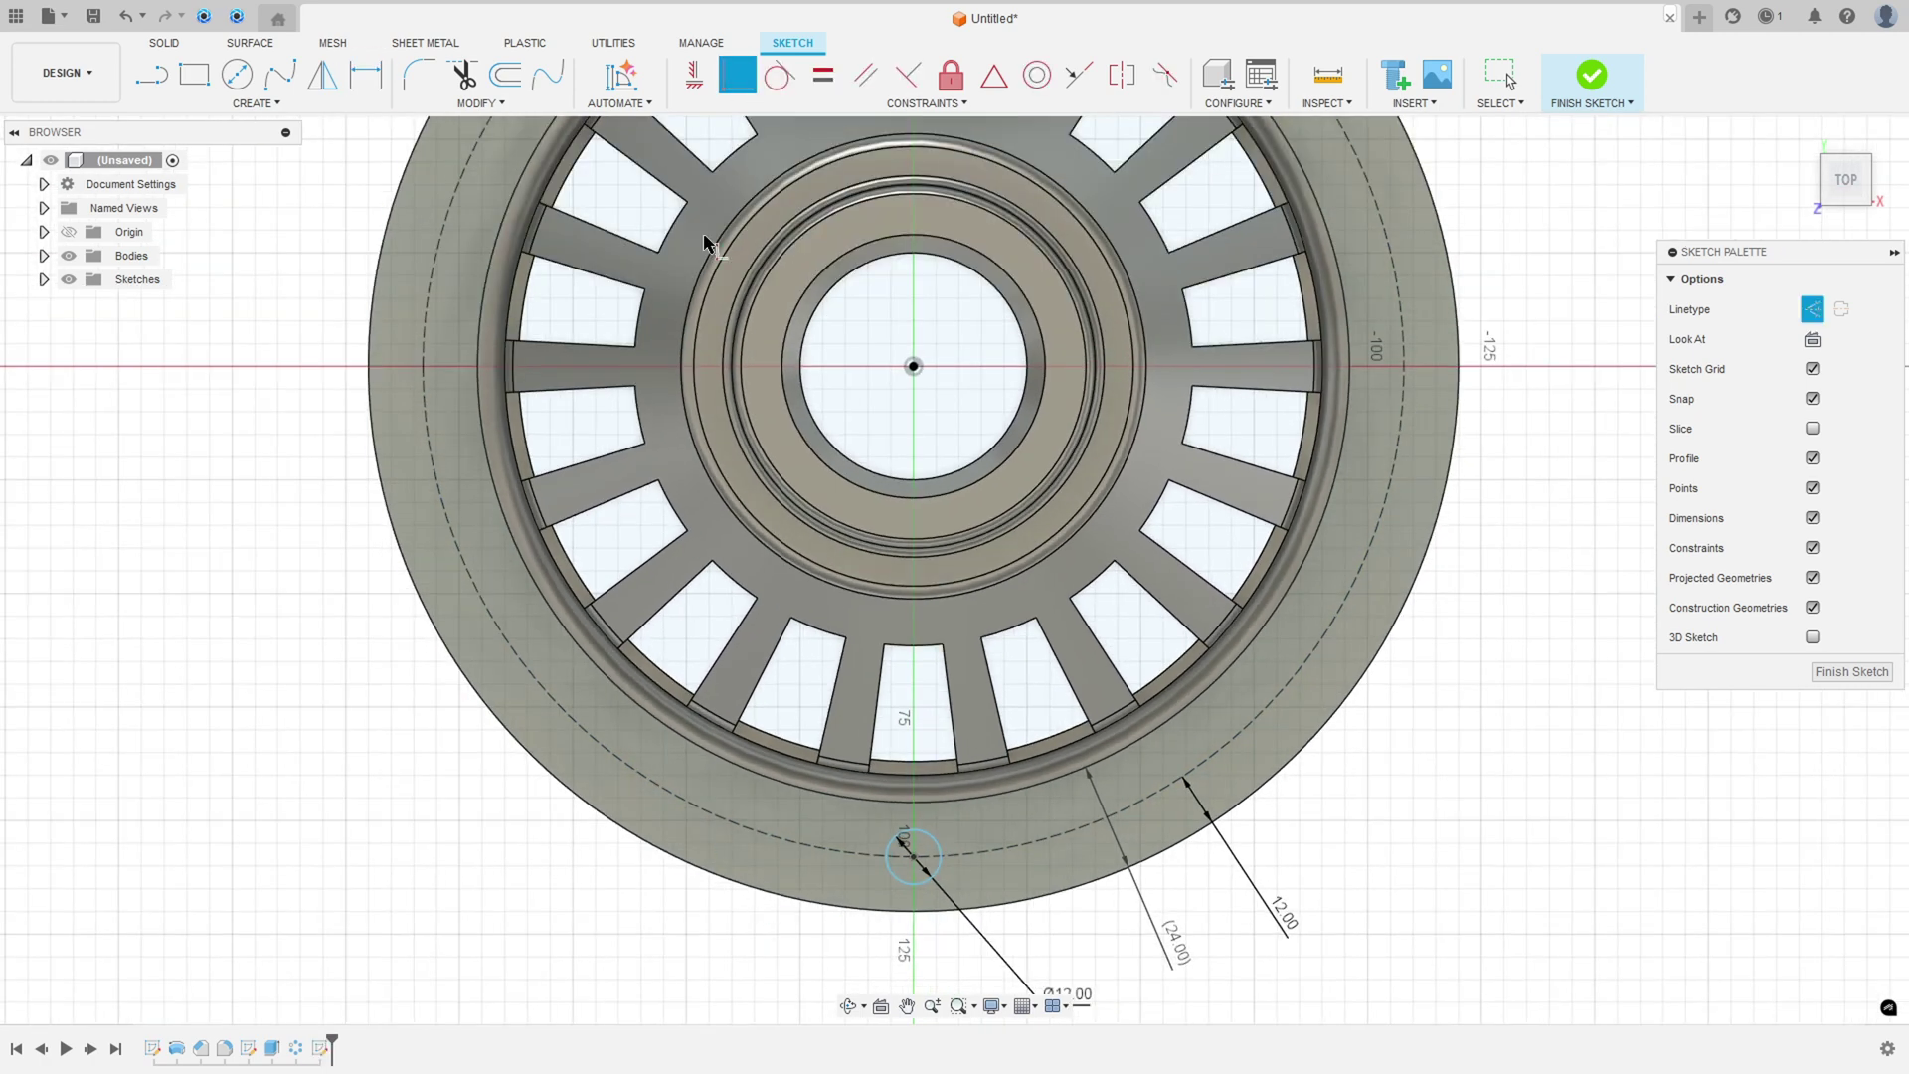
# Align the hole circle's centre vertically with the sketch origin using a horizontal/vertical constraint, and finish the sketch.
pyautogui.click(695, 77)
pyautogui.click(912, 367)
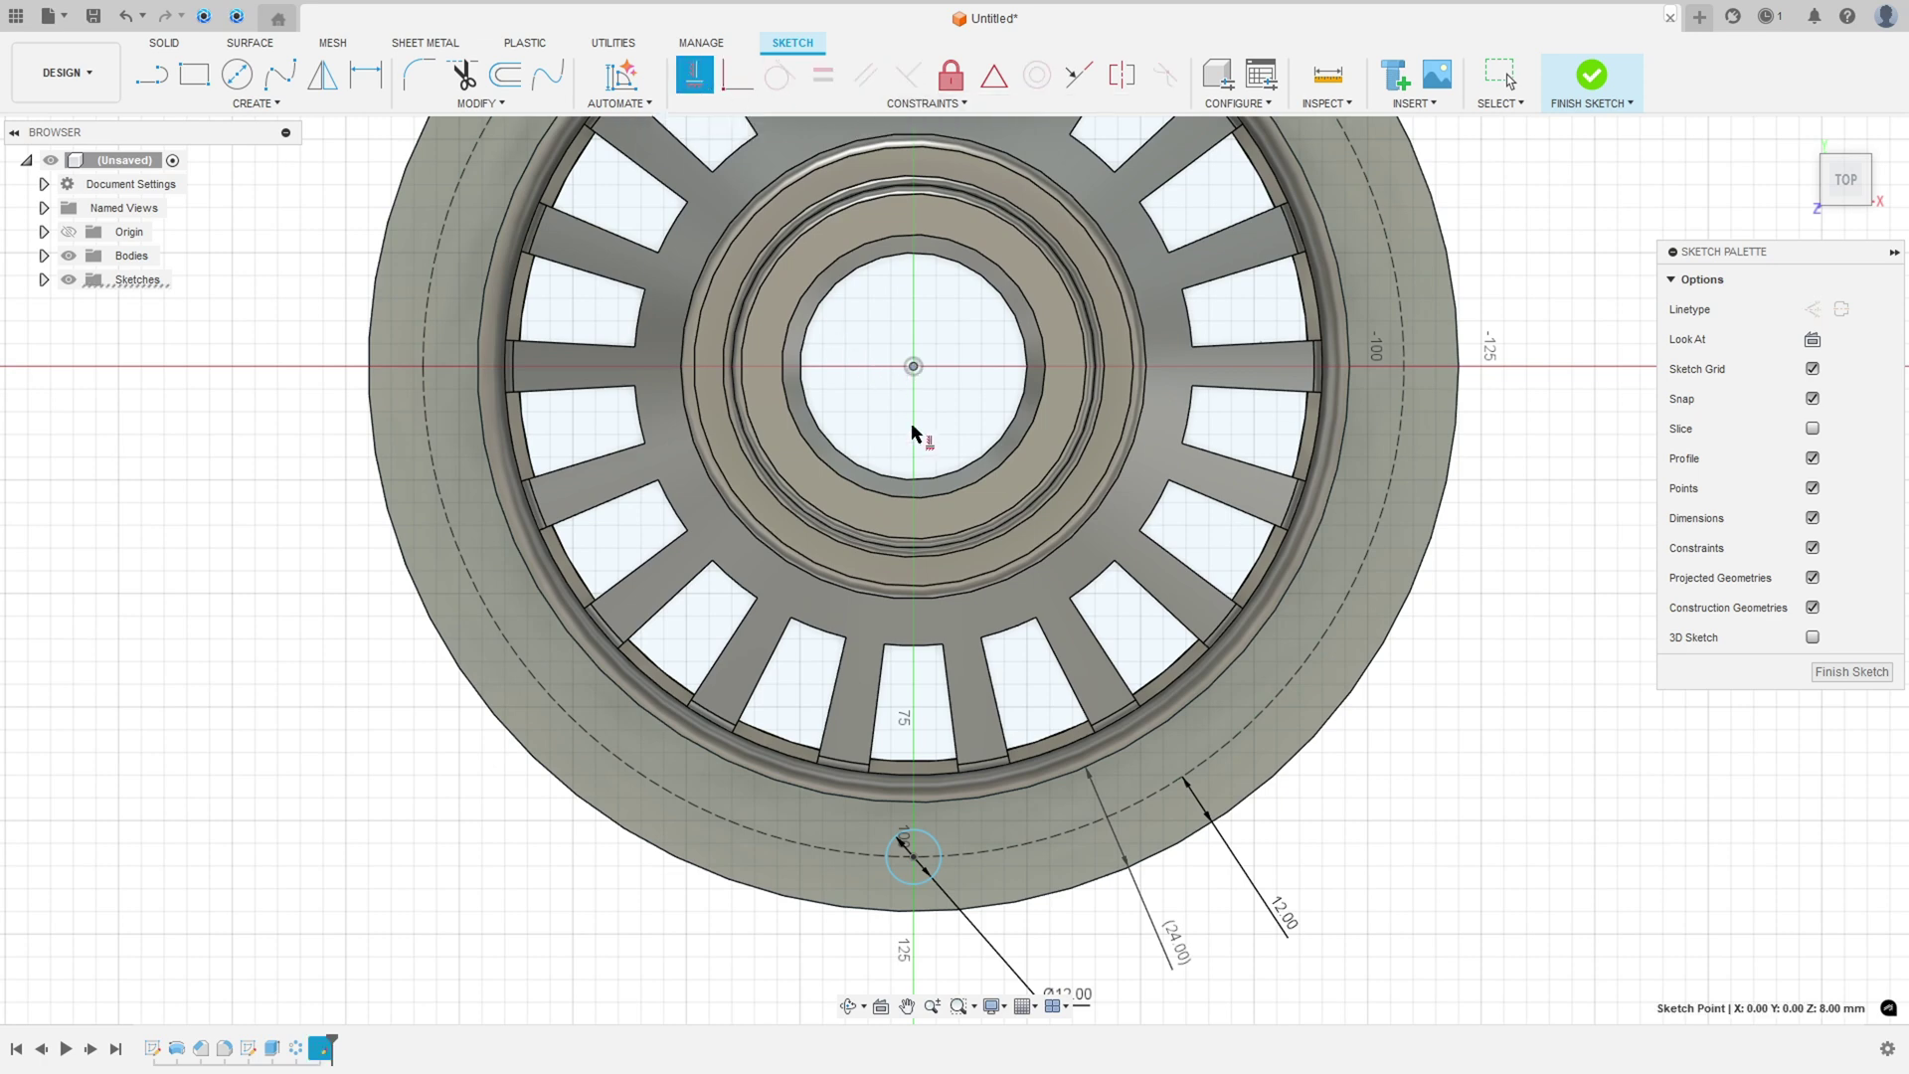
pyautogui.click(912, 855)
pyautogui.scroll(-3, 704, 976)
pyautogui.press('Escape')
pyautogui.moveTo(767, 882); pyautogui.dragTo(796, 734, button='middle')
pyautogui.press('Return')
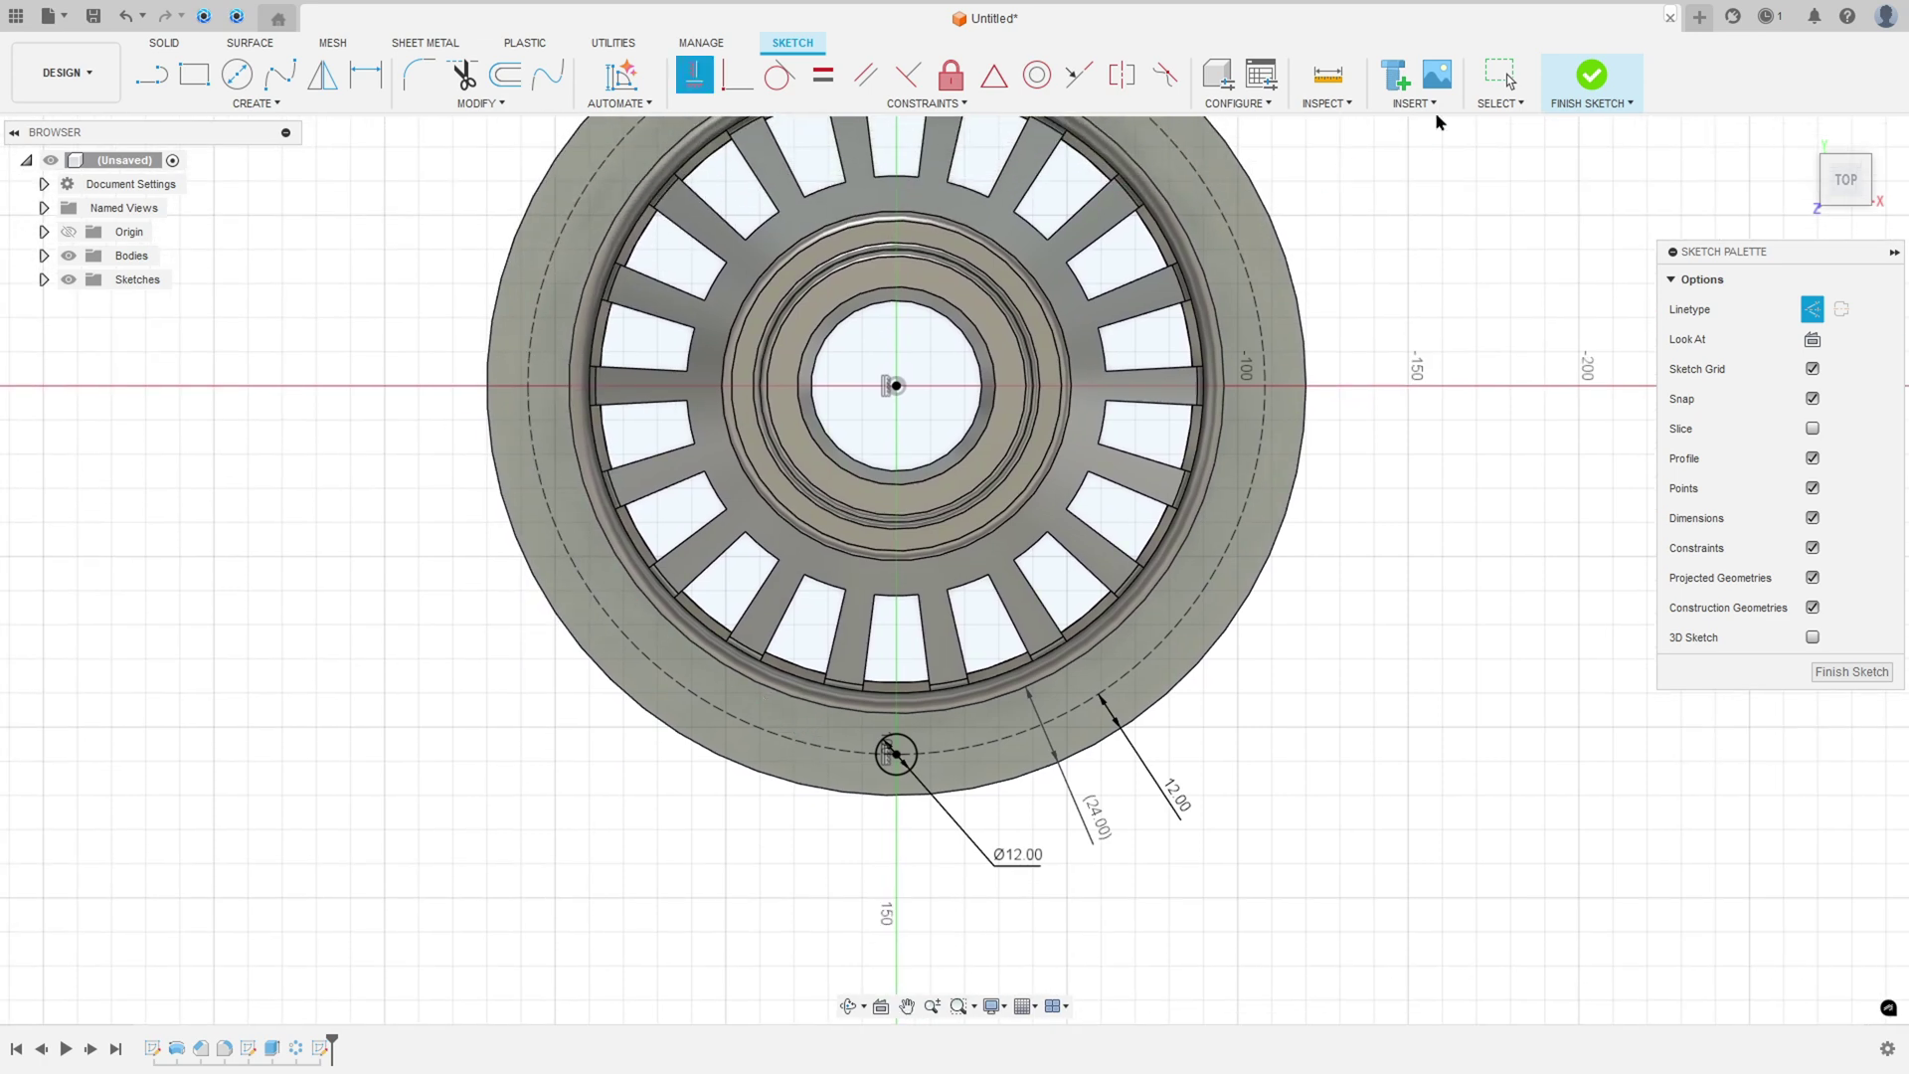
pyautogui.click(1589, 76)
# Extrude the hole circle as a cut with extent All, flipped downward through the flange.
pyautogui.click(1799, 136)
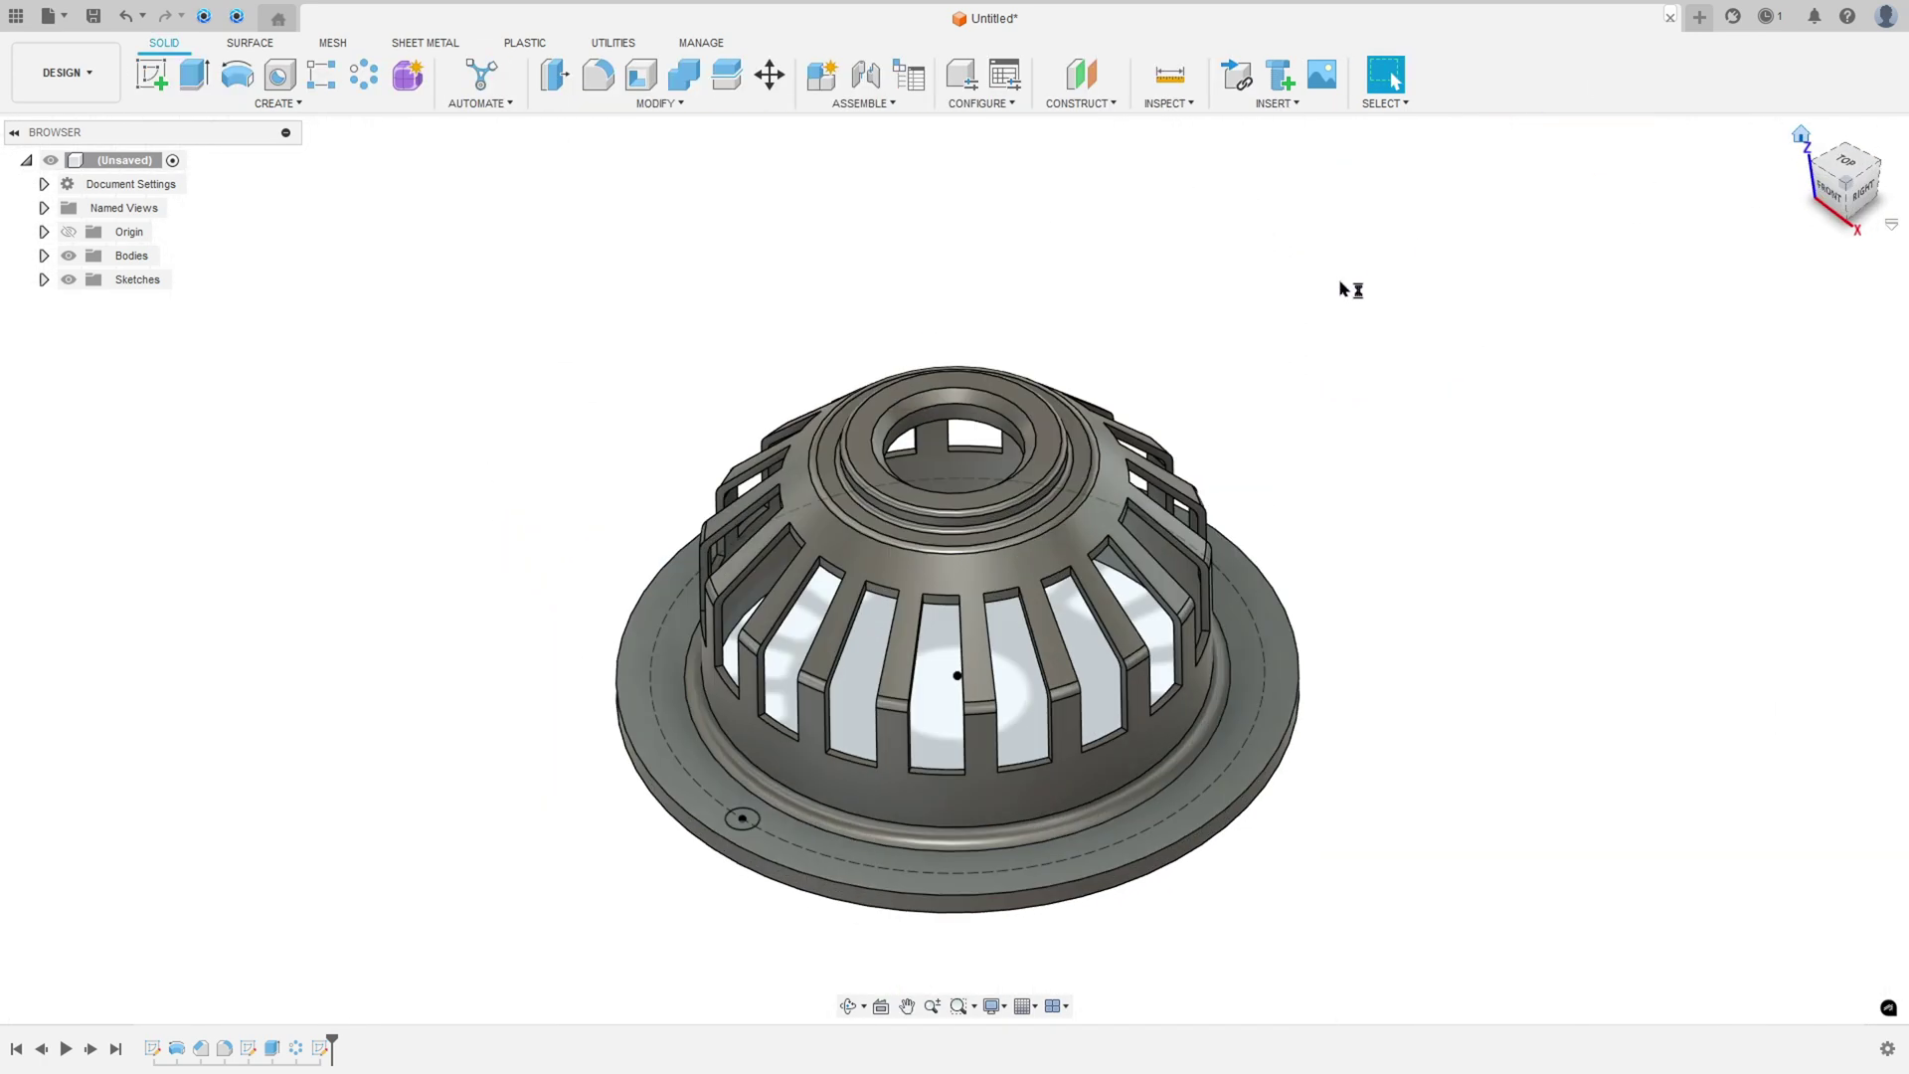
pyautogui.click(194, 70)
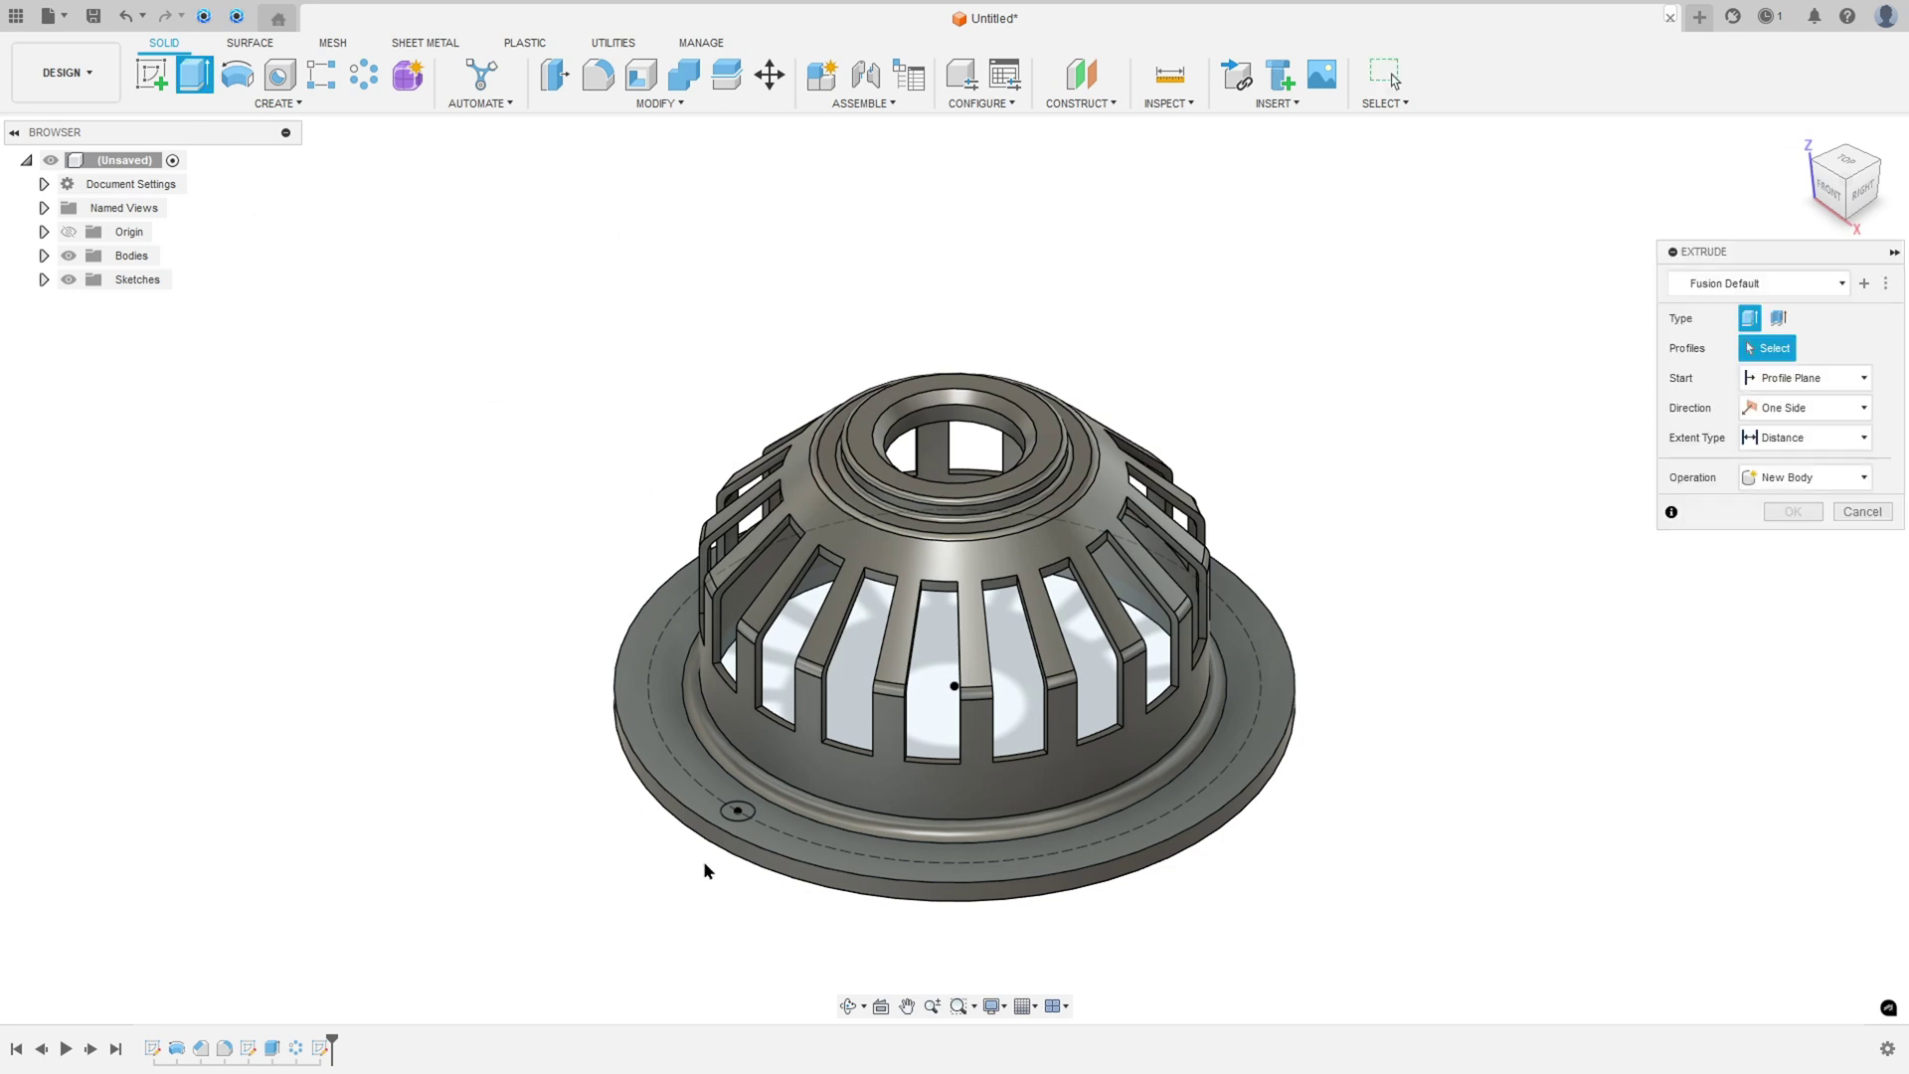
pyautogui.click(737, 810)
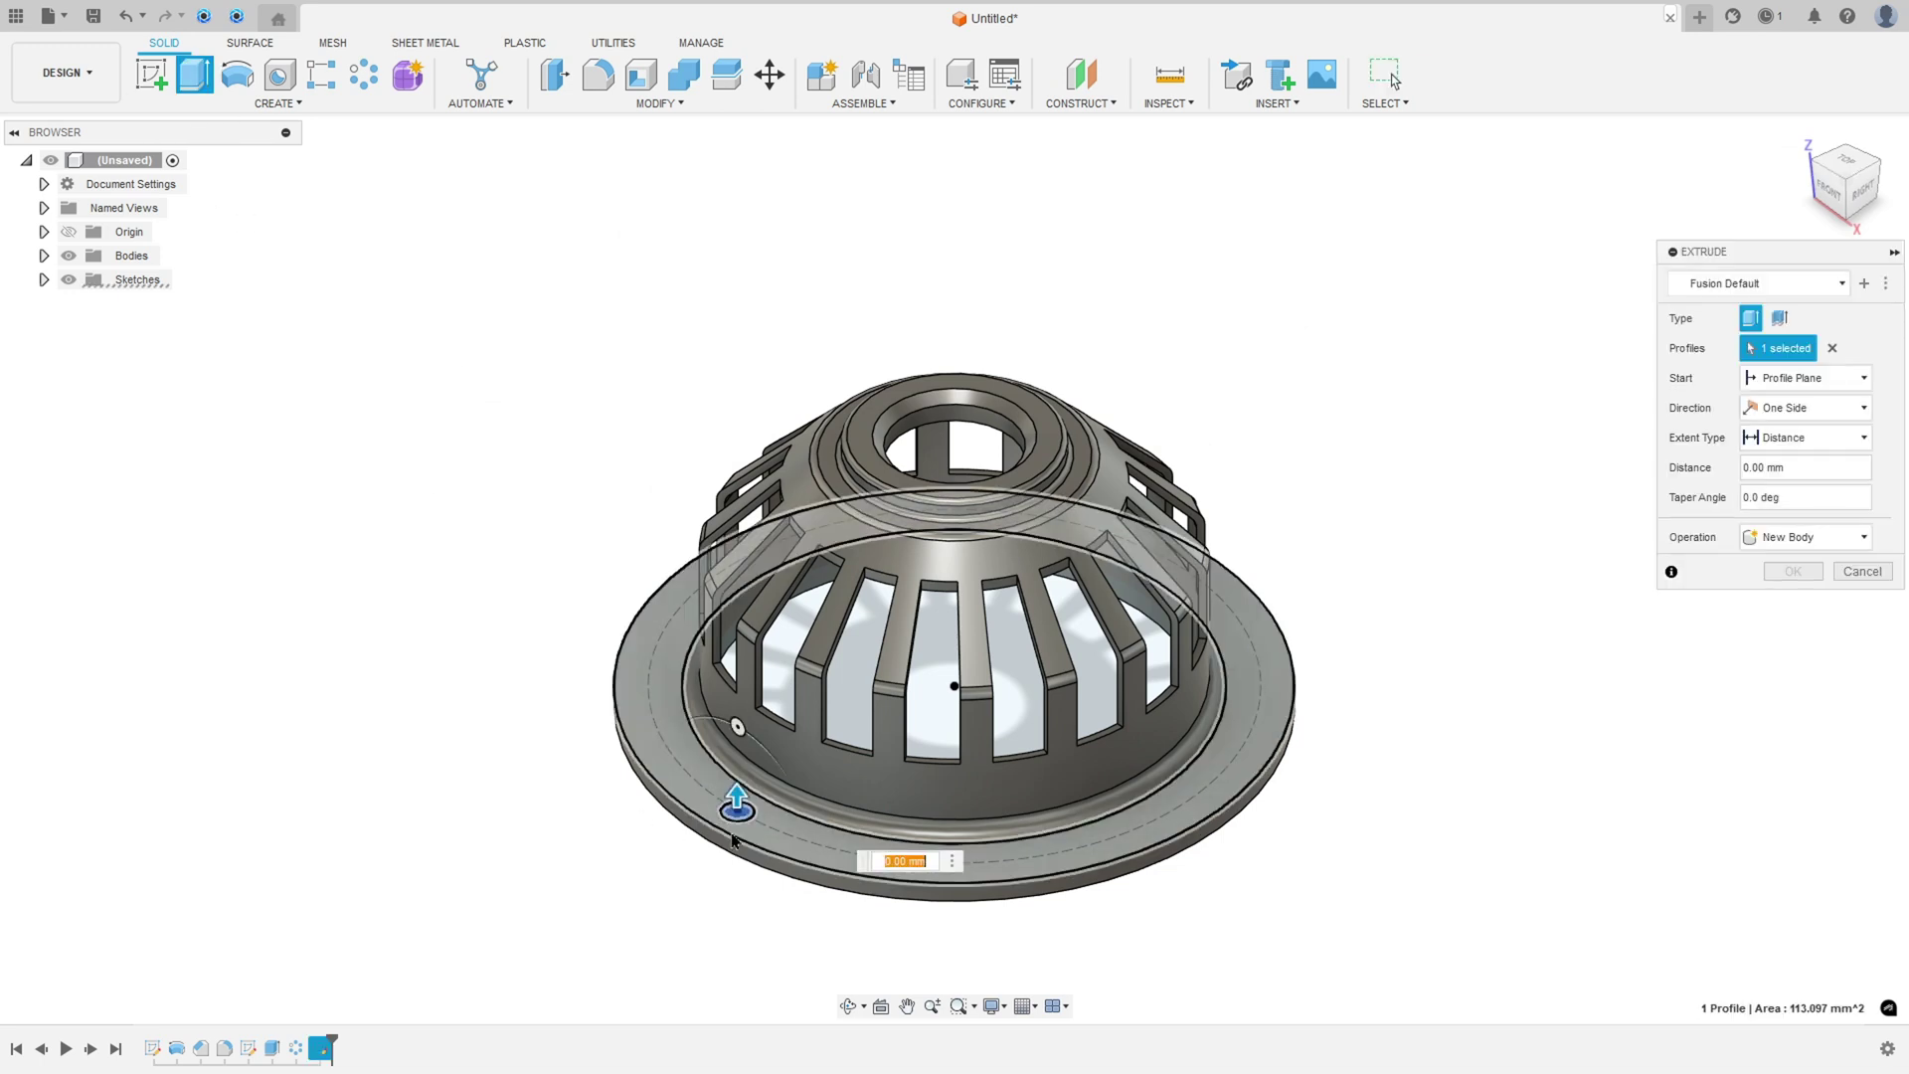
pyautogui.click(1800, 537)
pyautogui.click(1781, 589)
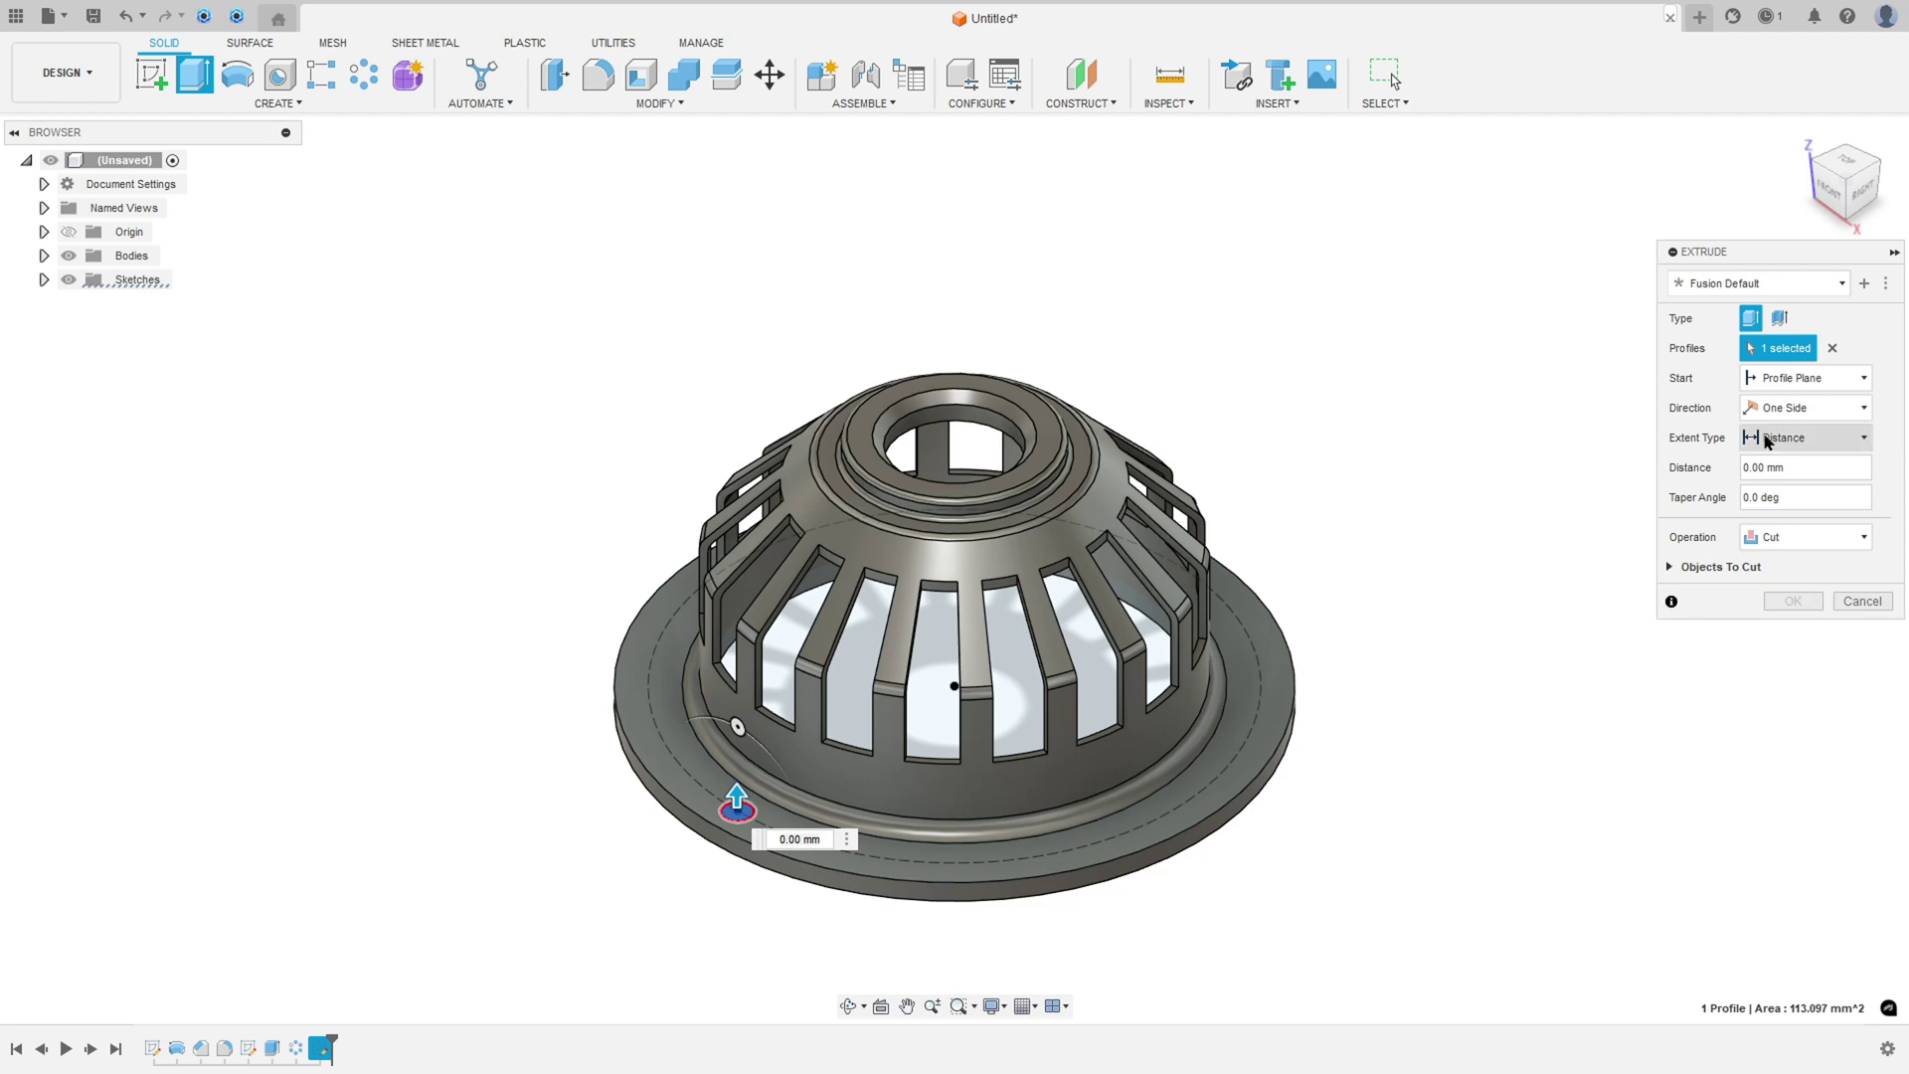
pyautogui.click(1775, 437)
pyautogui.click(1774, 502)
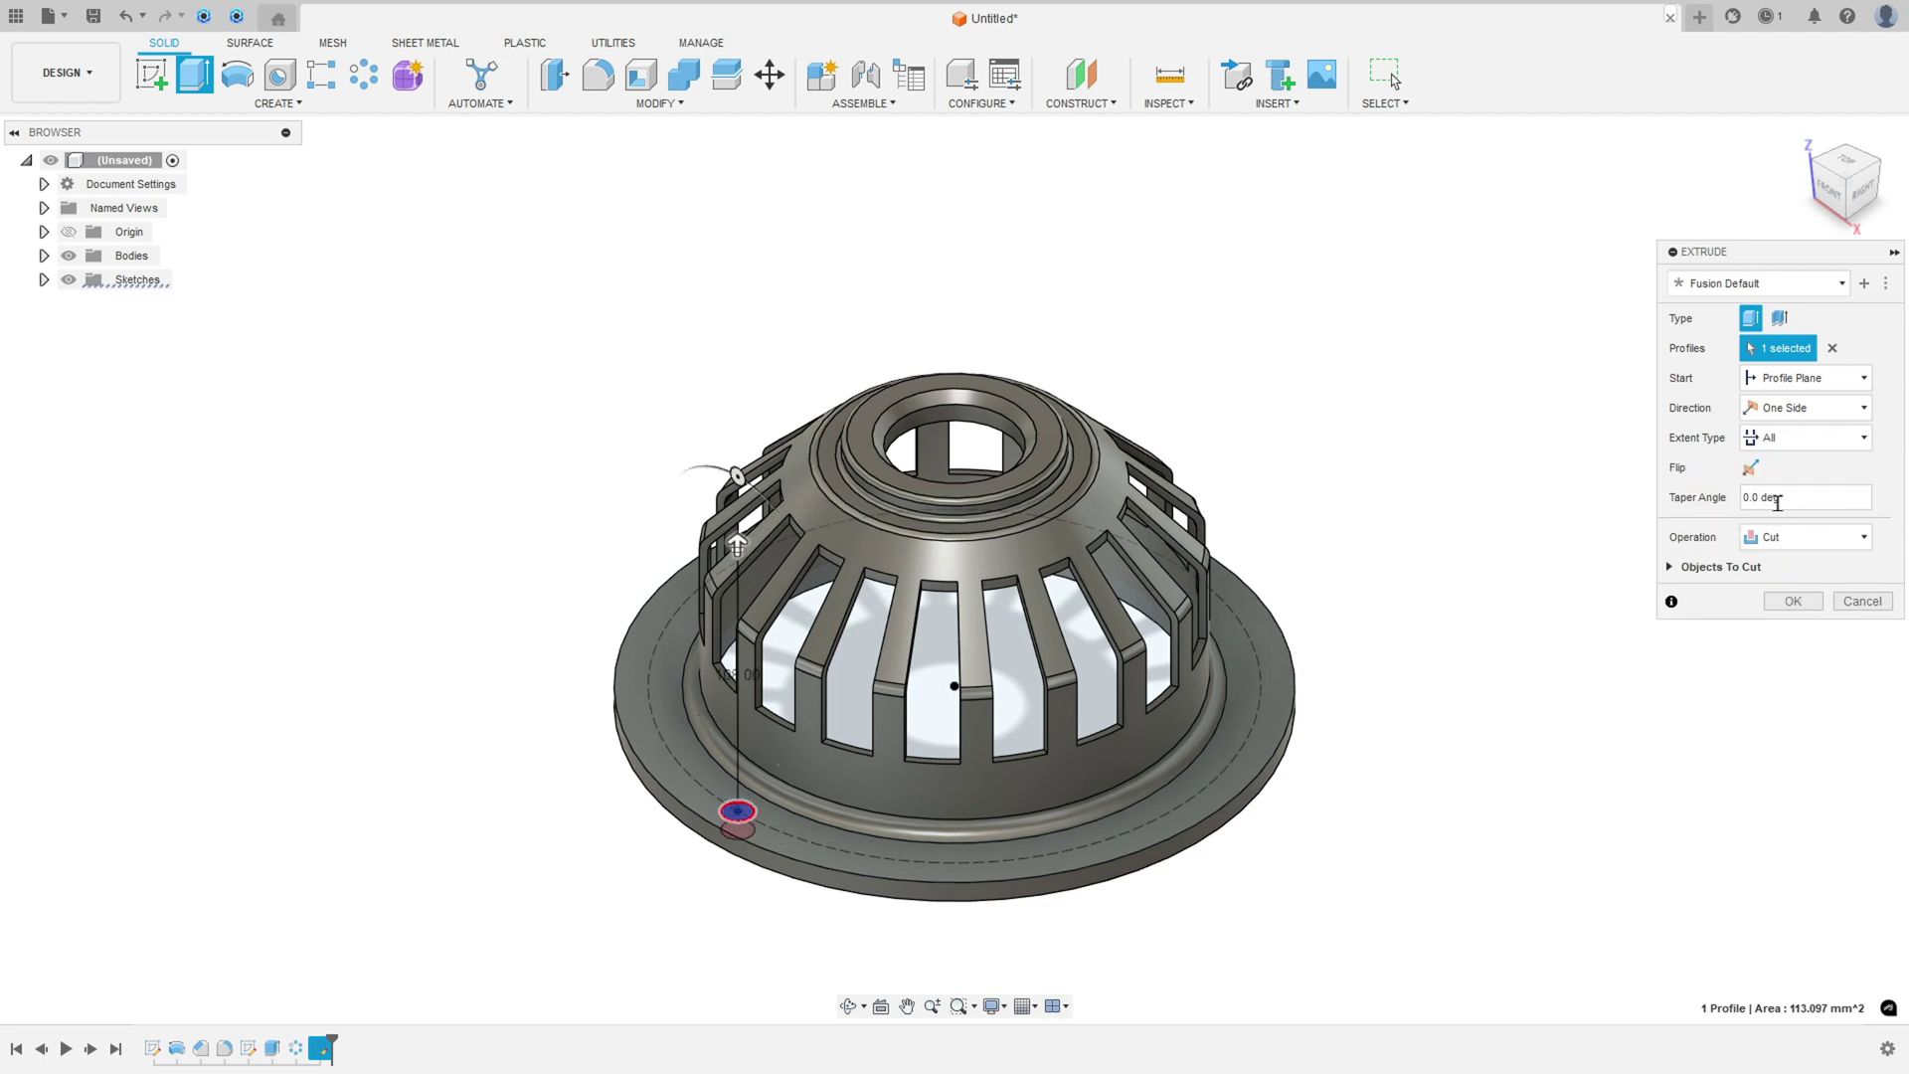
pyautogui.click(1752, 468)
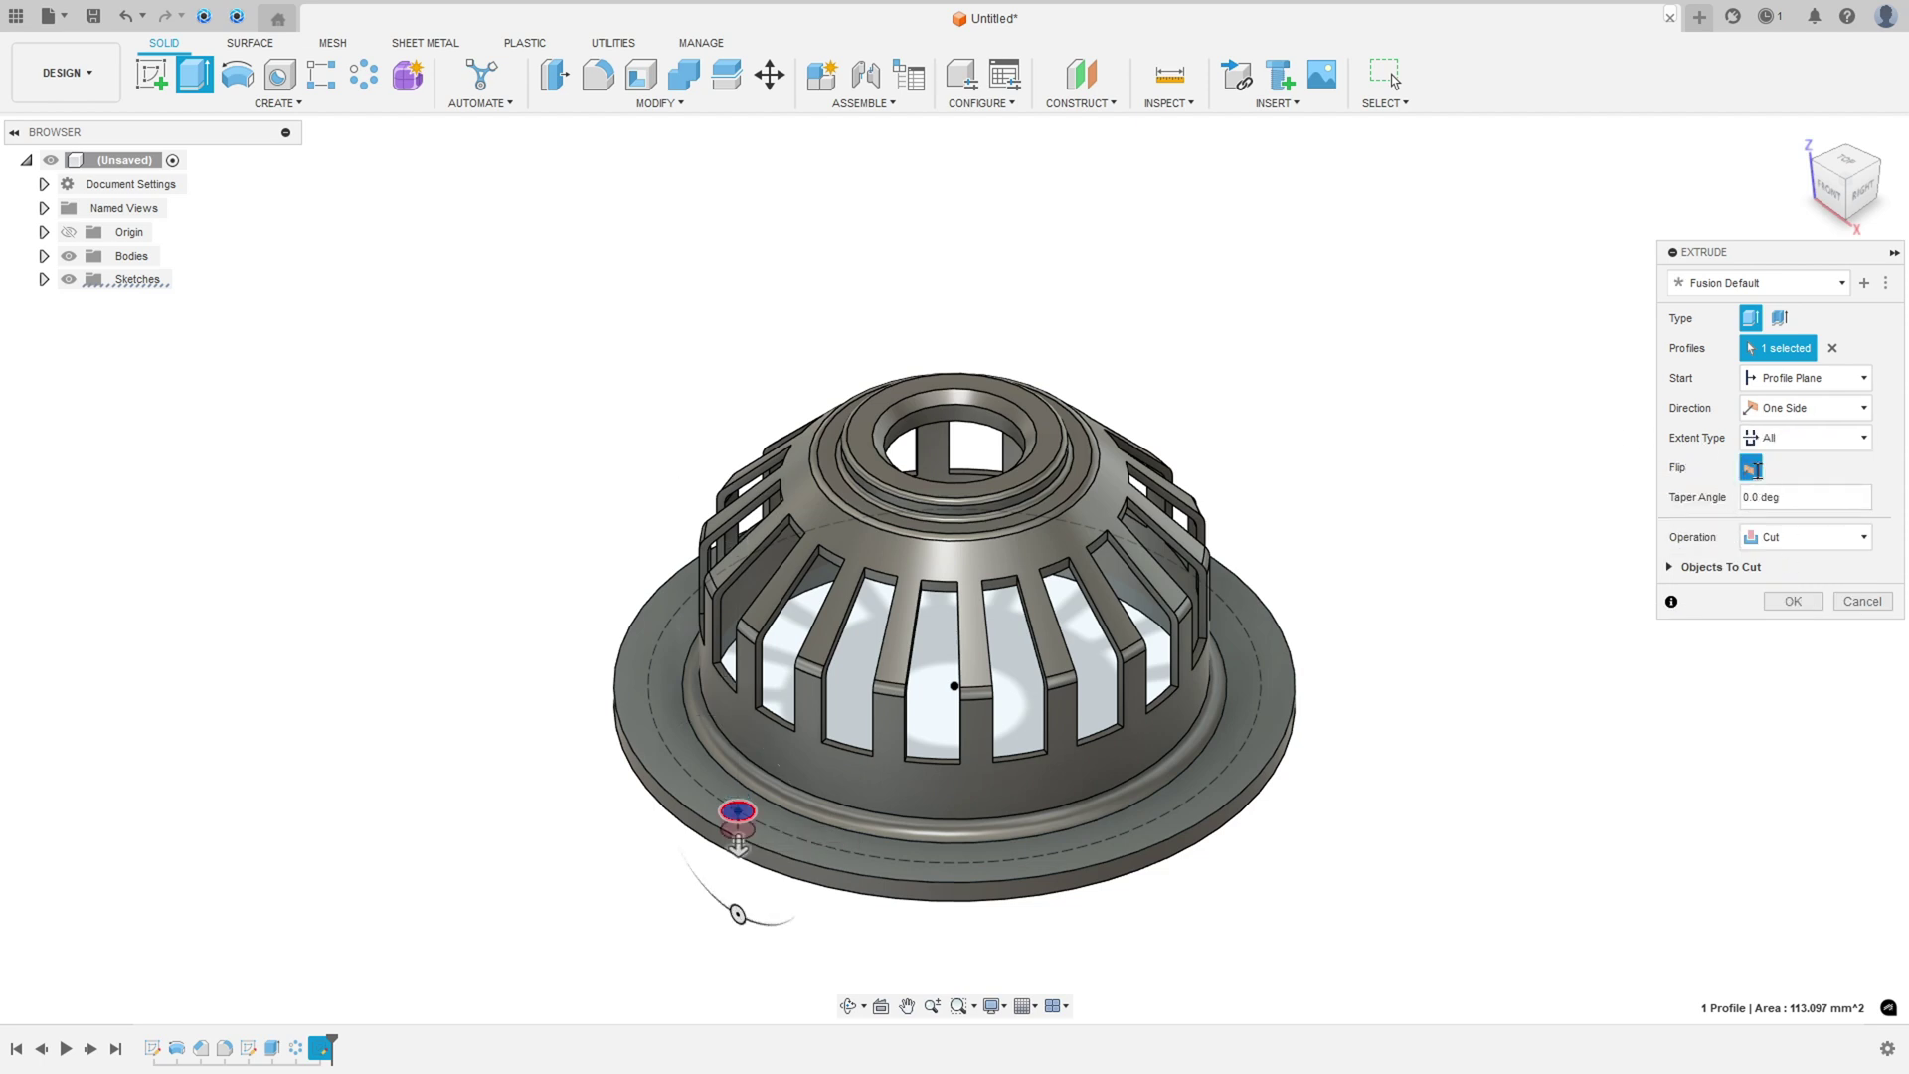
pyautogui.click(1792, 601)
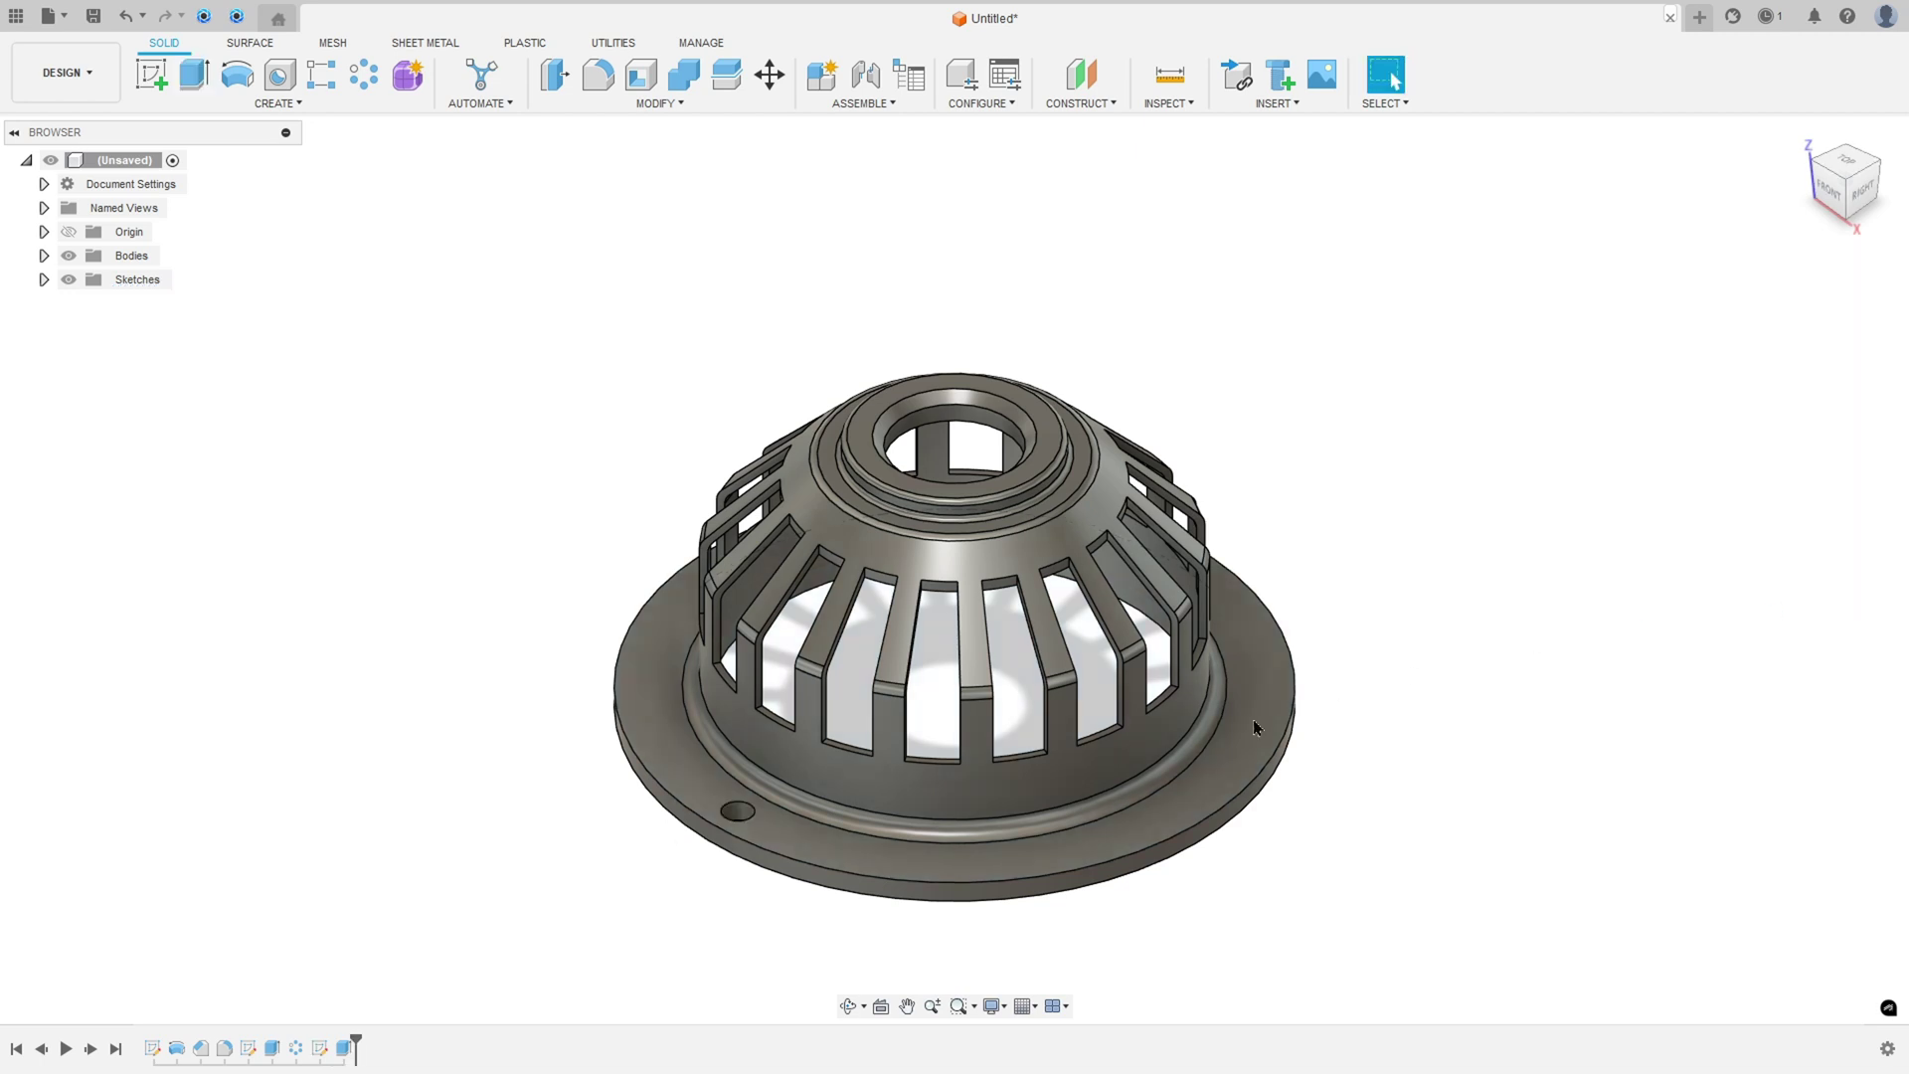
# Pattern the bolt hole cut feature circularly around the flange's outer edge with 18 instances and full distribution.
pyautogui.press('F6')
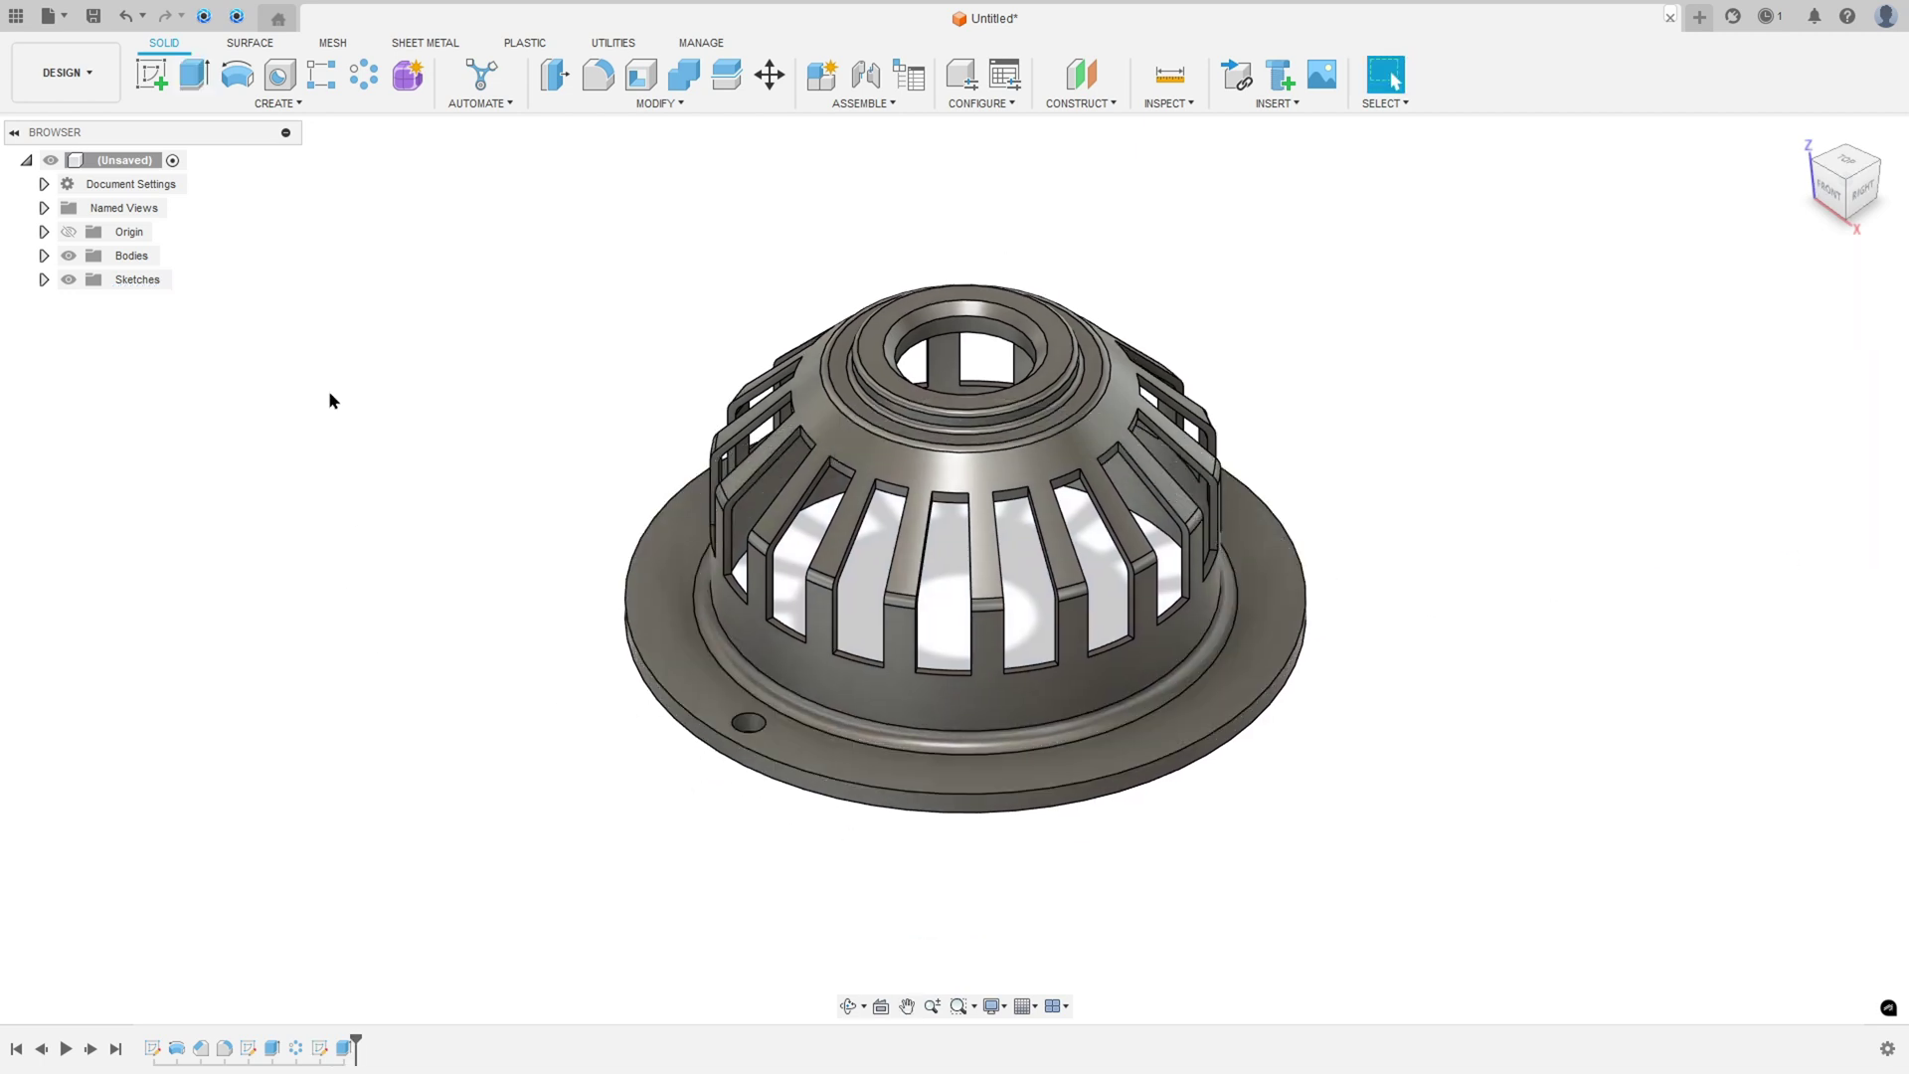
pyautogui.click(364, 74)
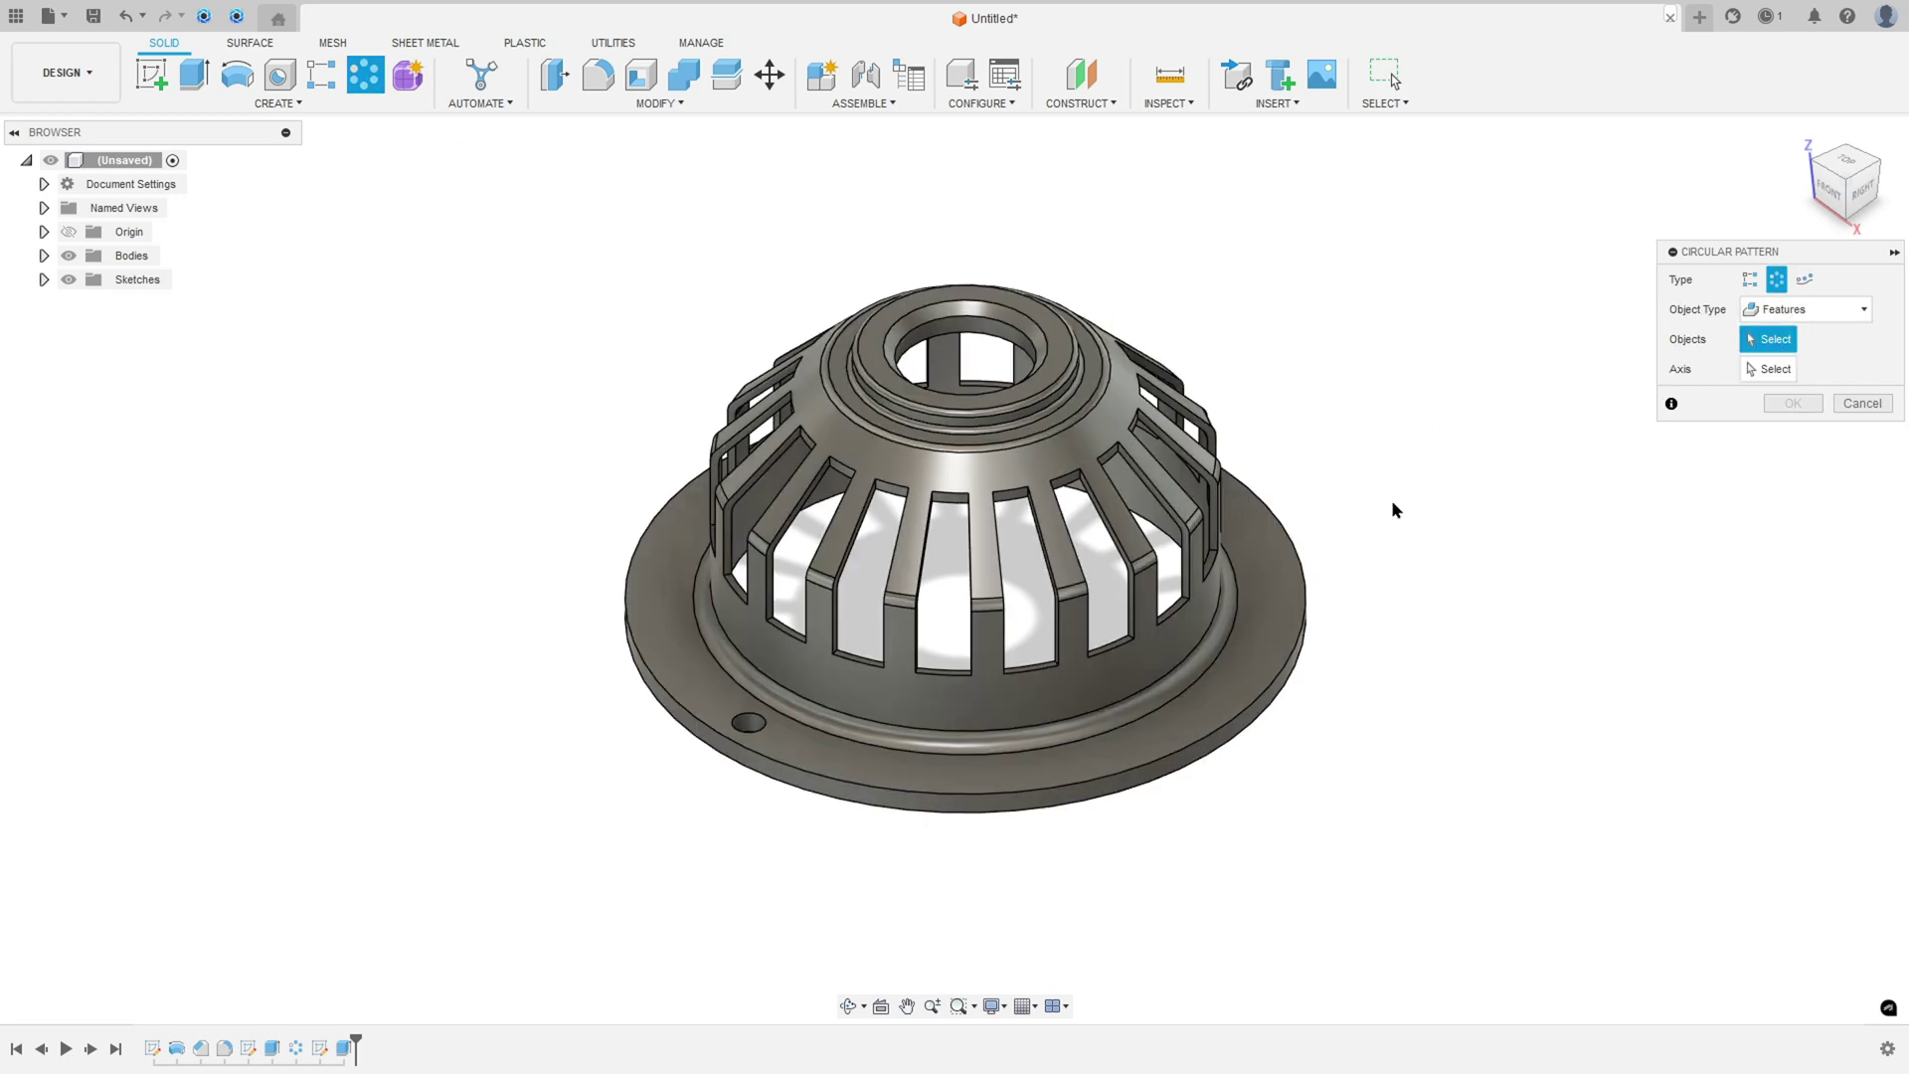
pyautogui.click(342, 1049)
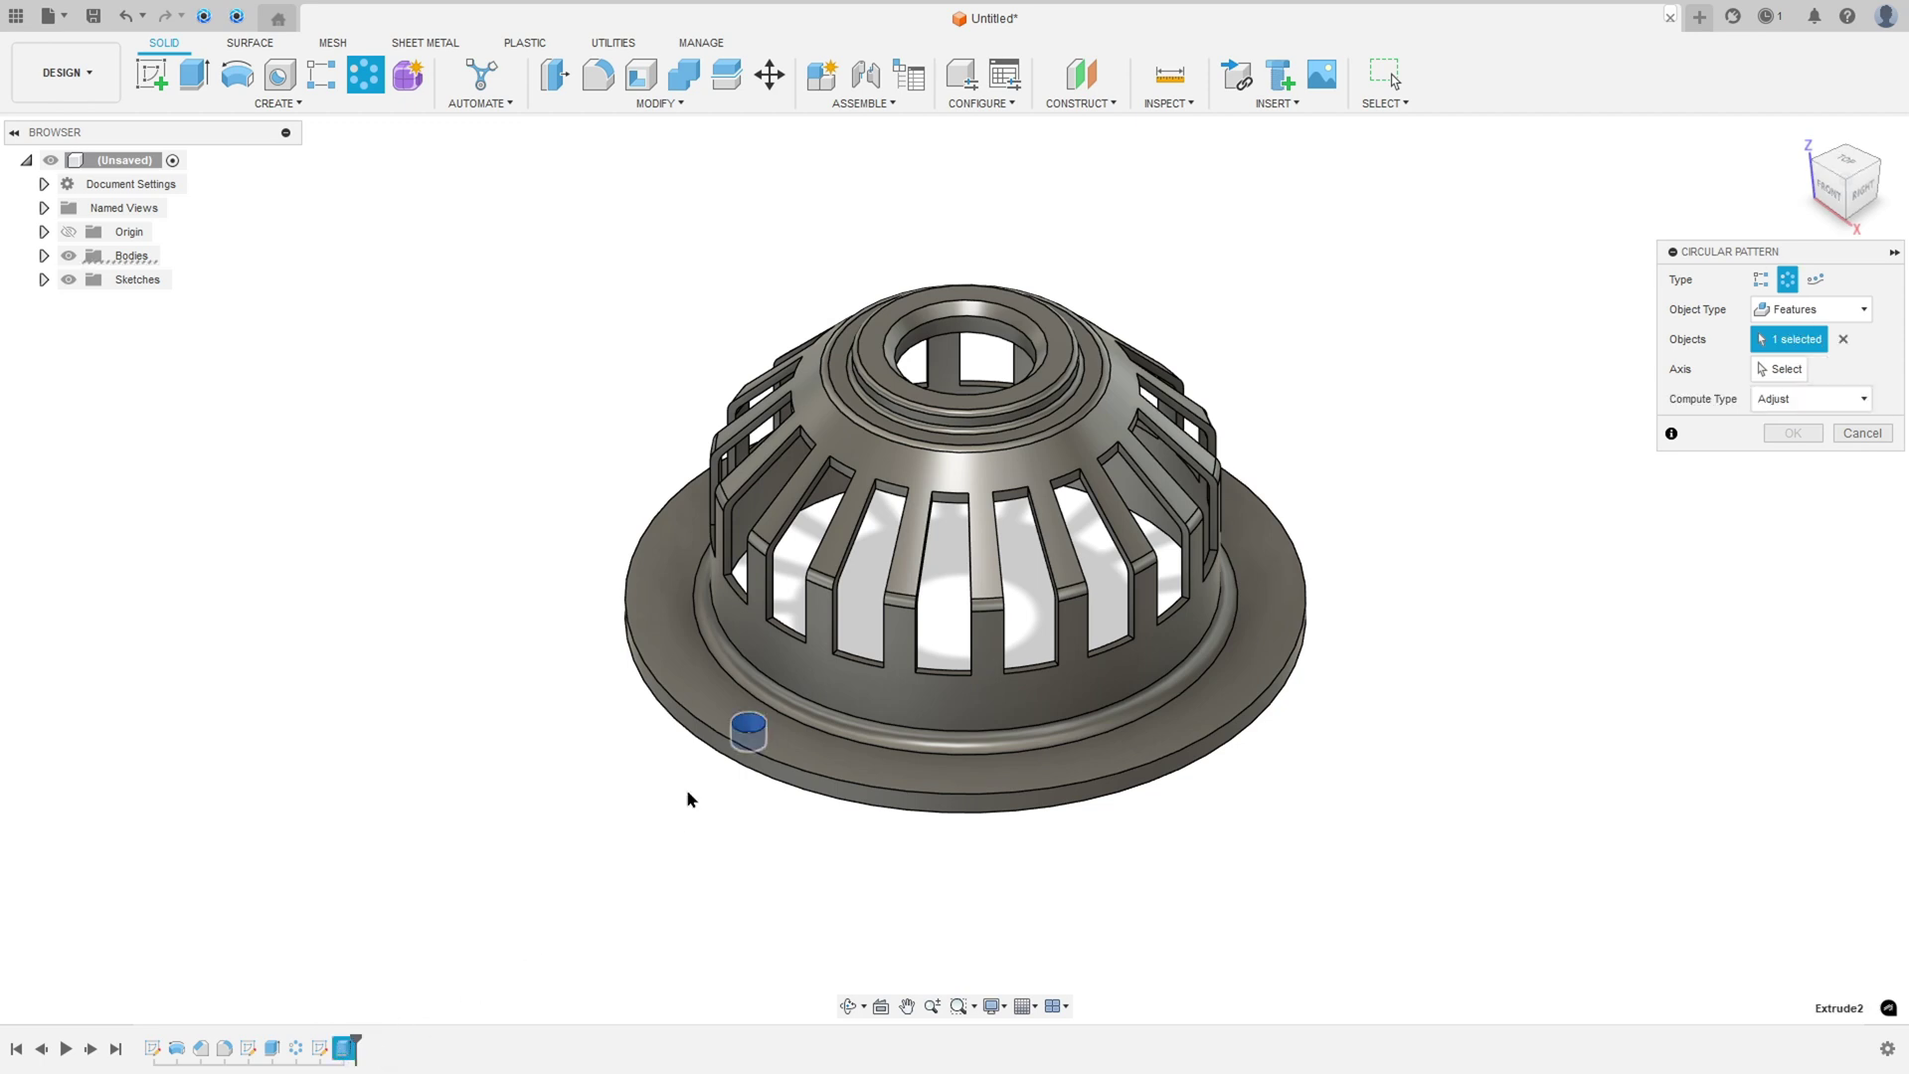
pyautogui.click(1780, 369)
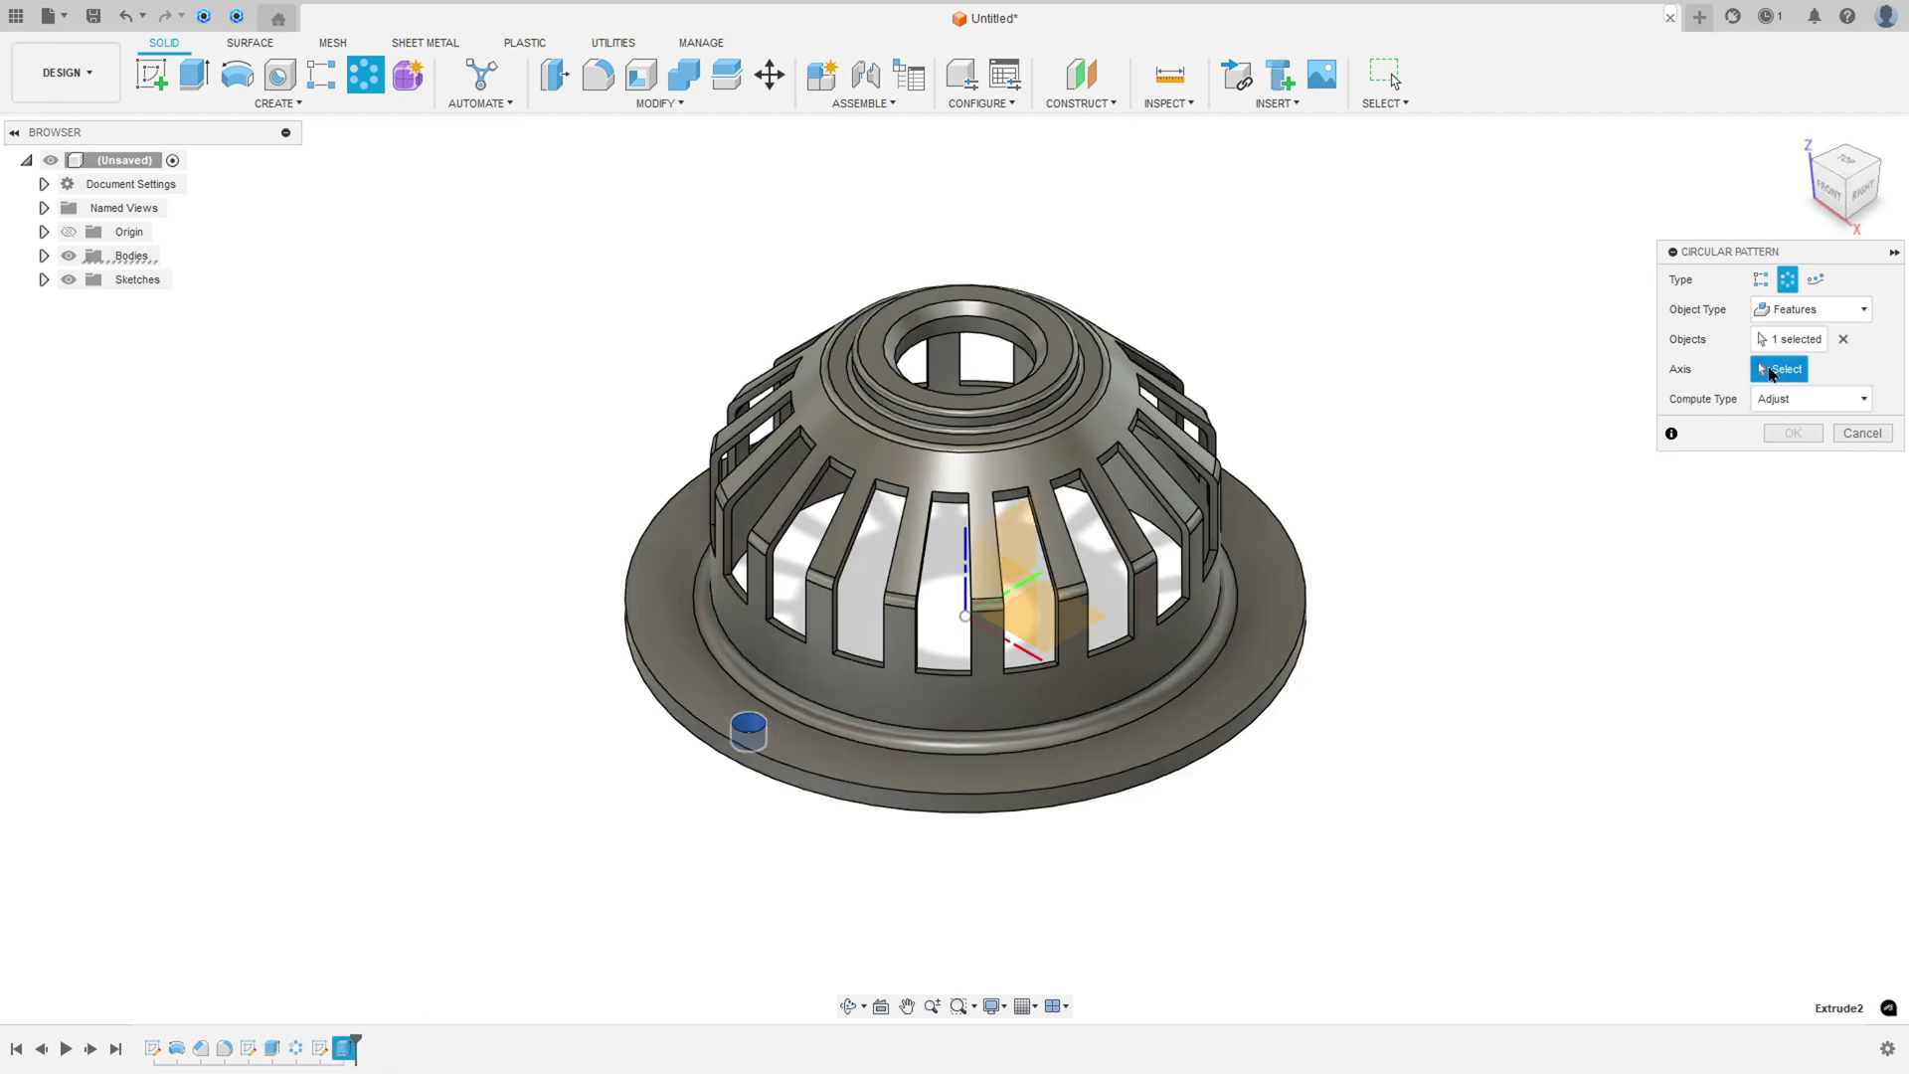
pyautogui.click(1102, 786)
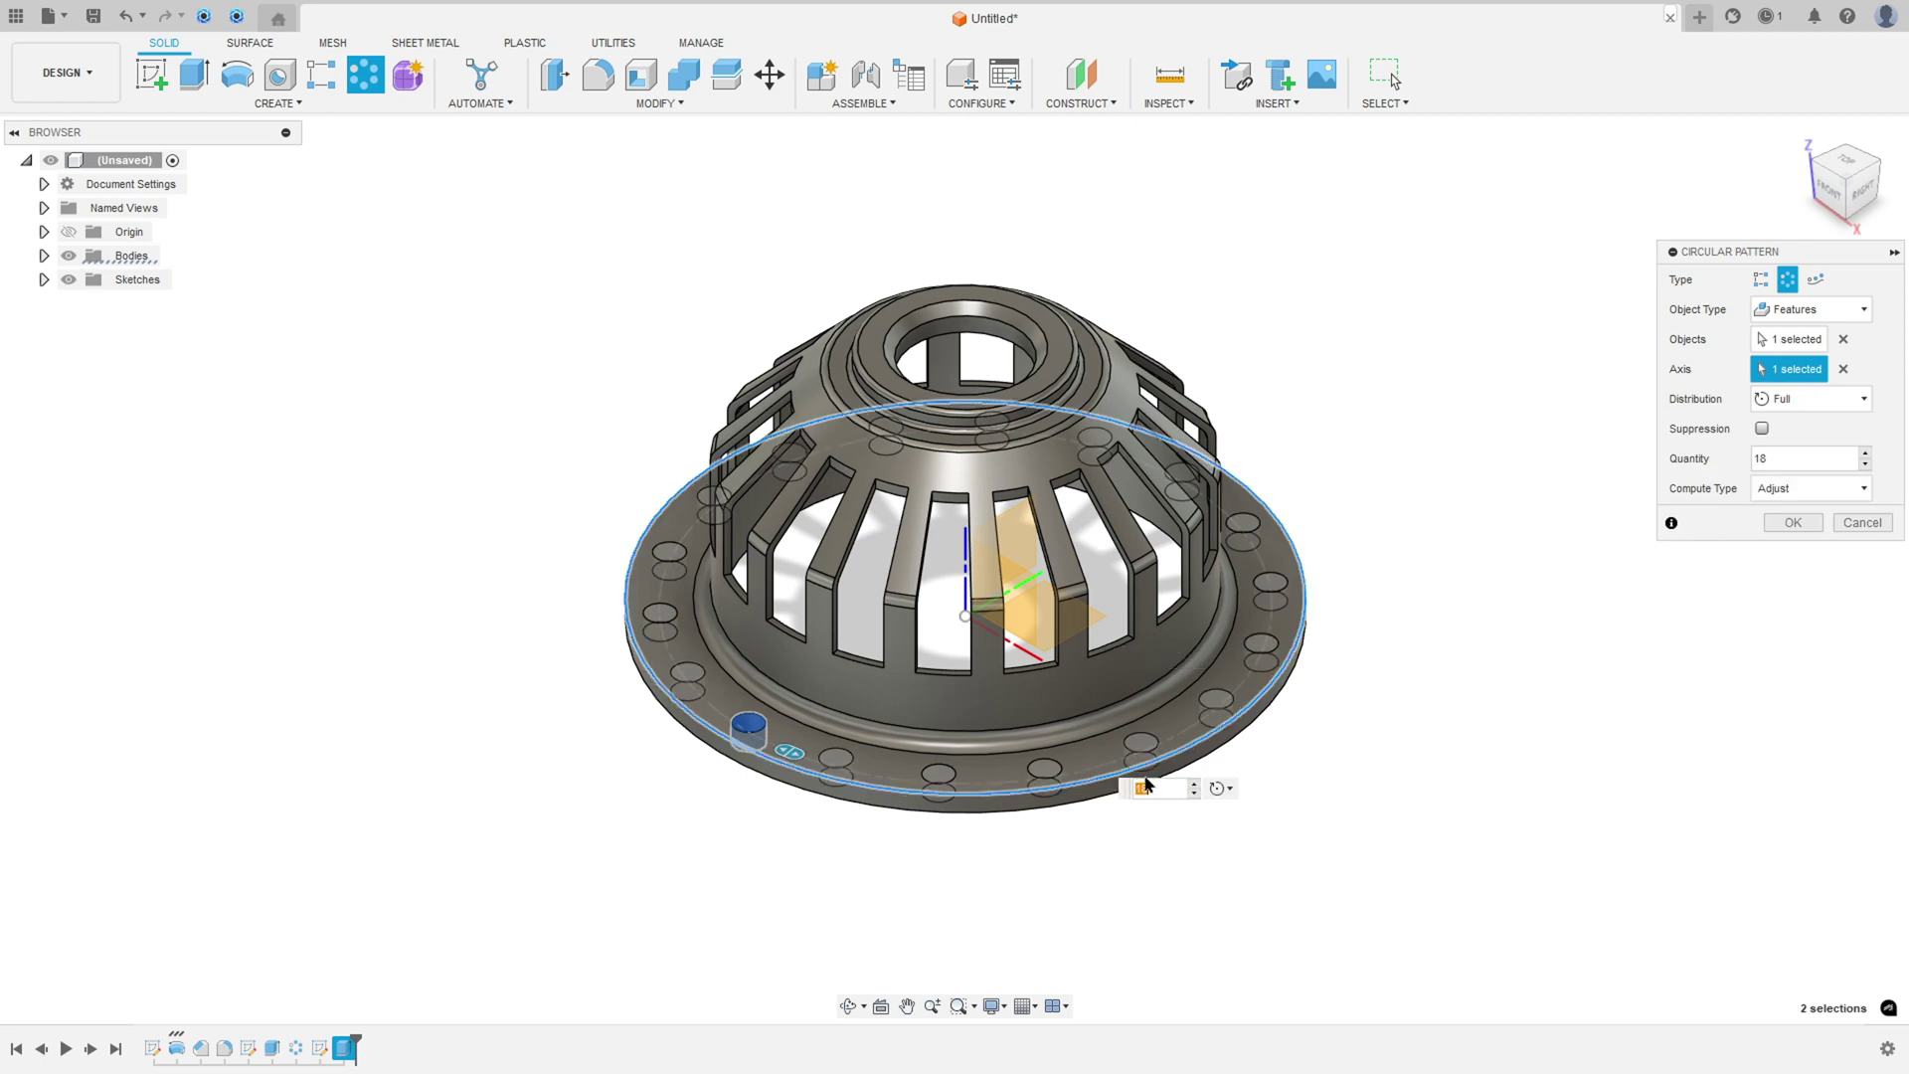
pyautogui.click(1791, 523)
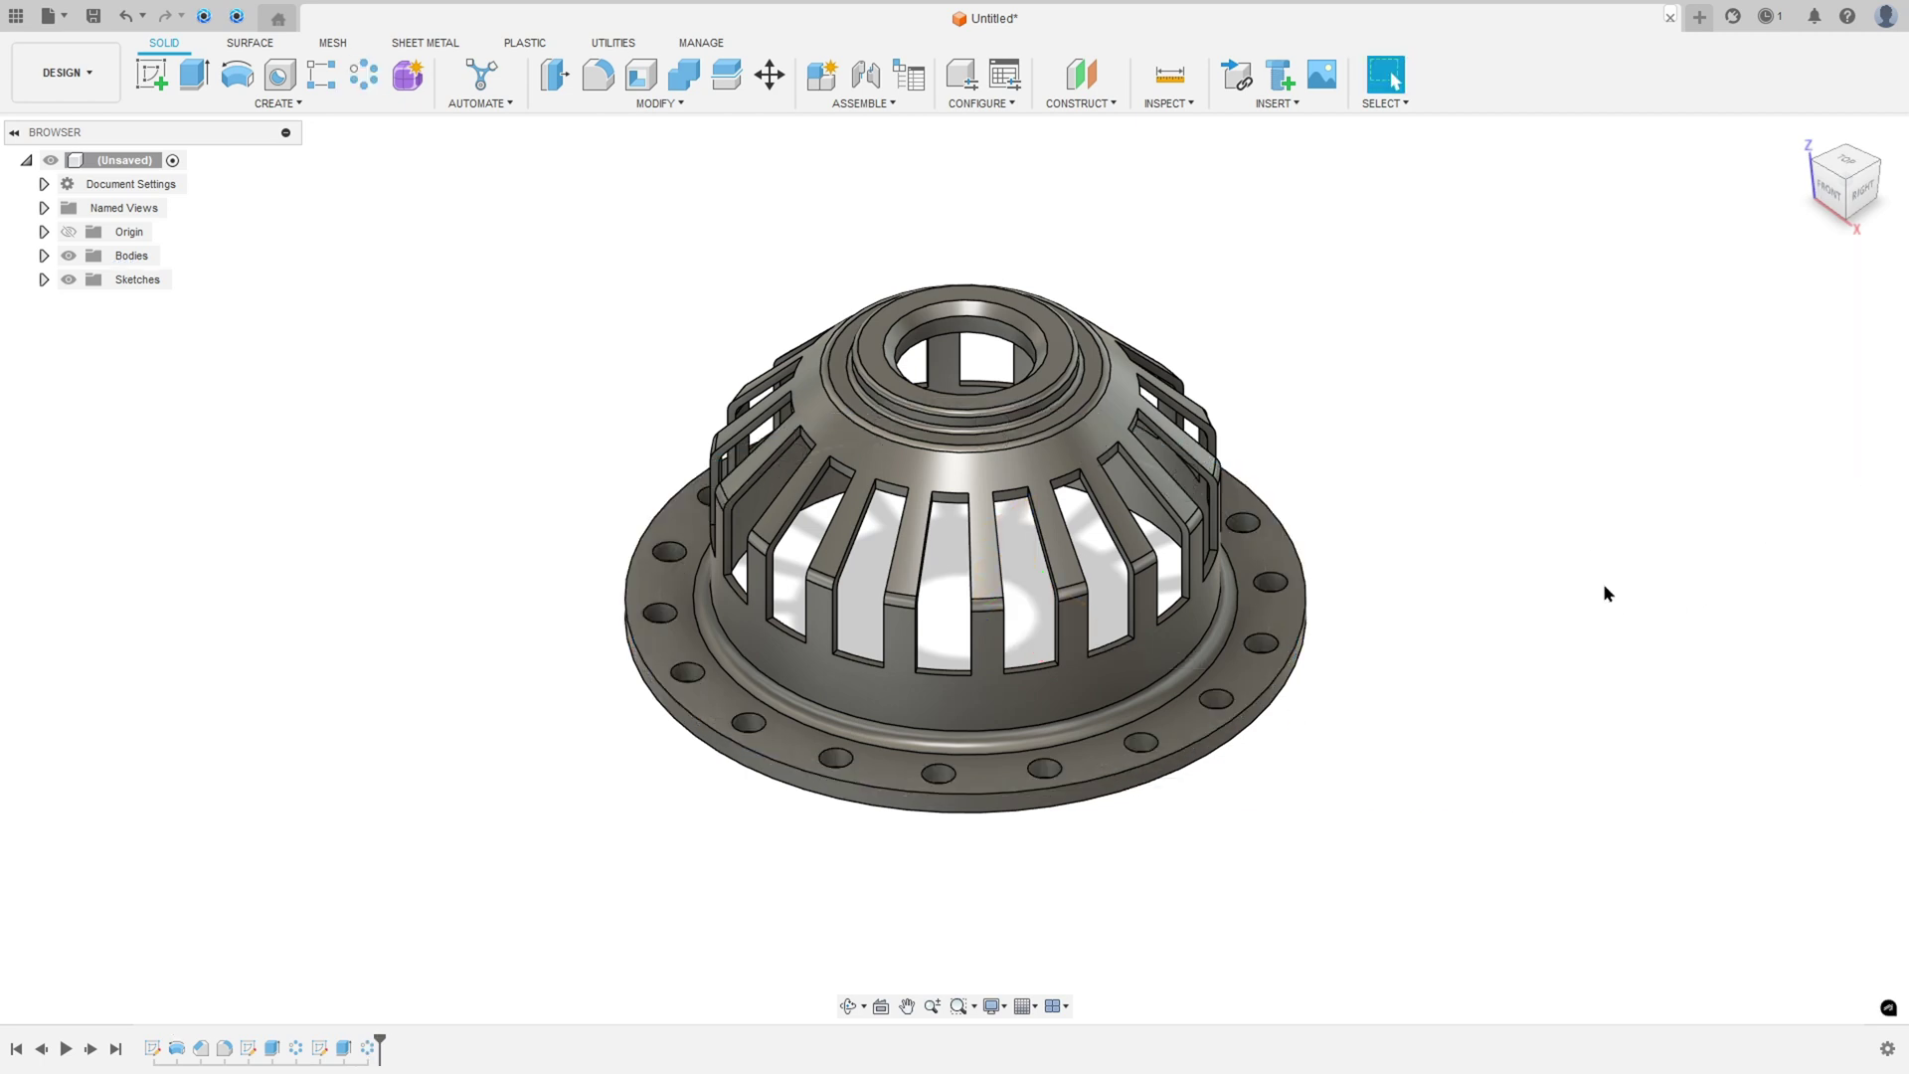